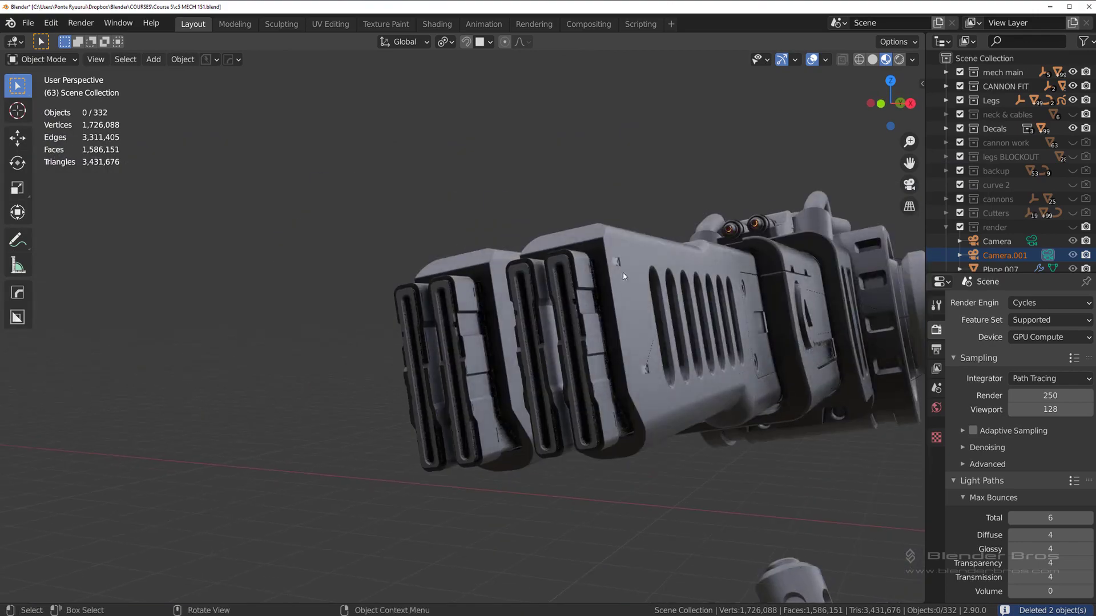
Project the two small decals at the front corners of the cannon's side plate and match their material to the plate
{"action": "left_click", "coordinate": [625, 272]}
{"action": "middle_click_drag", "start_coordinate": [626, 272], "coordinate": [310, 285]}
{"action": "key", "text": "d"}
{"action": "left_click", "coordinate": [321, 255]}
{"action": "middle_click_drag", "start_coordinate": [318, 355], "coordinate": [354, 346]}
{"action": "middle_click_drag", "start_coordinate": [354, 345], "coordinate": [550, 279], "text": "shift"}
{"action": "scroll", "coordinate": [549, 280], "scroll_direction": "up", "scroll_amount": 3}
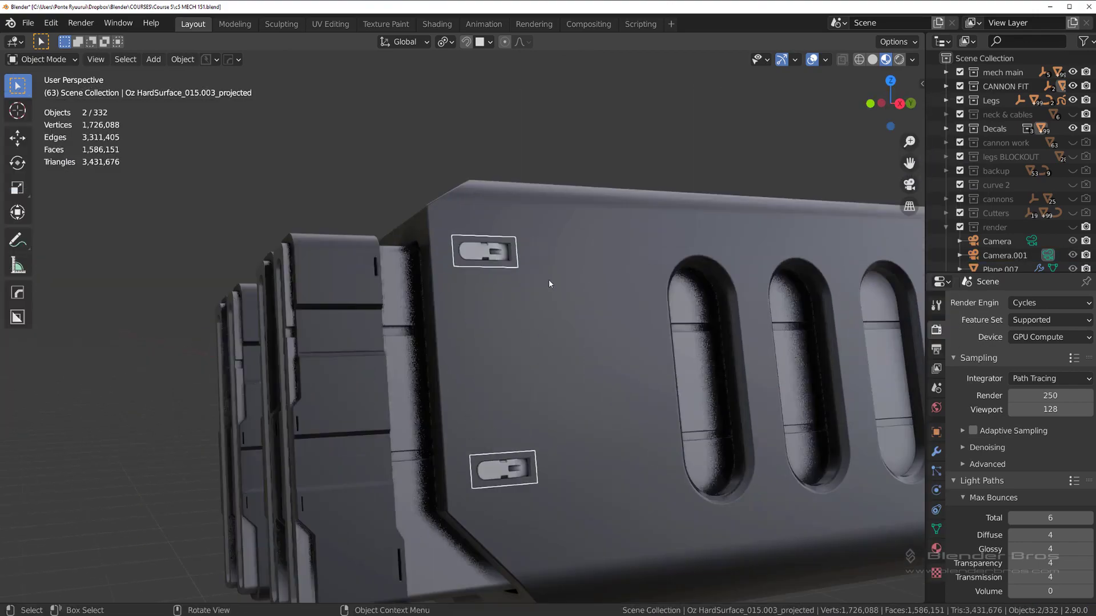
{"action": "key", "text": "d"}
{"action": "left_click", "coordinate": [587, 189]}
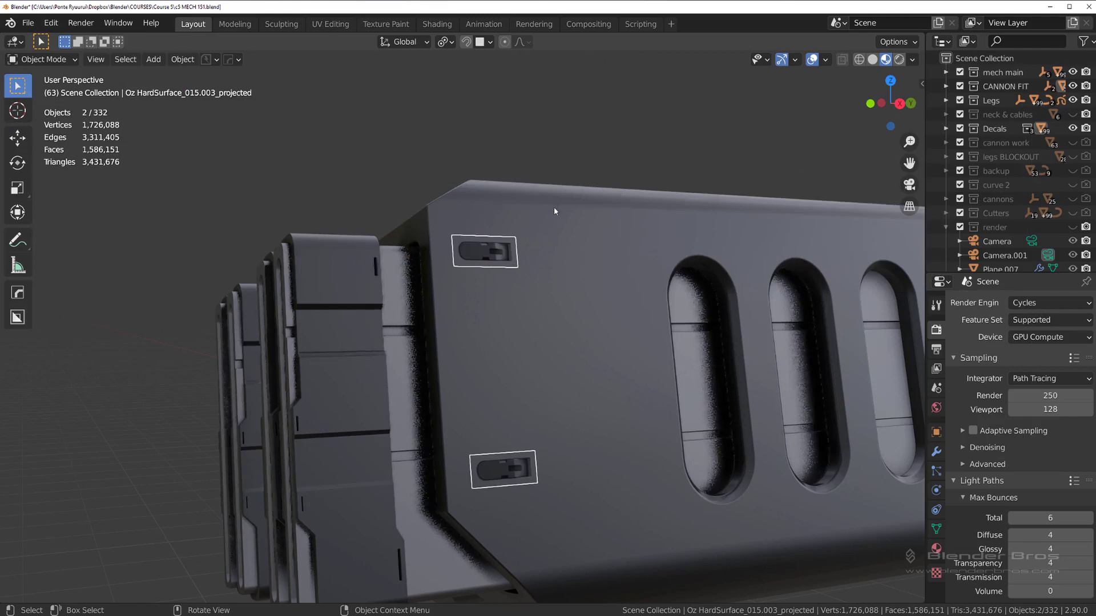
Insert the Oz HardSurface_068 decal on the front end of the cannon plate's opposite side
{"action": "middle_click_drag", "start_coordinate": [553, 210], "coordinate": [472, 303]}
{"action": "key", "text": "d"}
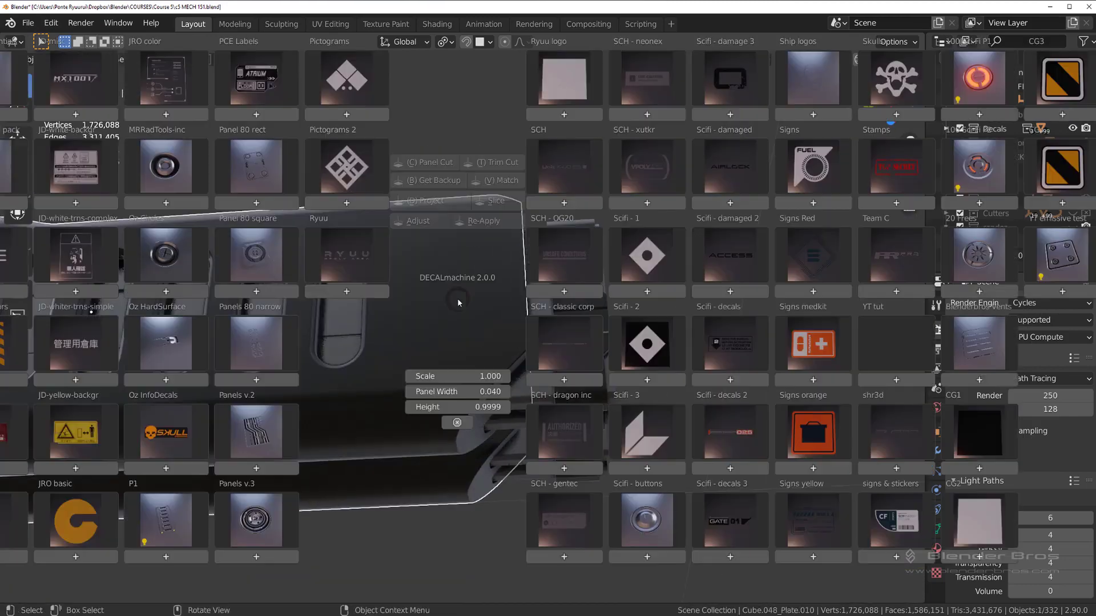
{"action": "left_click", "coordinate": [197, 337]}
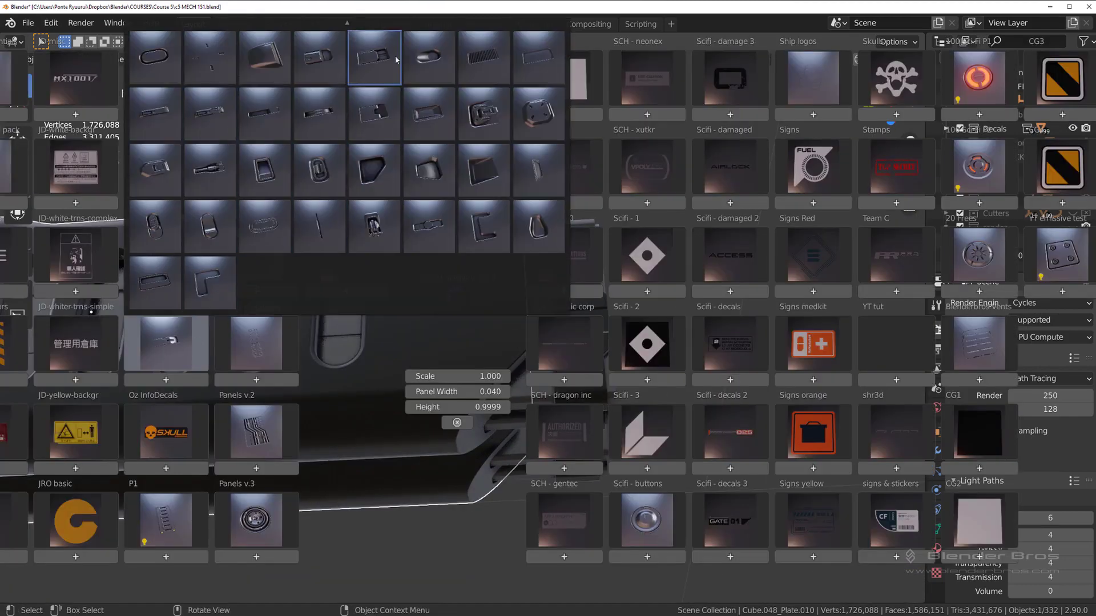
{"action": "mouse_move", "coordinate": [344, 19]}
{"action": "left_click", "coordinate": [324, 213]}
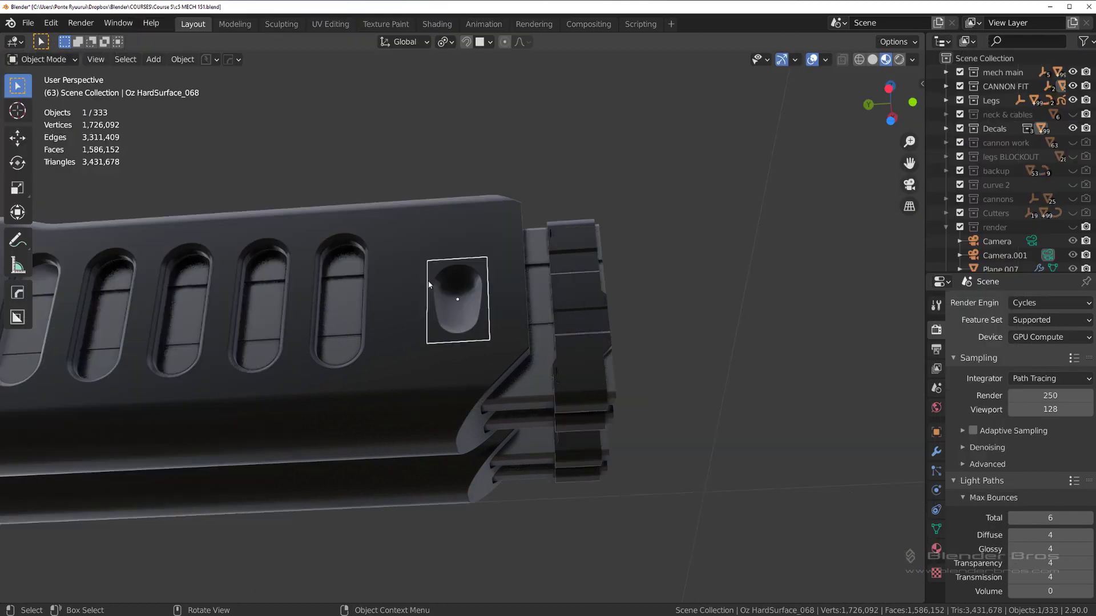
Rotate the inserted pocket decal a quarter turn so it lies horizontally on the plate
{"action": "key", "text": "d"}
{"action": "left_click", "coordinate": [439, 207]}
{"action": "scroll", "coordinate": [441, 211], "scroll_direction": "up", "scroll_amount": 2}
{"action": "left_click", "coordinate": [443, 212]}
Shrink the pocket decal, place it at the plate's upper front corner and duplicate it to the lower front corner
{"action": "key", "text": "s"}
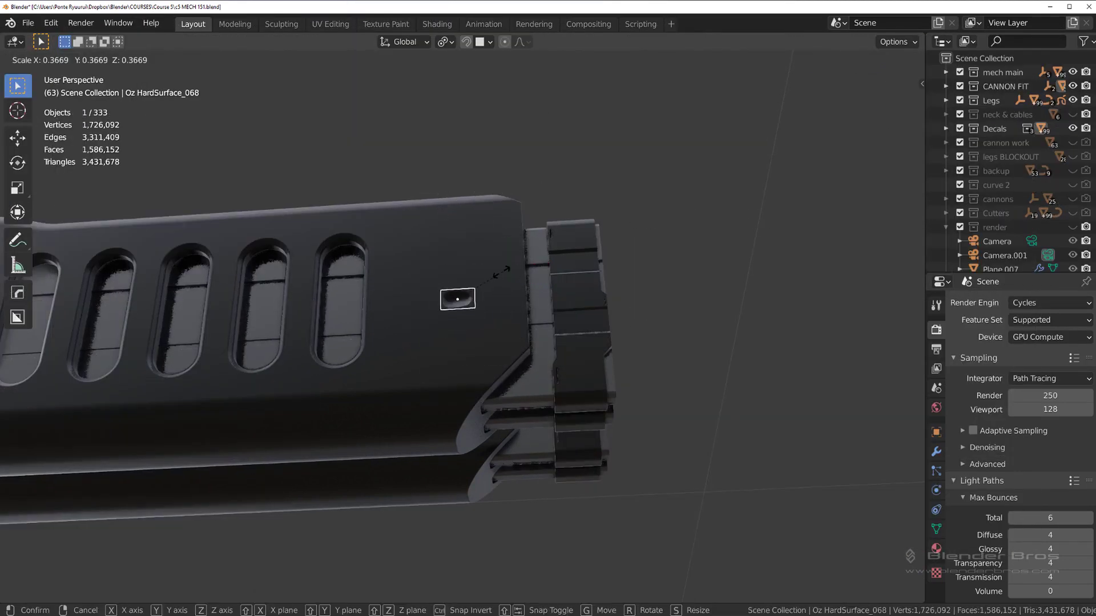
{"action": "left_click", "coordinate": [475, 307]}
{"action": "key", "text": "g"}
{"action": "left_click", "coordinate": [501, 216]}
{"action": "key", "text": "shift+d"}
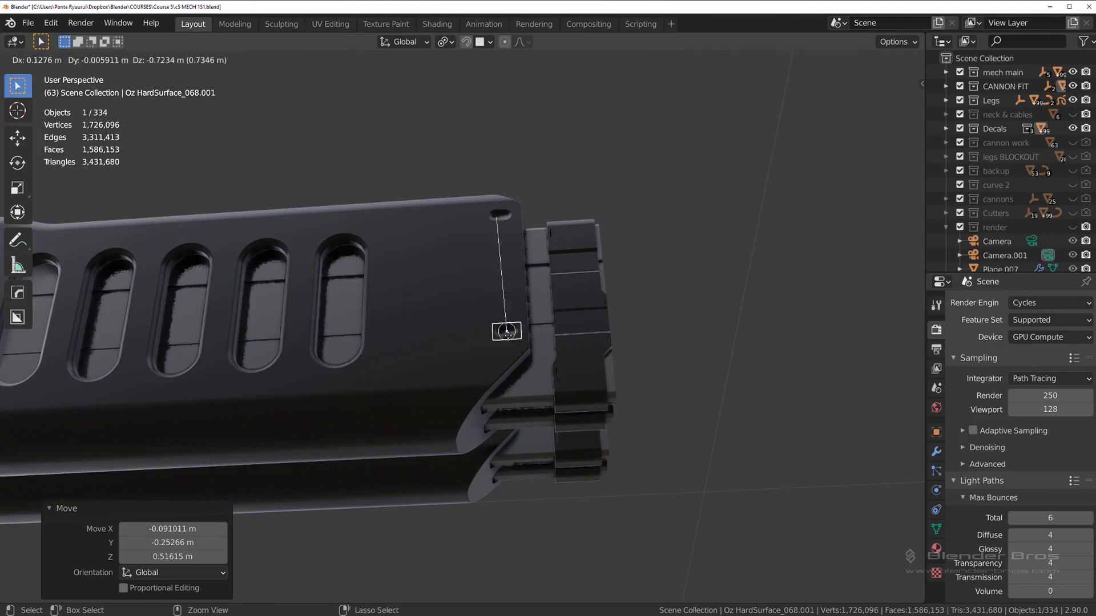
{"action": "left_click", "coordinate": [507, 339]}
Project both pocket decals onto the cannon plate
{"action": "middle_click_drag", "start_coordinate": [543, 303], "coordinate": [537, 332]}
{"action": "left_click", "coordinate": [495, 202], "text": "shift"}
{"action": "middle_click_drag", "start_coordinate": [496, 202], "coordinate": [488, 164]}
{"action": "key", "text": "d"}
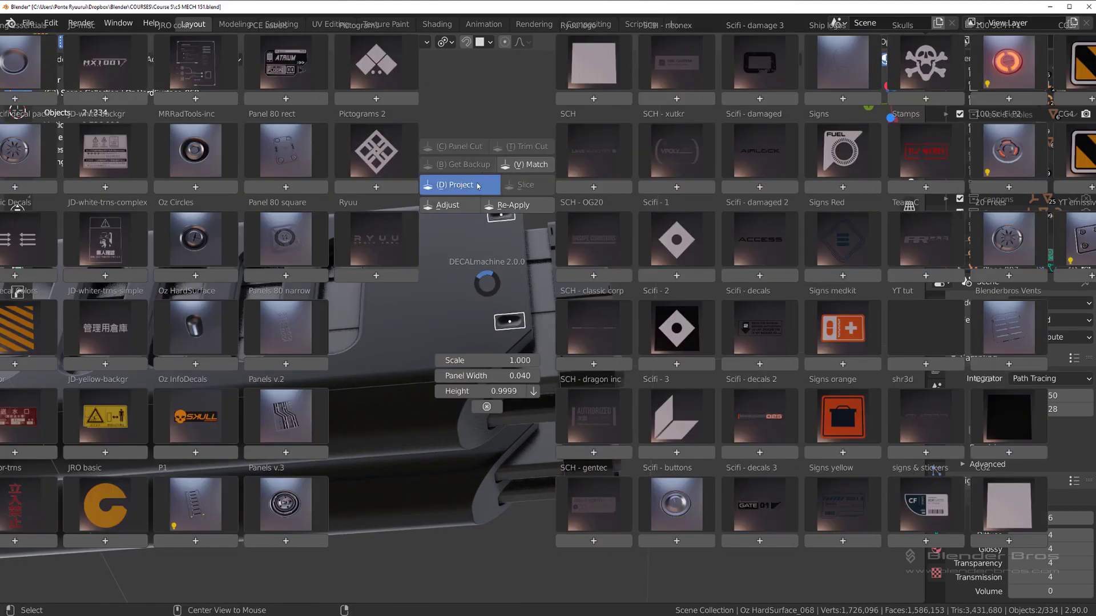
{"action": "left_click", "coordinate": [490, 187]}
{"action": "left_click", "coordinate": [508, 242]}
{"action": "key", "text": "alt+a"}
Delete both pocket decals from the front of the cannon plate
{"action": "middle_click_drag", "start_coordinate": [508, 242], "coordinate": [534, 286]}
{"action": "scroll", "coordinate": [508, 323], "scroll_direction": "down", "scroll_amount": 4}
{"action": "left_click", "coordinate": [489, 266]}
{"action": "left_click", "coordinate": [503, 345], "text": "shift"}
{"action": "key", "text": "x"}
{"action": "left_click", "coordinate": [504, 344]}
Insert the Oz HardSurface_083 slot decal on the front end of the cannon plate
{"action": "scroll", "coordinate": [504, 285], "scroll_direction": "up", "scroll_amount": 5}
{"action": "key", "text": "d"}
{"action": "left_click", "coordinate": [240, 234]}
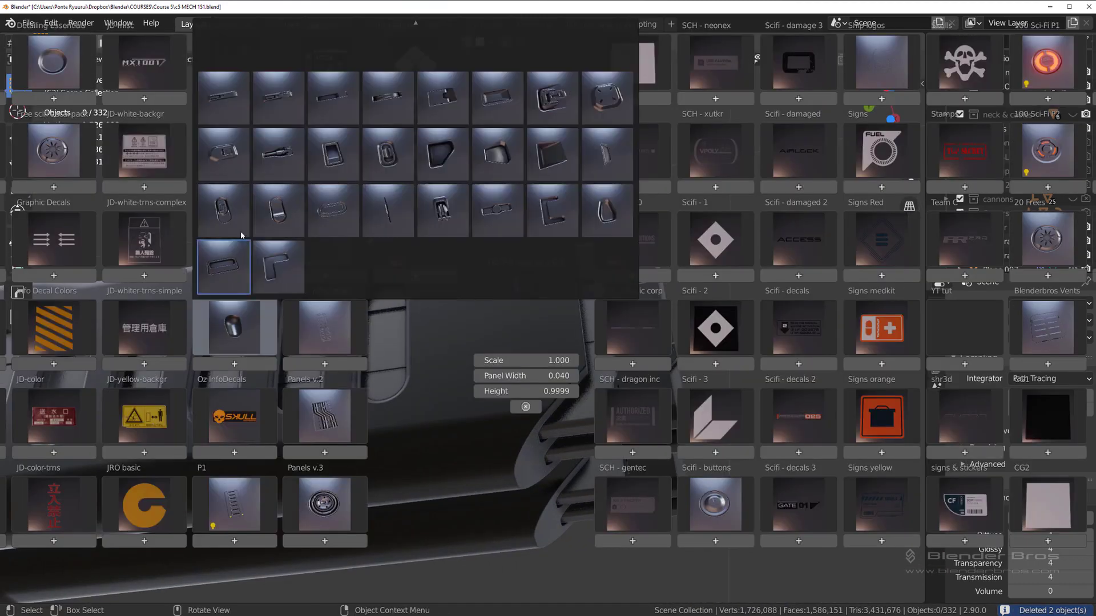
{"action": "left_click", "coordinate": [360, 98]}
Shrink the slot decal, place it at the plate's upper front corner and duplicate it to the lower front corner
{"action": "key", "text": "s"}
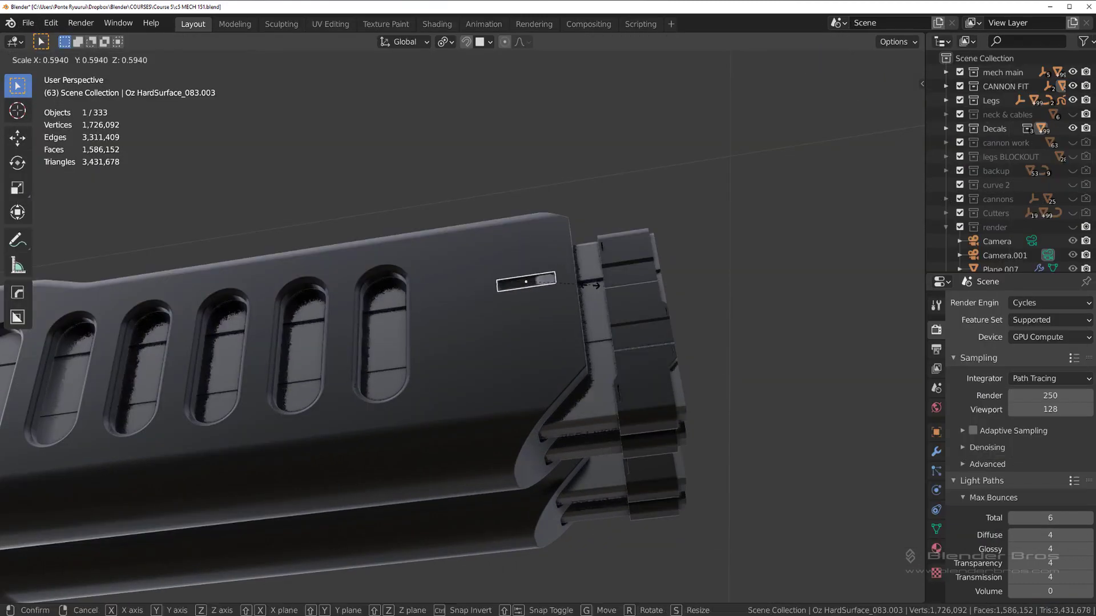
{"action": "left_click", "coordinate": [516, 300]}
{"action": "key", "text": "g"}
{"action": "left_click", "coordinate": [547, 234]}
{"action": "key", "text": "shift+d"}
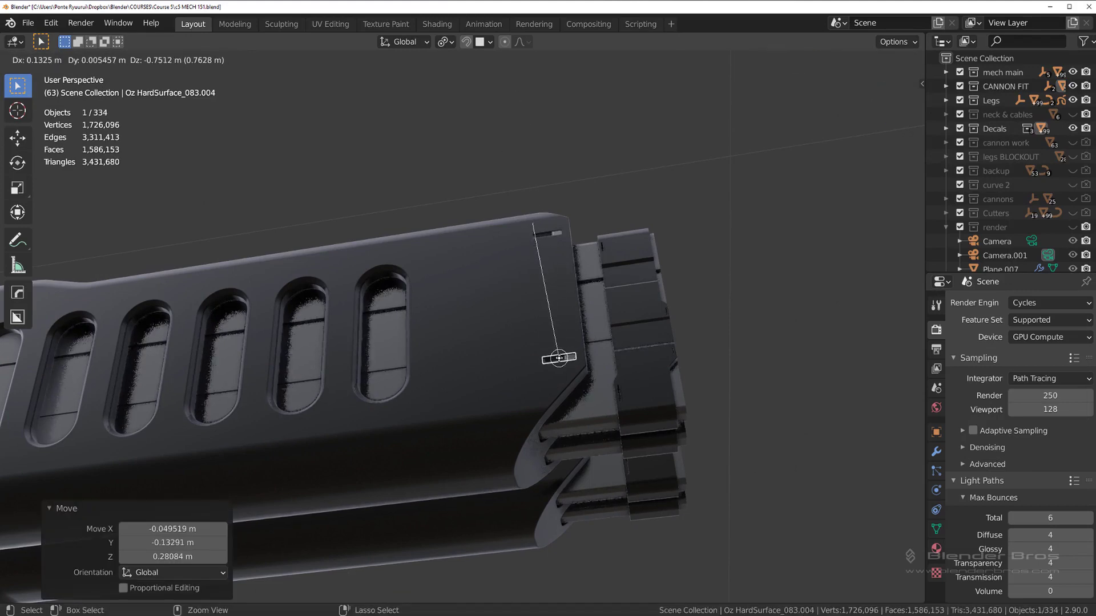
{"action": "left_click", "coordinate": [559, 358]}
Project both slot decals onto the cannon plate and match their material to it
{"action": "left_click", "coordinate": [554, 235], "text": "shift"}
{"action": "key", "text": "d"}
{"action": "left_click", "coordinate": [543, 179]}
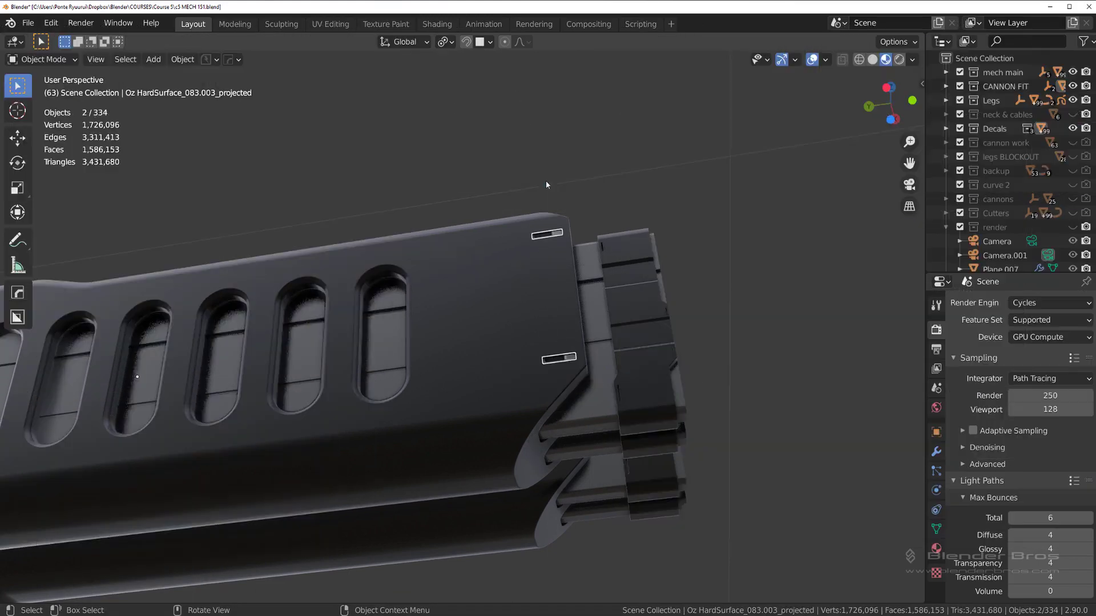
{"action": "key", "text": "d"}
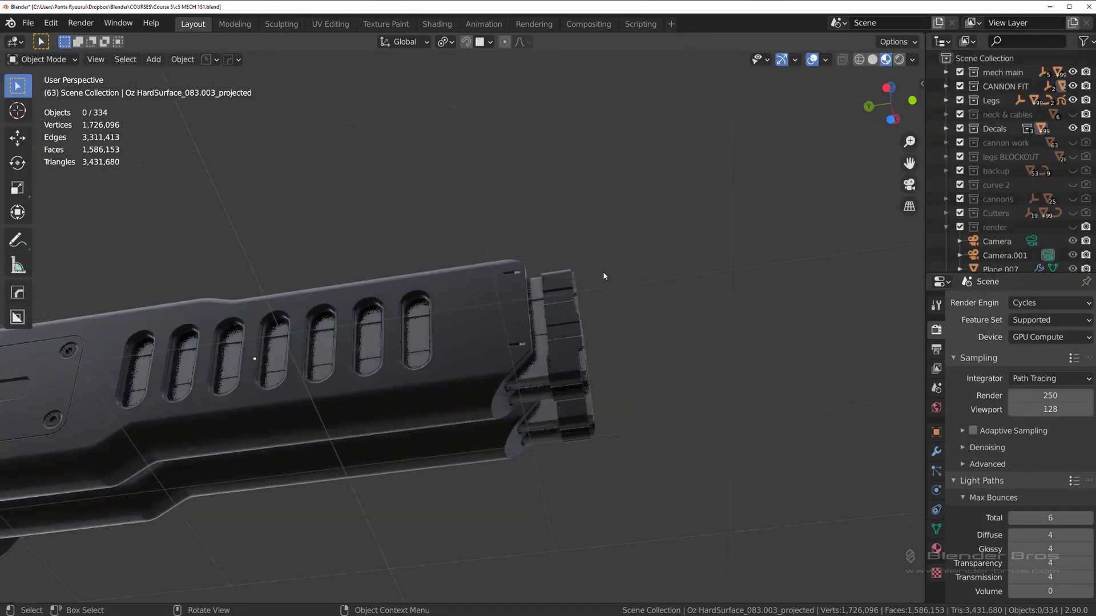
Mirror the four cannon-front decals along X across the mech's central body onto the other cannon
{"action": "middle_click_drag", "start_coordinate": [604, 276], "coordinate": [516, 281]}
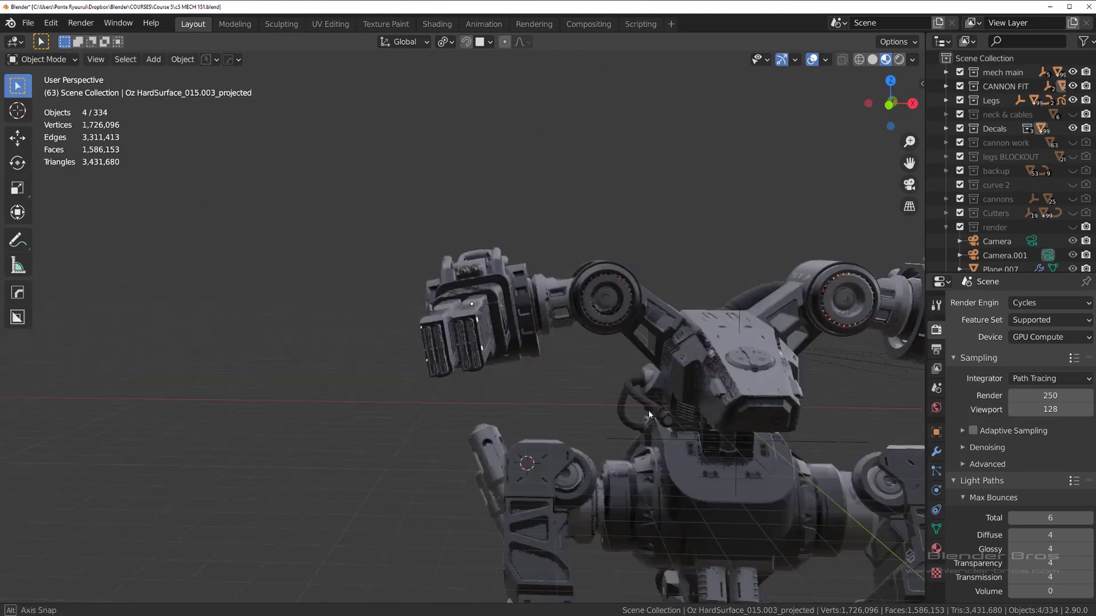
{"action": "mouse_move", "coordinate": [648, 410]}
{"action": "middle_mouse_down"}
{"action": "mouse_move", "coordinate": [679, 481]}
{"action": "mouse_move", "coordinate": [654, 428]}
{"action": "middle_mouse_up"}
{"action": "key", "text": "alt+x"}
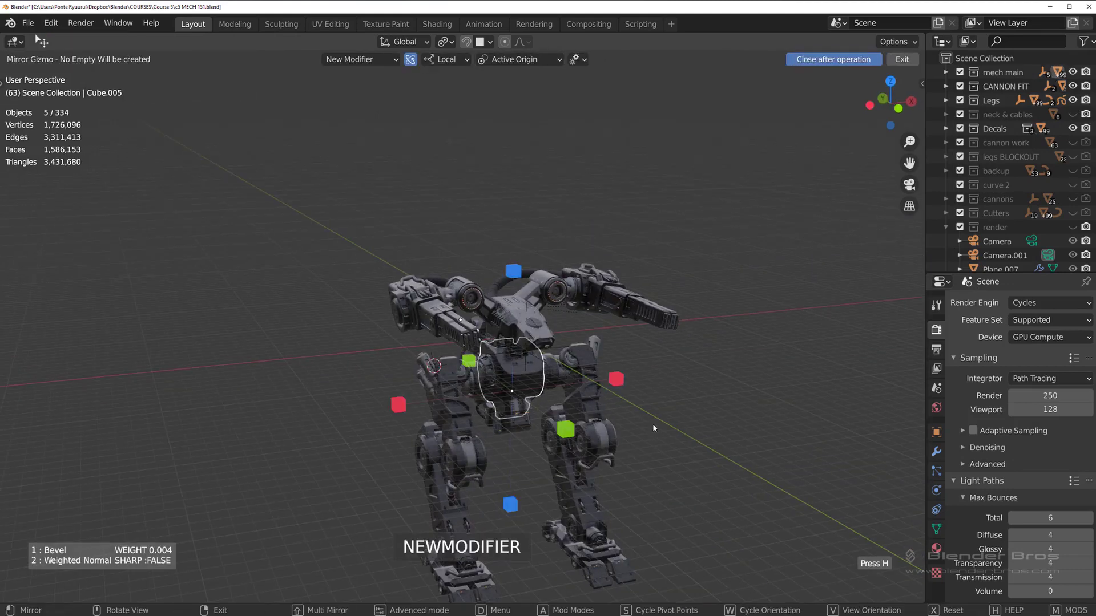
{"action": "left_click", "coordinate": [398, 405]}
{"action": "scroll", "coordinate": [683, 396], "scroll_direction": "up", "scroll_amount": 6}
{"action": "middle_click_drag", "start_coordinate": [763, 386], "coordinate": [460, 385], "text": "shift"}
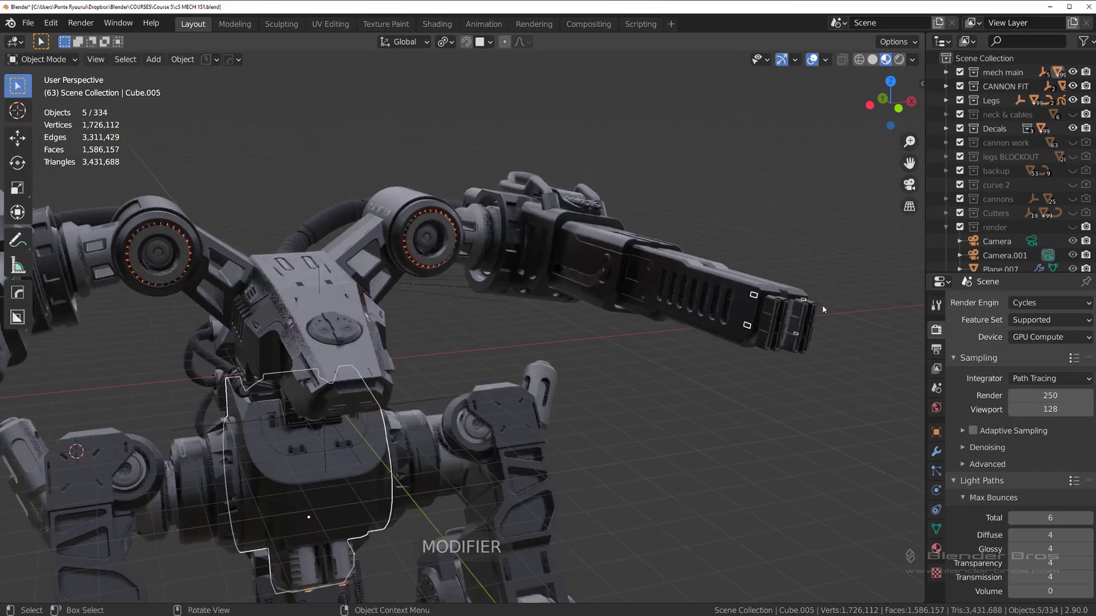
{"action": "middle_click_drag", "start_coordinate": [822, 305], "coordinate": [668, 328], "text": "shift"}
{"action": "scroll", "coordinate": [640, 386], "scroll_direction": "up", "scroll_amount": 2}
{"action": "left_click", "coordinate": [640, 386]}
Save the file as the next incremental version, MECH 152
{"action": "scroll", "coordinate": [633, 386], "scroll_direction": "down", "scroll_amount": 5}
{"action": "middle_click_drag", "start_coordinate": [482, 403], "coordinate": [537, 389]}
{"action": "left_click", "coordinate": [230, 60]}
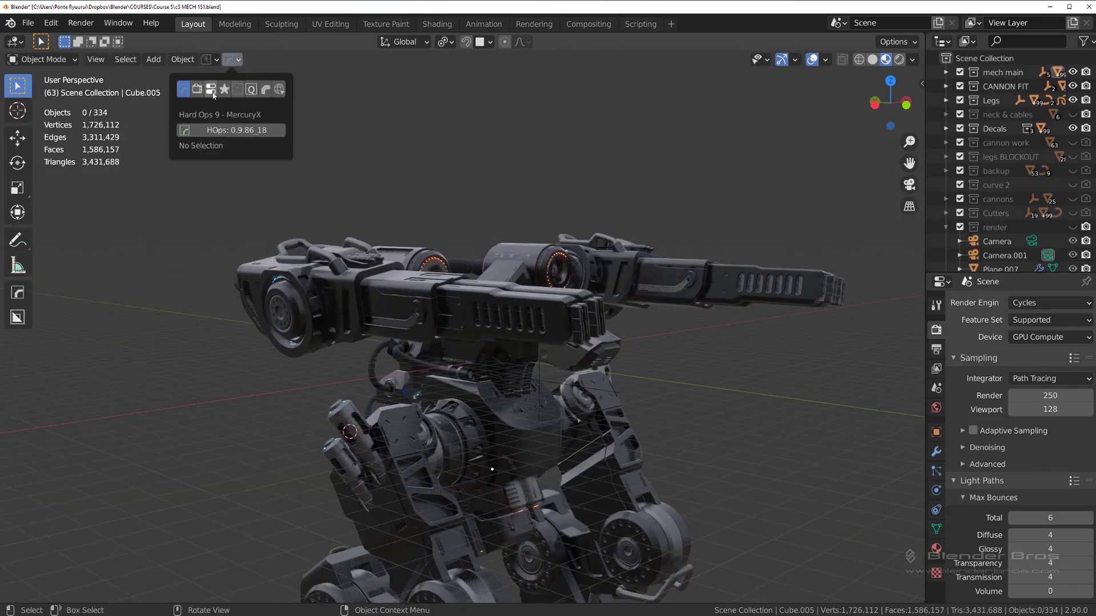
{"action": "mouse_move", "coordinate": [206, 65]}
{"action": "left_click", "coordinate": [208, 110]}
Insert the Oz HardSurface_020 decal on the round disc at the end of the cannon's side arm
{"action": "middle_click_drag", "start_coordinate": [623, 278], "coordinate": [424, 408]}
{"action": "scroll", "coordinate": [446, 304], "scroll_direction": "up", "scroll_amount": 5}
{"action": "scroll", "coordinate": [676, 269], "scroll_direction": "up", "scroll_amount": 2}
{"action": "scroll", "coordinate": [566, 326], "scroll_direction": "up", "scroll_amount": 5}
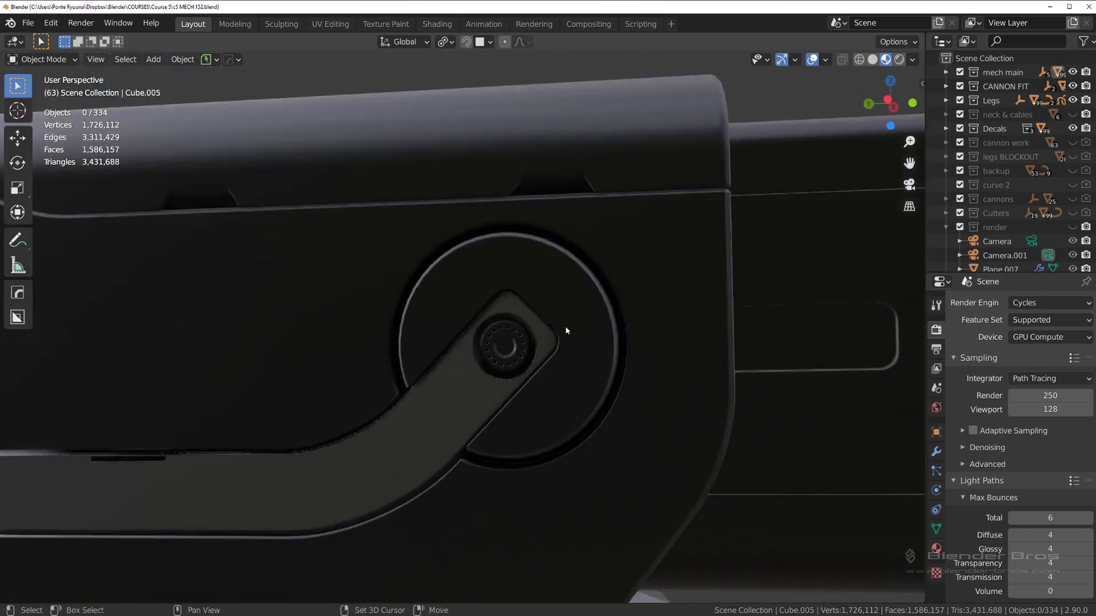
{"action": "left_click", "coordinate": [588, 321]}
{"action": "key", "text": "d"}
{"action": "left_click", "coordinate": [294, 360]}
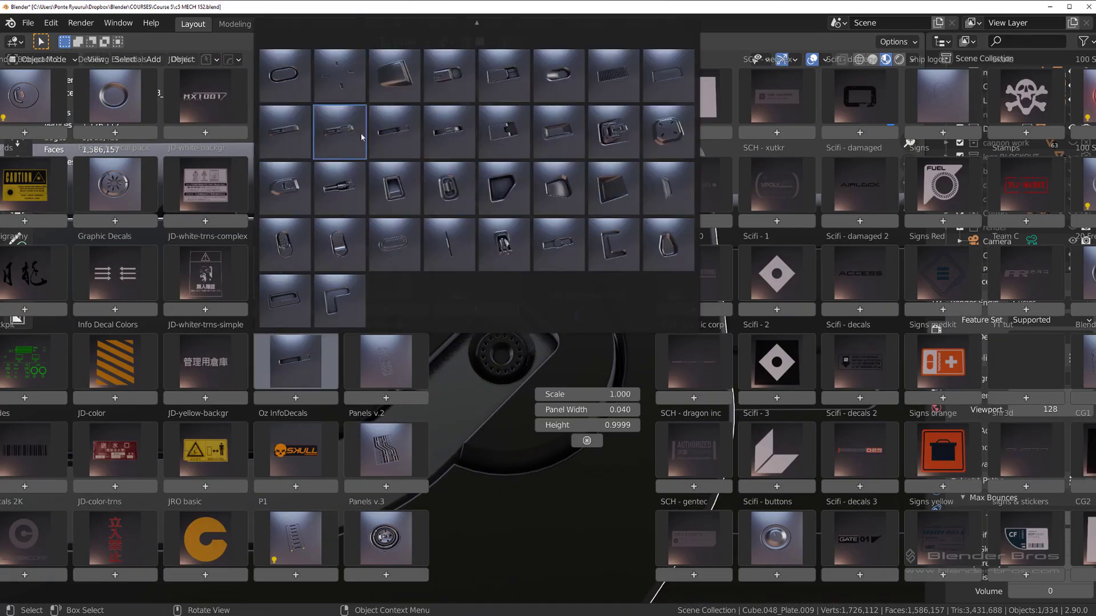
{"action": "scroll", "coordinate": [578, 214], "scroll_direction": "up", "scroll_amount": 6}
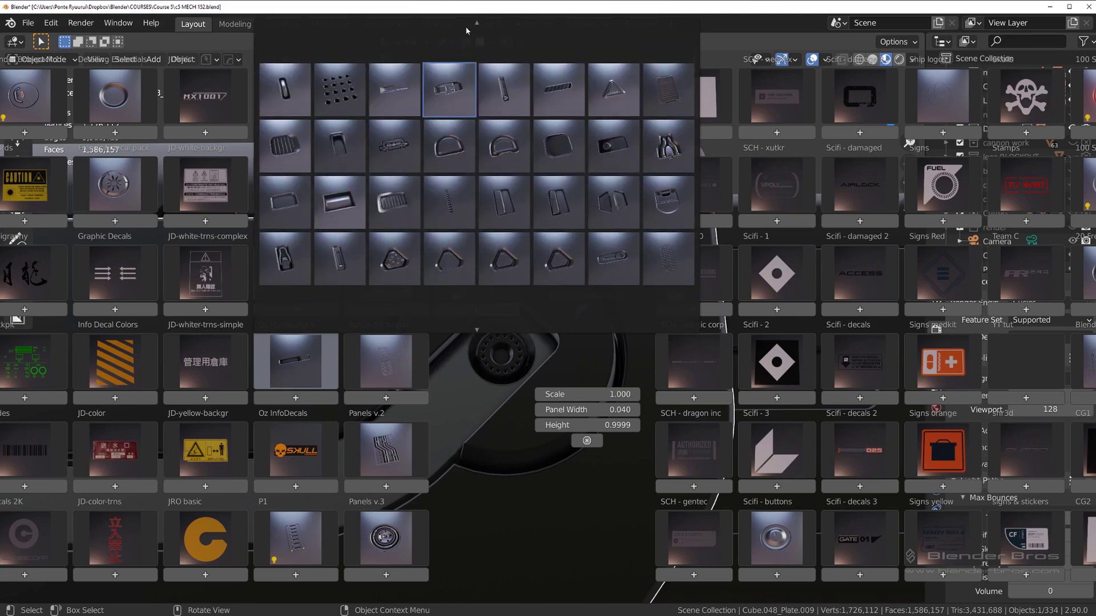
{"action": "left_click", "coordinate": [449, 89]}
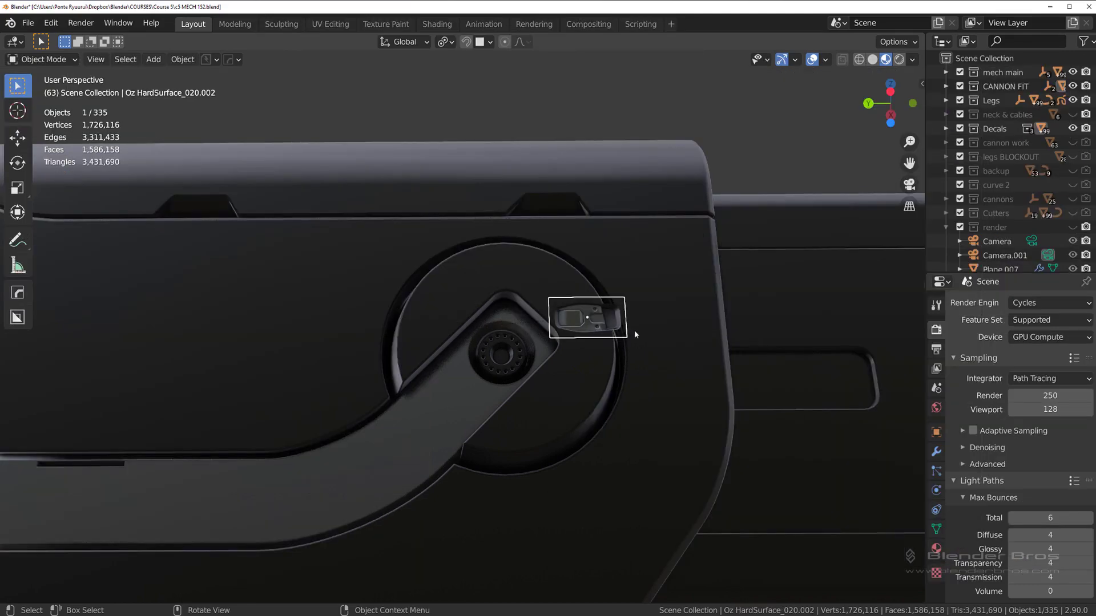
Move the new decal beside the arm's tip on the disc and rotate it to -135 degrees
{"action": "key", "text": "f"}
{"action": "scroll", "coordinate": [553, 343], "scroll_direction": "down", "scroll_amount": 7}
{"action": "key", "text": "g"}
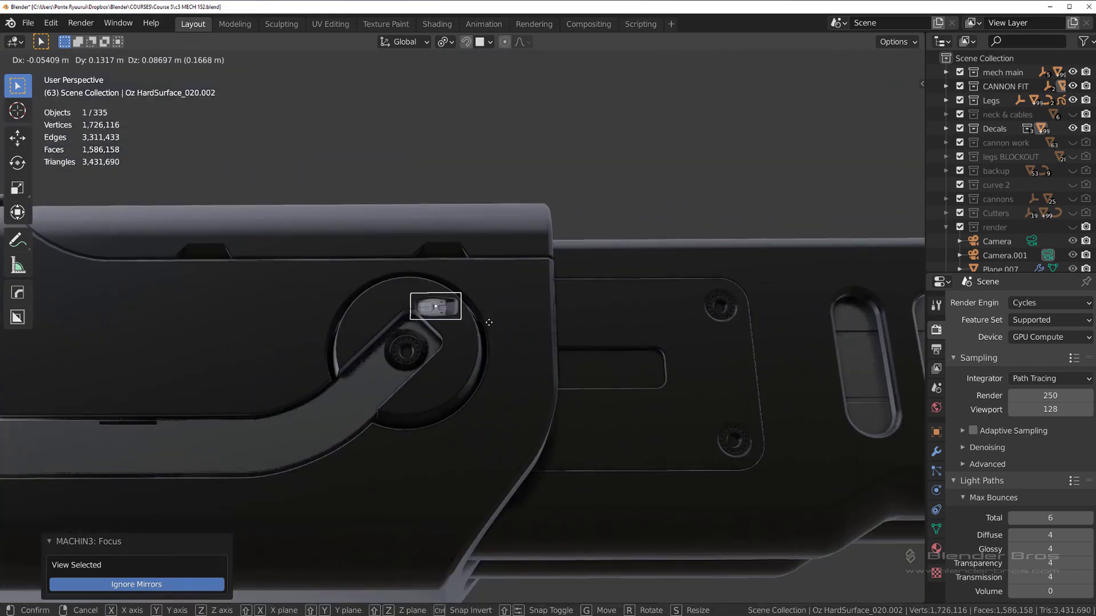
{"action": "left_click", "coordinate": [442, 316]}
{"action": "scroll", "coordinate": [443, 316], "scroll_direction": "up", "scroll_amount": 2}
{"action": "key", "text": "d"}
{"action": "left_click", "coordinate": [444, 240]}
{"action": "scroll", "coordinate": [451, 242], "scroll_direction": "down", "scroll_amount": 3}
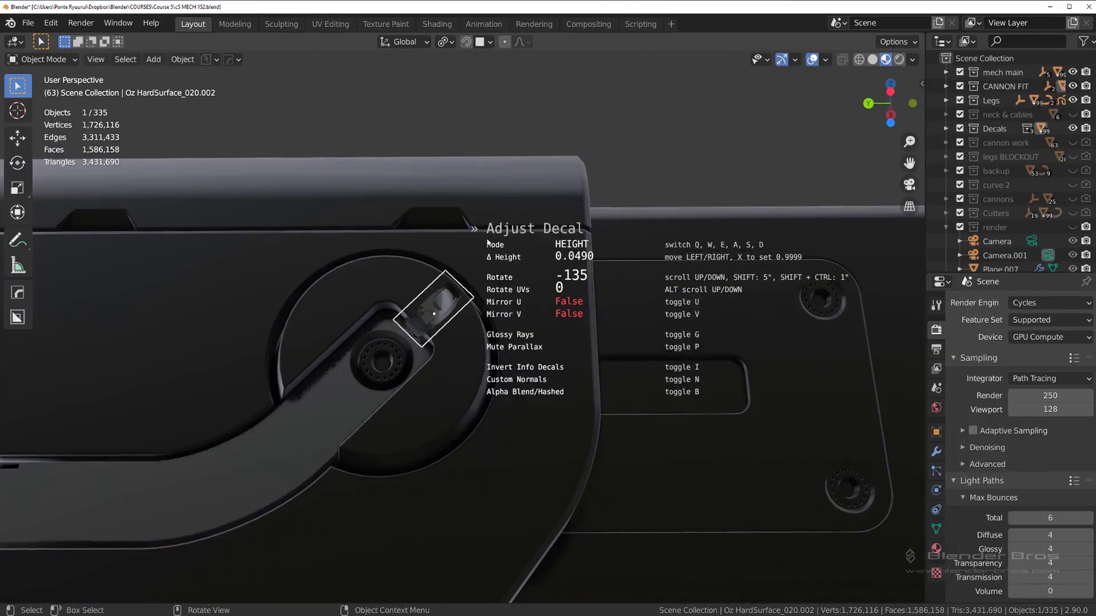
{"action": "left_click", "coordinate": [507, 272]}
Scale the disc decal to 0.568 and reposition it between the arm's tip and the disc's rim
{"action": "left_click", "coordinate": [503, 307]}
{"action": "key", "text": "g"}
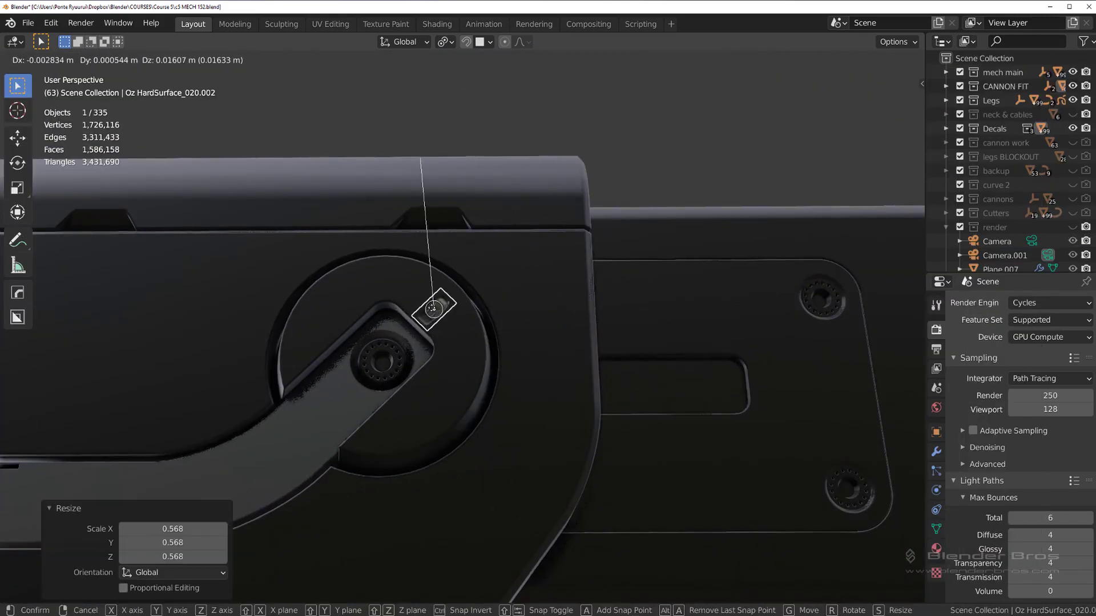
{"action": "left_click", "coordinate": [451, 312]}
Duplicate the disc decal to the other side of the arm's tip and turn it to follow the disc's rim
{"action": "key", "text": "shift+d"}
{"action": "key", "text": "Return"}
{"action": "key", "text": "alt+a"}
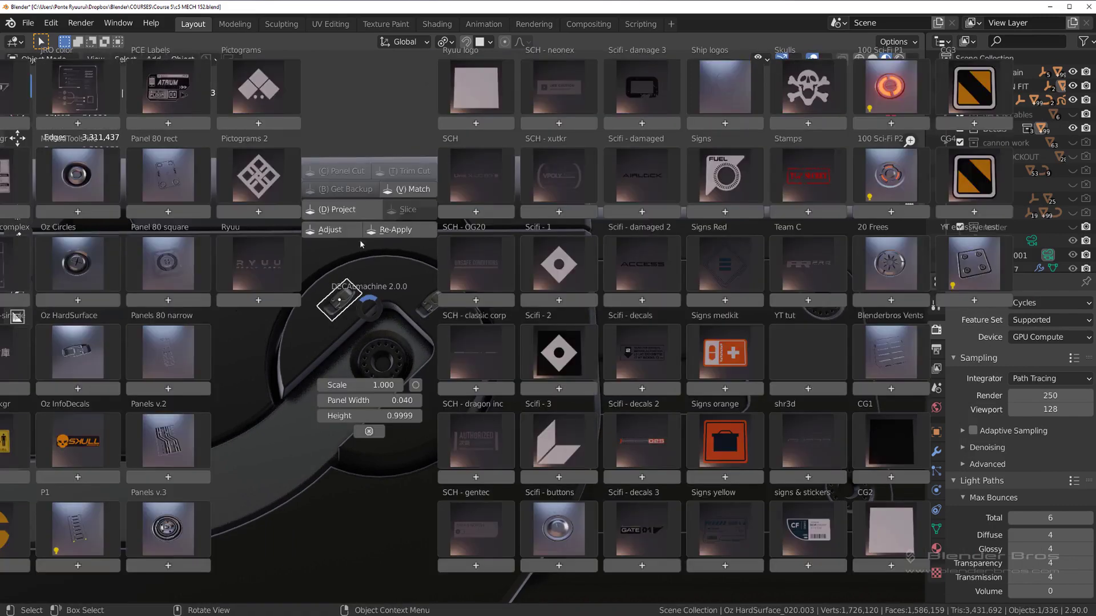
Try to mirror the duplicated decal about the round bolt at the arm's tip
{"action": "key", "text": "alt+x"}
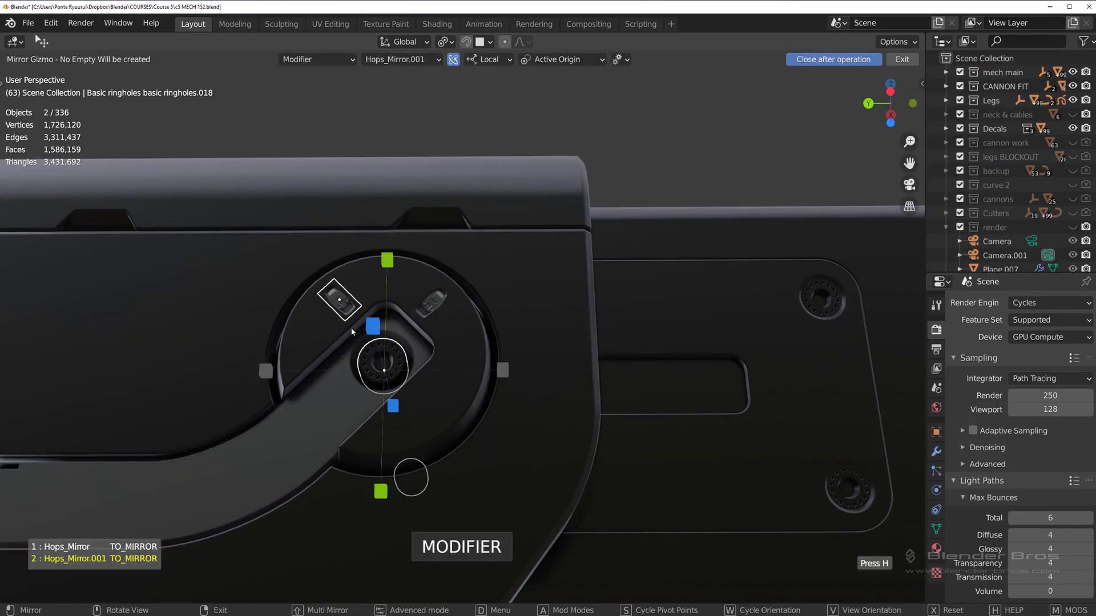
{"action": "left_click", "coordinate": [375, 322]}
{"action": "middle_click_drag", "start_coordinate": [345, 305], "coordinate": [409, 358]}
Try a third decal copy on the disc below the bolt, adjust its rotation and delete it
{"action": "left_click", "coordinate": [439, 389], "text": "ctrl"}
{"action": "key", "text": "d"}
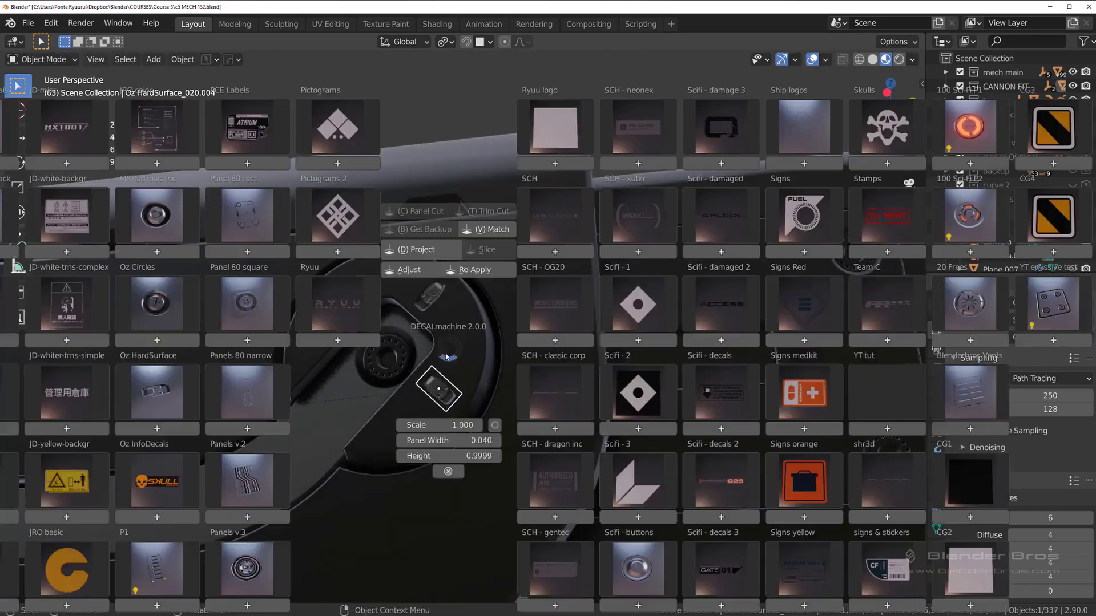
{"action": "left_click", "coordinate": [419, 269]}
{"action": "scroll", "coordinate": [419, 274], "scroll_direction": "down", "scroll_amount": 4}
{"action": "left_click", "coordinate": [443, 295]}
{"action": "key", "text": "x"}
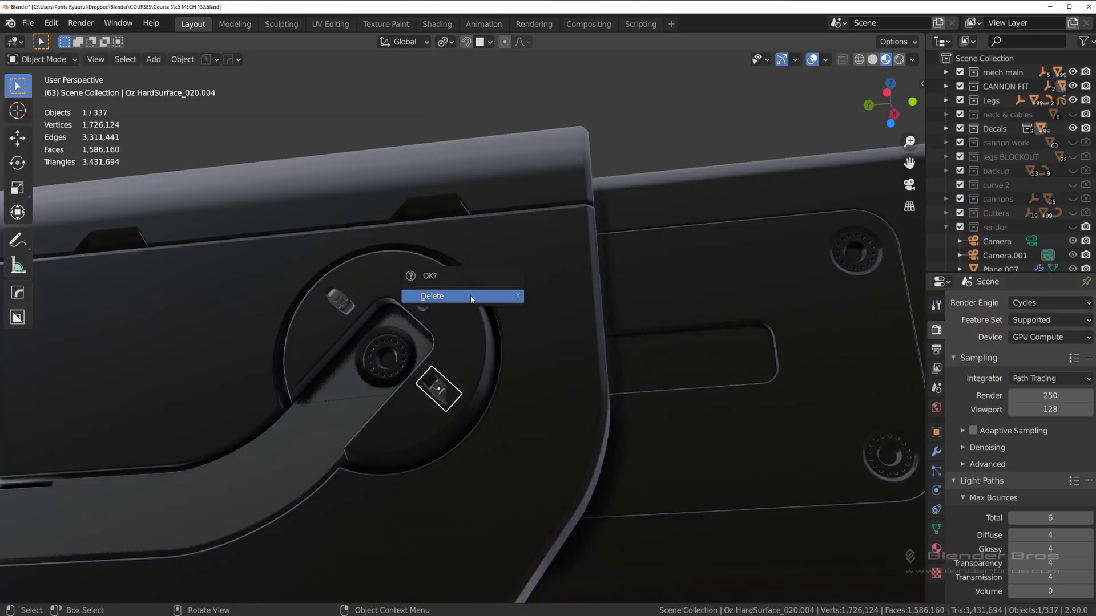
Project the two remaining decals onto the disc and match their material to it
{"action": "key", "text": "d"}
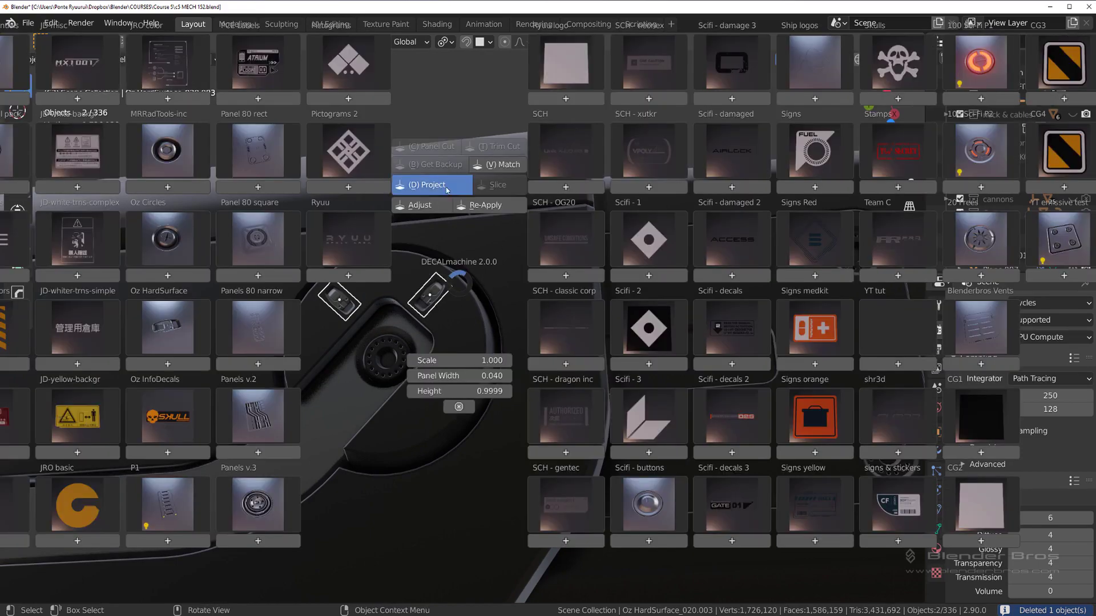
{"action": "left_click", "coordinate": [449, 189]}
{"action": "key", "text": "d"}
{"action": "left_click", "coordinate": [528, 188]}
{"action": "left_click", "coordinate": [412, 296]}
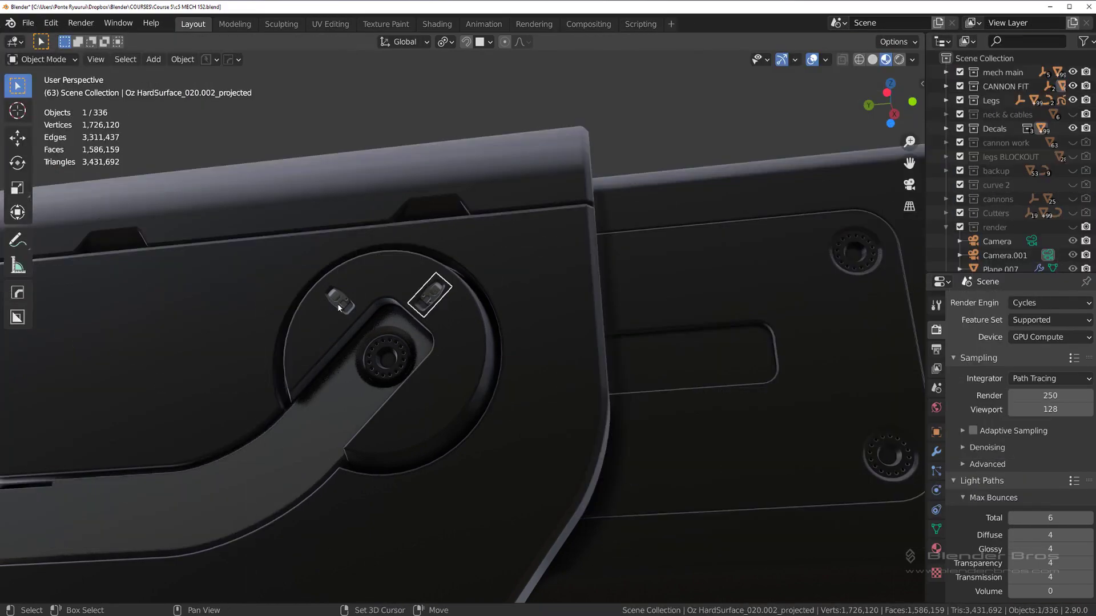
{"action": "left_click", "coordinate": [338, 304], "text": "shift"}
{"action": "key", "text": "d"}
{"action": "left_click", "coordinate": [500, 224]}
{"action": "scroll", "coordinate": [502, 312], "scroll_direction": "down", "scroll_amount": 1}
{"action": "left_click", "coordinate": [502, 311]}
Insert the same Oz HardSurface_020 decal on the round disc on the cannon's opposite side and select it
{"action": "scroll", "coordinate": [494, 338], "scroll_direction": "down", "scroll_amount": 5}
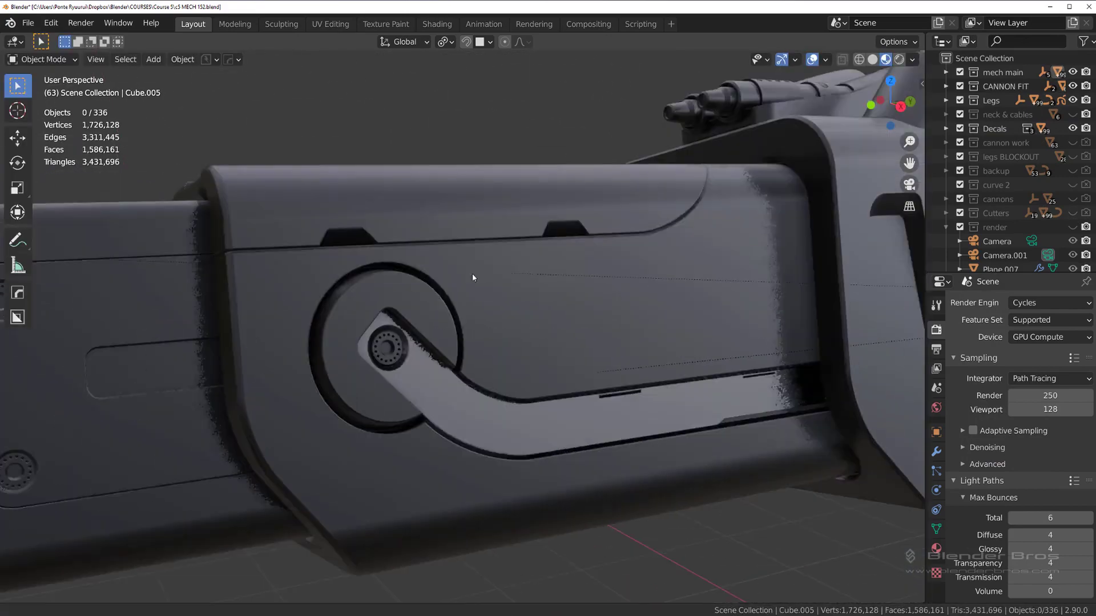
{"action": "key", "text": "alt+a"}
{"action": "left_click", "coordinate": [143, 370]}
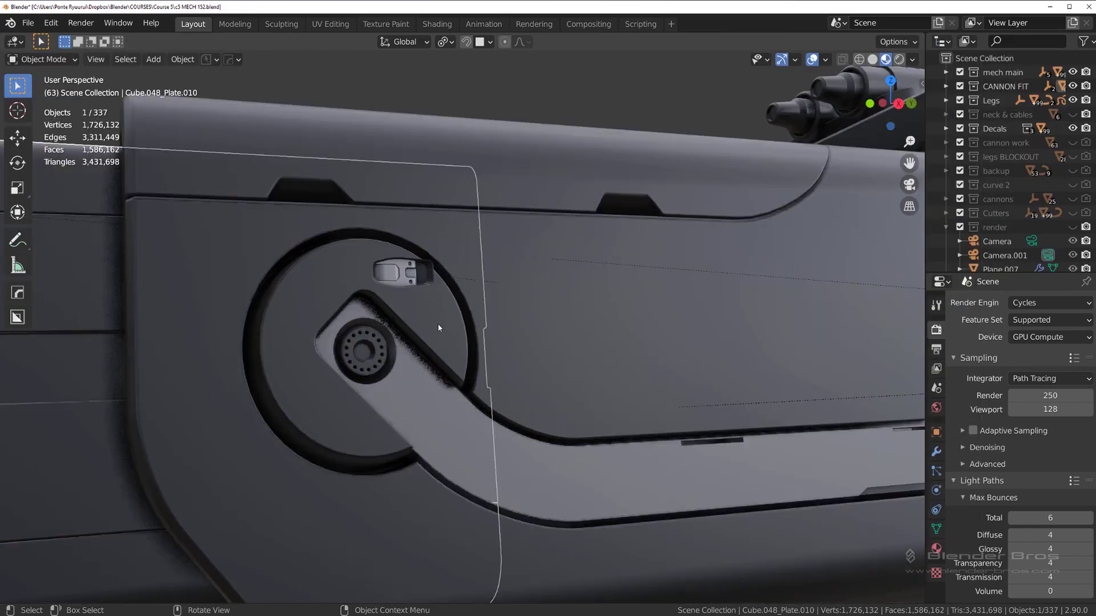
{"action": "key", "text": "d"}
{"action": "left_click", "coordinate": [403, 245]}
{"action": "left_click", "coordinate": [419, 279]}
Rotate the new decal diagonally so it points away from the disc's bolt
{"action": "key", "text": "d"}
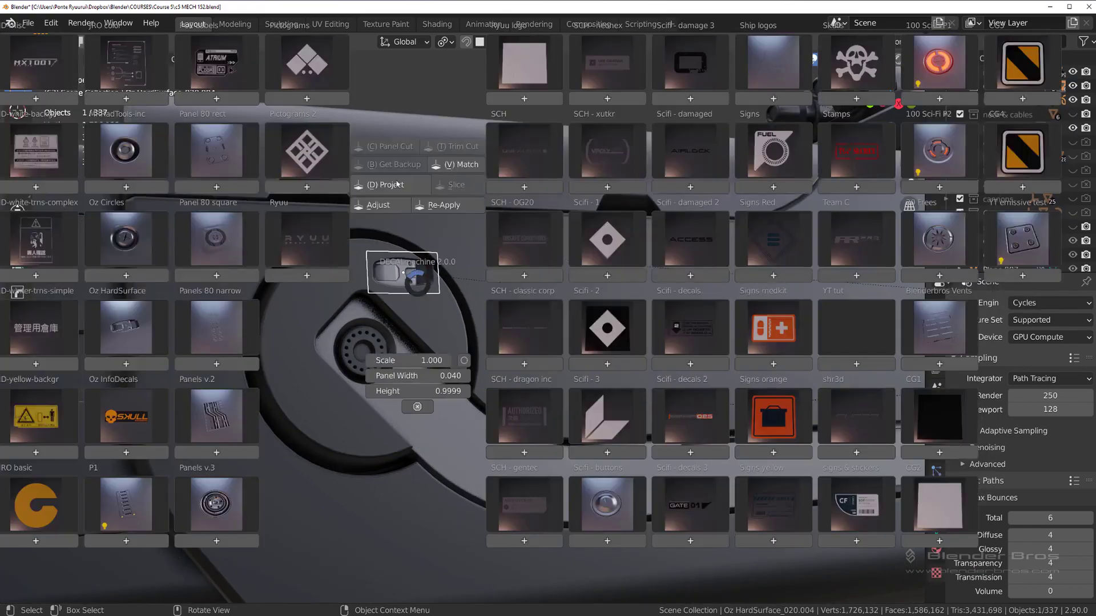
{"action": "left_click", "coordinate": [394, 210]}
{"action": "scroll", "coordinate": [394, 212], "scroll_direction": "down", "scroll_amount": 3}
{"action": "left_click", "coordinate": [394, 216]}
Shrink the diagonal decal, finishing with a scale of 0.866, and position it above the arm near the disc's rim
{"action": "key", "text": "s"}
{"action": "left_click", "coordinate": [478, 249]}
{"action": "key", "text": "s"}
{"action": "left_click", "coordinate": [429, 269]}
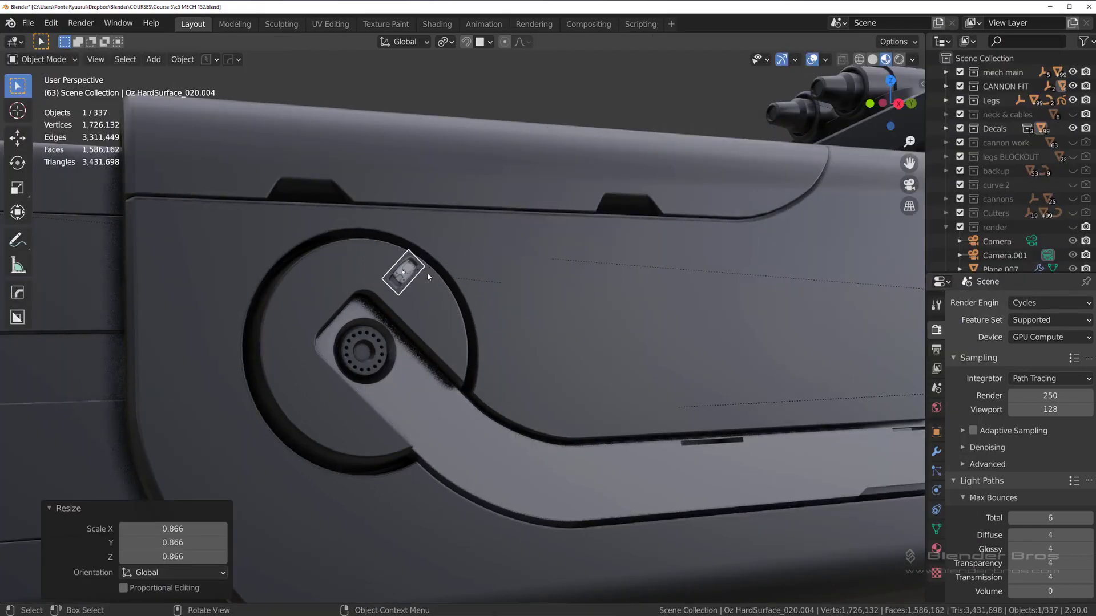
{"action": "key", "text": "g"}
{"action": "left_click", "coordinate": [407, 284]}
Duplicate the diagonal decal to the opposite side of the bolt on the same disc
{"action": "key", "text": "shift+d"}
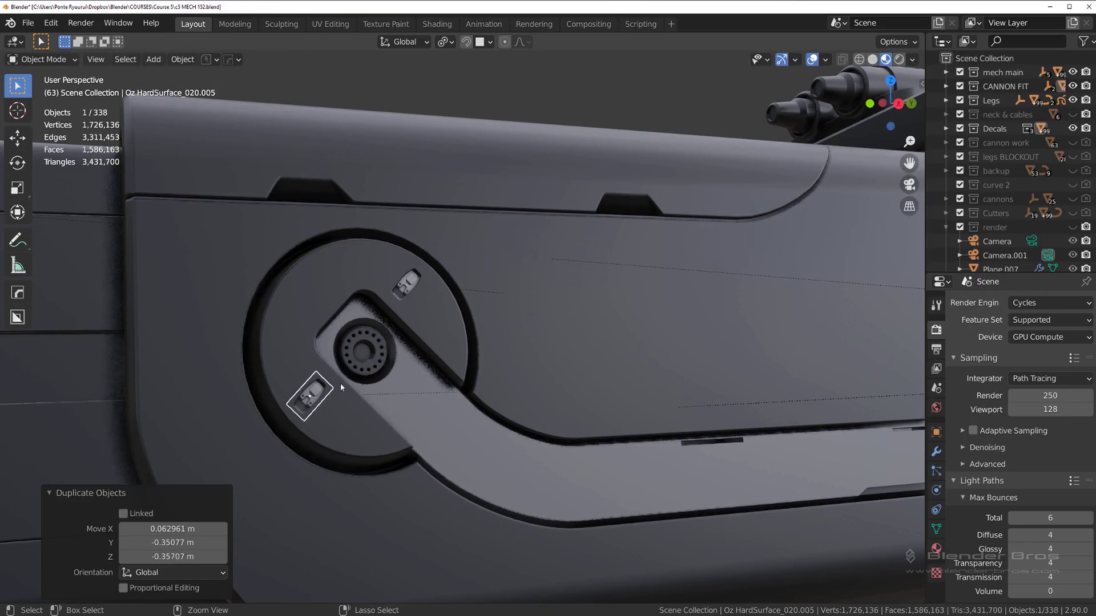
Move the duplicated decal above the bolt on the disc and rotate it to form a symmetric V with the first diagonal decal
{"action": "key", "text": "g"}
{"action": "left_click", "coordinate": [346, 274]}
{"action": "scroll", "coordinate": [345, 342], "scroll_direction": "down", "scroll_amount": 3}
{"action": "mouse_move", "coordinate": [349, 355]}
{"action": "middle_mouse_down"}
{"action": "mouse_move", "coordinate": [594, 384]}
{"action": "mouse_move", "coordinate": [356, 363]}
{"action": "middle_mouse_up"}
{"action": "scroll", "coordinate": [389, 347], "scroll_direction": "up", "scroll_amount": 2}
{"action": "key", "text": "d"}
{"action": "left_click", "coordinate": [385, 273]}
{"action": "scroll", "coordinate": [384, 273], "scroll_direction": "up", "scroll_amount": 2}
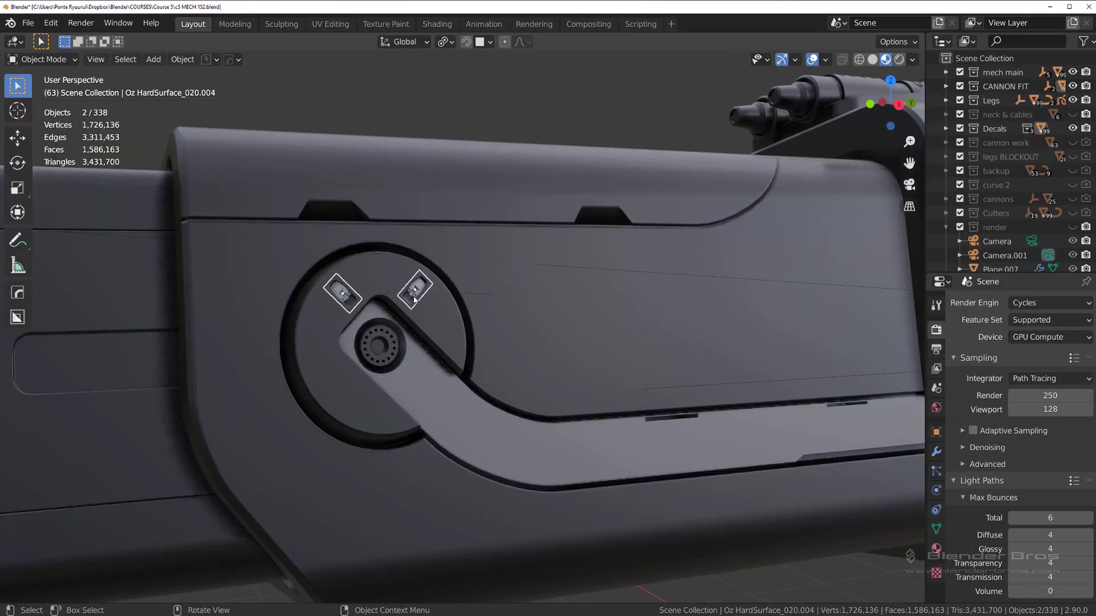
Project both diagonal decals onto the disc and match their material to the surface
{"action": "key", "text": "d"}
{"action": "left_click", "coordinate": [455, 199]}
{"action": "key", "text": "d"}
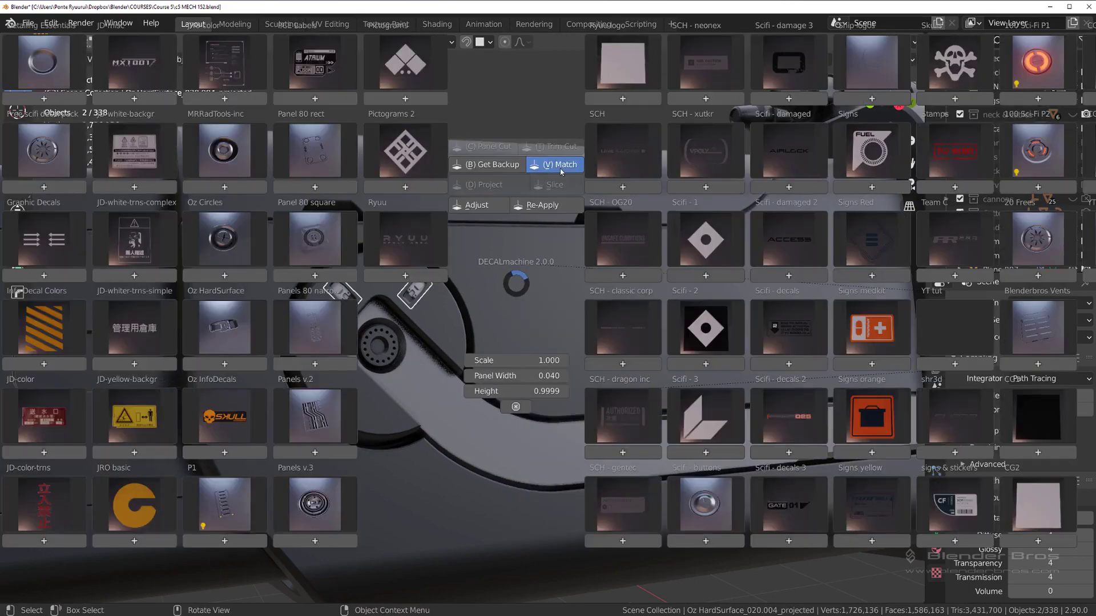
{"action": "left_click", "coordinate": [560, 169]}
Mirror the two diagonal decals across X about the mech's central body to the other arm, and clear the selection
{"action": "scroll", "coordinate": [546, 179], "scroll_direction": "down", "scroll_amount": 4}
{"action": "middle_click_drag", "start_coordinate": [611, 294], "coordinate": [653, 312]}
{"action": "scroll", "coordinate": [654, 311], "scroll_direction": "down", "scroll_amount": 4}
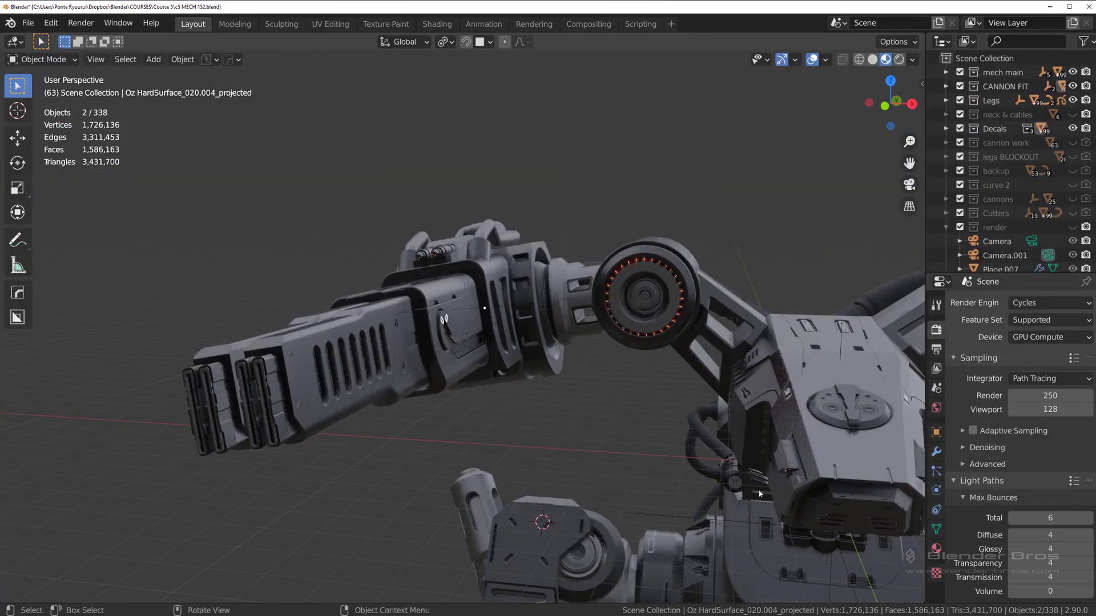
{"action": "middle_click_drag", "start_coordinate": [674, 434], "coordinate": [576, 342], "text": "shift"}
{"action": "middle_click_drag", "start_coordinate": [576, 343], "coordinate": [669, 324]}
{"action": "left_click", "coordinate": [618, 352], "text": "shift"}
{"action": "key", "text": "alt+x"}
{"action": "left_click", "coordinate": [406, 379]}
{"action": "key", "text": "alt+a"}
Insert the Oz HardSurface_014 decal on the dark panel above the body's twin thrusters
{"action": "scroll", "coordinate": [530, 348], "scroll_direction": "up", "scroll_amount": 5}
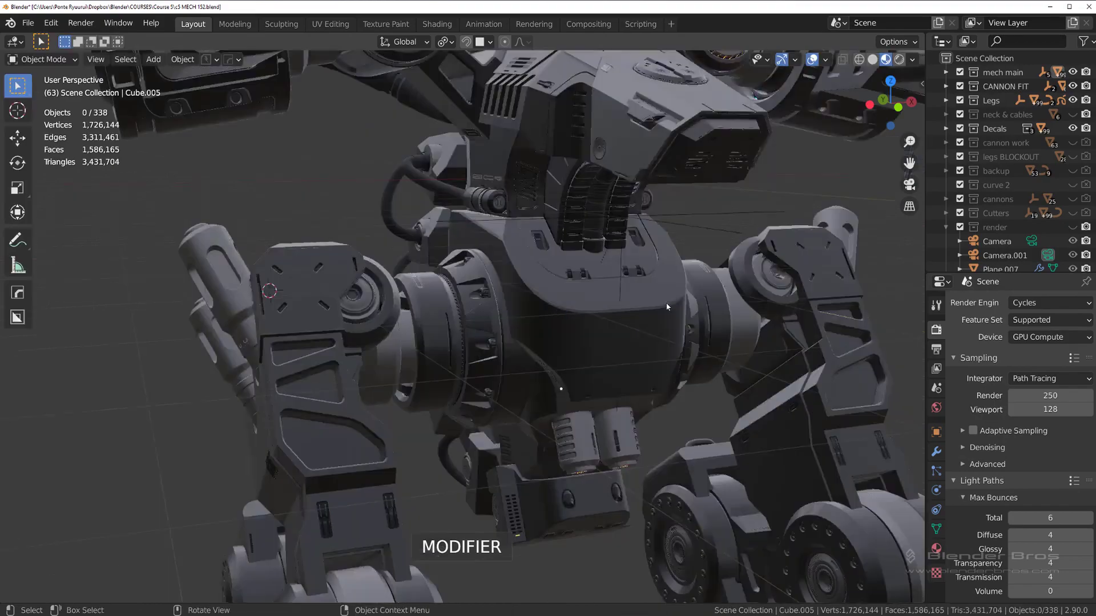
{"action": "middle_click_drag", "start_coordinate": [571, 365], "coordinate": [622, 314]}
{"action": "mouse_move", "coordinate": [622, 314]}
{"action": "middle_mouse_down", "text": "shift"}
{"action": "mouse_move", "coordinate": [468, 326]}
{"action": "mouse_move", "coordinate": [559, 373]}
{"action": "mouse_move", "coordinate": [548, 355]}
{"action": "mouse_move", "coordinate": [583, 300]}
{"action": "mouse_move", "coordinate": [622, 320]}
{"action": "middle_mouse_up", "text": "shift"}
{"action": "scroll", "coordinate": [548, 356], "scroll_direction": "down", "scroll_amount": 5}
{"action": "scroll", "coordinate": [548, 355], "scroll_direction": "up", "scroll_amount": 4}
{"action": "scroll", "coordinate": [622, 319], "scroll_direction": "up", "scroll_amount": 2}
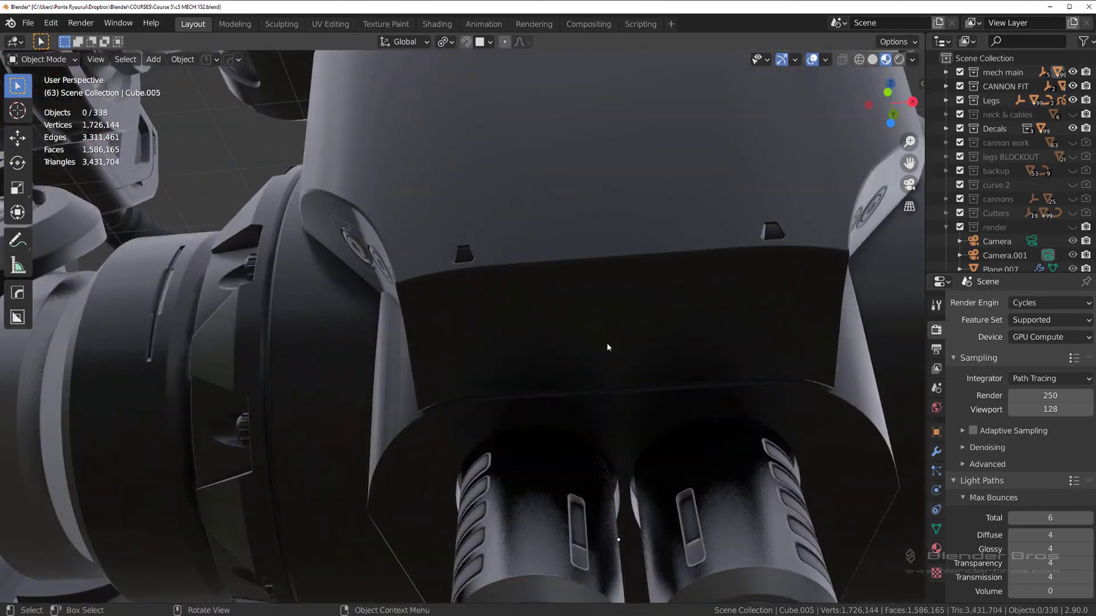
{"action": "key", "text": "d"}
{"action": "left_click", "coordinate": [337, 394]}
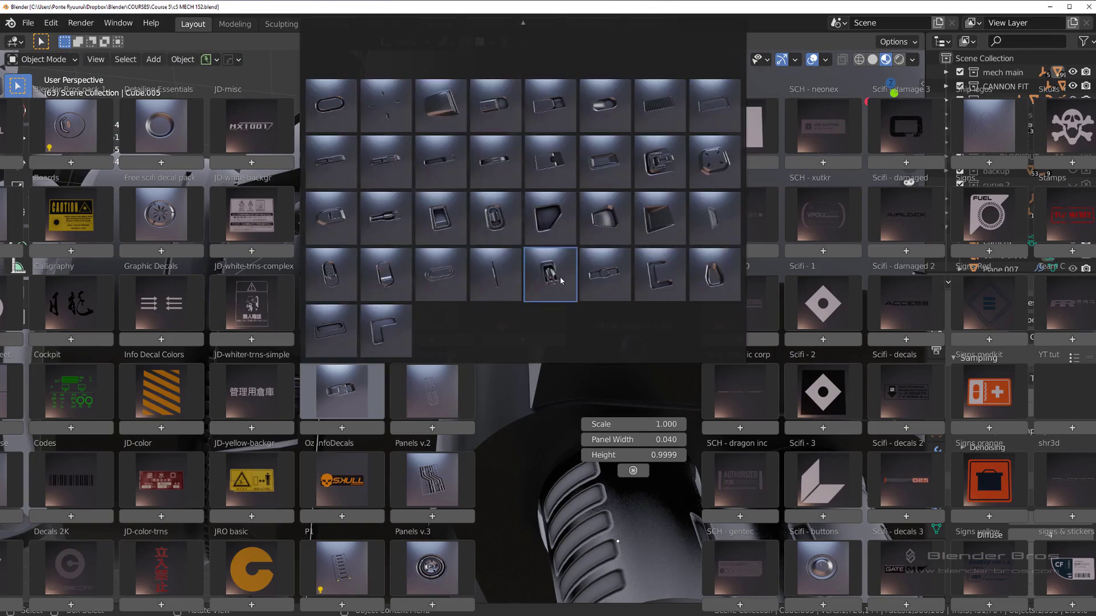
{"action": "scroll", "coordinate": [490, 234], "scroll_direction": "up", "scroll_amount": 8}
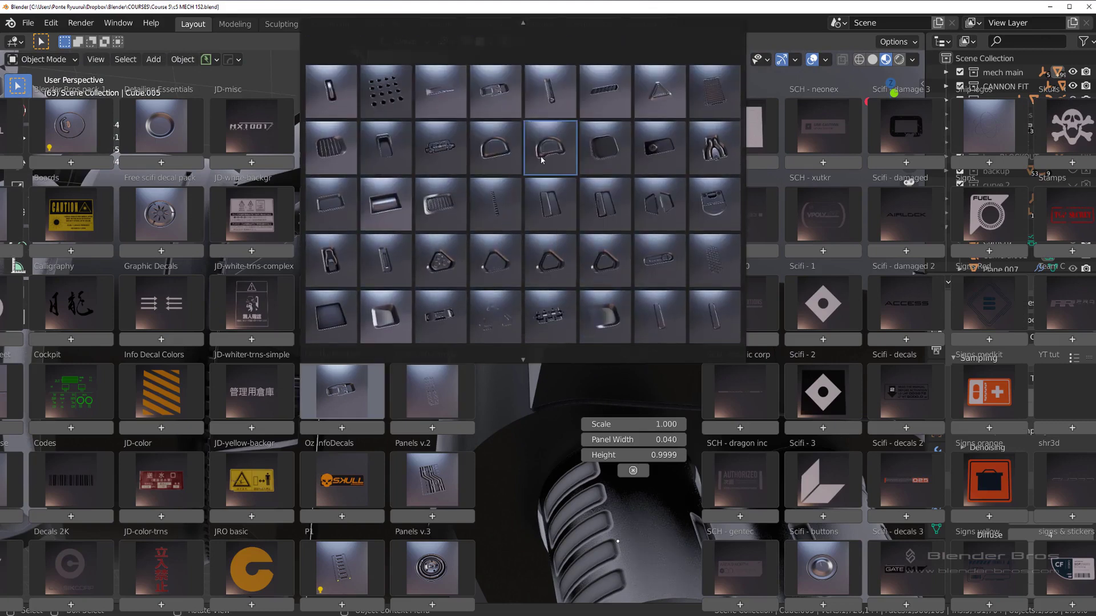
{"action": "mouse_move", "coordinate": [530, 21]}
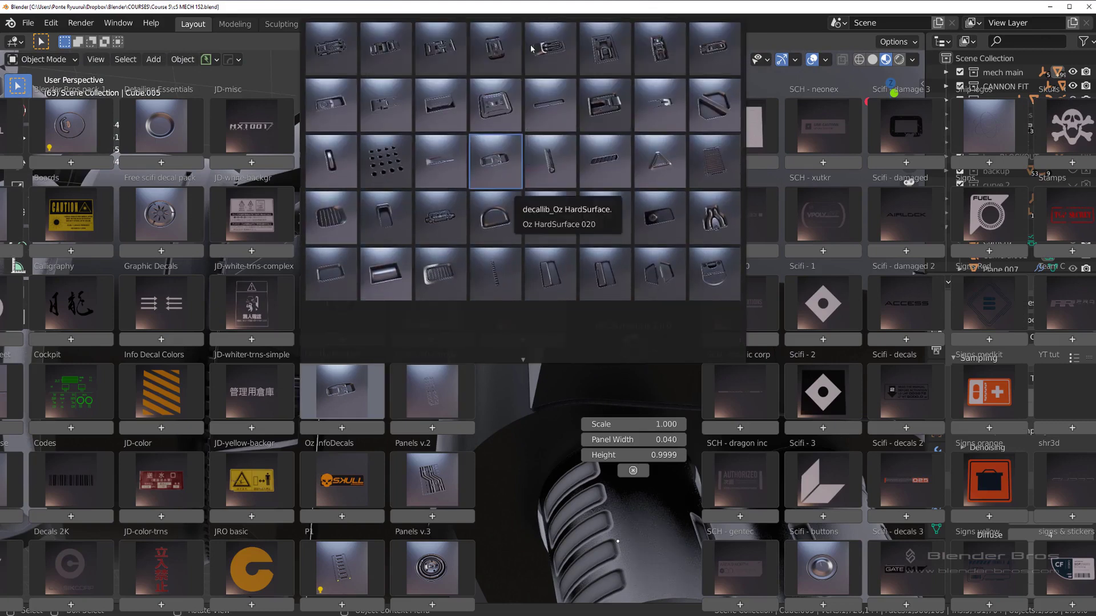
{"action": "left_click", "coordinate": [608, 114]}
Rotate the new decal upright and position it near the panel's lower edge above one thruster
{"action": "middle_click_drag", "start_coordinate": [661, 345], "coordinate": [467, 286], "text": "shift"}
{"action": "key", "text": "d"}
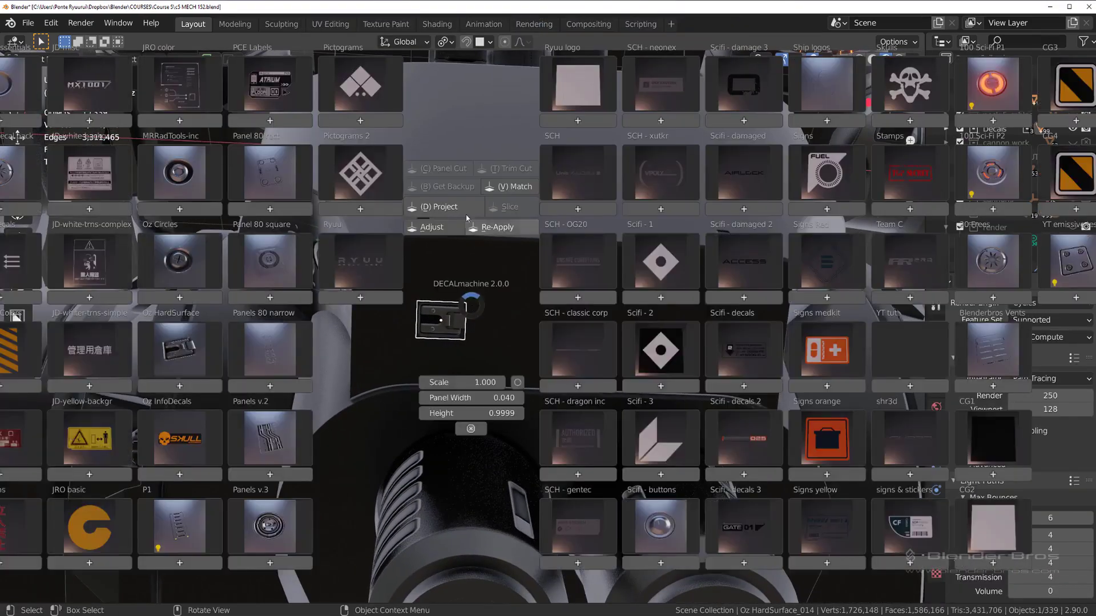
{"action": "left_click", "coordinate": [441, 221]}
{"action": "scroll", "coordinate": [441, 222], "scroll_direction": "up", "scroll_amount": 2}
{"action": "left_click", "coordinate": [442, 224]}
{"action": "key", "text": "g"}
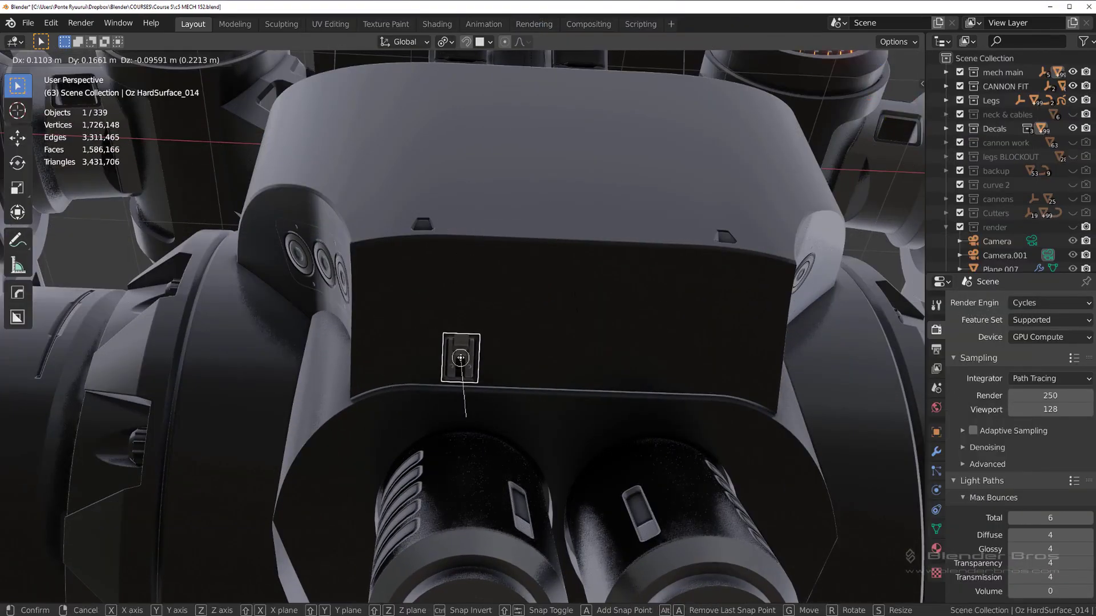
{"action": "left_click", "coordinate": [461, 358]}
Mirror the upright decal across X about the body to the other side of the panel
{"action": "left_click", "coordinate": [545, 331], "text": "shift"}
{"action": "key", "text": "alt+x"}
{"action": "scroll", "coordinate": [461, 401], "scroll_direction": "down", "scroll_amount": 4}
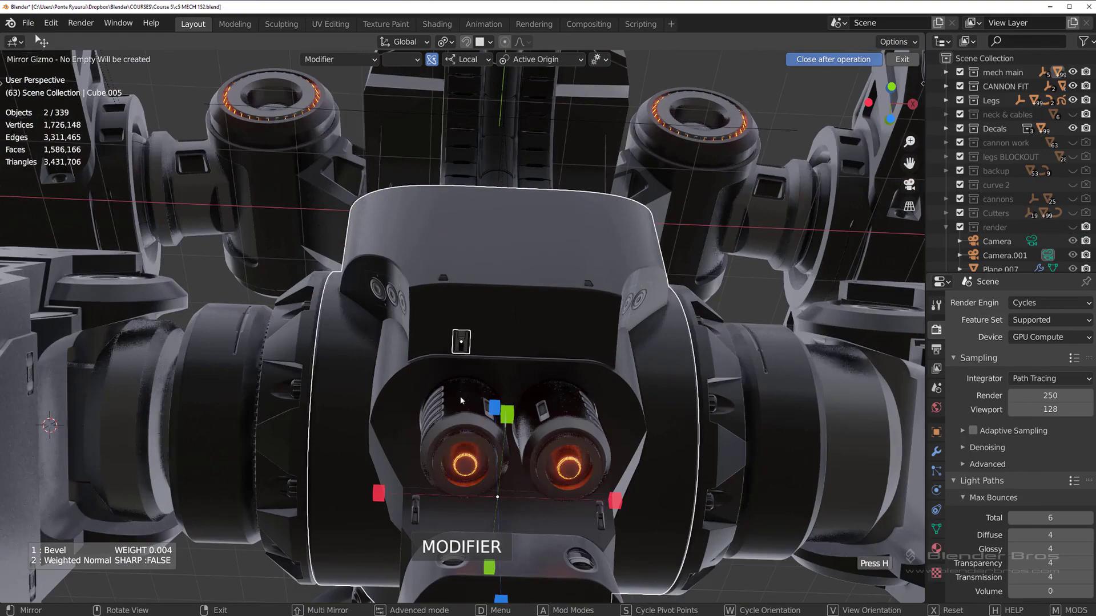
{"action": "left_click", "coordinate": [380, 496]}
{"action": "scroll", "coordinate": [471, 345], "scroll_direction": "up", "scroll_amount": 5}
{"action": "key", "text": "d"}
{"action": "left_click", "coordinate": [451, 257]}
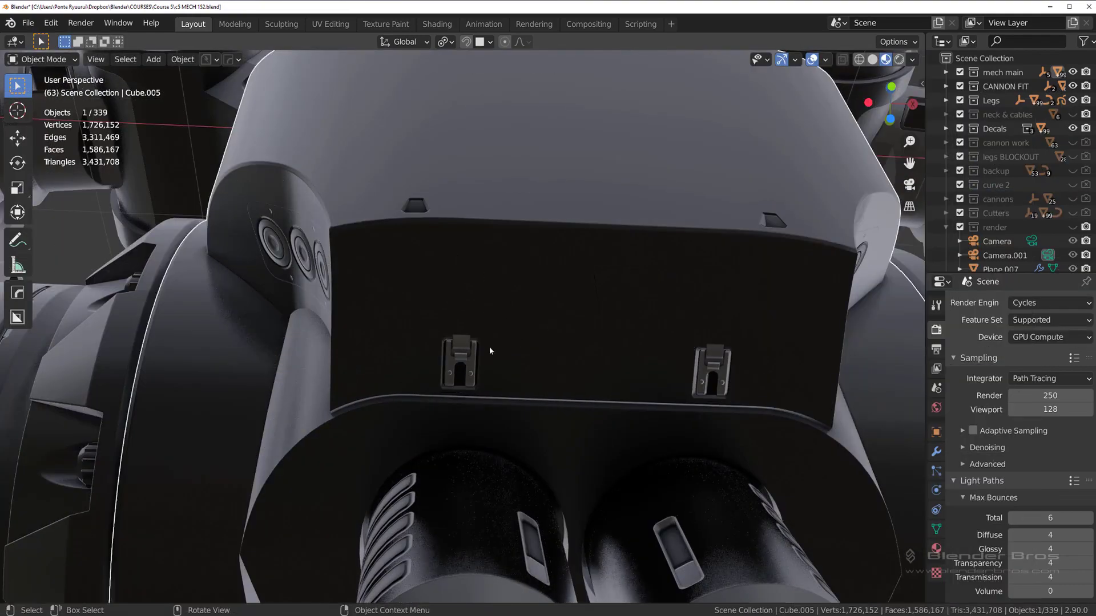
{"action": "key", "text": "d"}
{"action": "left_click", "coordinate": [585, 265]}
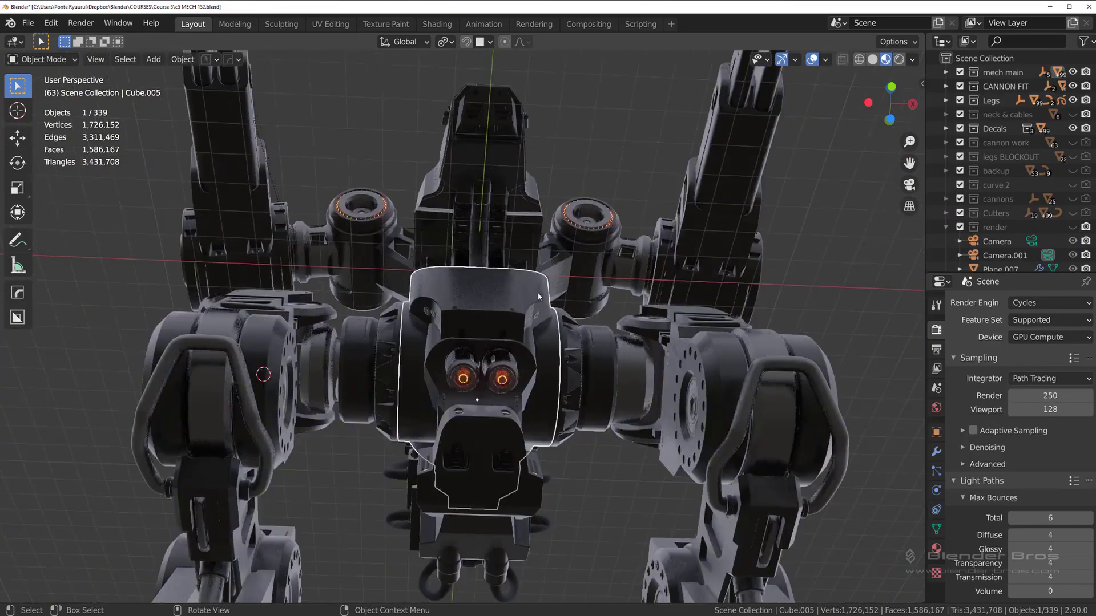
Insert the Q-GEO decal from the Ryuu library on the upper leg's armour plate and shrink it to a scale of 0.099
{"action": "middle_click_drag", "start_coordinate": [696, 280], "coordinate": [456, 311]}
{"action": "key", "text": "d"}
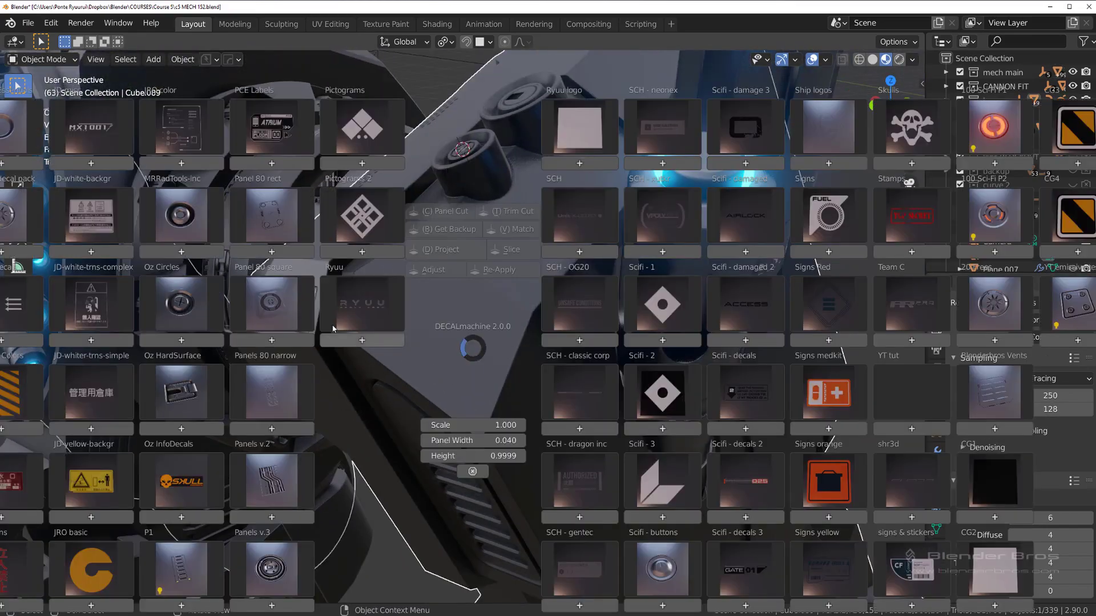
{"action": "mouse_move", "coordinate": [368, 303]}
{"action": "left_click", "coordinate": [522, 368]}
{"action": "key", "text": "s"}
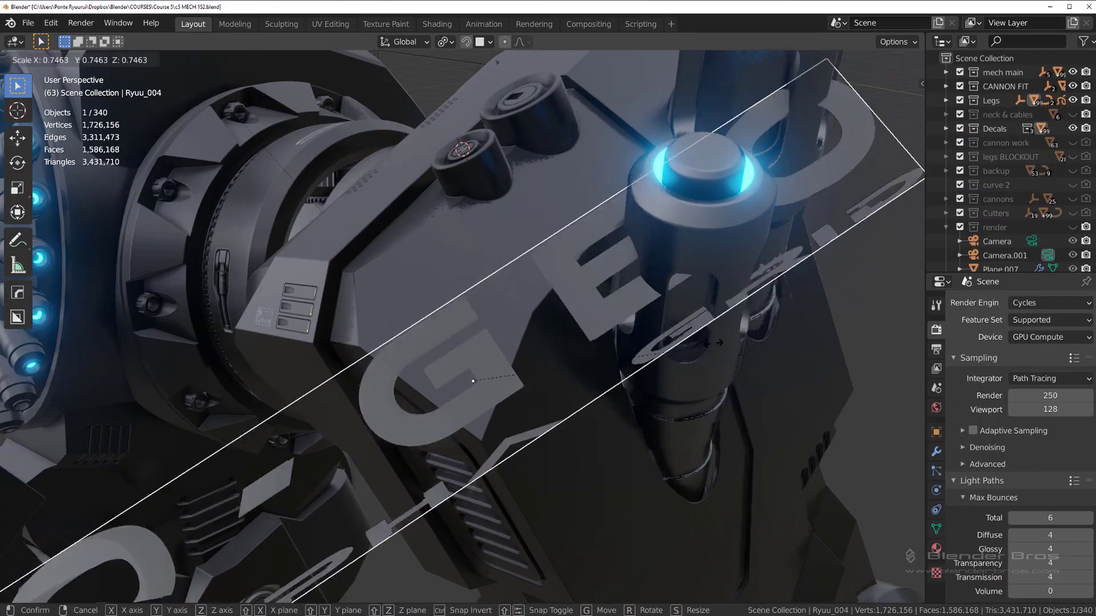
{"action": "left_click", "coordinate": [499, 363]}
Rotate the Q-GEO decal parallel to the plate's slanted edge, scale it by 0.673 and place it near the pointed corner
{"action": "scroll", "coordinate": [498, 363], "scroll_direction": "up", "scroll_amount": 2}
{"action": "key", "text": "g"}
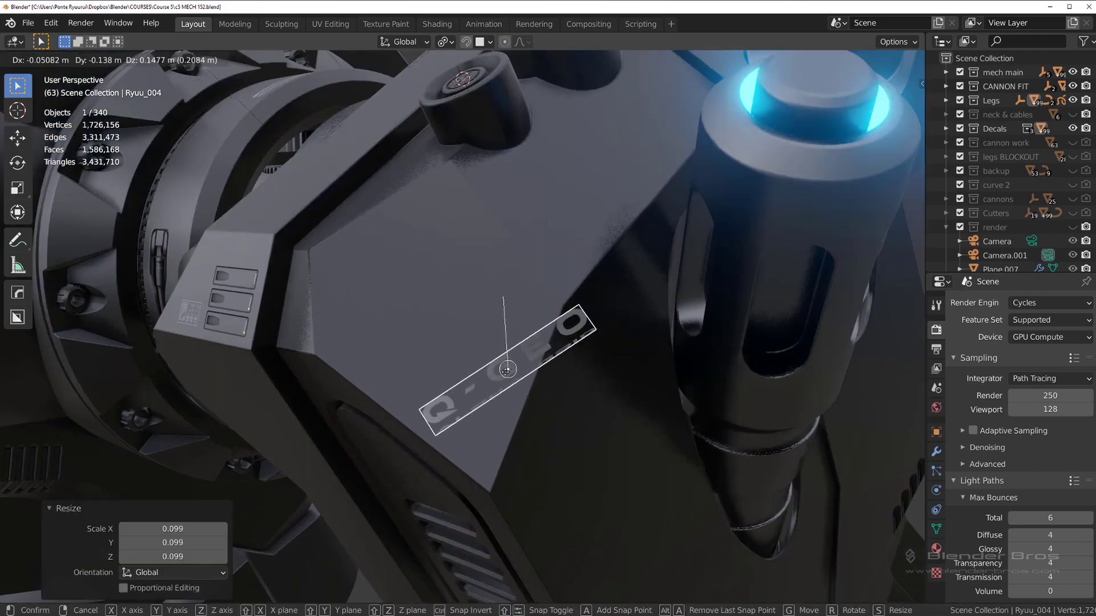
{"action": "left_click", "coordinate": [504, 349]}
{"action": "key", "text": "d"}
{"action": "left_click", "coordinate": [481, 278]}
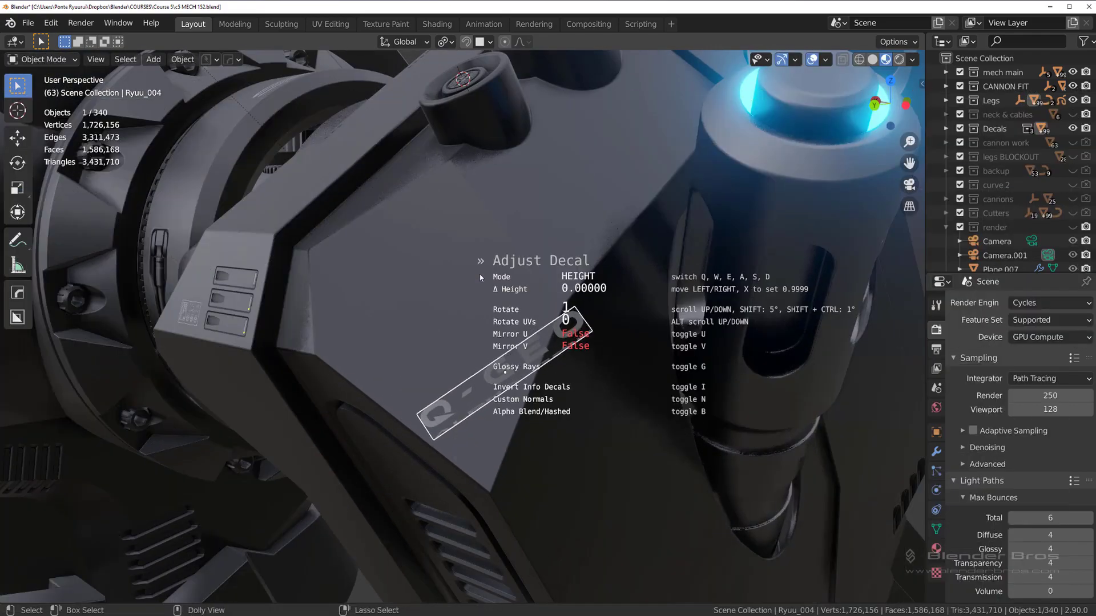
{"action": "left_click", "coordinate": [636, 311]}
{"action": "key", "text": "s"}
{"action": "left_click", "coordinate": [491, 343]}
{"action": "key", "text": "g"}
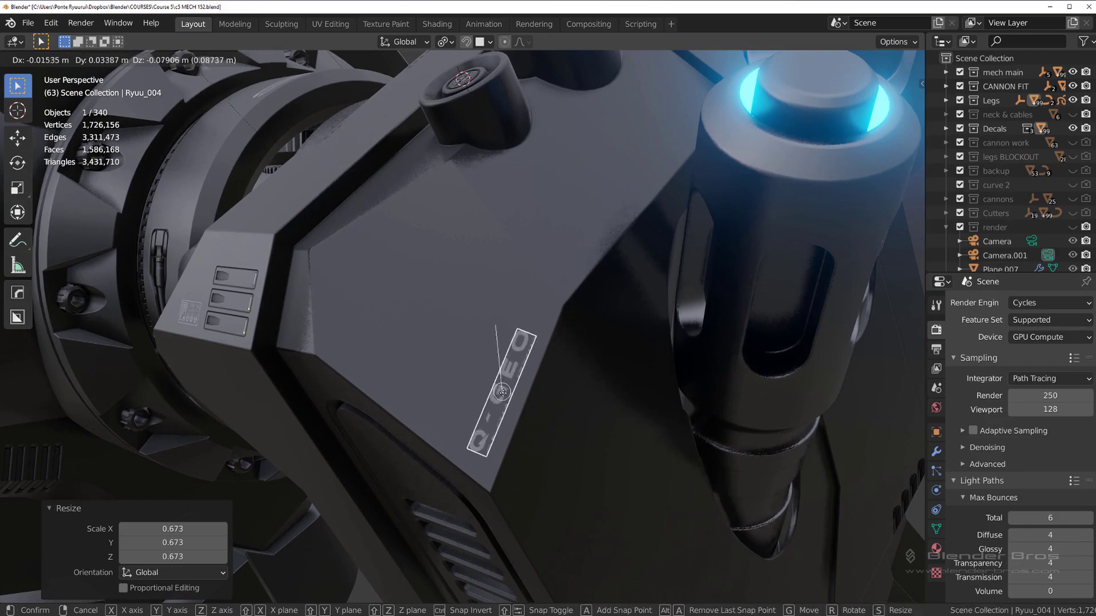
{"action": "left_click", "coordinate": [502, 393]}
Project the Q-GEO decal onto the armour plate and mirror it across X about the body to the other leg
{"action": "key", "text": "d"}
{"action": "left_click", "coordinate": [488, 271]}
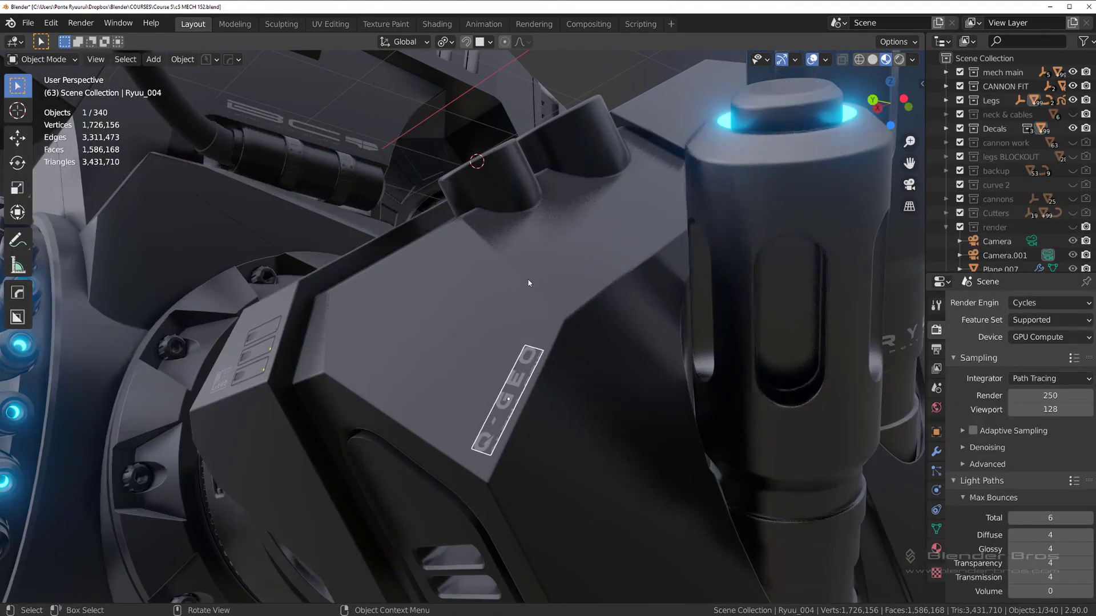
{"action": "key", "text": "d"}
{"action": "left_click", "coordinate": [515, 187]}
{"action": "scroll", "coordinate": [514, 220], "scroll_direction": "down", "scroll_amount": 10}
{"action": "middle_click_drag", "start_coordinate": [390, 244], "coordinate": [403, 275]}
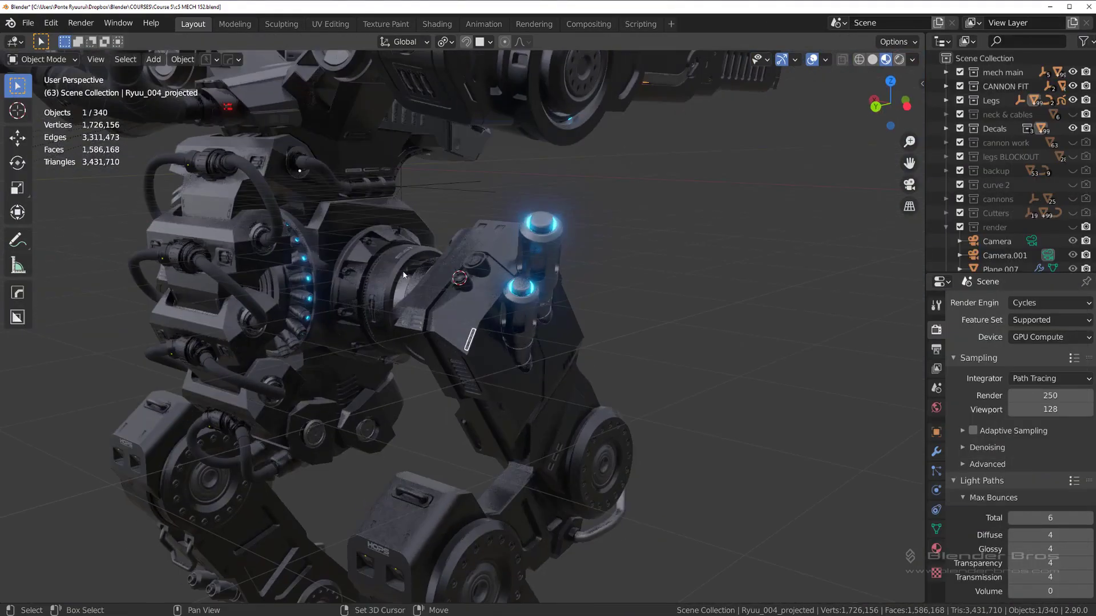
{"action": "left_click", "coordinate": [403, 275], "text": "shift"}
{"action": "key", "text": "alt+x"}
{"action": "left_click", "coordinate": [428, 345]}
{"action": "scroll", "coordinate": [479, 366], "scroll_direction": "up", "scroll_amount": 11}
Examine the Data options of the Q-GEO decal's Hops_Mirror modifier and the DECALmachine settings
{"action": "left_click", "coordinate": [529, 408]}
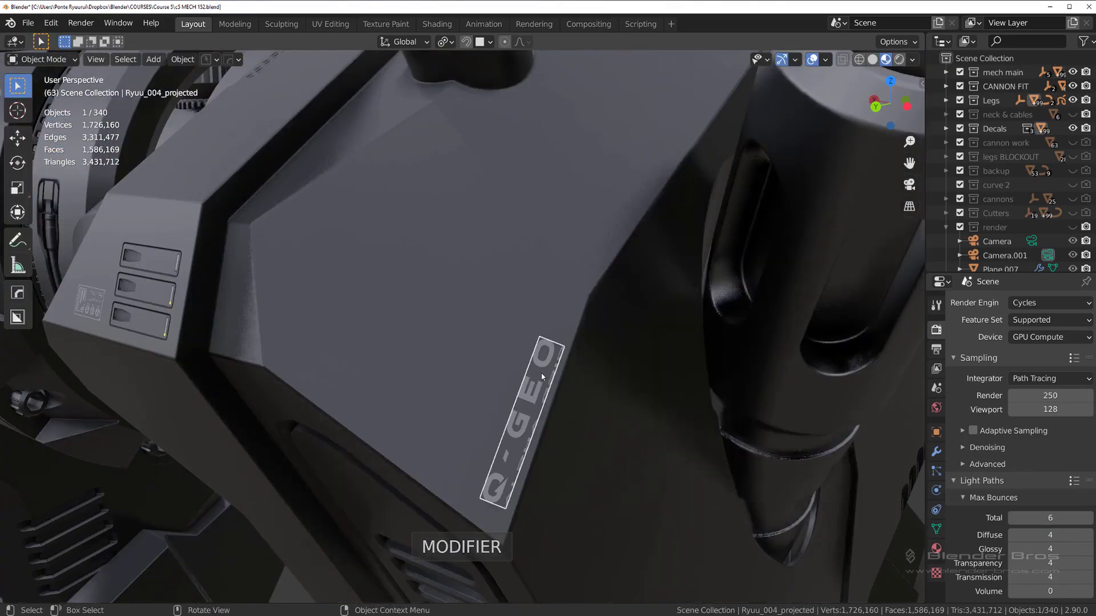
{"action": "key", "text": "ctrl+grave"}
{"action": "left_click", "coordinate": [369, 328]}
{"action": "left_click", "coordinate": [398, 463]}
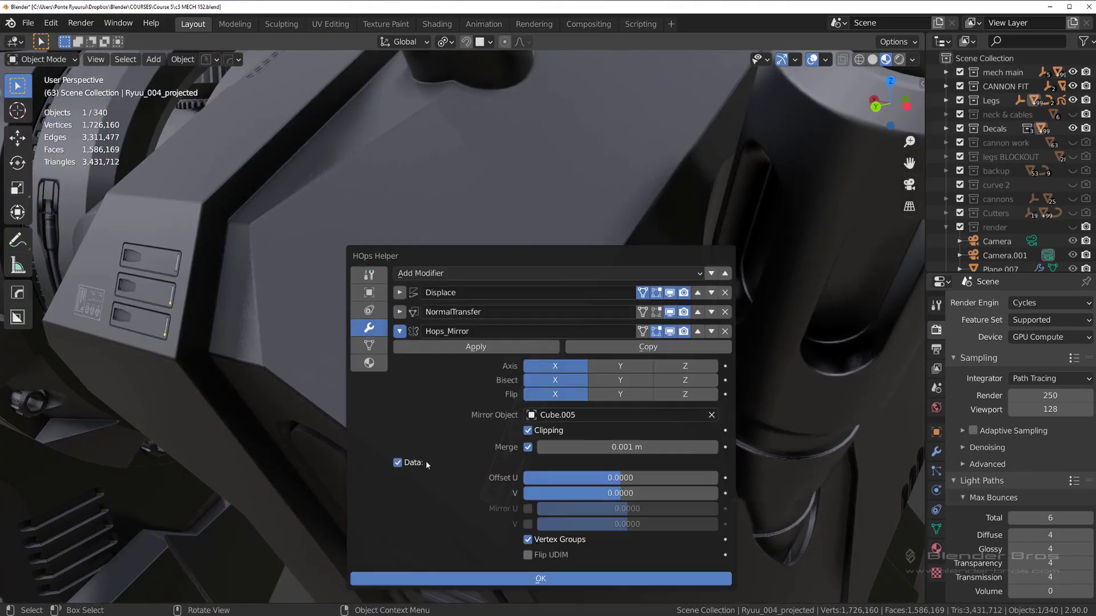
{"action": "left_click", "coordinate": [498, 347]}
{"action": "key", "text": "n"}
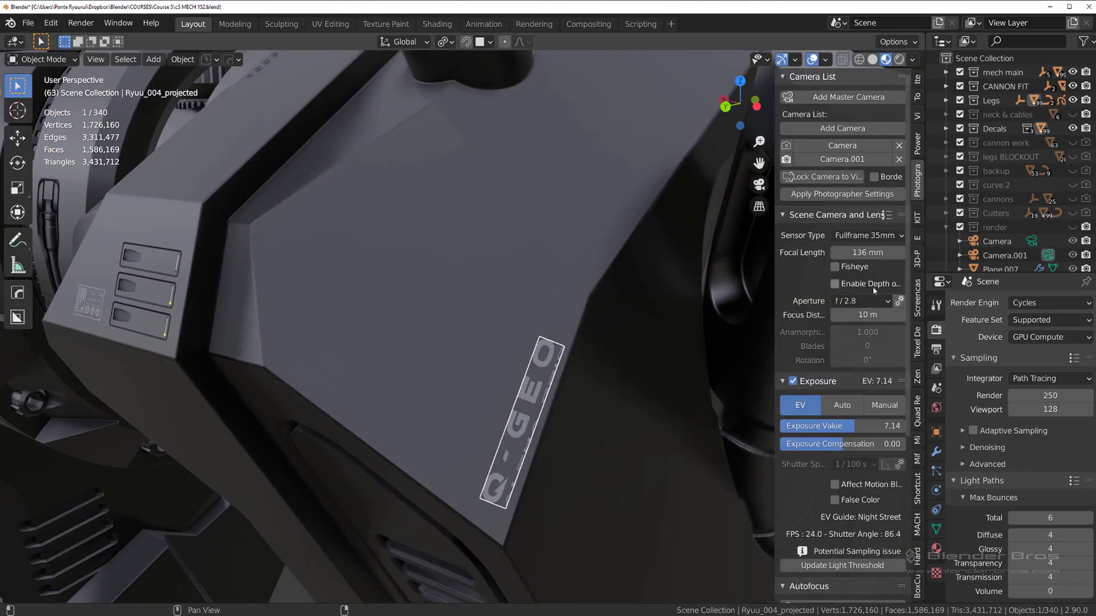
{"action": "left_click", "coordinate": [917, 524]}
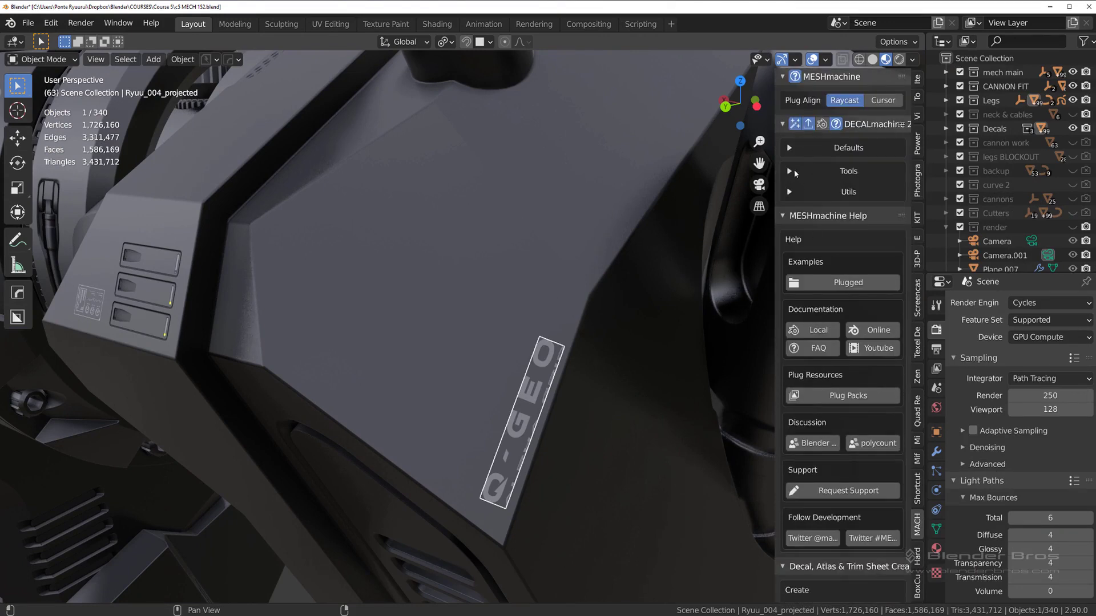
{"action": "left_click", "coordinate": [790, 148]}
{"action": "key", "text": "n"}
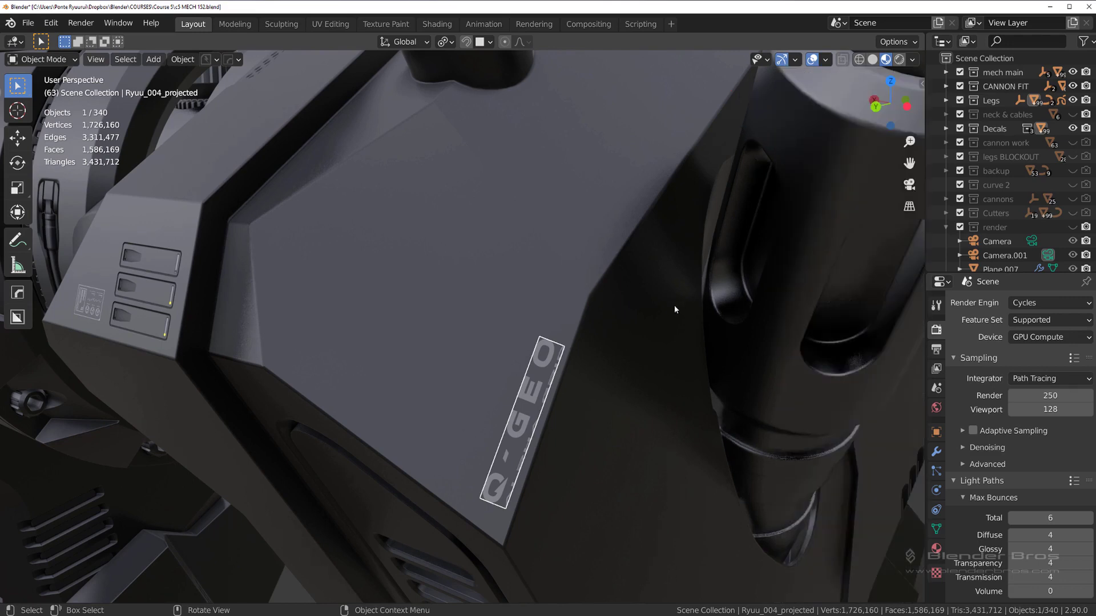
Change the subsurface colour in the Q-GEO decal's material to a darker neutral grey
{"action": "left_click", "coordinate": [936, 548]}
{"action": "left_click", "coordinate": [1047, 510]}
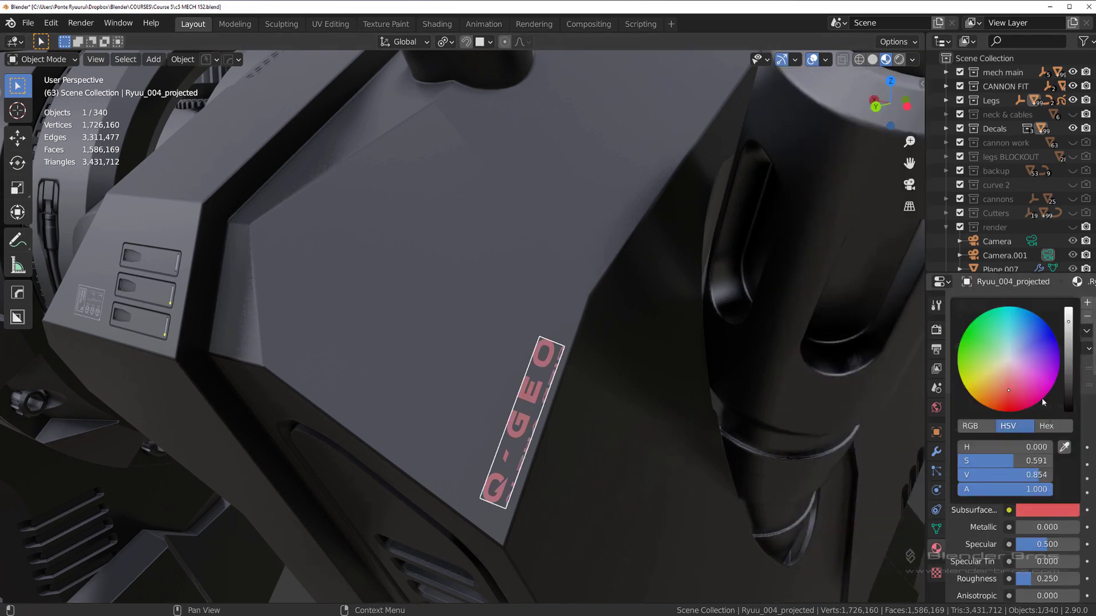
{"action": "left_click_drag", "start_coordinate": [1039, 475], "coordinate": [1002, 475]}
{"action": "left_click_drag", "start_coordinate": [1069, 364], "coordinate": [1069, 377]}
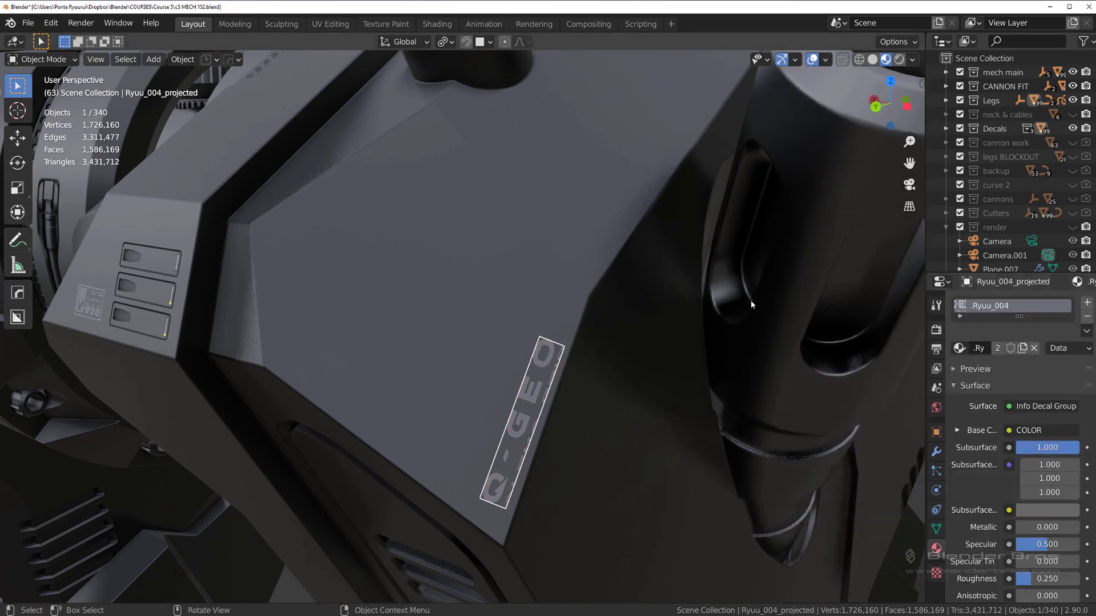
{"action": "left_click", "coordinate": [749, 299]}
{"action": "scroll", "coordinate": [609, 330], "scroll_direction": "down", "scroll_amount": 3}
{"action": "middle_click_drag", "start_coordinate": [609, 330], "coordinate": [443, 311]}
{"action": "scroll", "coordinate": [461, 279], "scroll_direction": "up", "scroll_amount": 1}
{"action": "left_click", "coordinate": [443, 310]}
{"action": "key", "text": "d"}
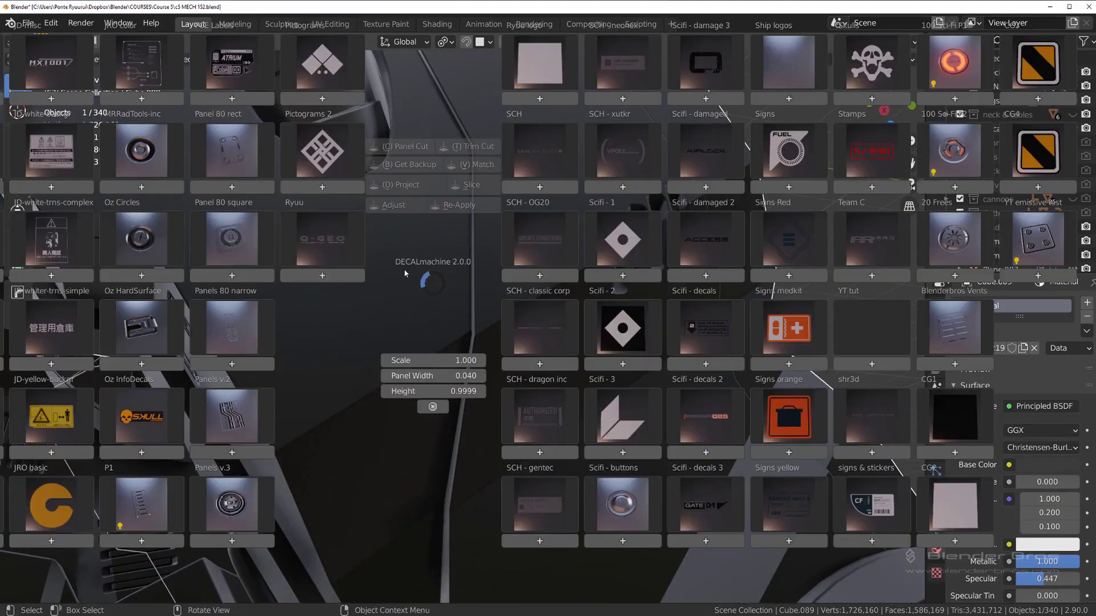
{"action": "key", "text": "Escape"}
Insert the P1_012 vent decal on the lower tip of the leg cylinder beside the one marked RYUU
{"action": "scroll", "coordinate": [485, 320], "scroll_direction": "down", "scroll_amount": 5}
{"action": "middle_click_drag", "start_coordinate": [539, 346], "coordinate": [532, 278]}
{"action": "scroll", "coordinate": [532, 279], "scroll_direction": "up", "scroll_amount": 4}
{"action": "middle_click_drag", "start_coordinate": [485, 331], "coordinate": [418, 349], "text": "shift"}
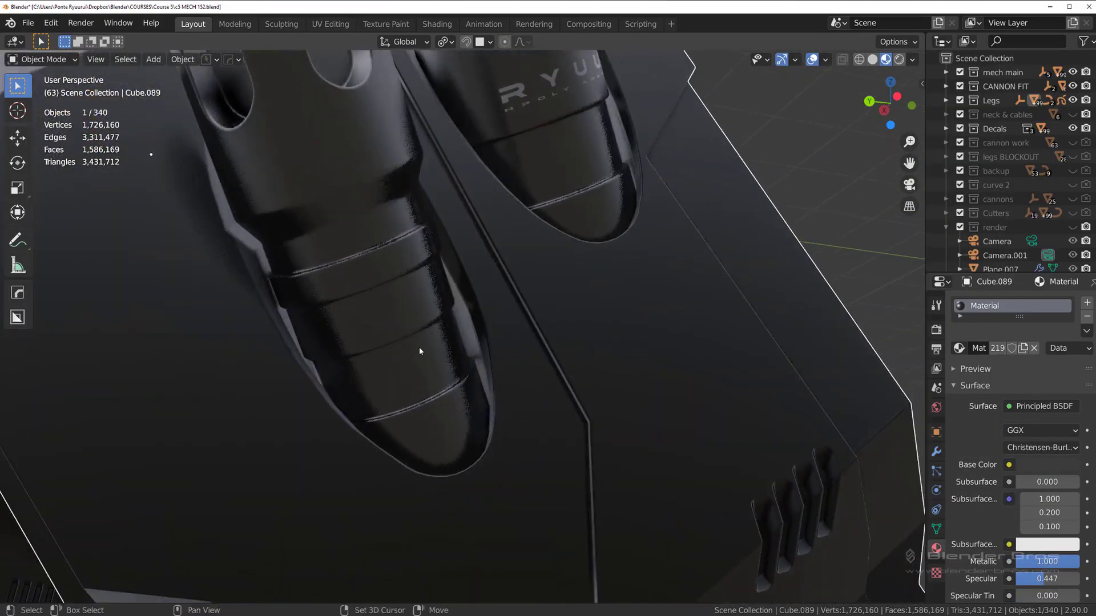
{"action": "scroll", "coordinate": [419, 347], "scroll_direction": "down", "scroll_amount": 3}
{"action": "left_click", "coordinate": [427, 360]}
{"action": "key", "text": "d"}
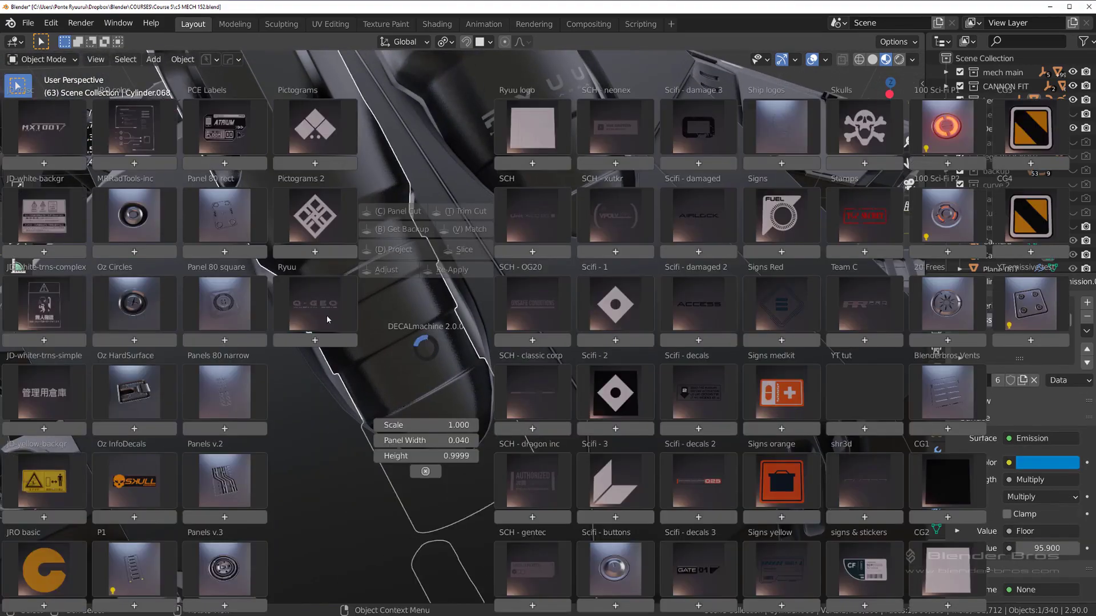
{"action": "left_click", "coordinate": [129, 399]}
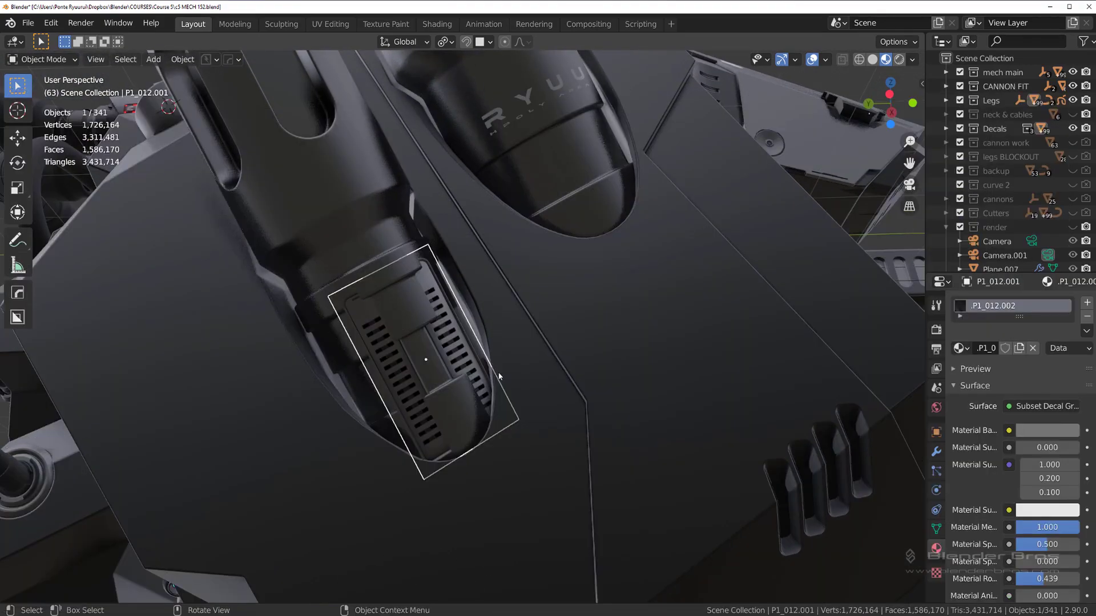
Rotate the vent decal crosswise to the cylinder and shrink it to fit the smooth band near the tip
{"action": "key", "text": "d"}
{"action": "left_click", "coordinate": [440, 243]}
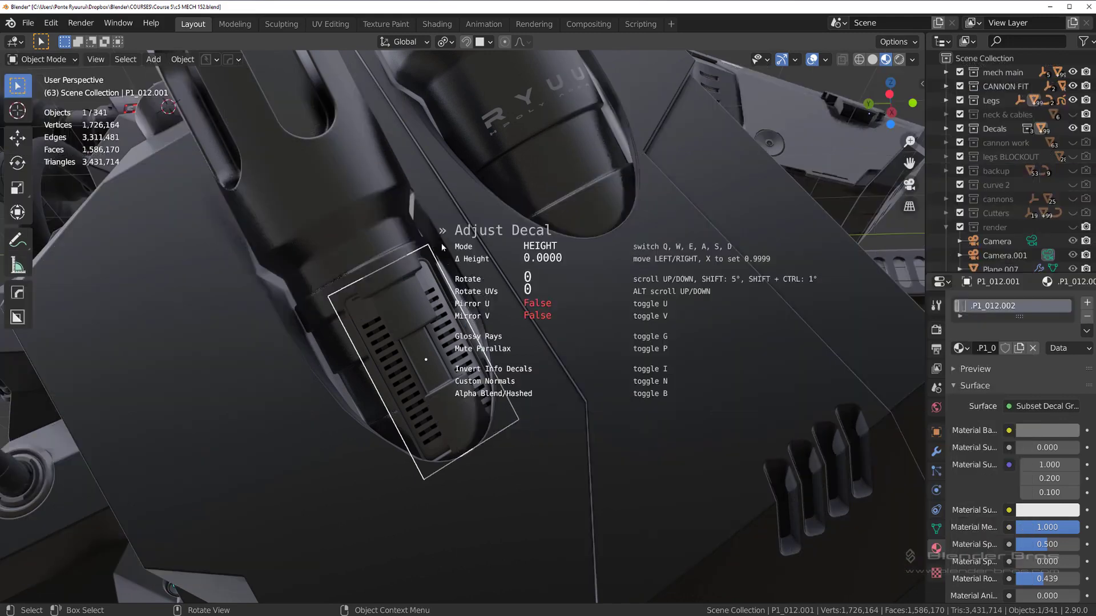
{"action": "scroll", "coordinate": [440, 243], "scroll_direction": "up", "scroll_amount": 2}
{"action": "left_click", "coordinate": [442, 244]}
{"action": "key", "text": "s"}
{"action": "left_click", "coordinate": [480, 334]}
Duplicate the vent decal onto the matching band of the RYUU cylinder and project both decals onto the curved surfaces
{"action": "key", "text": "d"}
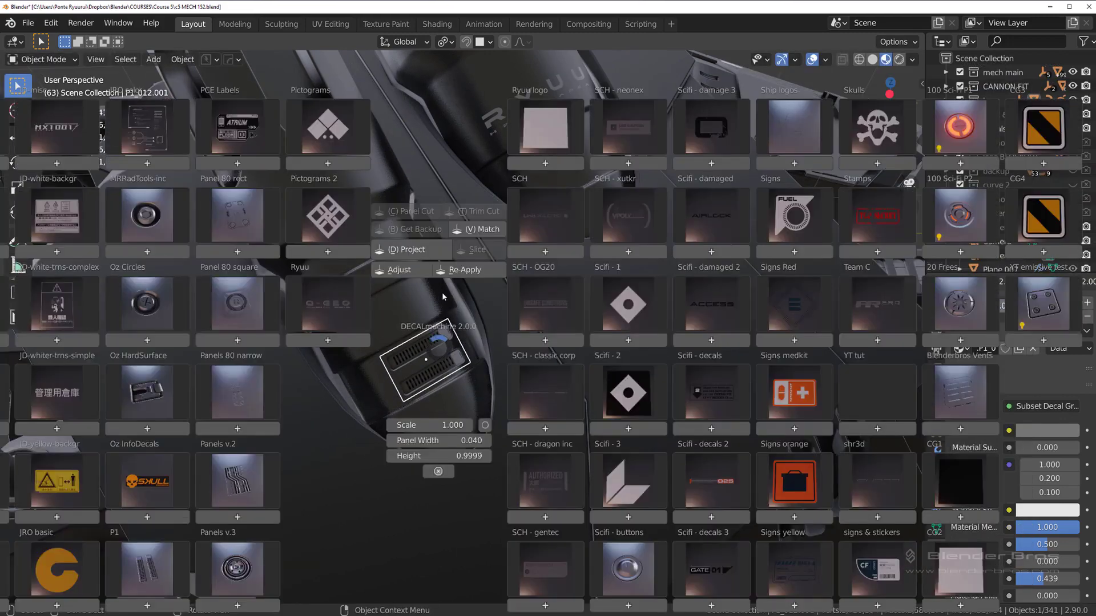
{"action": "left_click", "coordinate": [458, 269]}
{"action": "left_click", "coordinate": [576, 151]}
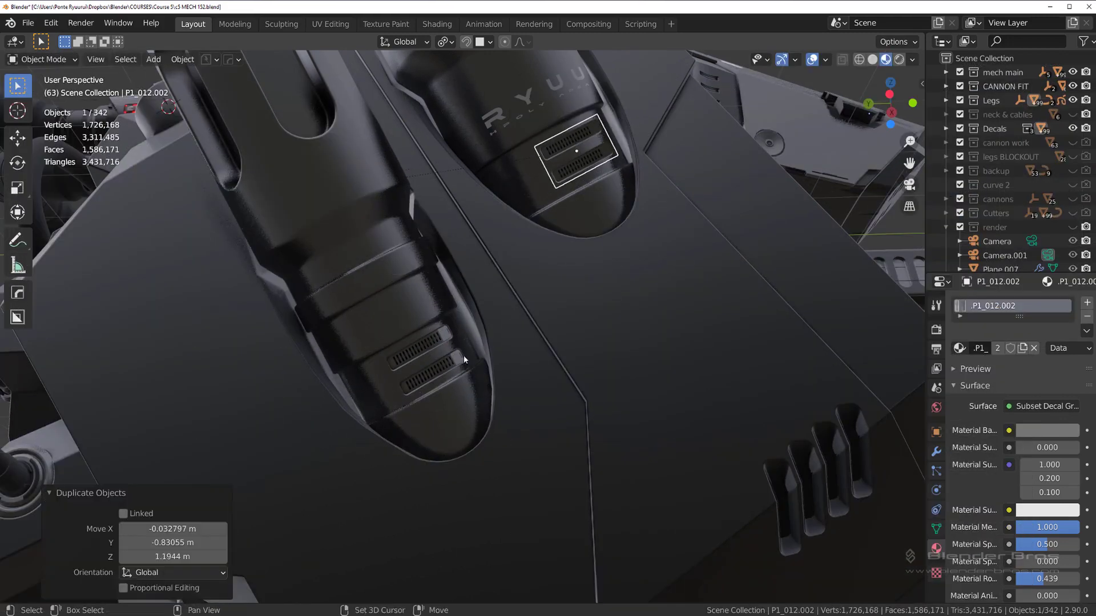
{"action": "left_click", "coordinate": [460, 358], "text": "shift"}
{"action": "key", "text": "d"}
{"action": "left_click", "coordinate": [474, 187]}
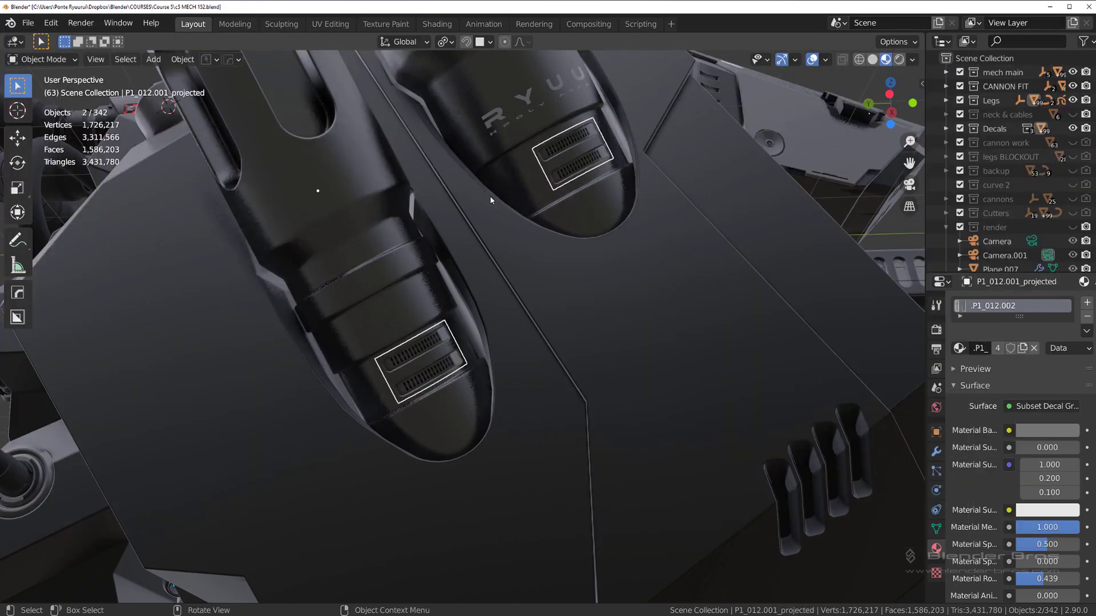
Mirror the two vent decals on the leg cylinders across to the opposite leg
{"action": "scroll", "coordinate": [581, 248], "scroll_direction": "down", "scroll_amount": 8}
{"action": "middle_click_drag", "start_coordinate": [708, 251], "coordinate": [489, 320]}
{"action": "left_click", "coordinate": [629, 294], "text": "shift"}
{"action": "key", "text": "alt+x"}
{"action": "left_click", "coordinate": [529, 330]}
{"action": "key", "text": "alt+a"}
{"action": "scroll", "coordinate": [602, 350], "scroll_direction": "up", "scroll_amount": 4}
{"action": "middle_click_drag", "start_coordinate": [602, 351], "coordinate": [657, 343]}
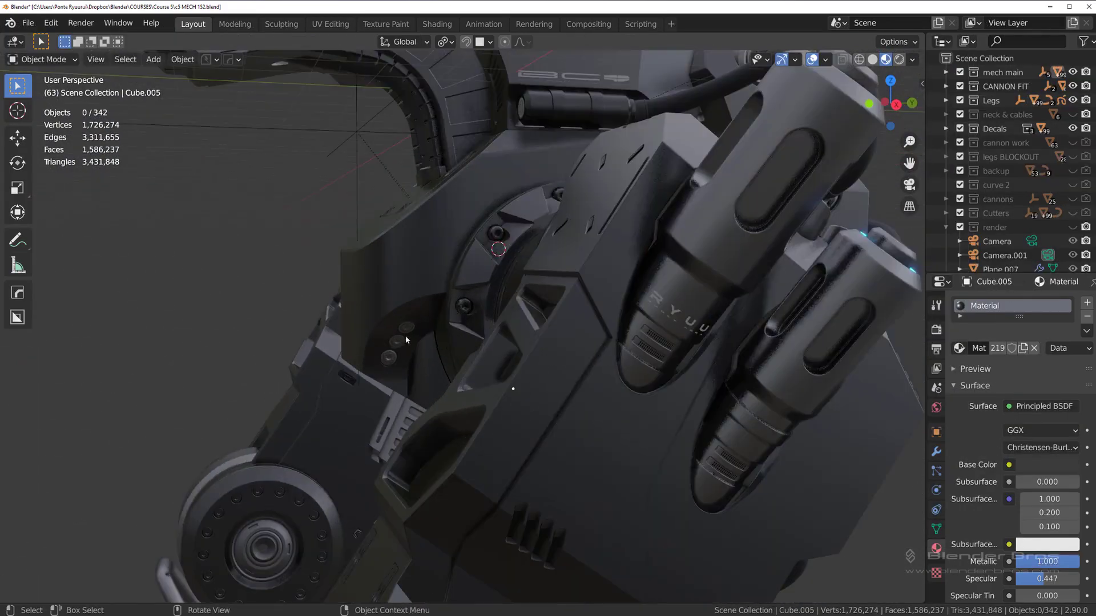
Try the Blenderbros Vents_001 decal on the narrow sloped face of the hip housing, scaled down to 0.207
{"action": "middle_click_drag", "start_coordinate": [405, 335], "coordinate": [541, 378]}
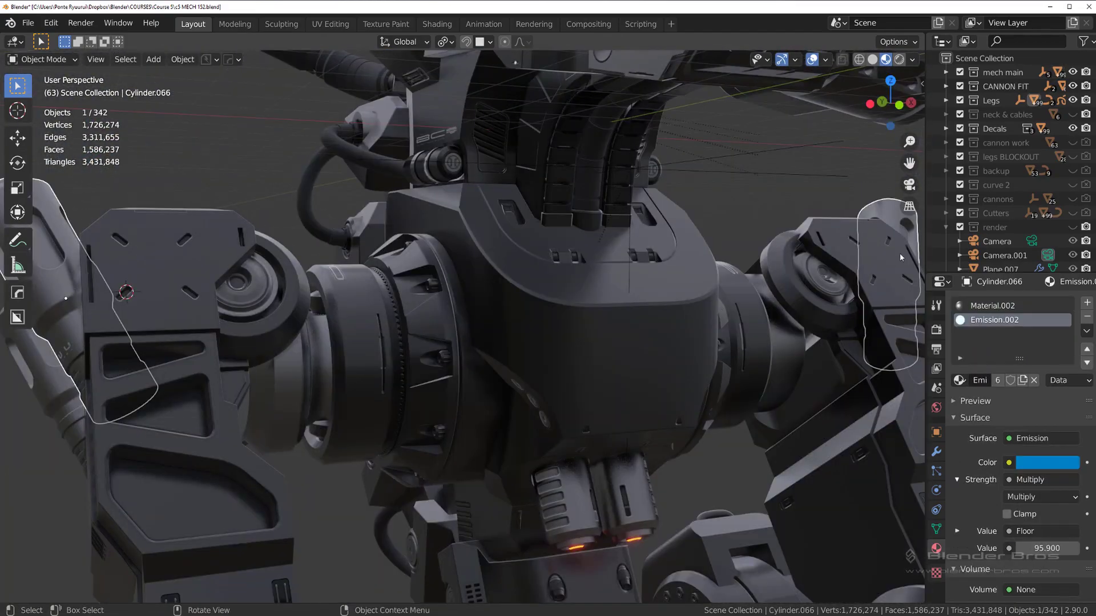
{"action": "scroll", "coordinate": [532, 257], "scroll_direction": "up", "scroll_amount": 3}
{"action": "scroll", "coordinate": [532, 257], "scroll_direction": "down", "scroll_amount": 5}
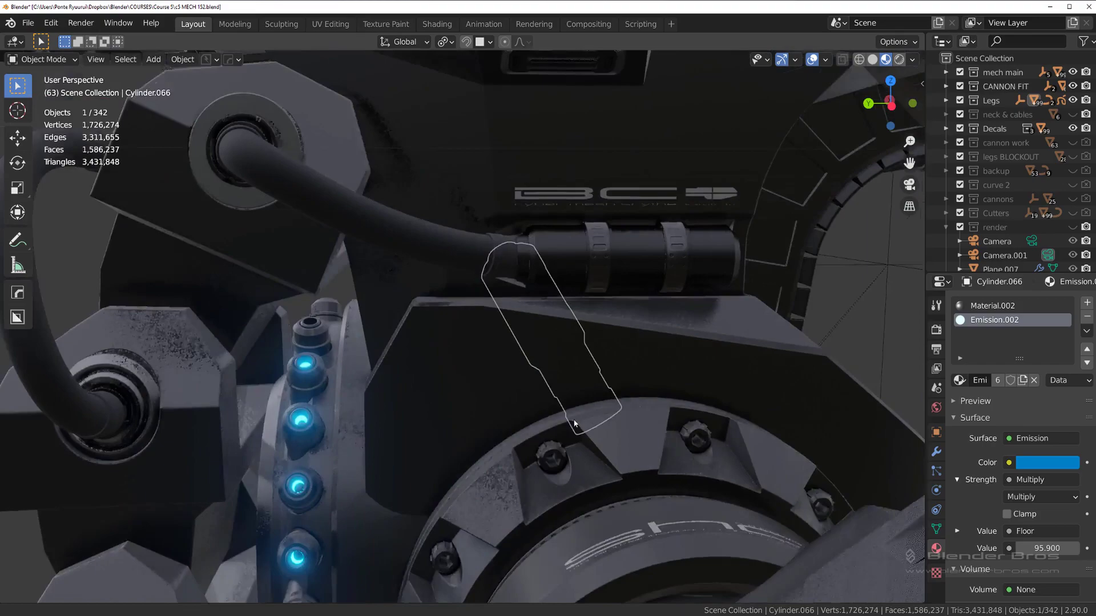
{"action": "middle_click_drag", "start_coordinate": [575, 422], "coordinate": [590, 315]}
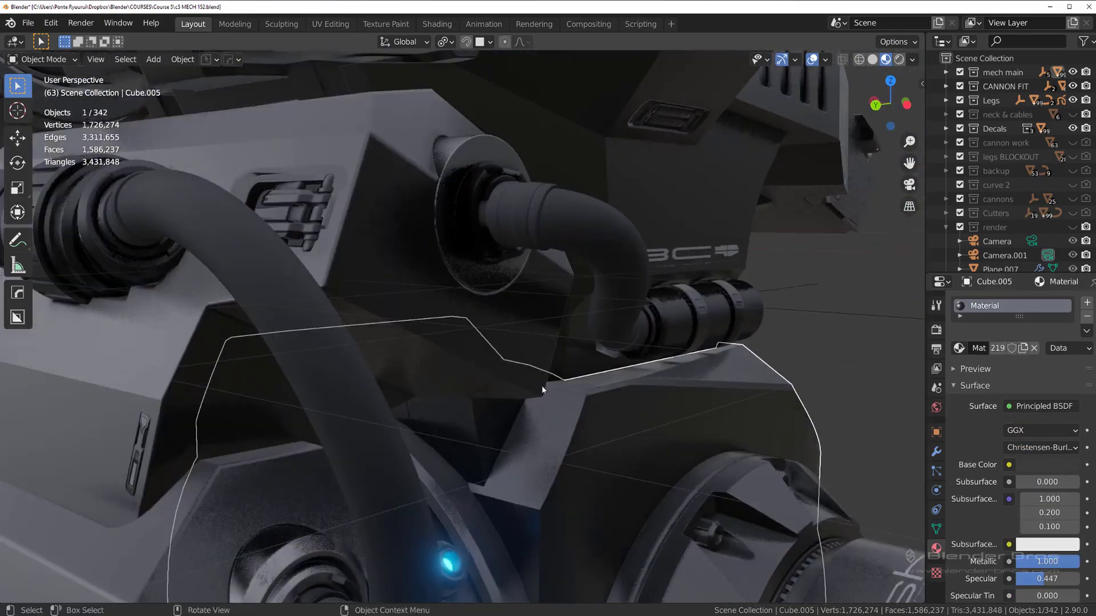
{"action": "middle_click_drag", "start_coordinate": [542, 385], "coordinate": [518, 411]}
{"action": "key", "text": "d"}
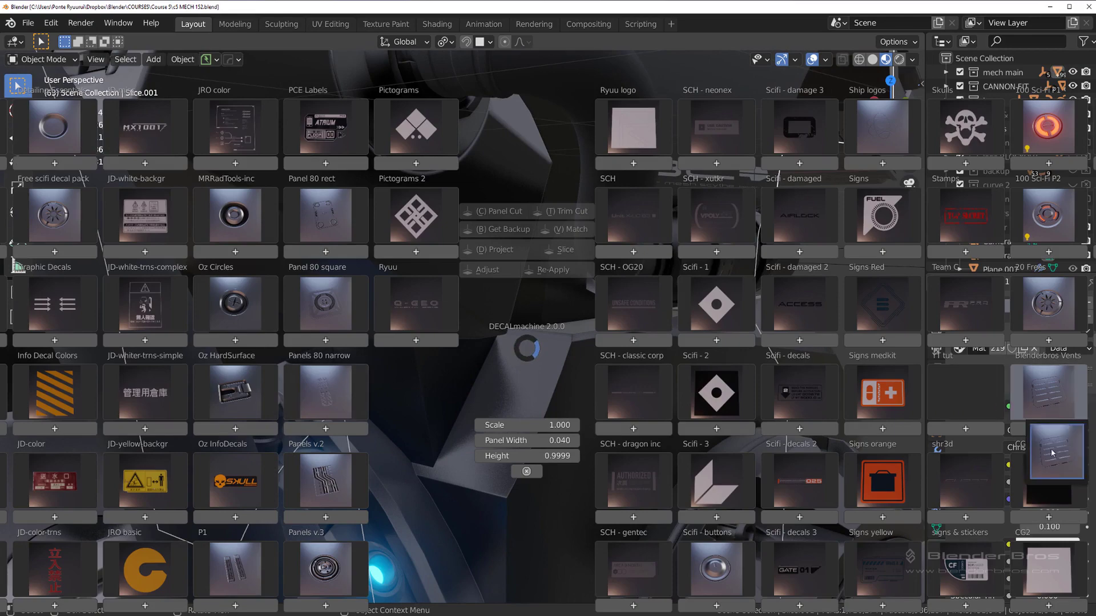
{"action": "left_click", "coordinate": [1052, 452]}
{"action": "key", "text": "s"}
{"action": "left_click", "coordinate": [575, 425]}
{"action": "scroll", "coordinate": [599, 442], "scroll_direction": "up", "scroll_amount": 3}
{"action": "key", "text": "g"}
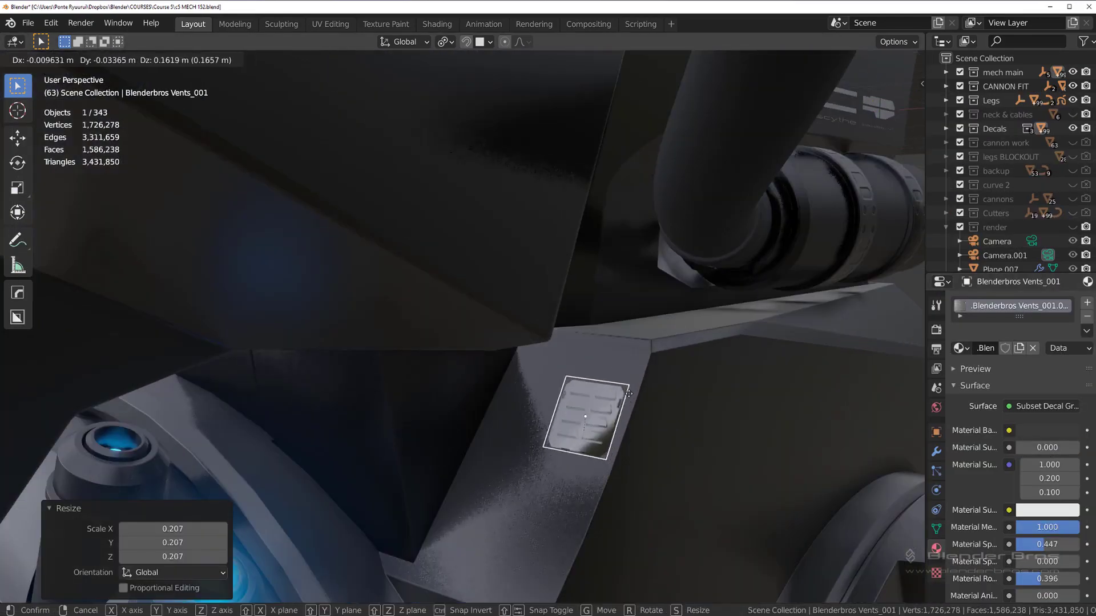
{"action": "left_click", "coordinate": [648, 361]}
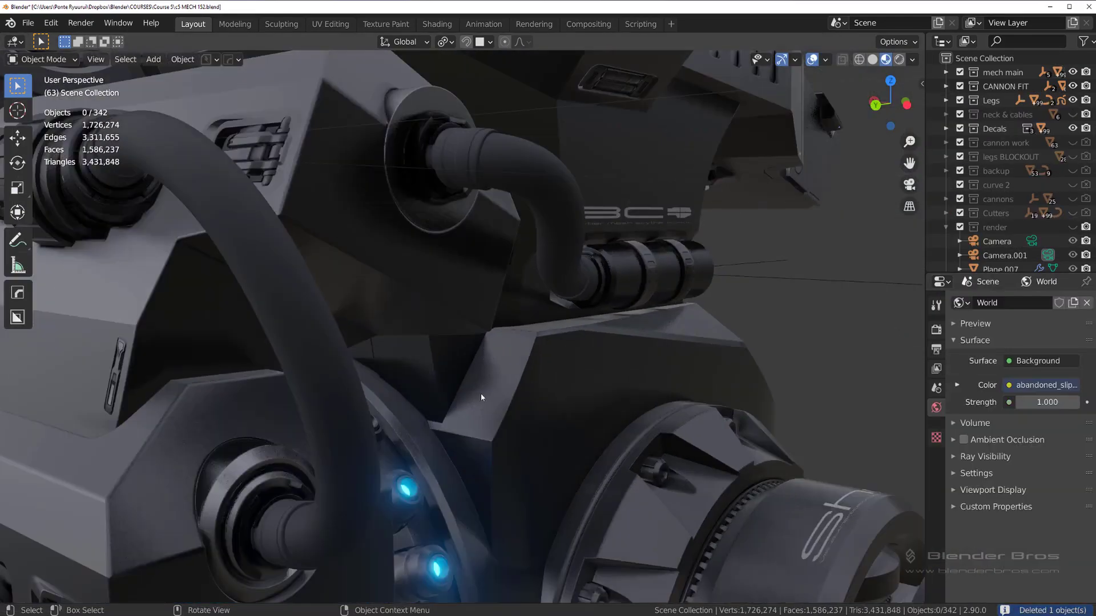
Try the P1_001 panel decal on the hip housing's narrow sloped face, scaled to 0.770
{"action": "key", "text": "d"}
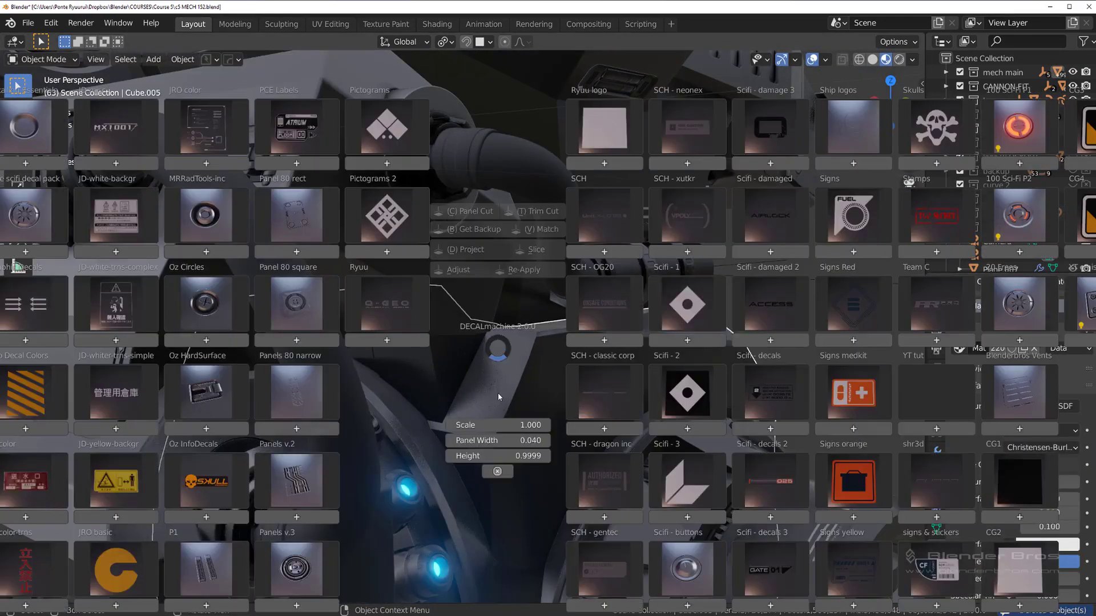
{"action": "left_click", "coordinate": [213, 573]}
{"action": "left_click", "coordinate": [195, 395]}
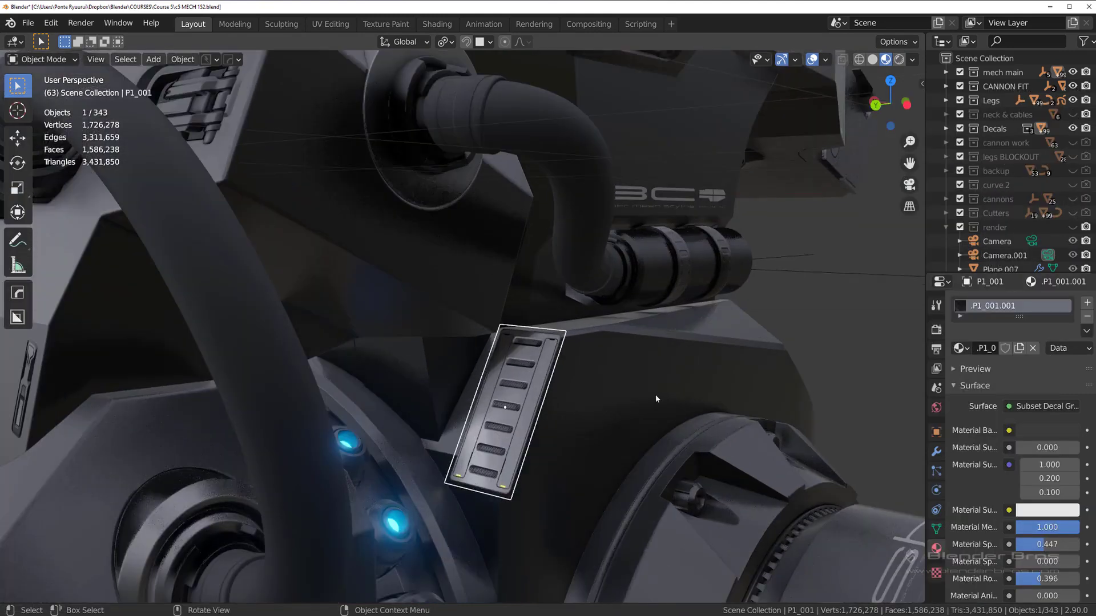
{"action": "key", "text": "s"}
{"action": "left_click", "coordinate": [621, 411]}
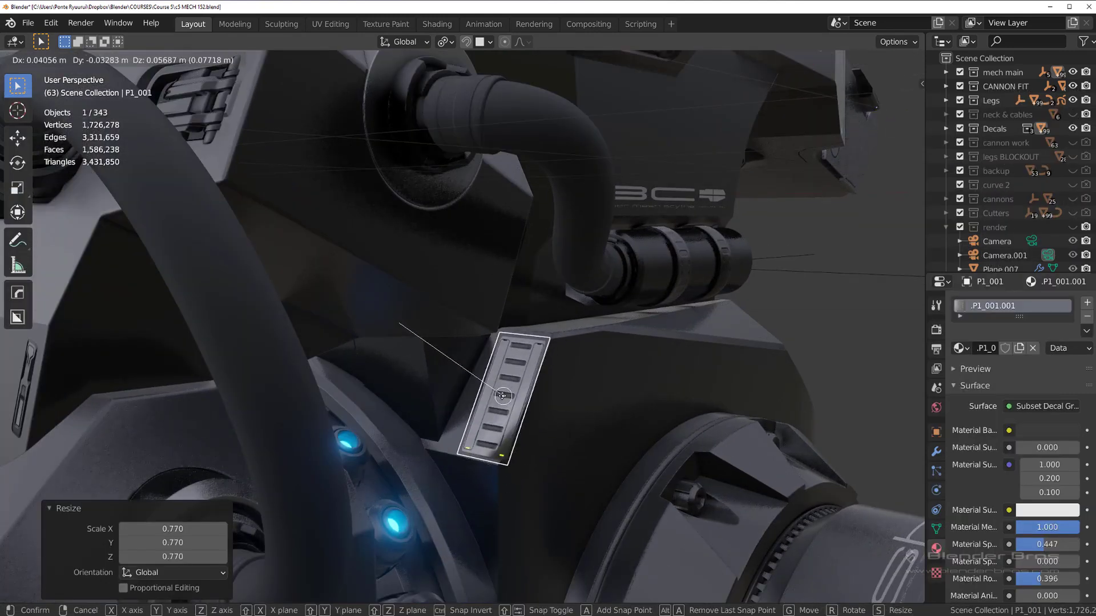
{"action": "key", "text": "x"}
Insert the Panels v.3_044 decal on the hip housing's sloped face, turn its slots crosswise, scale it to 0.525 and move it to the upper end
{"action": "left_click", "coordinate": [517, 394]}
{"action": "key", "text": "d"}
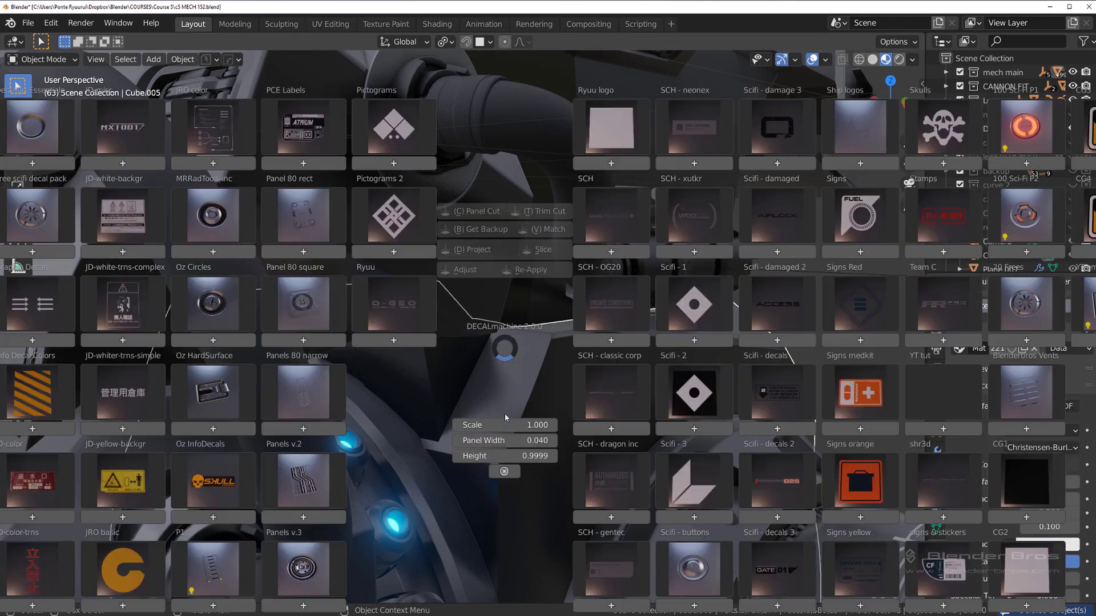
{"action": "left_click", "coordinate": [303, 568]}
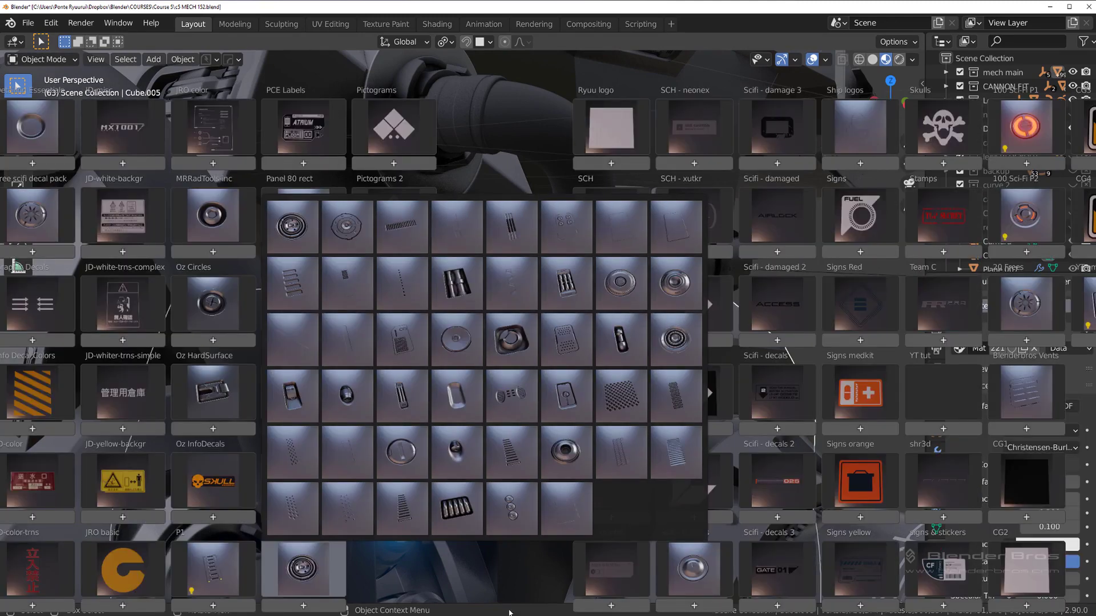
{"action": "left_click", "coordinate": [462, 512]}
{"action": "key", "text": "d"}
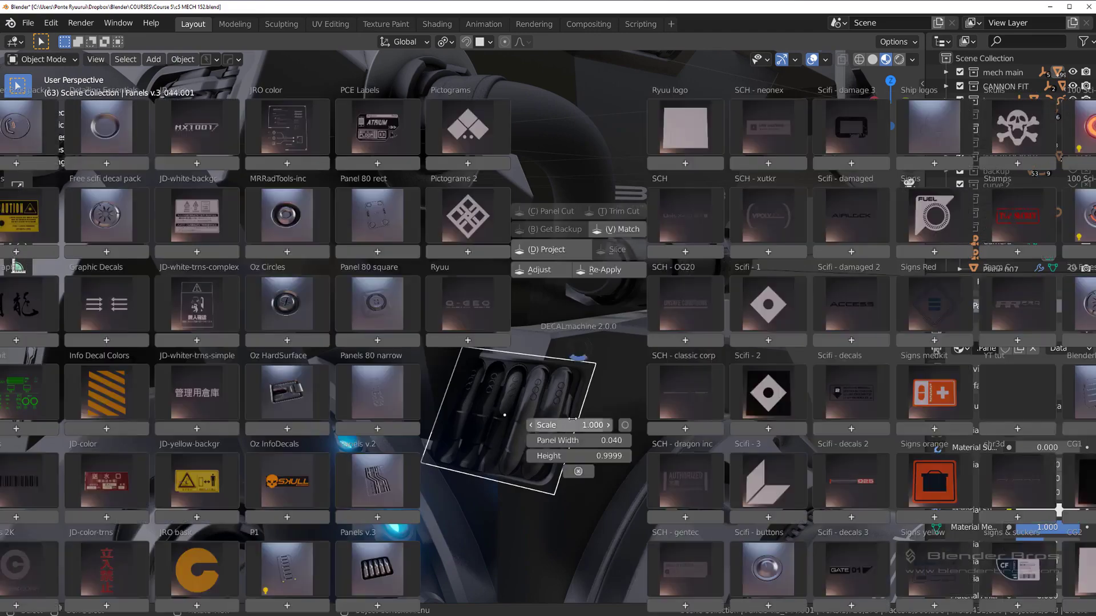
{"action": "left_click", "coordinate": [549, 273]}
{"action": "key", "text": "s"}
{"action": "key", "text": "g"}
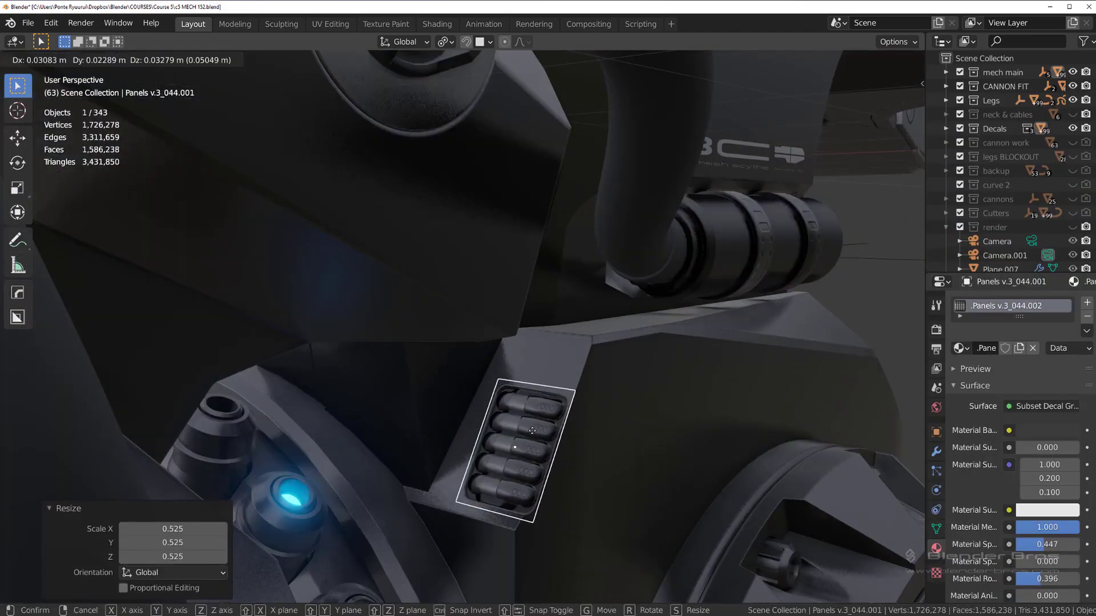
{"action": "left_click", "coordinate": [523, 399]}
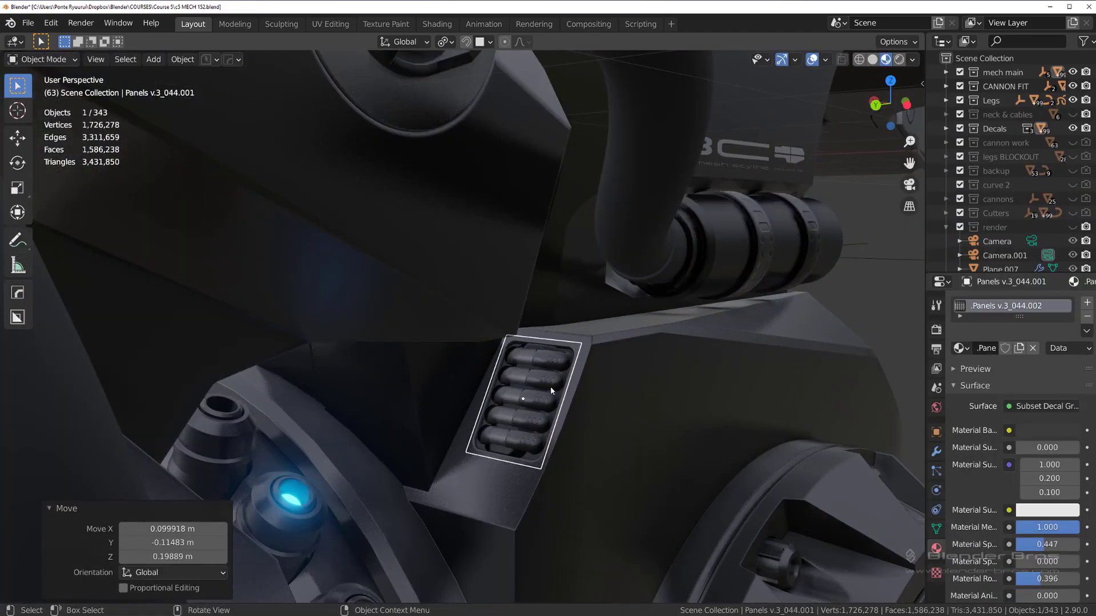
Fine-rotate the slotted panel decal to align it with the edges of the sloped face
{"action": "key", "text": "d"}
{"action": "left_click", "coordinate": [529, 277]}
{"action": "scroll", "coordinate": [530, 280], "scroll_direction": "down", "scroll_amount": 4, "text": "ctrl+shift"}
{"action": "left_click", "coordinate": [529, 279]}
Project the slotted panel decal onto the hip housing and mirror it to the opposite side
{"action": "middle_click_drag", "start_coordinate": [529, 279], "coordinate": [597, 366]}
{"action": "middle_click_drag", "start_coordinate": [691, 387], "coordinate": [540, 379]}
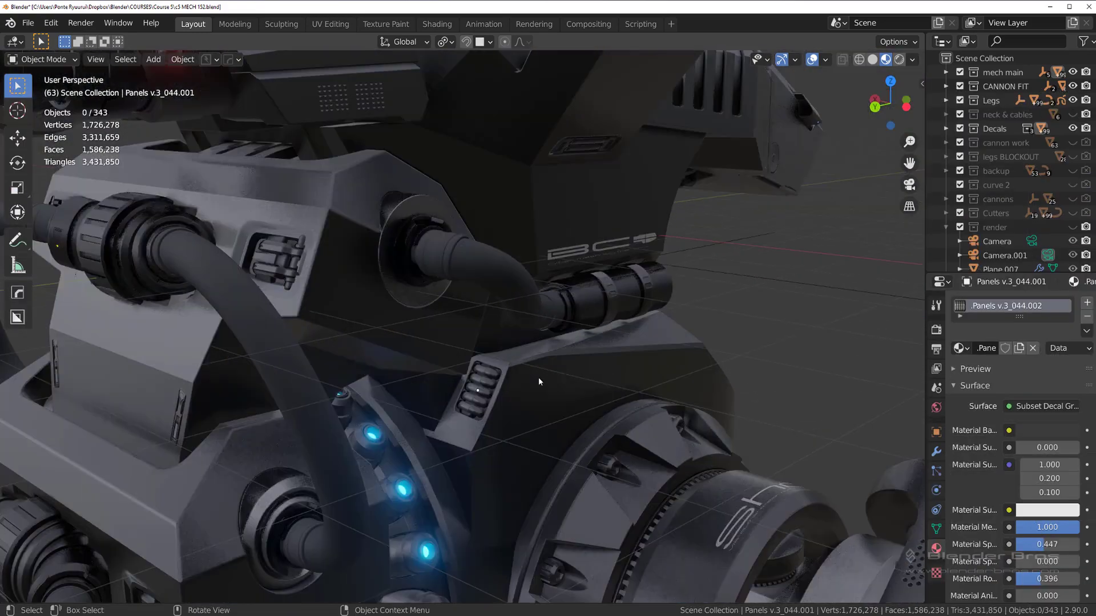
{"action": "key", "text": "d"}
{"action": "left_click", "coordinate": [498, 256]}
{"action": "left_click", "coordinate": [617, 385], "text": "shift"}
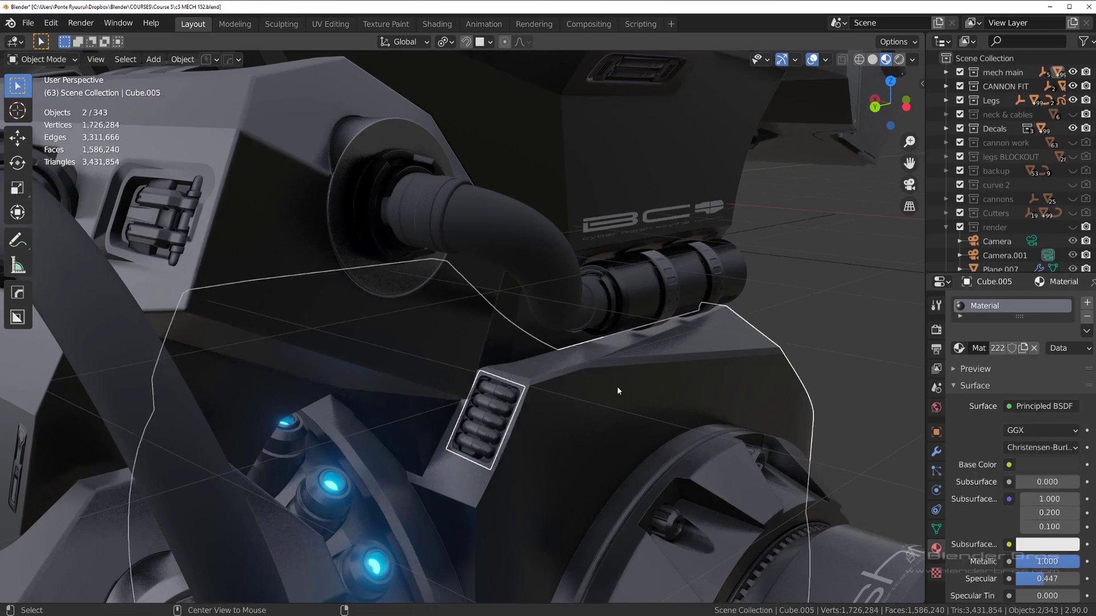
{"action": "key", "text": "alt+x"}
{"action": "scroll", "coordinate": [604, 477], "scroll_direction": "down", "scroll_amount": 2}
{"action": "left_click", "coordinate": [407, 511]}
Try the Oz HardSurface 103 decal on the sloped face below the slotted panel, rotated 90 degrees
{"action": "scroll", "coordinate": [480, 365], "scroll_direction": "up", "scroll_amount": 6}
{"action": "middle_click_drag", "start_coordinate": [491, 319], "coordinate": [513, 320]}
{"action": "left_click", "coordinate": [438, 411]}
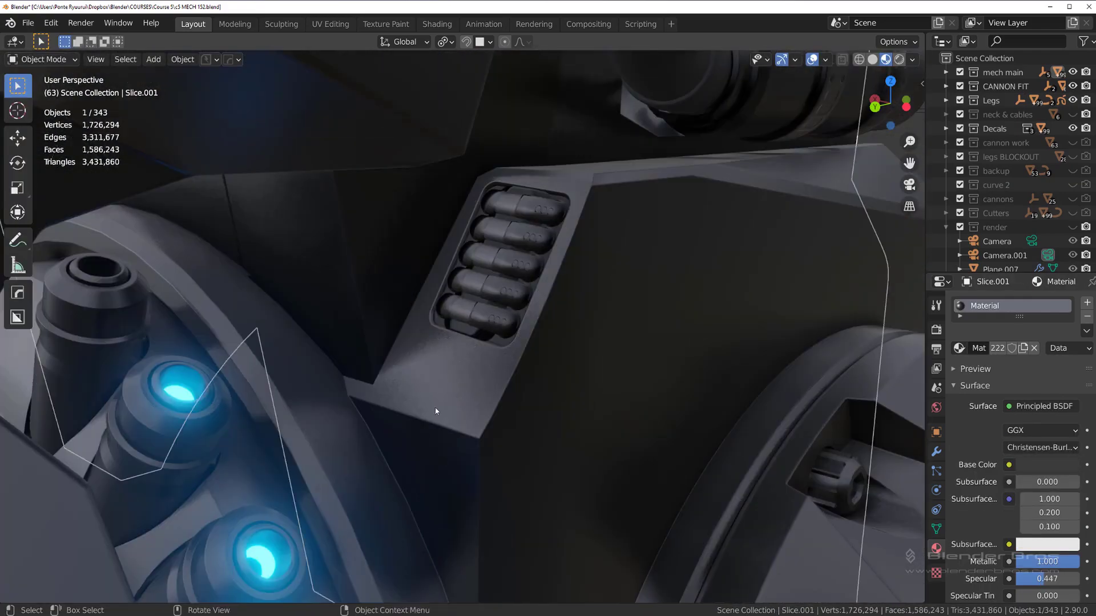
{"action": "key", "text": "d"}
{"action": "left_click", "coordinate": [188, 399]}
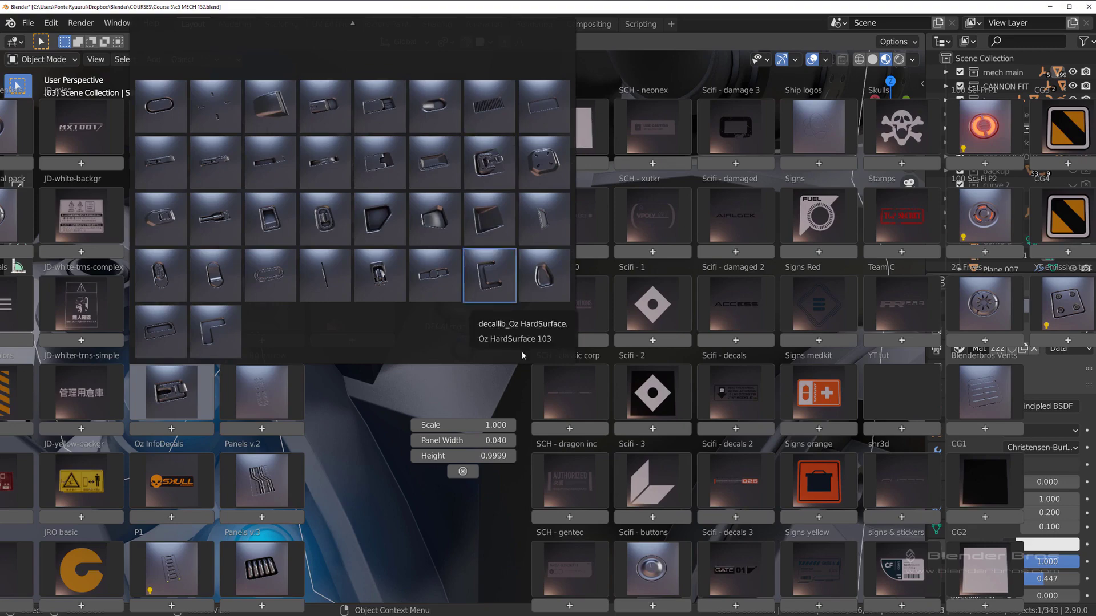
{"action": "left_click", "coordinate": [489, 275]}
{"action": "key", "text": "d"}
{"action": "left_click", "coordinate": [459, 250]}
{"action": "scroll", "coordinate": [445, 273], "scroll_direction": "up", "scroll_amount": 2}
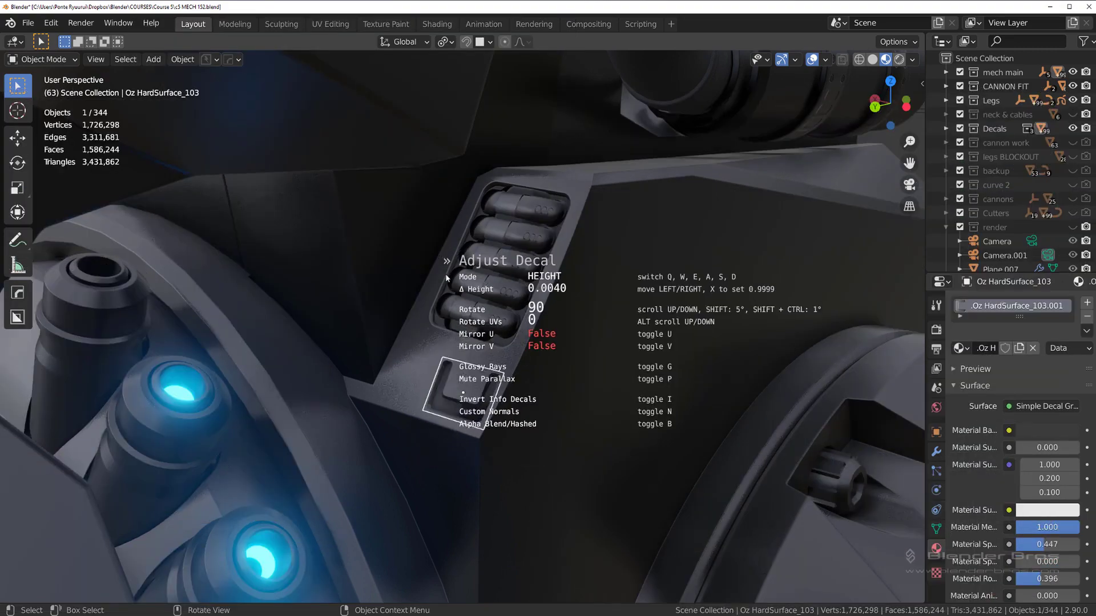
{"action": "left_click", "coordinate": [445, 273]}
Try scaling the Oz HardSurface 103 decal by 1.332 and fitting it just below the slotted panel
{"action": "key", "text": "s"}
{"action": "left_click", "coordinate": [605, 321]}
{"action": "key", "text": "g"}
{"action": "key", "text": "ctrl"}
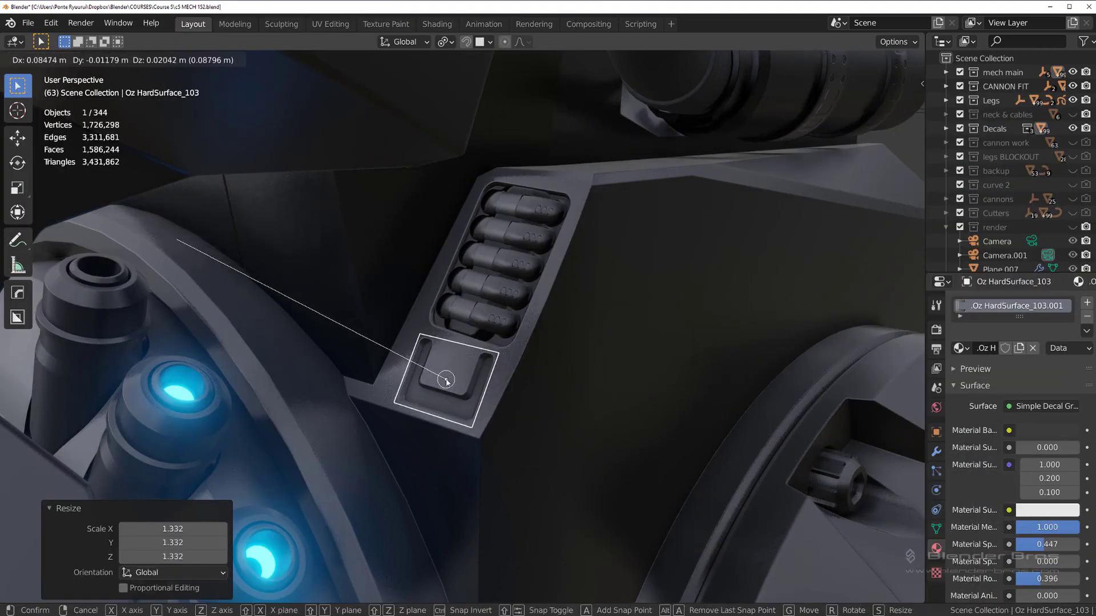
{"action": "left_click", "coordinate": [446, 380]}
{"action": "key", "text": "d"}
{"action": "key", "text": "Escape"}
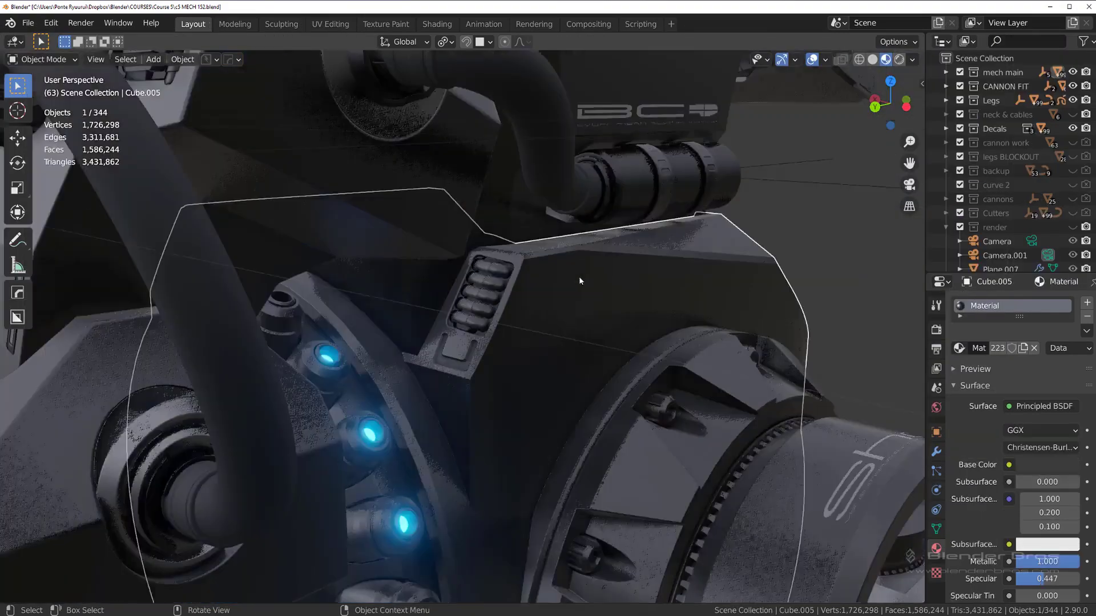
{"action": "left_click", "coordinate": [514, 308]}
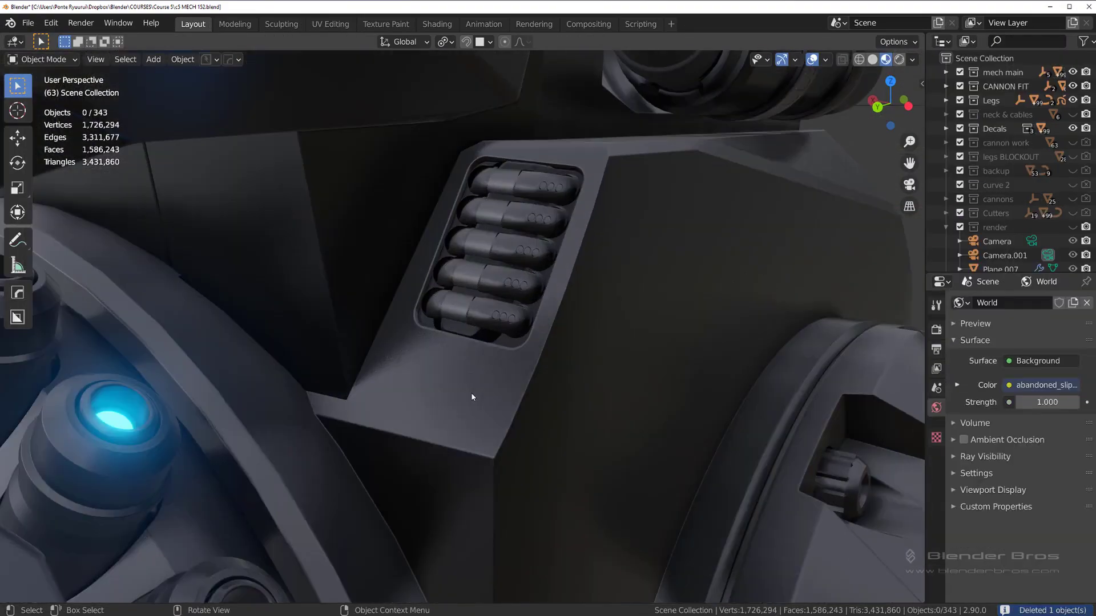
Insert a different Oz HardSurface decal below the slotted panel on the sloped face and mirror it across the hip housing
{"action": "key", "text": "d"}
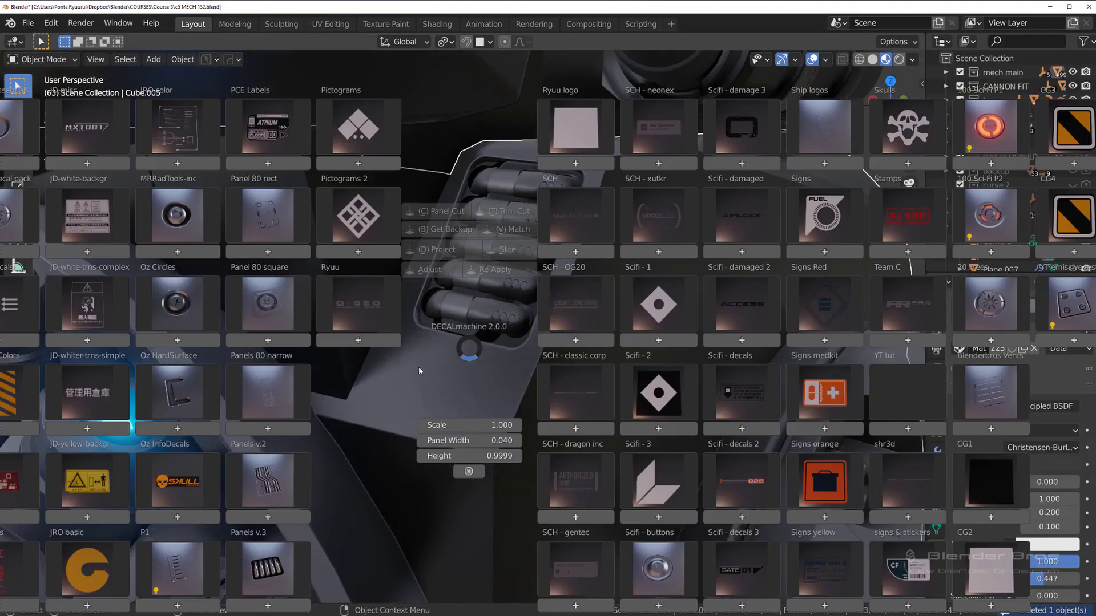
{"action": "left_click", "coordinate": [198, 399]}
{"action": "left_click", "coordinate": [186, 224]}
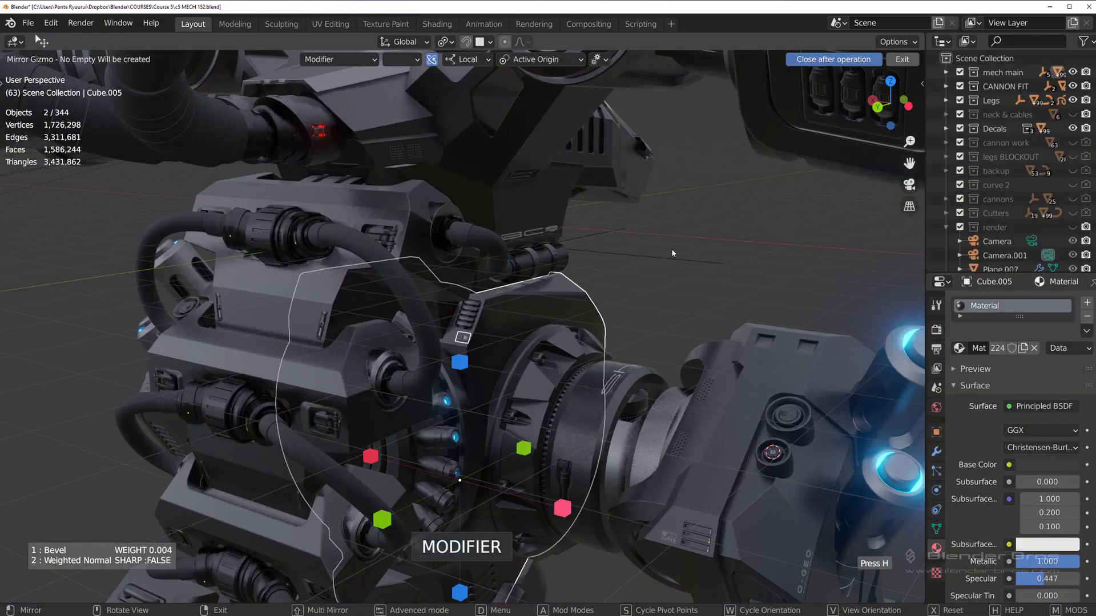
{"action": "left_click", "coordinate": [672, 254]}
{"action": "scroll", "coordinate": [599, 305], "scroll_direction": "up", "scroll_amount": 4}
{"action": "middle_click_drag", "start_coordinate": [599, 304], "coordinate": [640, 320]}
{"action": "scroll", "coordinate": [556, 341], "scroll_direction": "down", "scroll_amount": 4}
{"action": "middle_click_drag", "start_coordinate": [557, 341], "coordinate": [620, 331]}
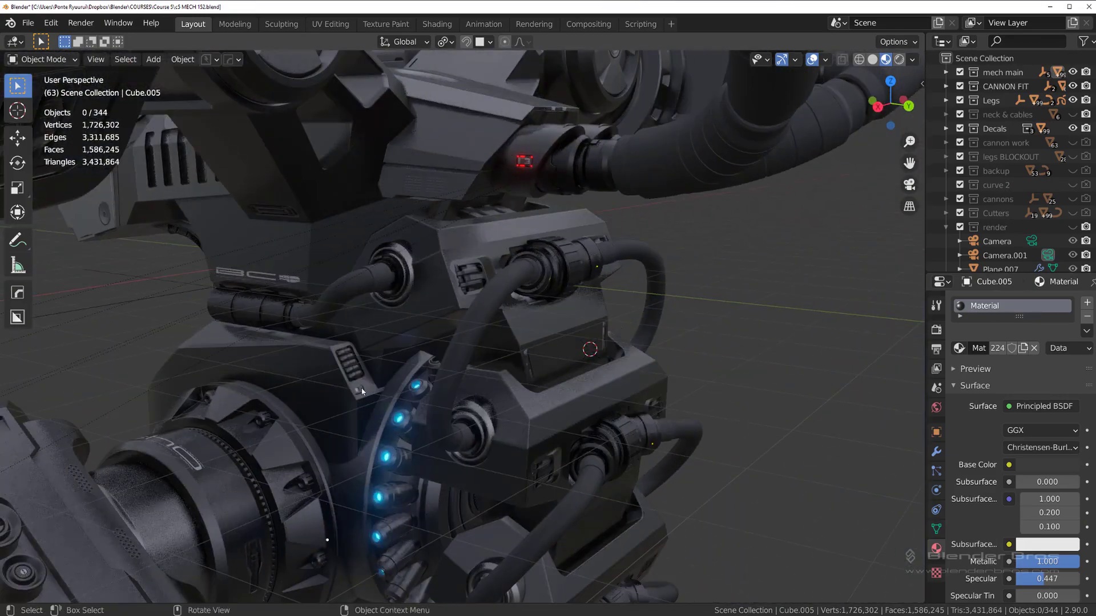
Lengthen the cylinder running through the angular blocks under the body by scaling it 1.081 along X
{"action": "middle_click_drag", "start_coordinate": [361, 391], "coordinate": [419, 314]}
{"action": "left_click", "coordinate": [208, 447]}
{"action": "middle_click_drag", "start_coordinate": [208, 448], "coordinate": [522, 333]}
{"action": "key", "text": "s"}
{"action": "key", "text": "x"}
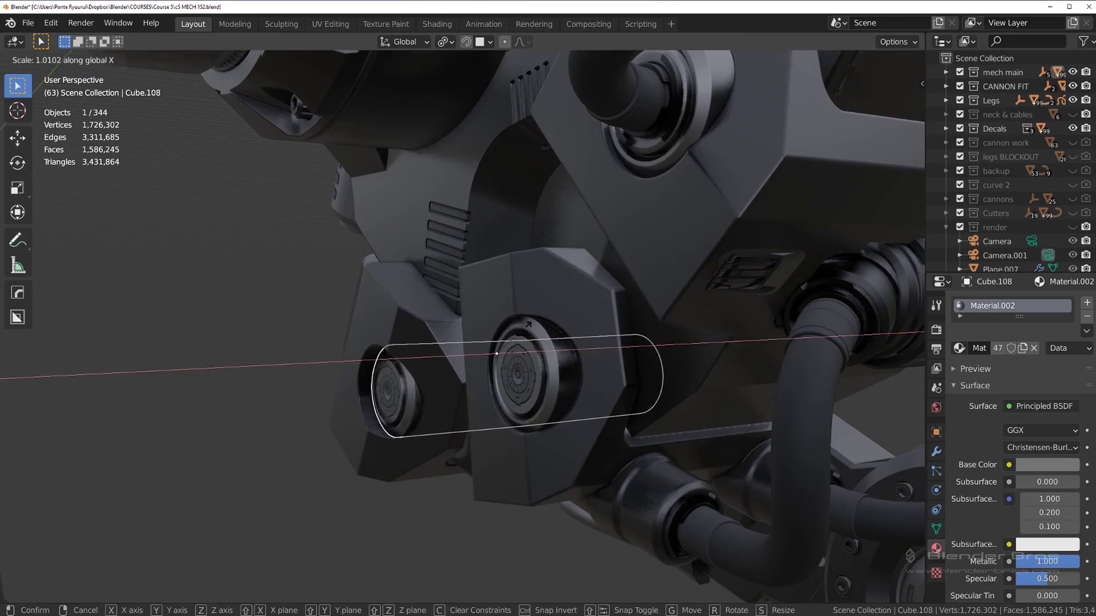
{"action": "left_click", "coordinate": [489, 321]}
{"action": "scroll", "coordinate": [434, 308], "scroll_direction": "down", "scroll_amount": 3}
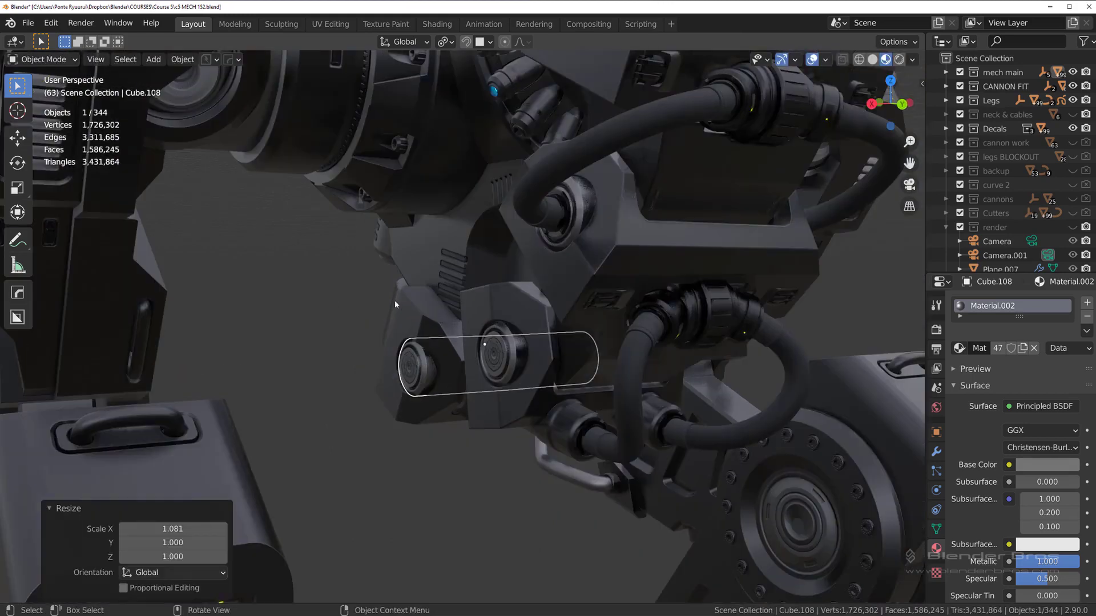
Scale both block cylinders together with their round end decals by 1.061 along X
{"action": "left_click", "coordinate": [395, 300]}
{"action": "middle_click_drag", "start_coordinate": [395, 300], "coordinate": [340, 315]}
{"action": "left_click", "coordinate": [489, 354]}
{"action": "scroll", "coordinate": [511, 328], "scroll_direction": "up", "scroll_amount": 3}
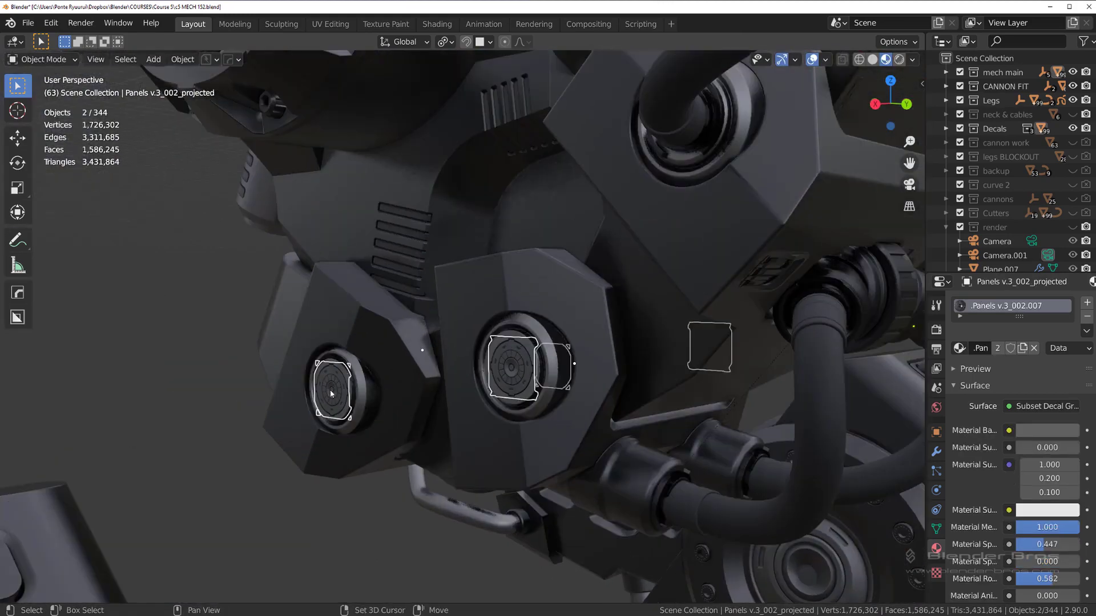
{"action": "left_click", "coordinate": [363, 377], "text": "shift"}
{"action": "left_click", "coordinate": [539, 347], "text": "shift"}
{"action": "key", "text": "s"}
{"action": "key", "text": "x"}
{"action": "left_click", "coordinate": [543, 347]}
{"action": "scroll", "coordinate": [273, 365], "scroll_direction": "down", "scroll_amount": 3}
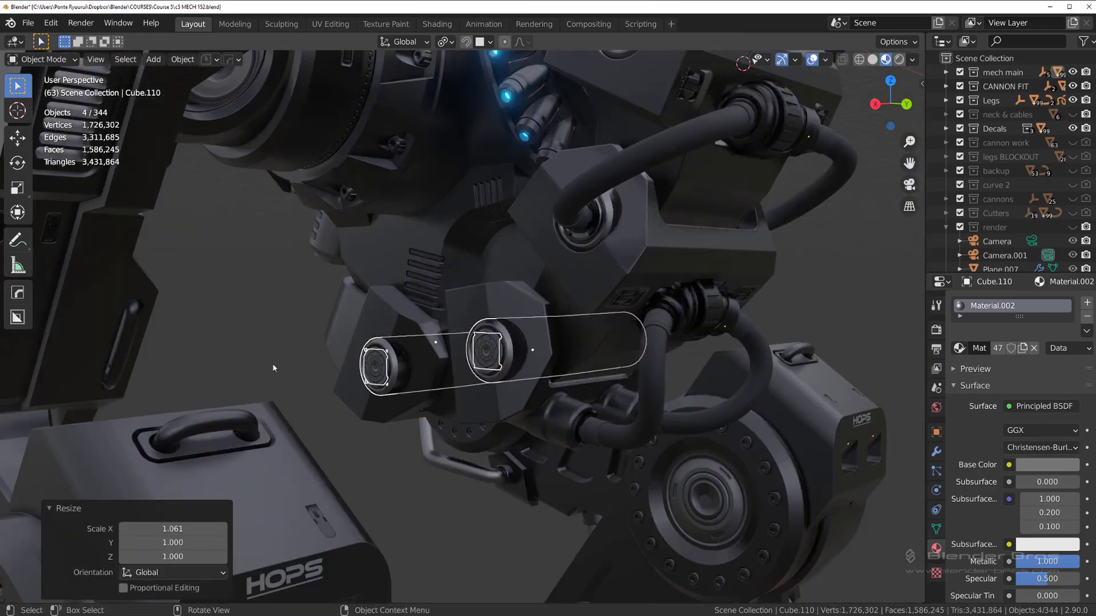
{"action": "key", "text": "alt+a"}
{"action": "middle_click_drag", "start_coordinate": [272, 363], "coordinate": [376, 341]}
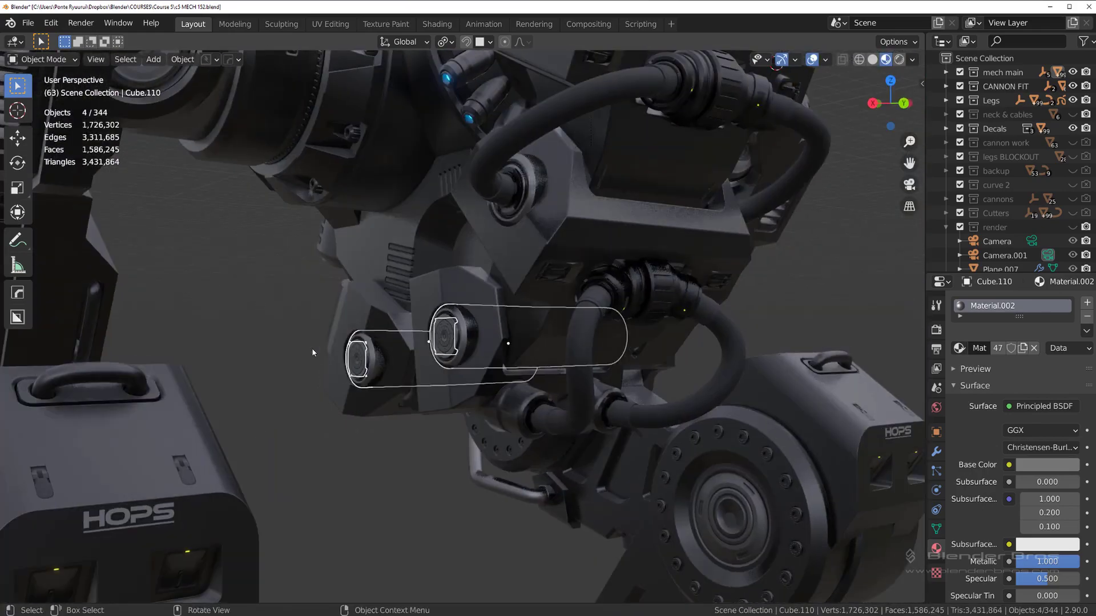
{"action": "key", "text": "alt+a"}
Match the subset material of the two capsule-shaped Panels v.3_026 decals on the block below the thrusters
{"action": "middle_click_drag", "start_coordinate": [313, 352], "coordinate": [448, 352]}
{"action": "scroll", "coordinate": [448, 352], "scroll_direction": "up", "scroll_amount": 1}
{"action": "left_click", "coordinate": [369, 336]}
{"action": "key", "text": "d"}
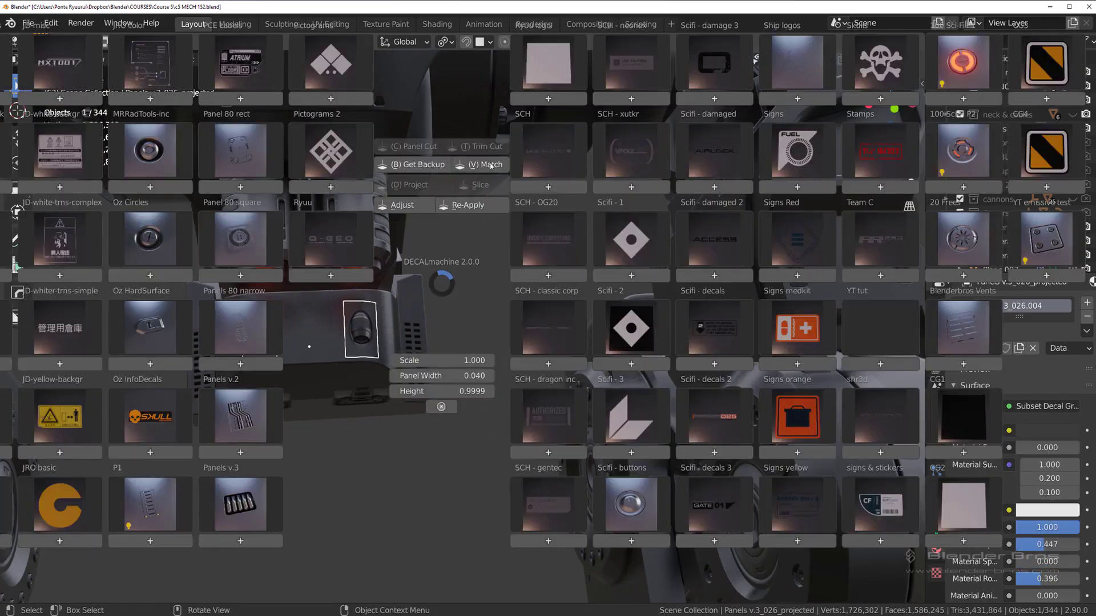
{"action": "left_click", "coordinate": [491, 165]}
{"action": "scroll", "coordinate": [494, 251], "scroll_direction": "down", "scroll_amount": 4}
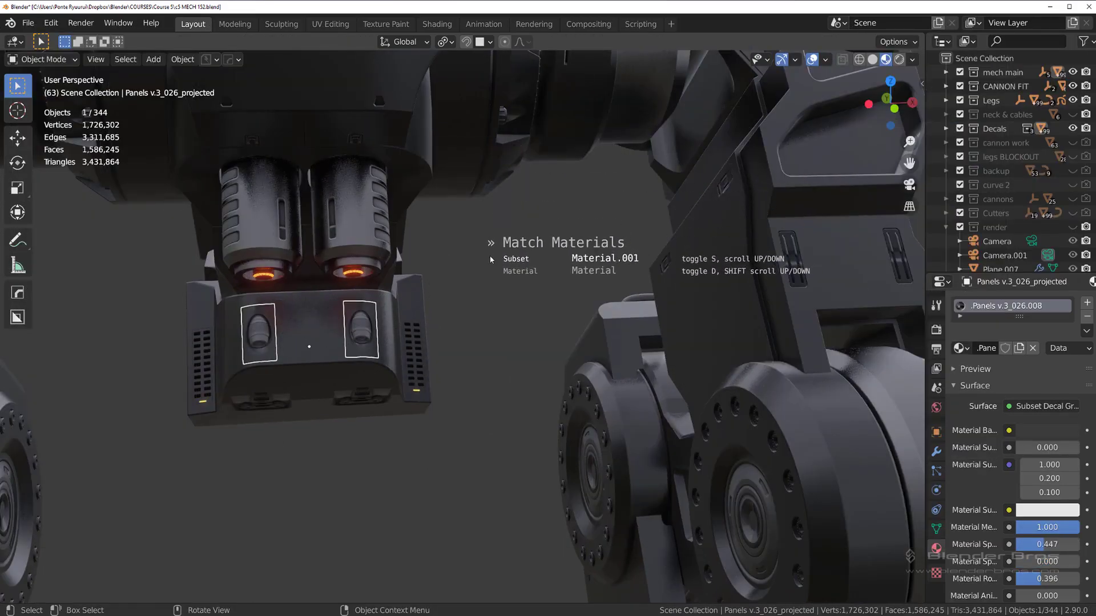
{"action": "scroll", "coordinate": [491, 259], "scroll_direction": "down", "scroll_amount": 1}
{"action": "left_click", "coordinate": [491, 278]}
Insert the slim Oz HardSurface_100 slot decal on the central band of the front knee wheel
{"action": "middle_click_drag", "start_coordinate": [491, 277], "coordinate": [409, 360]}
{"action": "scroll", "coordinate": [396, 290], "scroll_direction": "down", "scroll_amount": 6}
{"action": "scroll", "coordinate": [519, 291], "scroll_direction": "up", "scroll_amount": 4}
{"action": "scroll", "coordinate": [547, 312], "scroll_direction": "down", "scroll_amount": 2}
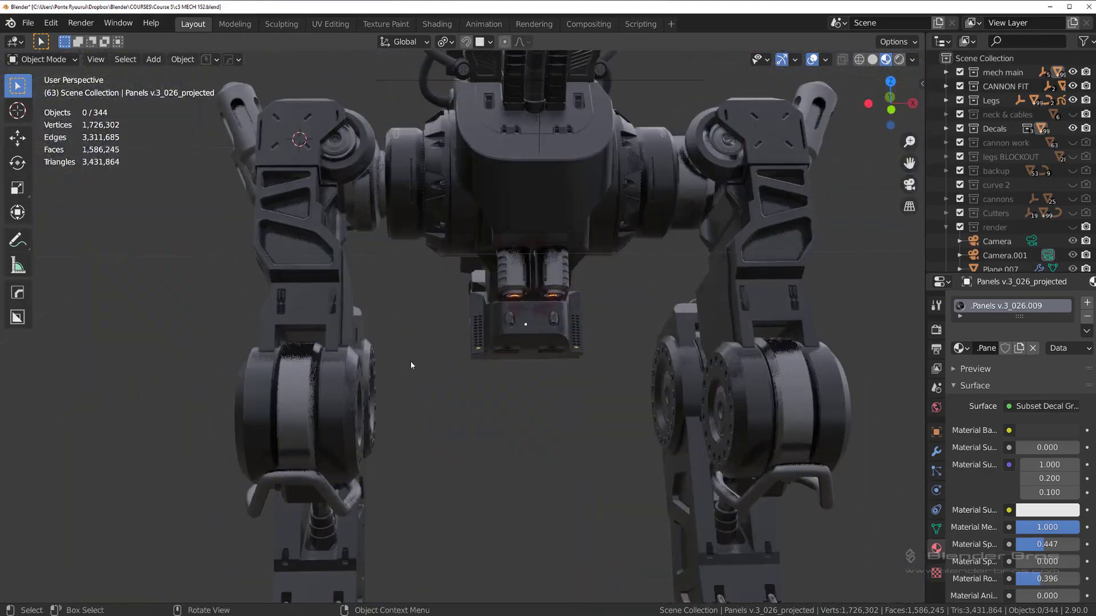
{"action": "middle_click_drag", "start_coordinate": [331, 362], "coordinate": [431, 344], "text": "shift"}
{"action": "scroll", "coordinate": [431, 344], "scroll_direction": "up", "scroll_amount": 5}
{"action": "left_click", "coordinate": [430, 343]}
{"action": "key", "text": "d"}
{"action": "left_click", "coordinate": [234, 379]}
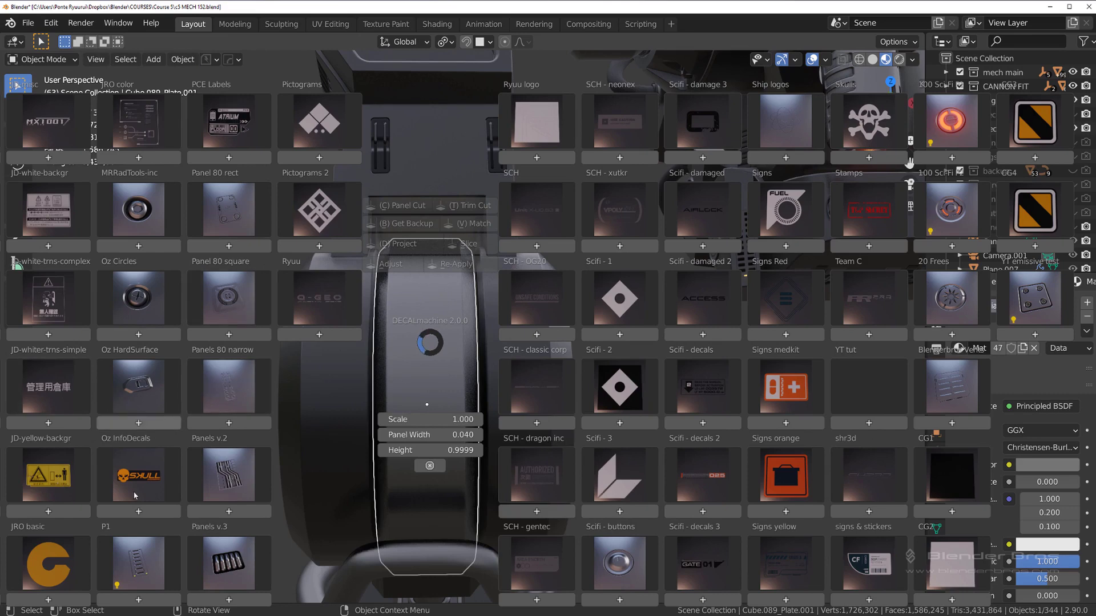
{"action": "left_click", "coordinate": [151, 415]}
{"action": "left_click", "coordinate": [293, 269]}
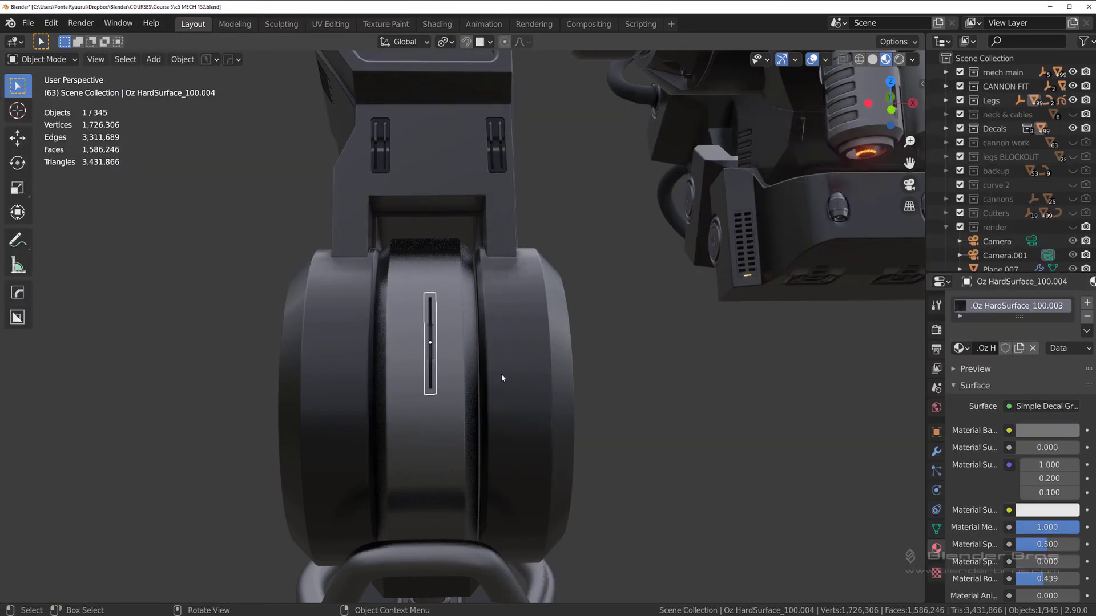
Move the slot decal to one edge of the central band and duplicate it along X to the other edge
{"action": "key", "text": "g"}
{"action": "left_click", "coordinate": [397, 399]}
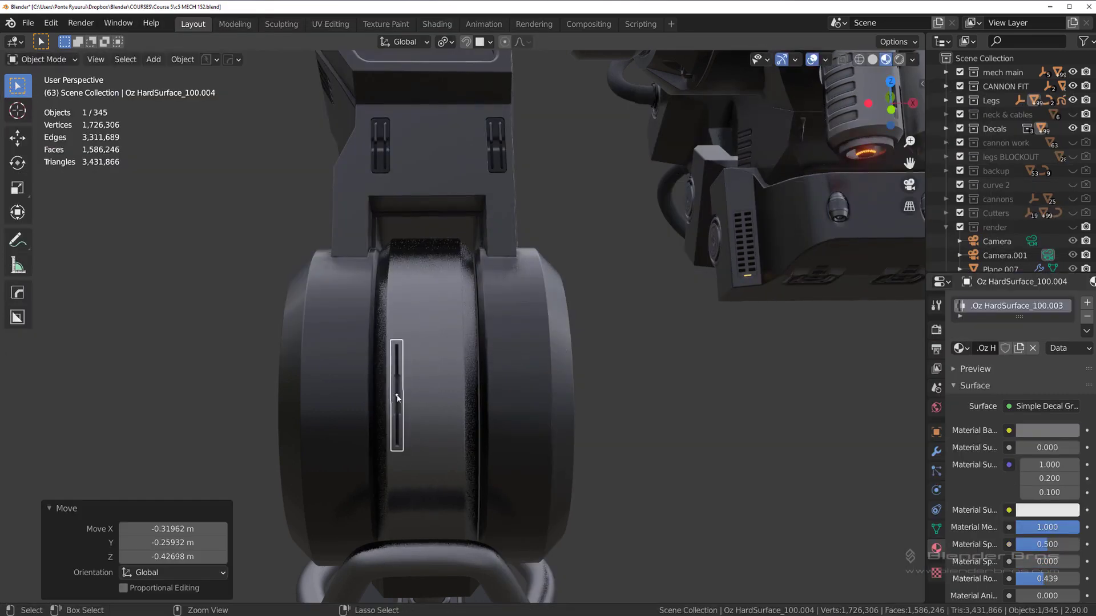
{"action": "key", "text": "shift+d"}
{"action": "key", "text": "x"}
{"action": "left_click", "coordinate": [398, 383]}
{"action": "left_click", "coordinate": [397, 384], "text": "shift"}
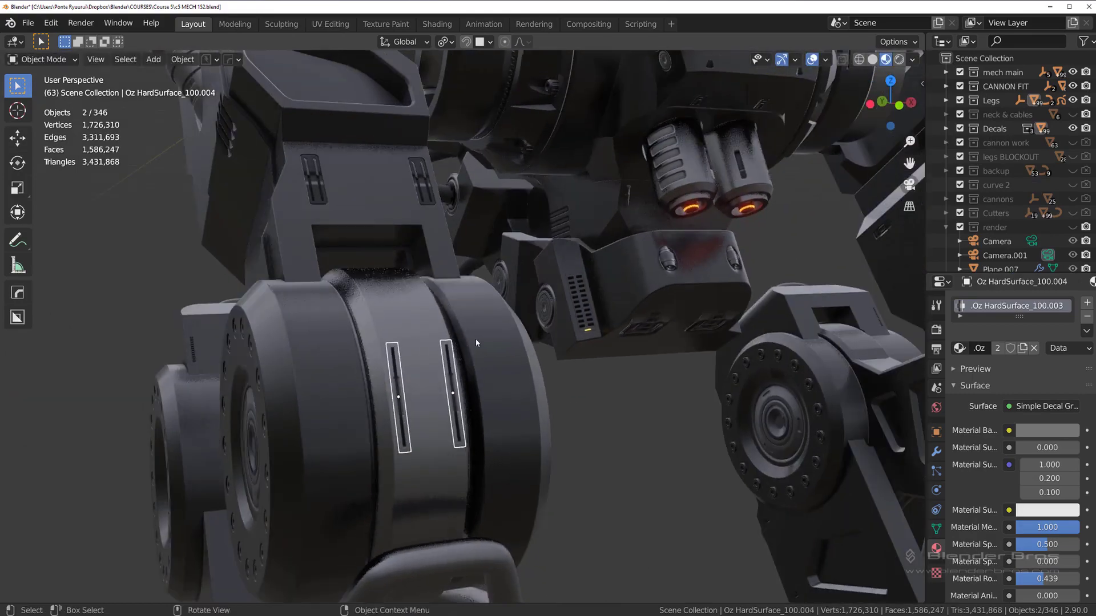
Project both slot decals onto the central band, check them from the side and delete them
{"action": "key", "text": "alt+d"}
{"action": "left_click", "coordinate": [593, 379]}
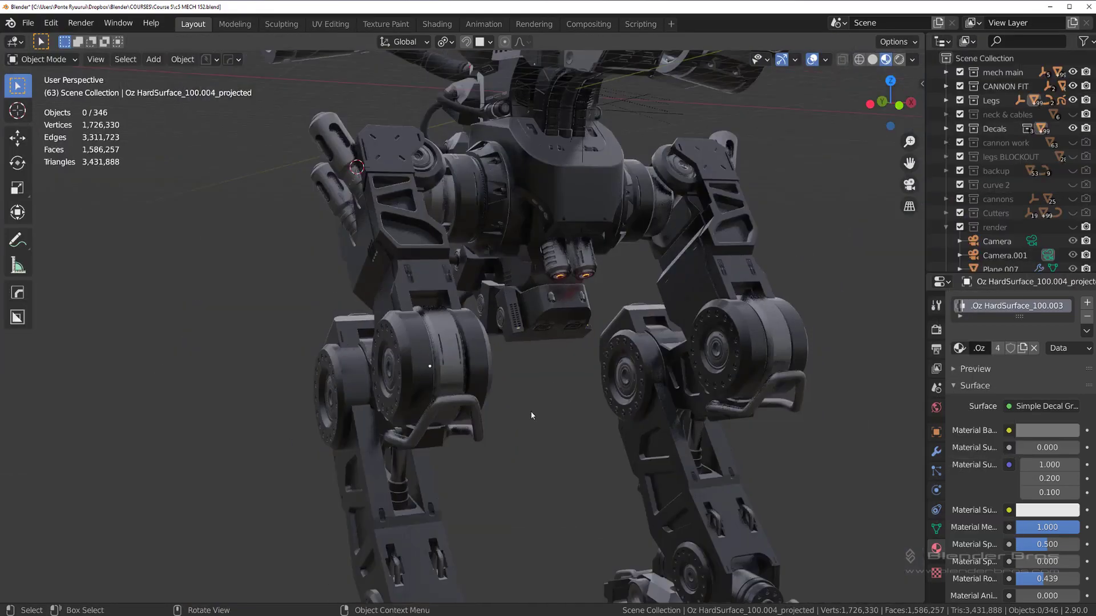
{"action": "mouse_move", "coordinate": [571, 385]}
{"action": "middle_mouse_down"}
{"action": "mouse_move", "coordinate": [510, 394]}
{"action": "mouse_move", "coordinate": [567, 386]}
{"action": "middle_mouse_up"}
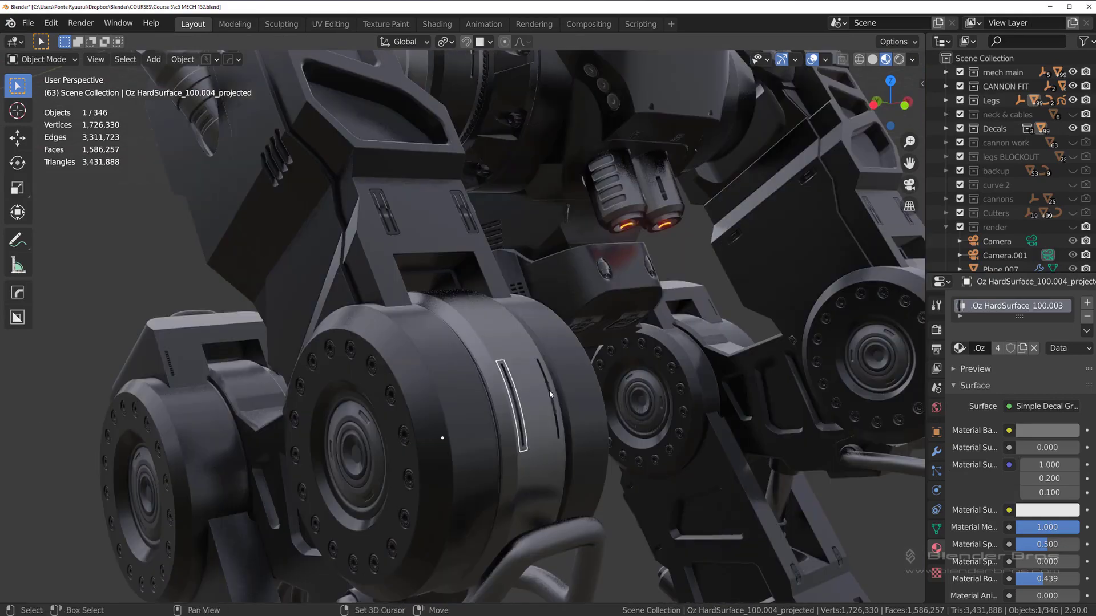
{"action": "key", "text": "Delete"}
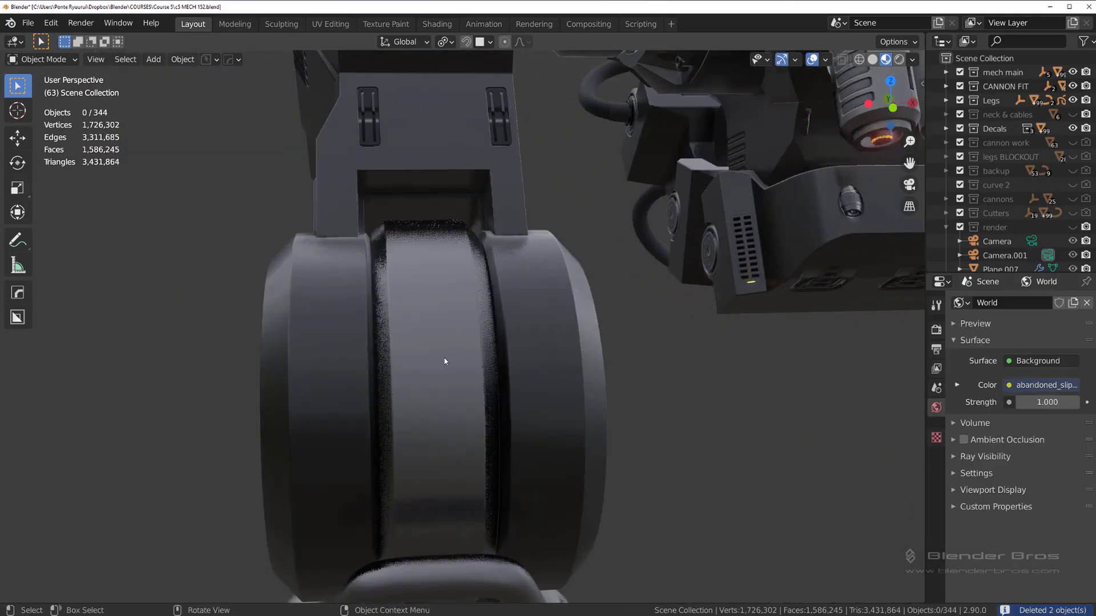
Insert the triangular Oz HardSurface_045 decal and place it on the outer rim beside the knee wheel's central band
{"action": "left_click", "coordinate": [445, 359]}
{"action": "key", "text": "d"}
{"action": "left_click", "coordinate": [149, 387]}
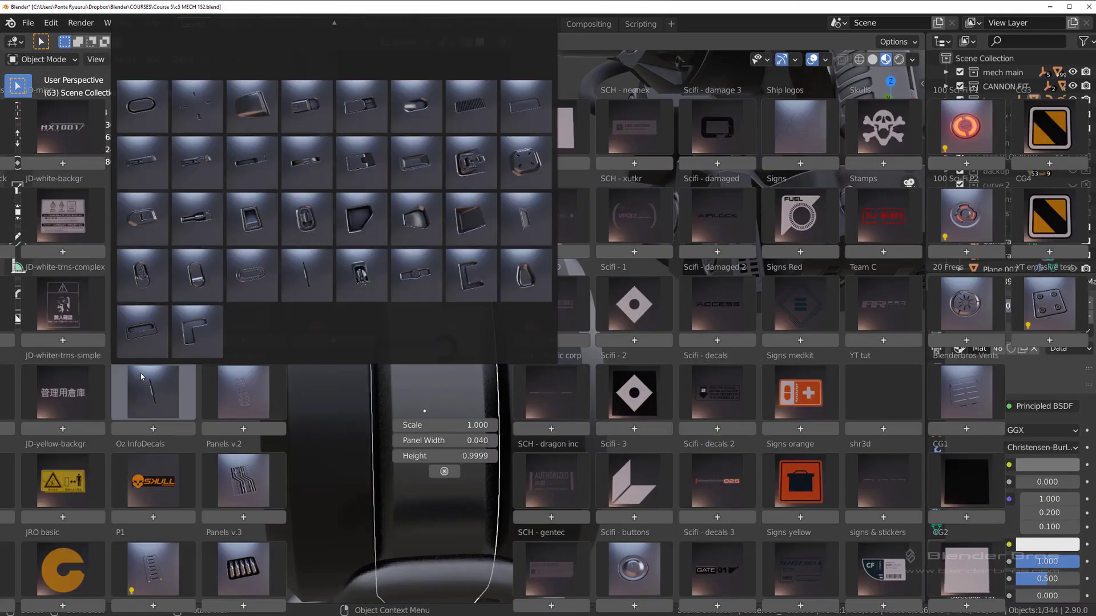
{"action": "mouse_move", "coordinate": [334, 21]}
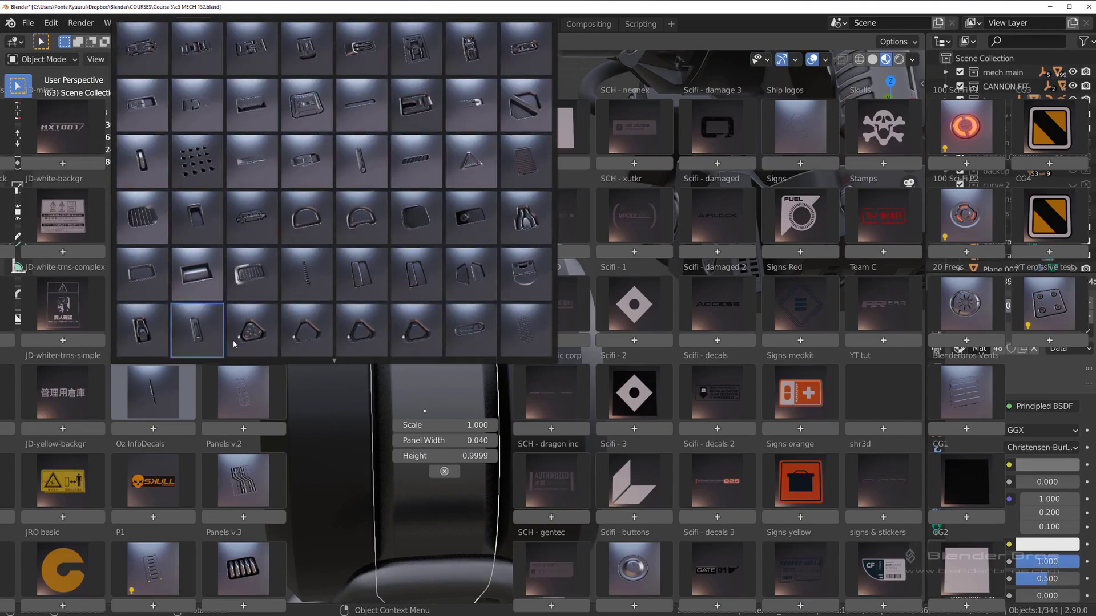
{"action": "left_click", "coordinate": [359, 341]}
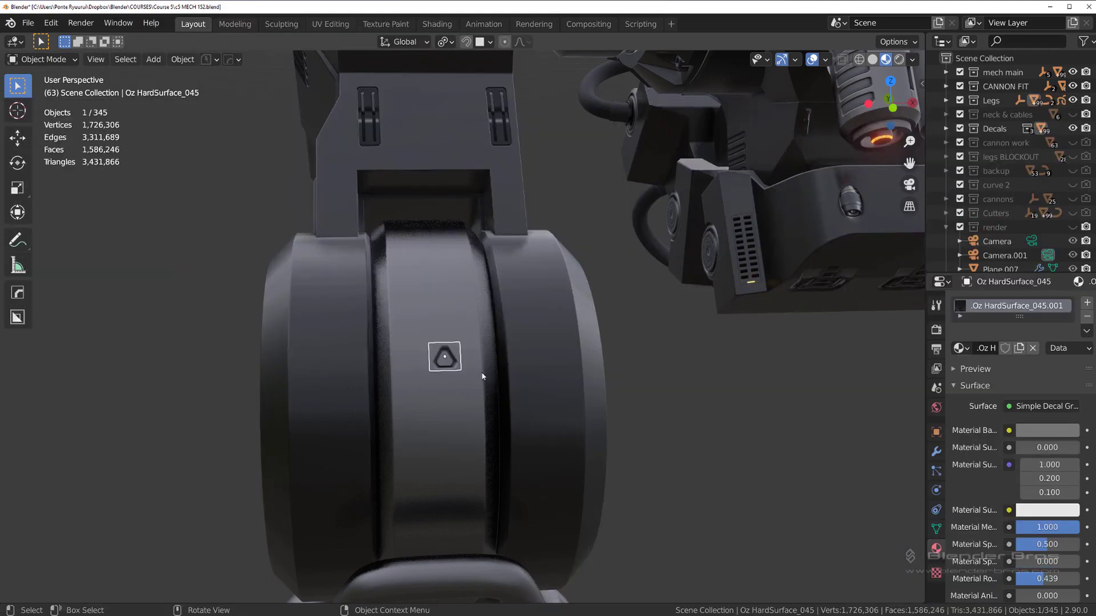
{"action": "left_click", "coordinate": [345, 245], "text": "ctrl"}
{"action": "middle_click_drag", "start_coordinate": [346, 249], "coordinate": [384, 369]}
Duplicate the triangular decal 1.5931 m along X onto the rim on the other side of the band
{"action": "key", "text": "shift+d"}
{"action": "key", "text": "x"}
{"action": "left_click", "coordinate": [560, 365]}
{"action": "scroll", "coordinate": [531, 361], "scroll_direction": "down", "scroll_amount": 5}
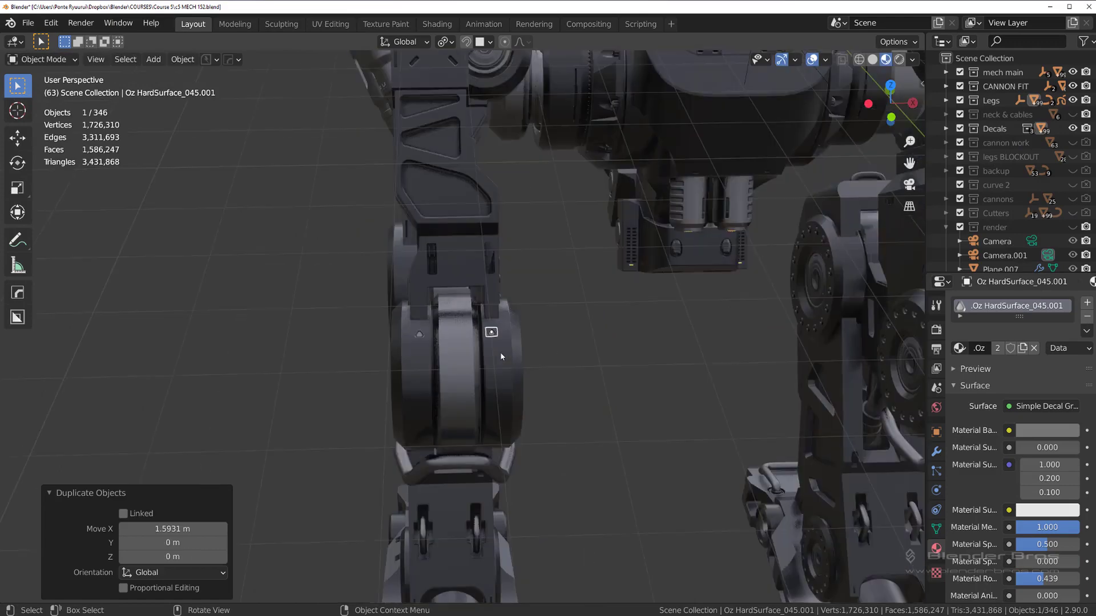
Project both triangular decals onto the knee wheel rims and mirror them to the opposite leg
{"action": "scroll", "coordinate": [434, 351], "scroll_direction": "up", "scroll_amount": 3}
{"action": "left_click", "coordinate": [383, 344], "text": "shift"}
{"action": "scroll", "coordinate": [455, 314], "scroll_direction": "up", "scroll_amount": 4}
{"action": "middle_click_drag", "start_coordinate": [456, 315], "coordinate": [458, 289]}
{"action": "key", "text": "alt+d"}
{"action": "left_click", "coordinate": [448, 193]}
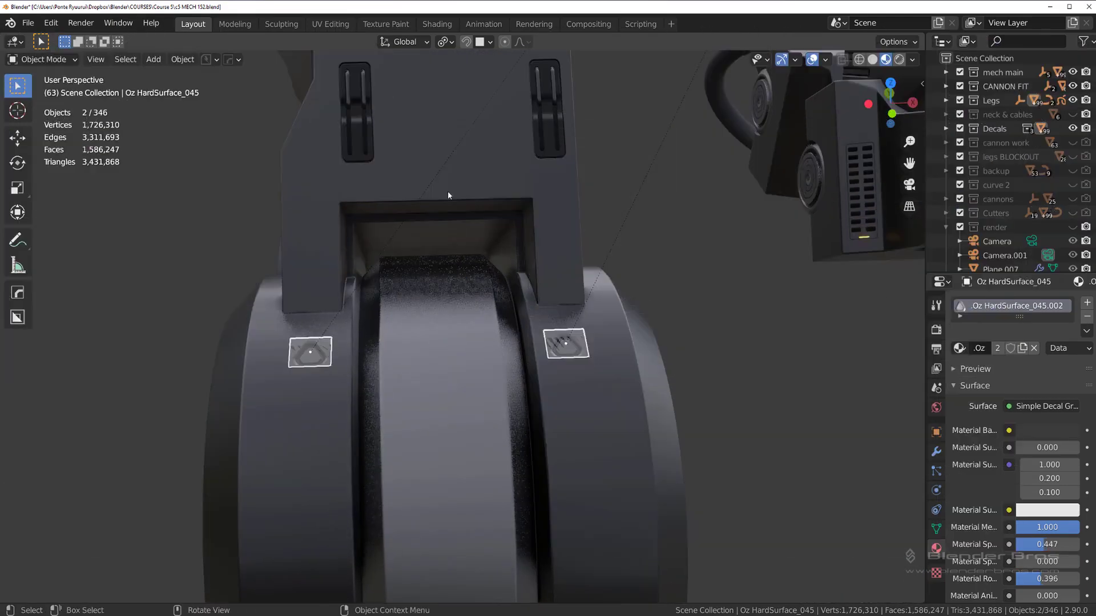
{"action": "scroll", "coordinate": [734, 255], "scroll_direction": "down", "scroll_amount": 6}
{"action": "left_click", "coordinate": [485, 332]}
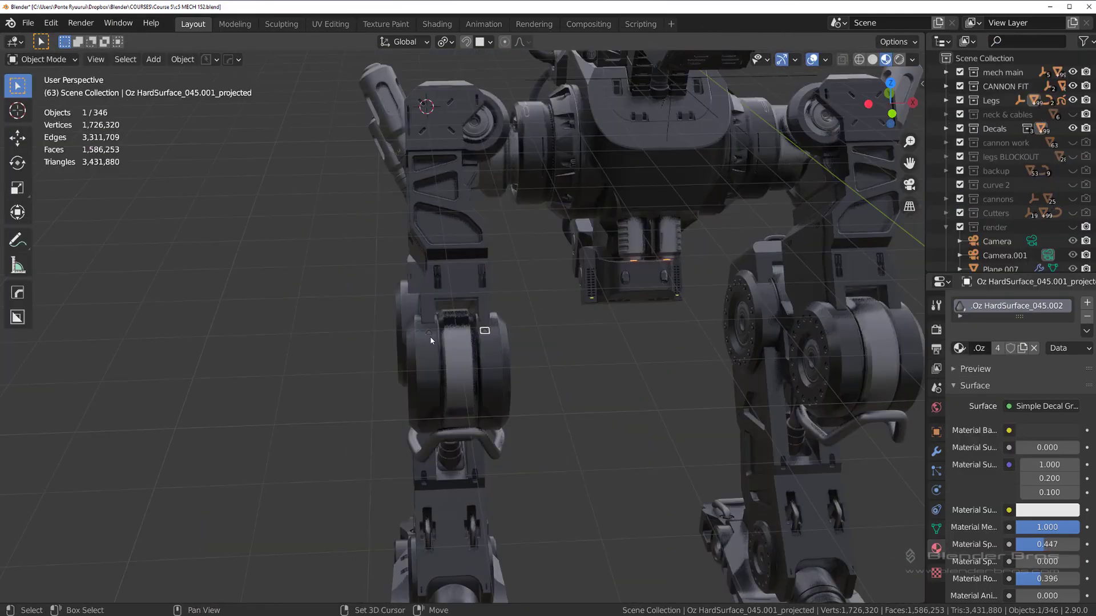
{"action": "scroll", "coordinate": [585, 329], "scroll_direction": "down", "scroll_amount": 5}
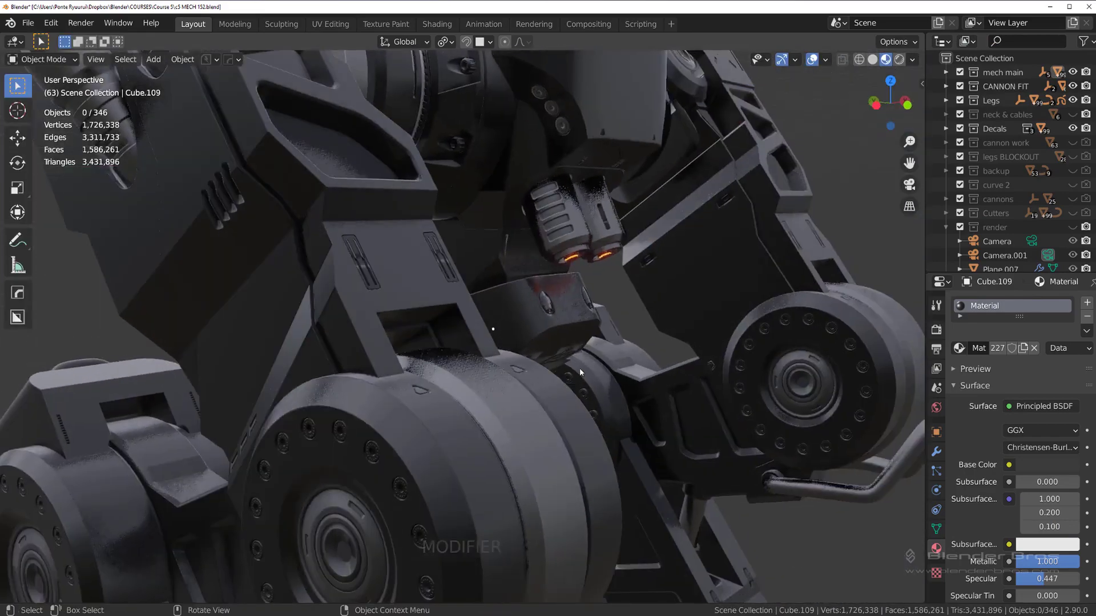
Insert the Oz HardSurface_013 decal on the horizontal part of the tubular guard below the knee wheel
{"action": "scroll", "coordinate": [580, 373], "scroll_direction": "down", "scroll_amount": 5}
{"action": "middle_click_drag", "start_coordinate": [580, 372], "coordinate": [452, 375]}
{"action": "scroll", "coordinate": [546, 362], "scroll_direction": "up", "scroll_amount": 5}
{"action": "left_click", "coordinate": [451, 375]}
{"action": "key", "text": "d"}
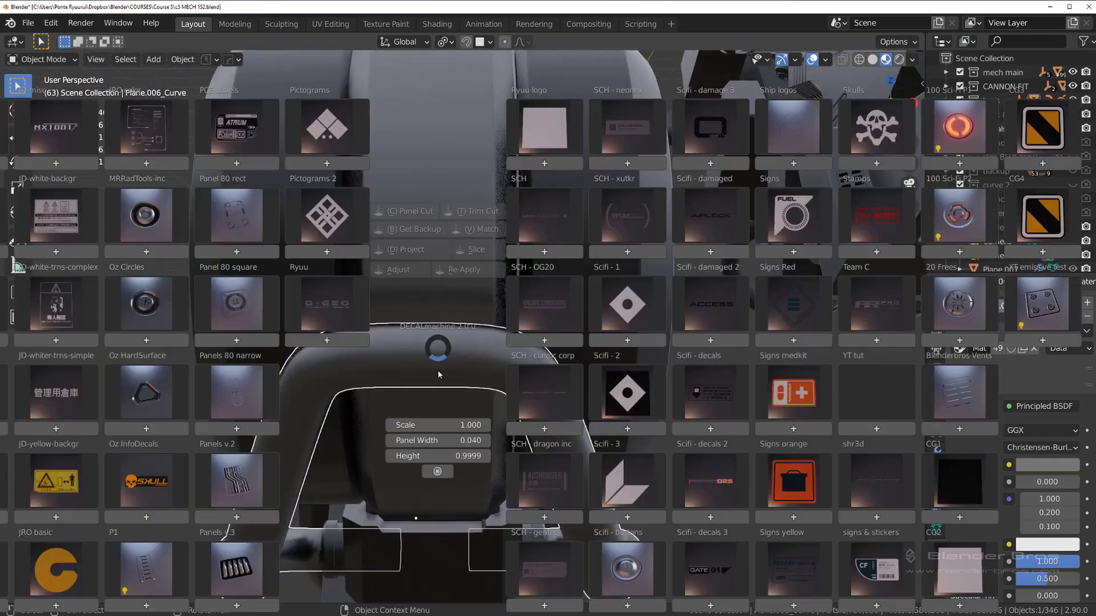
{"action": "left_click", "coordinate": [239, 553]}
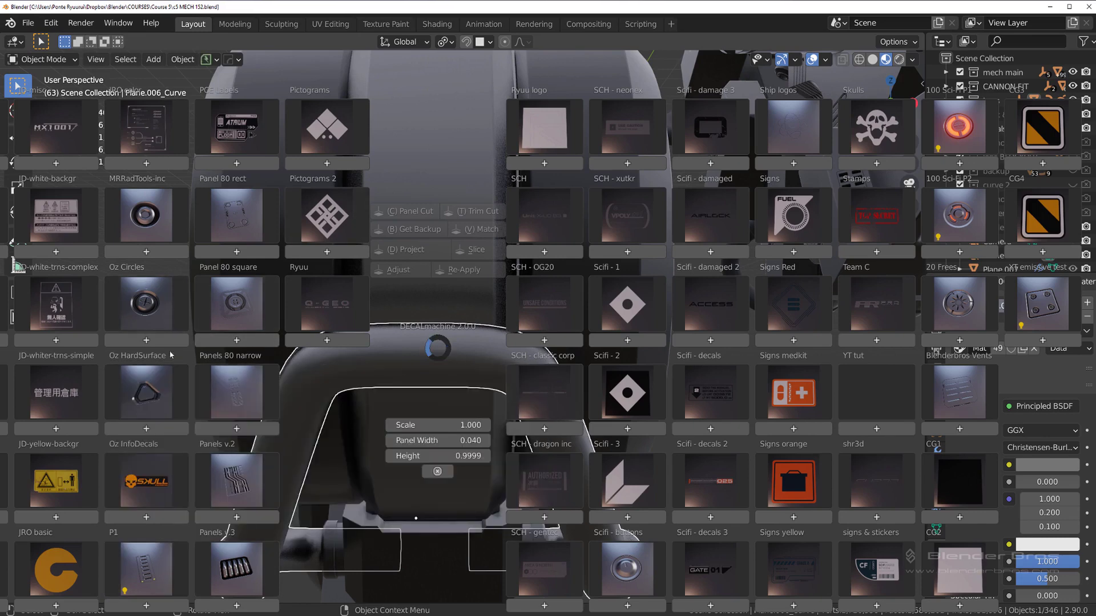
{"action": "left_click", "coordinate": [132, 404]}
{"action": "mouse_move", "coordinate": [324, 24]}
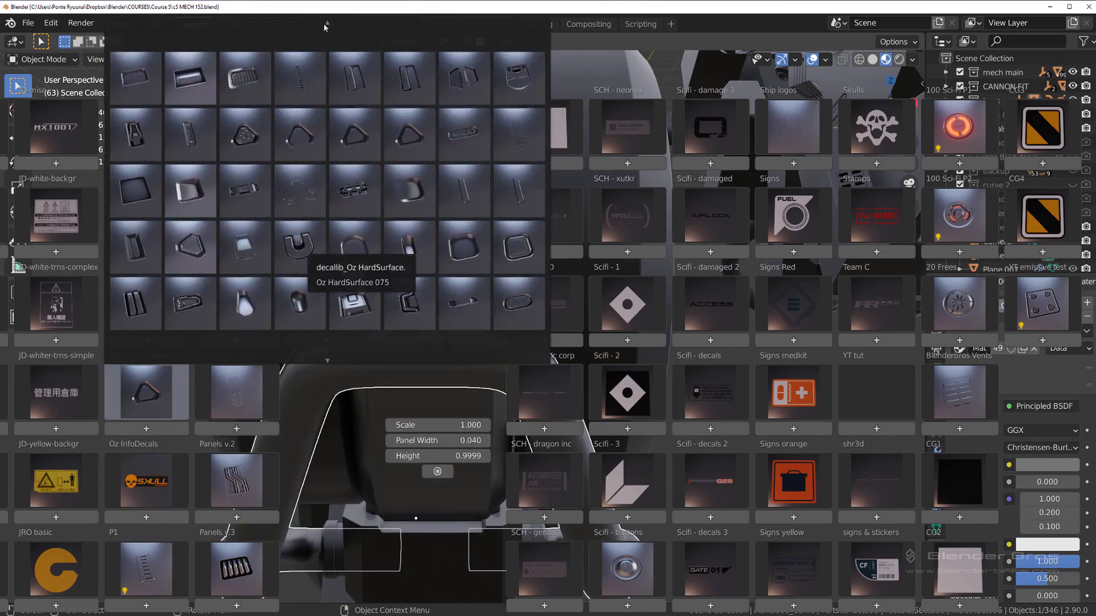
{"action": "left_click", "coordinate": [343, 100]}
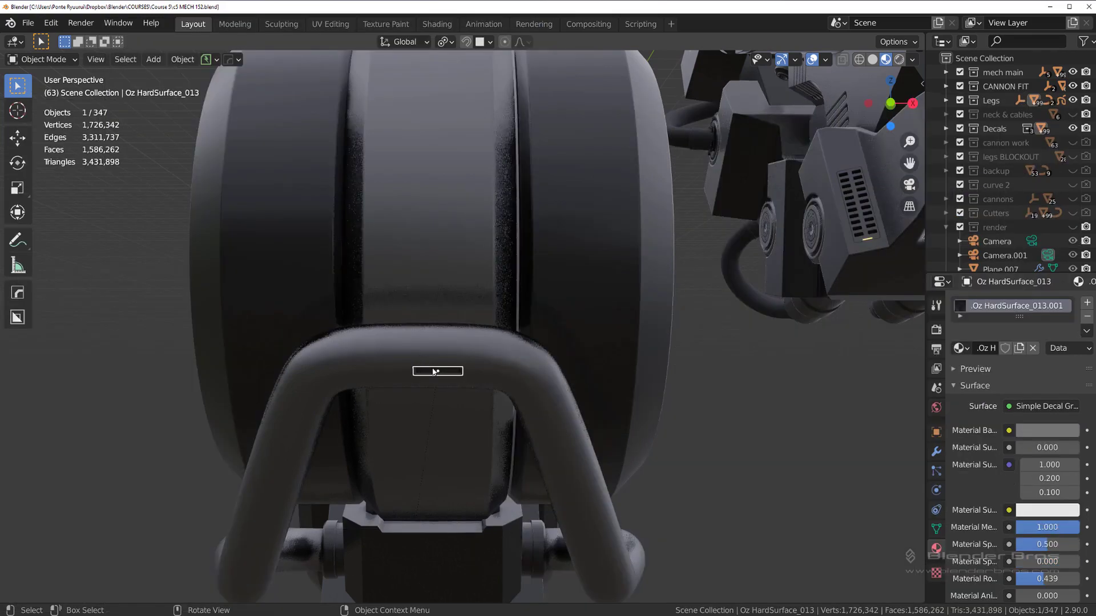
Scale the guard decal by 2.546 and centre it on the horizontal tube
{"action": "key", "text": "s"}
{"action": "left_click", "coordinate": [489, 388]}
{"action": "key", "text": "g"}
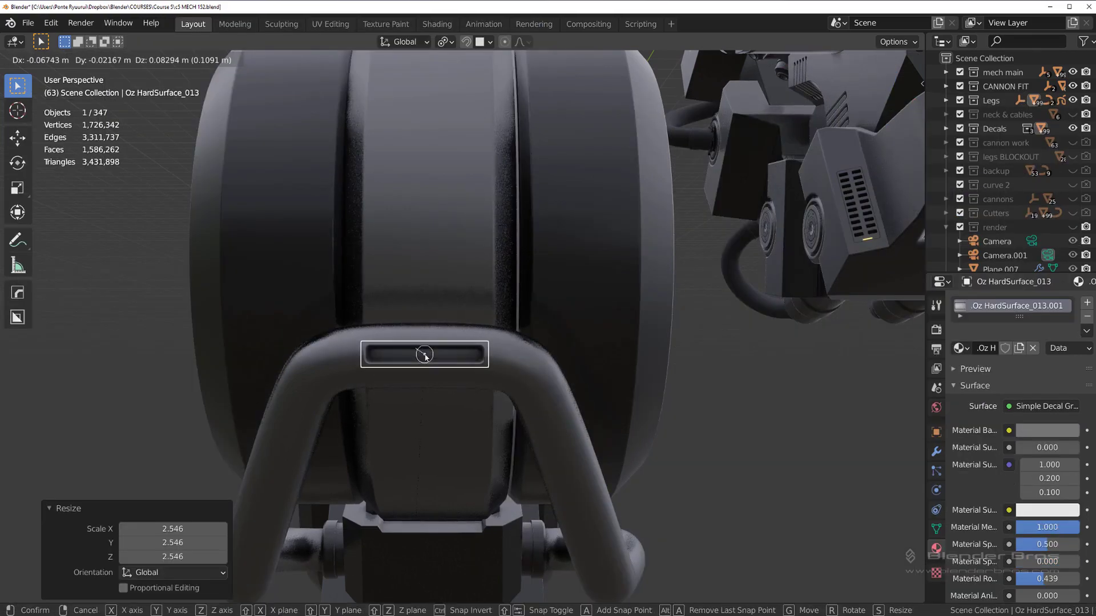
{"action": "left_click", "coordinate": [425, 356]}
Project the elongated decal onto the curved surface of the tubular guard
{"action": "scroll", "coordinate": [435, 368], "scroll_direction": "down", "scroll_amount": 4}
{"action": "middle_click_drag", "start_coordinate": [436, 368], "coordinate": [451, 314]}
{"action": "key", "text": "d"}
{"action": "left_click", "coordinate": [437, 214]}
{"action": "left_click", "coordinate": [632, 367]}
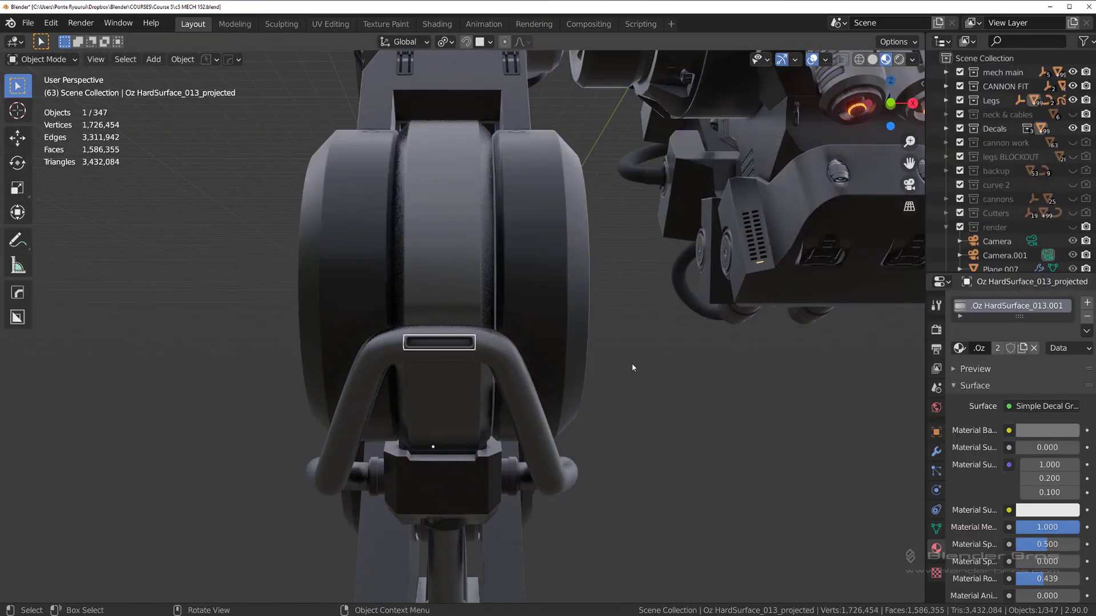
Mirror the projected guard decal to the opposite leg, using the block below the thrusters as mirror object
{"action": "scroll", "coordinate": [458, 339], "scroll_direction": "down", "scroll_amount": 3}
{"action": "scroll", "coordinate": [459, 340], "scroll_direction": "down", "scroll_amount": 3}
{"action": "left_click", "coordinate": [621, 279]}
{"action": "key", "text": "alt+x"}
{"action": "left_click", "coordinate": [492, 292]}
{"action": "left_click", "coordinate": [587, 381]}
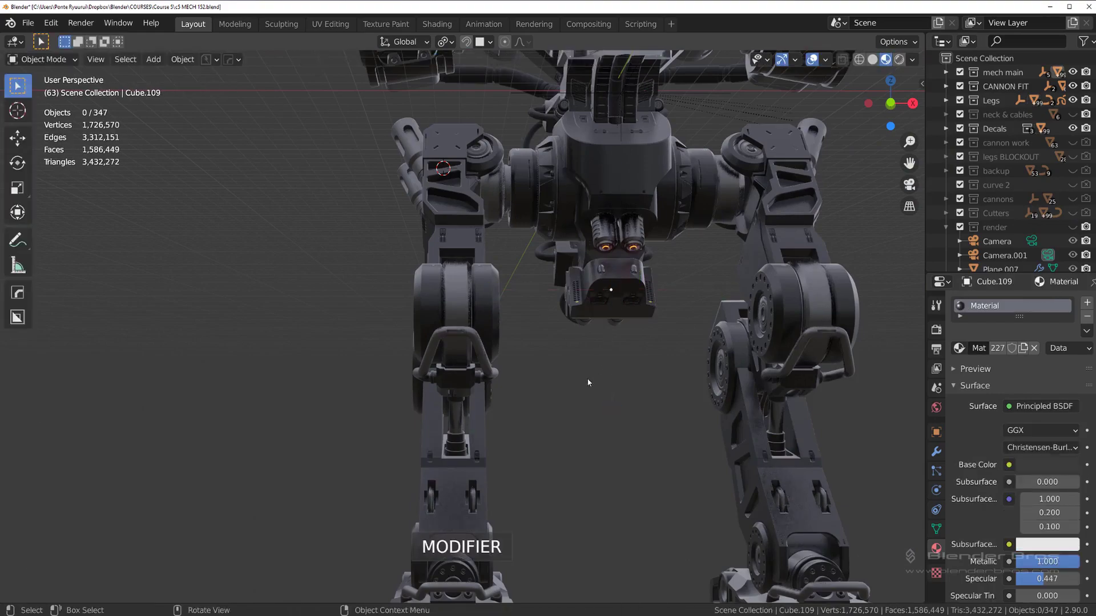
Examine the mech from several distances and angles for surfaces that still need decals
{"action": "middle_click_drag", "start_coordinate": [587, 381], "coordinate": [448, 329]}
{"action": "scroll", "coordinate": [687, 397], "scroll_direction": "up", "scroll_amount": 2}
{"action": "scroll", "coordinate": [687, 396], "scroll_direction": "down", "scroll_amount": 7}
{"action": "scroll", "coordinate": [556, 395], "scroll_direction": "up", "scroll_amount": 4}
{"action": "scroll", "coordinate": [635, 370], "scroll_direction": "up", "scroll_amount": 4}
{"action": "scroll", "coordinate": [536, 355], "scroll_direction": "down", "scroll_amount": 6}
{"action": "scroll", "coordinate": [464, 335], "scroll_direction": "up", "scroll_amount": 4}
{"action": "scroll", "coordinate": [531, 328], "scroll_direction": "down", "scroll_amount": 4}
{"action": "scroll", "coordinate": [491, 337], "scroll_direction": "up", "scroll_amount": 4}
{"action": "scroll", "coordinate": [457, 342], "scroll_direction": "up", "scroll_amount": 3}
Insert the Oz HardSurface_079 vent decal on the thigh armour and move it near the lower corner
{"action": "left_click", "coordinate": [482, 391]}
{"action": "key", "text": "d"}
{"action": "left_click", "coordinate": [183, 392]}
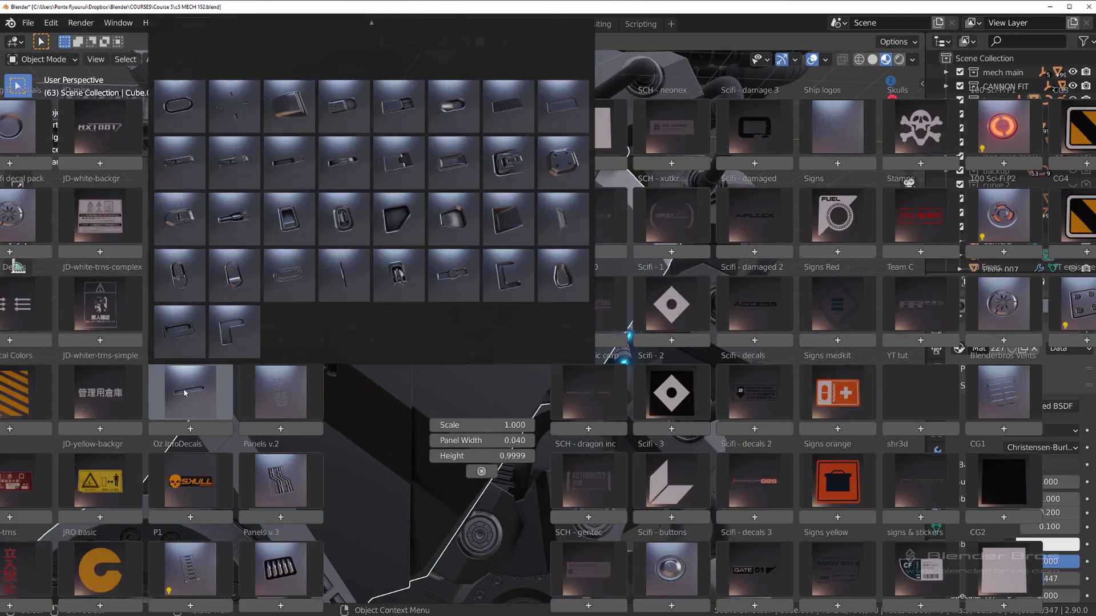
{"action": "left_click", "coordinate": [495, 97]}
{"action": "key", "text": "g"}
{"action": "left_click", "coordinate": [487, 447]}
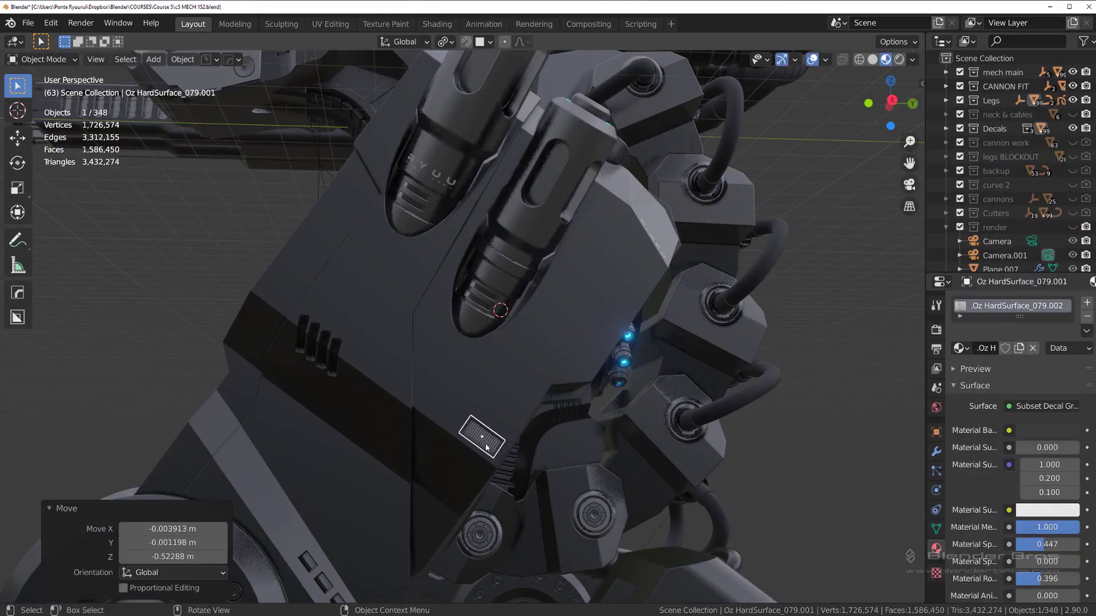
Array the vent decal into two copies placed side by side on the thigh armour
{"action": "scroll", "coordinate": [495, 457], "scroll_direction": "up", "scroll_amount": 2}
{"action": "key", "text": "q"}
{"action": "left_click", "coordinate": [496, 453]}
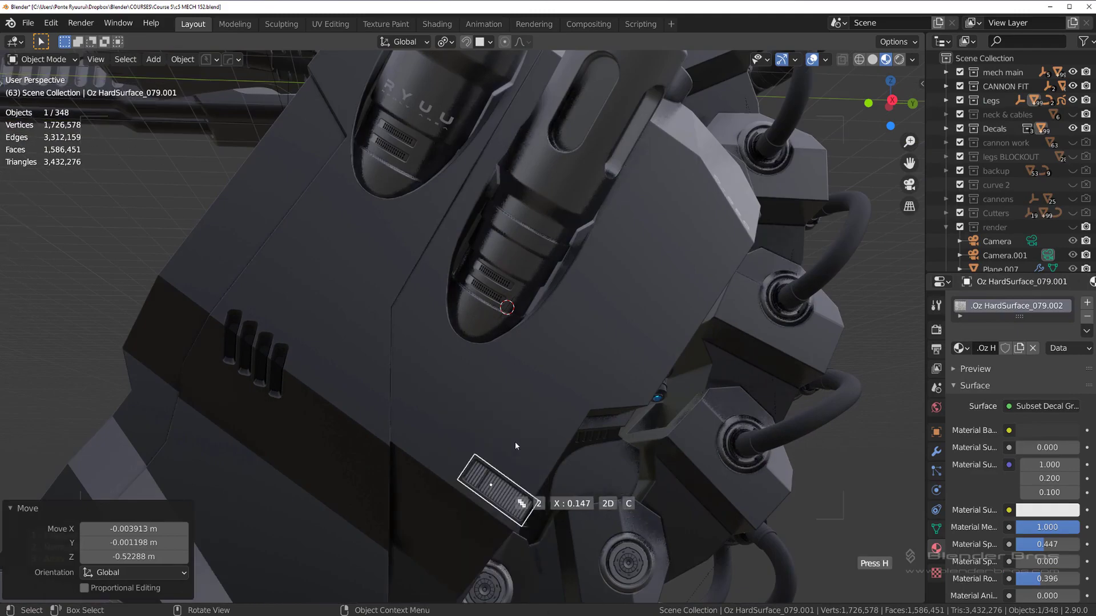
{"action": "left_click", "coordinate": [557, 421]}
Try to project the two vent decals onto the thigh armour, then undo it
{"action": "scroll", "coordinate": [548, 427], "scroll_direction": "down", "scroll_amount": 4}
{"action": "middle_click_drag", "start_coordinate": [535, 433], "coordinate": [502, 317]}
{"action": "key", "text": "d"}
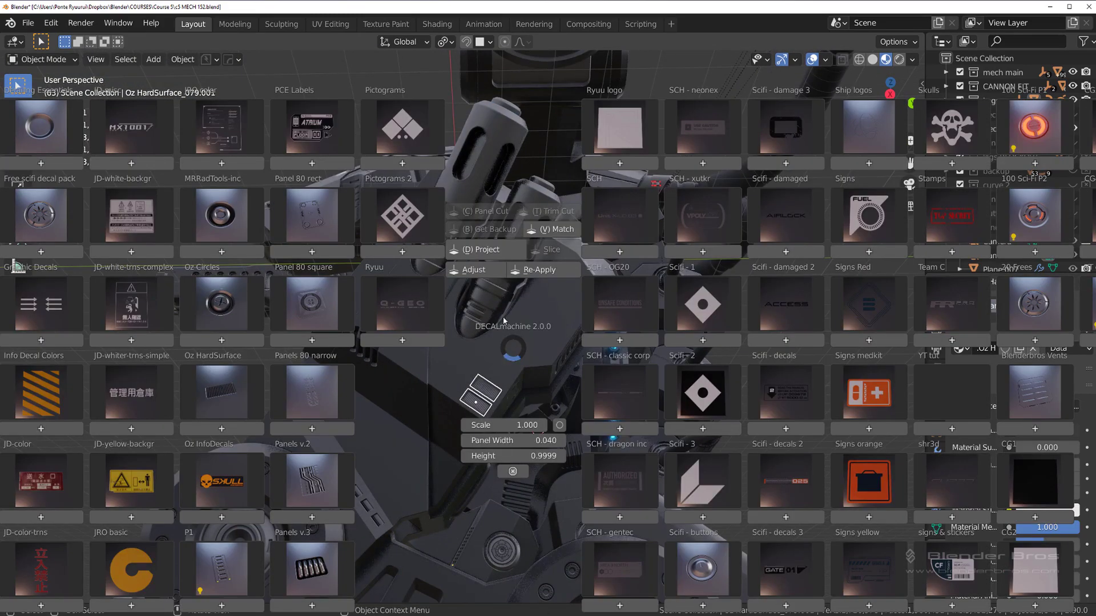
{"action": "left_click", "coordinate": [496, 259]}
{"action": "scroll", "coordinate": [516, 357], "scroll_direction": "up", "scroll_amount": 3}
{"action": "left_click", "coordinate": [504, 444]}
{"action": "middle_click_drag", "start_coordinate": [505, 444], "coordinate": [472, 382]}
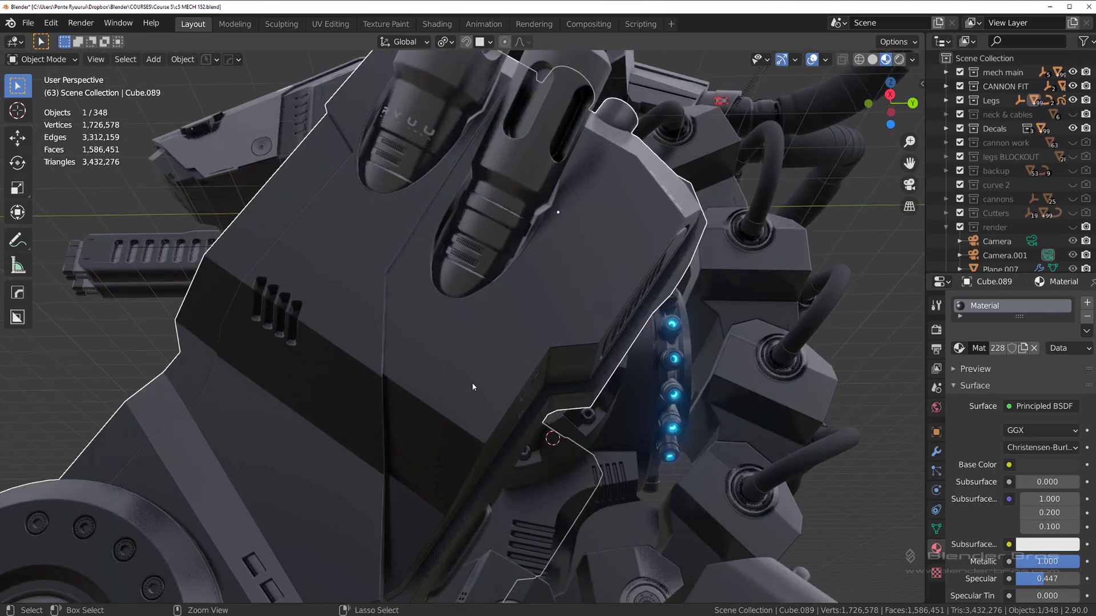
{"action": "key", "text": "ctrl+z"}
{"action": "key", "text": "ctrl+z"}
Try projecting the arrayed vent decals again from a closer view and undo the projection
{"action": "scroll", "coordinate": [498, 384], "scroll_direction": "up", "scroll_amount": 3}
{"action": "key", "text": "d"}
{"action": "left_click", "coordinate": [475, 252]}
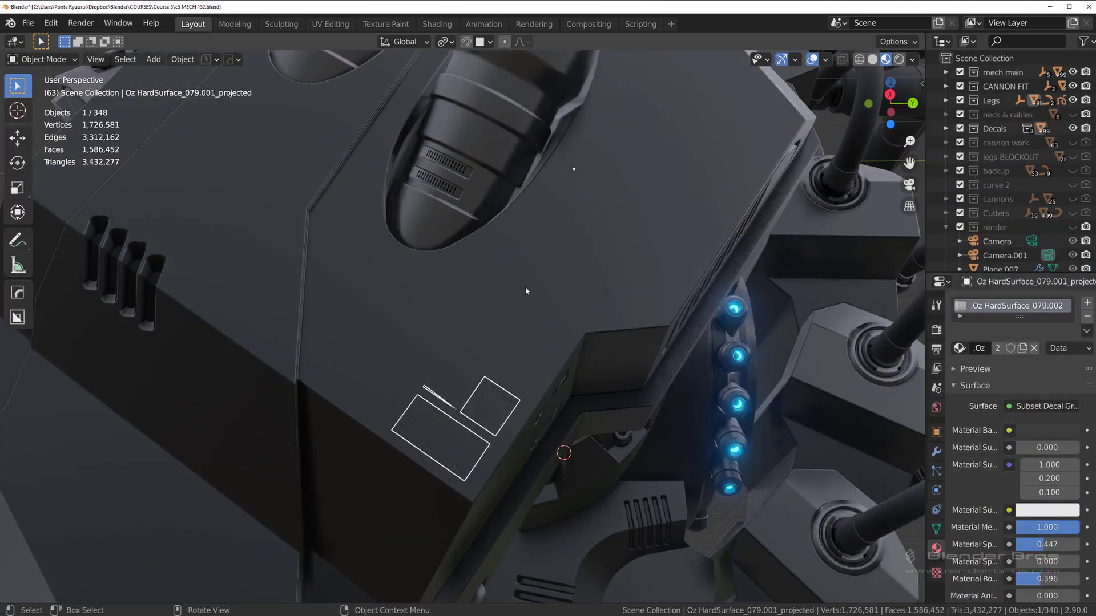
{"action": "key", "text": "d"}
{"action": "key", "text": "Escape"}
{"action": "key", "text": "ctrl+z"}
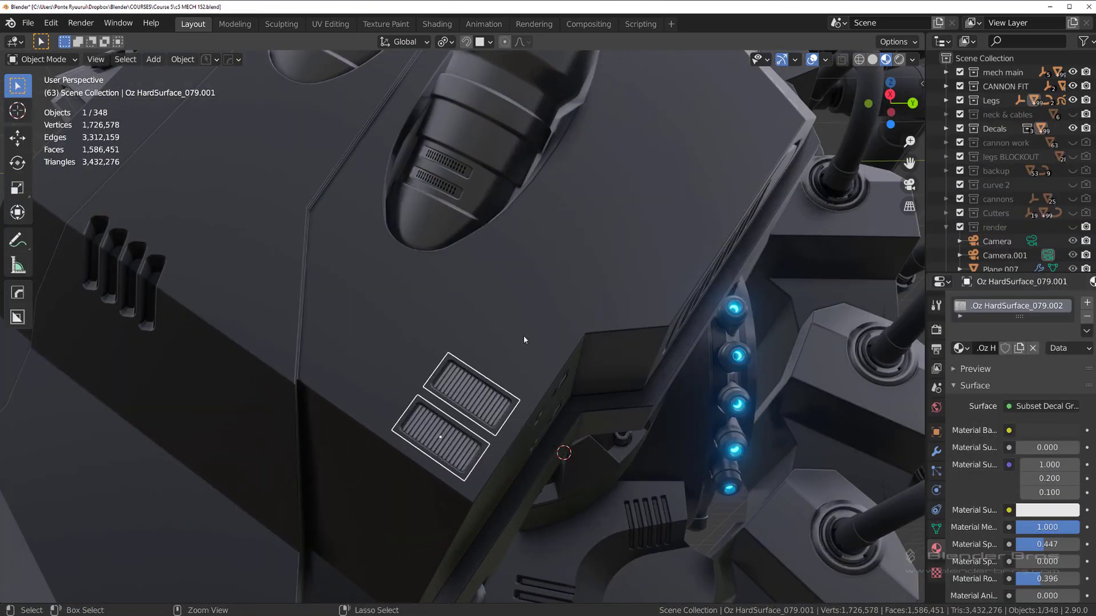
Project the pair of vent decals onto the thigh armour and adjust their height above the surface
{"action": "key", "text": "d"}
{"action": "left_click", "coordinate": [489, 248]}
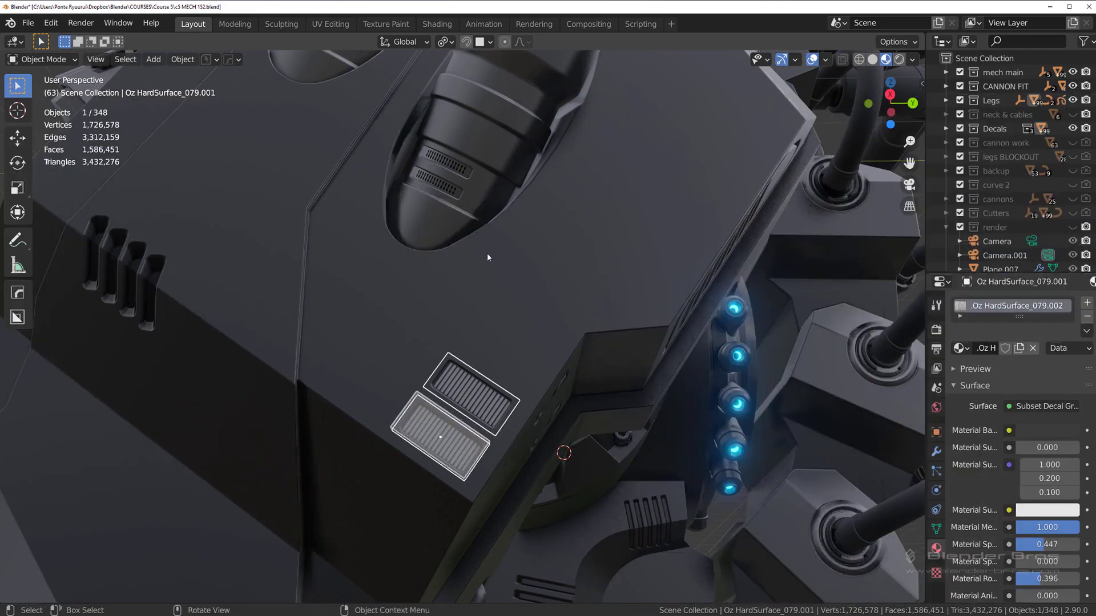
{"action": "key", "text": "d"}
{"action": "left_click", "coordinate": [490, 232]}
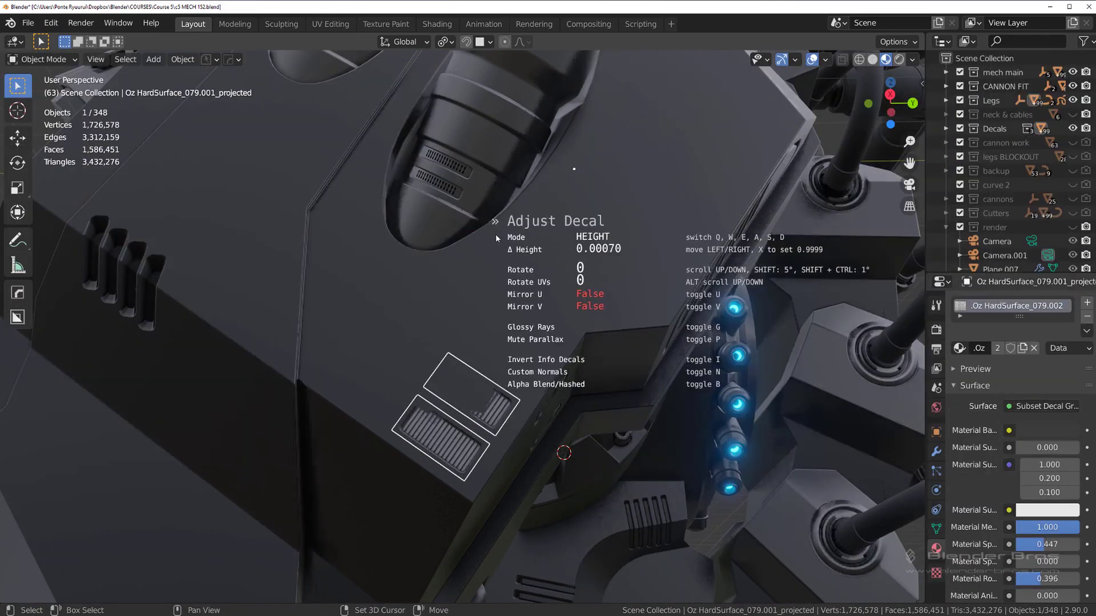
{"action": "left_click", "coordinate": [506, 238]}
Match the material of the two projected vent decals to the dark thigh armour
{"action": "key", "text": "d"}
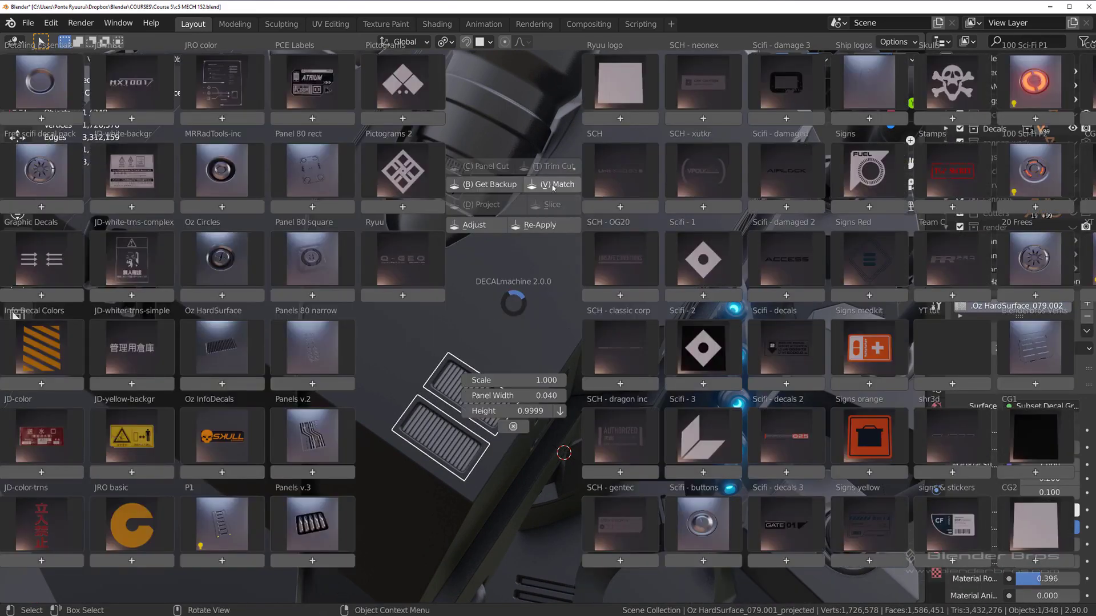
{"action": "left_click", "coordinate": [551, 192]}
{"action": "scroll", "coordinate": [550, 190], "scroll_direction": "down", "scroll_amount": 1}
{"action": "left_click", "coordinate": [550, 191]}
{"action": "left_click", "coordinate": [458, 410]}
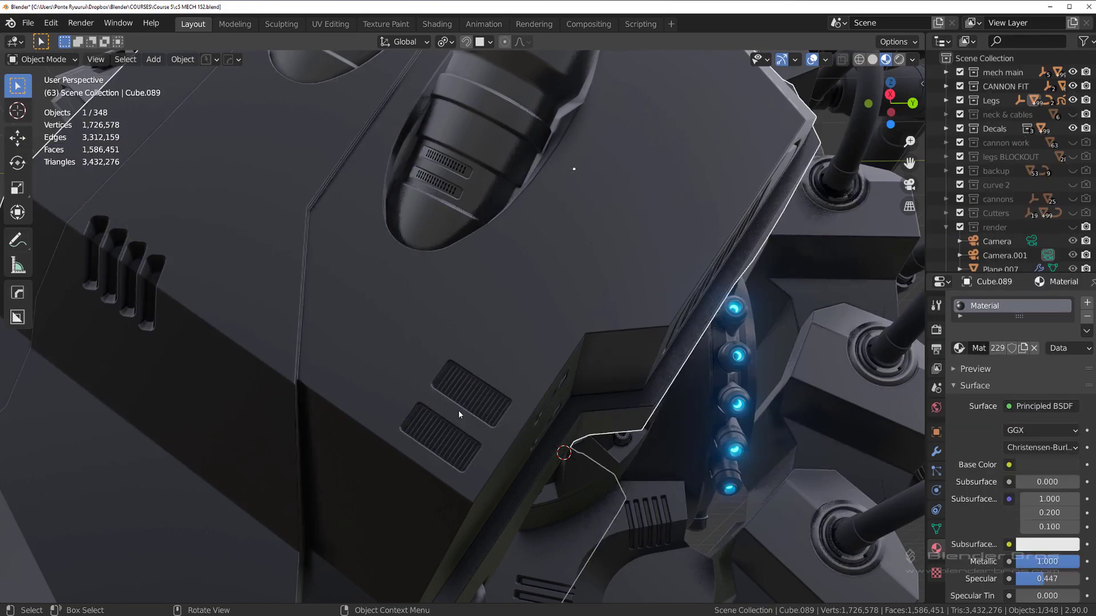
Mirror the two vent decals to the opposite thigh, using the block below the thrusters as mirror object
{"action": "left_click", "coordinate": [458, 410]}
{"action": "scroll", "coordinate": [470, 414], "scroll_direction": "down", "scroll_amount": 8}
{"action": "middle_click_drag", "start_coordinate": [471, 414], "coordinate": [343, 383]}
{"action": "left_click", "coordinate": [337, 374]}
{"action": "key", "text": "alt+x"}
{"action": "left_click", "coordinate": [419, 370]}
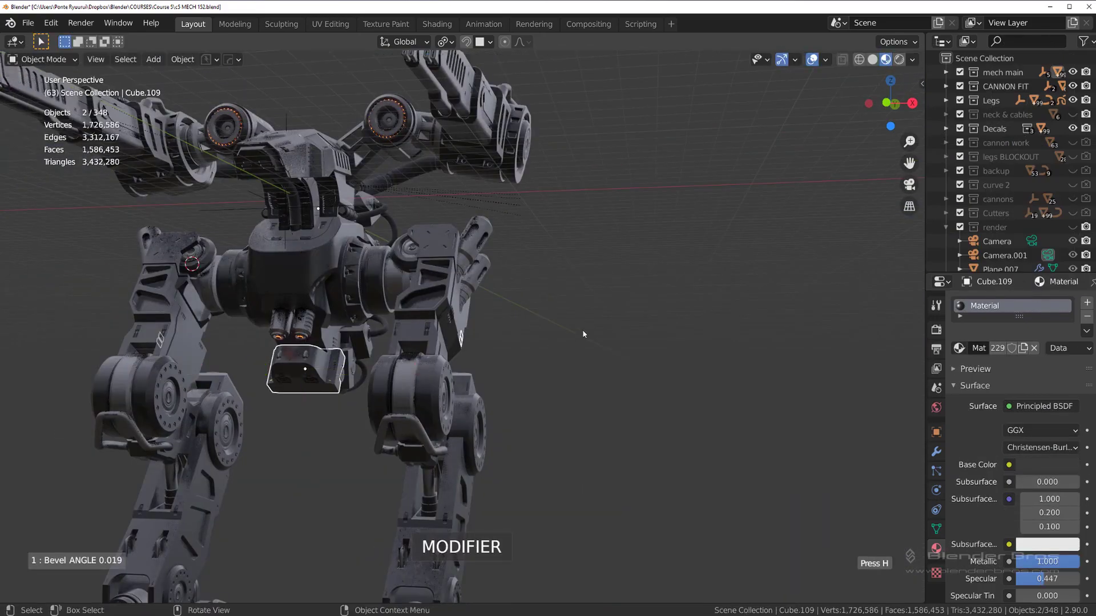
{"action": "left_click", "coordinate": [583, 332]}
Insert the Oz HardSurface 051 decal on the outer thigh armour beside the ribbed vent strip
{"action": "middle_click_drag", "start_coordinate": [582, 332], "coordinate": [434, 341]}
{"action": "scroll", "coordinate": [455, 363], "scroll_direction": "up", "scroll_amount": 7}
{"action": "middle_click_drag", "start_coordinate": [513, 368], "coordinate": [382, 355]}
{"action": "scroll", "coordinate": [500, 376], "scroll_direction": "up", "scroll_amount": 4}
{"action": "scroll", "coordinate": [456, 347], "scroll_direction": "up", "scroll_amount": 3}
{"action": "middle_click_drag", "start_coordinate": [542, 332], "coordinate": [494, 340]}
{"action": "left_click", "coordinate": [495, 340]}
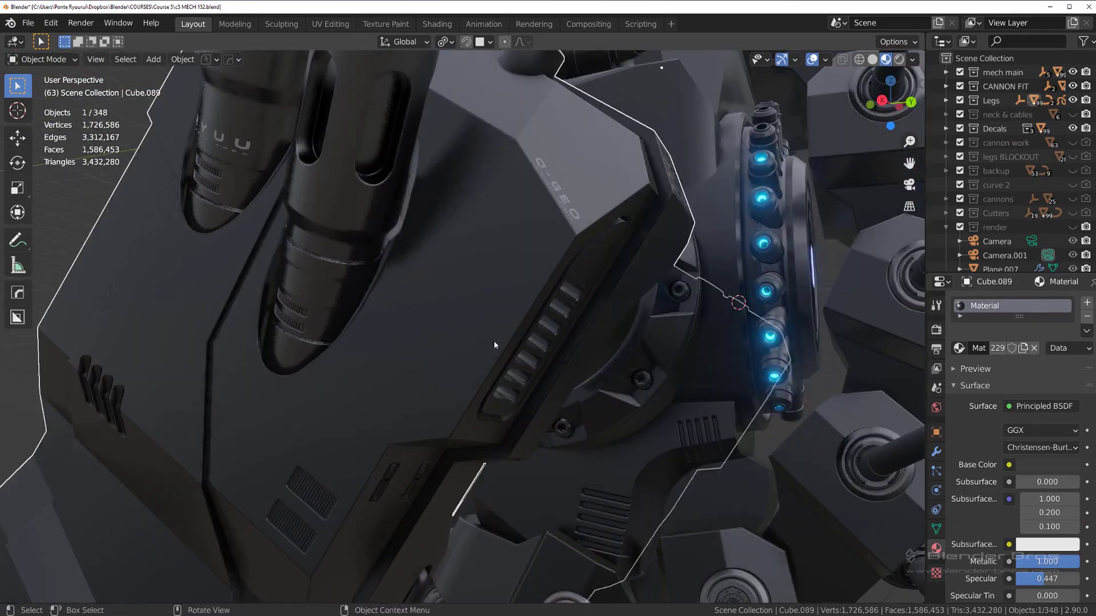
{"action": "key", "text": "d"}
{"action": "left_click", "coordinate": [207, 398]}
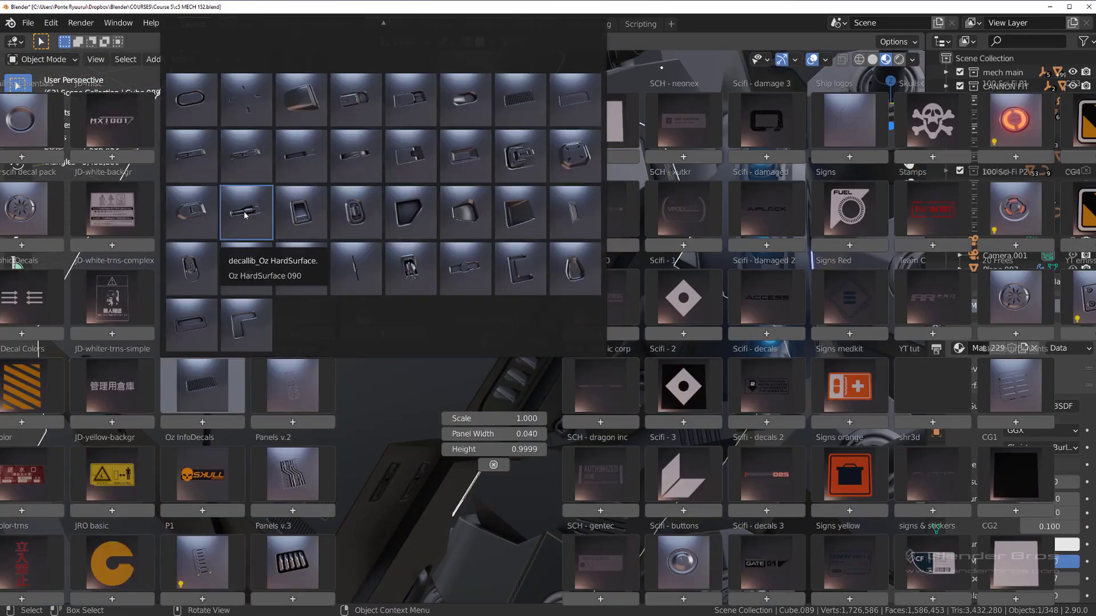
{"action": "scroll", "coordinate": [376, 252], "scroll_direction": "up", "scroll_amount": 4}
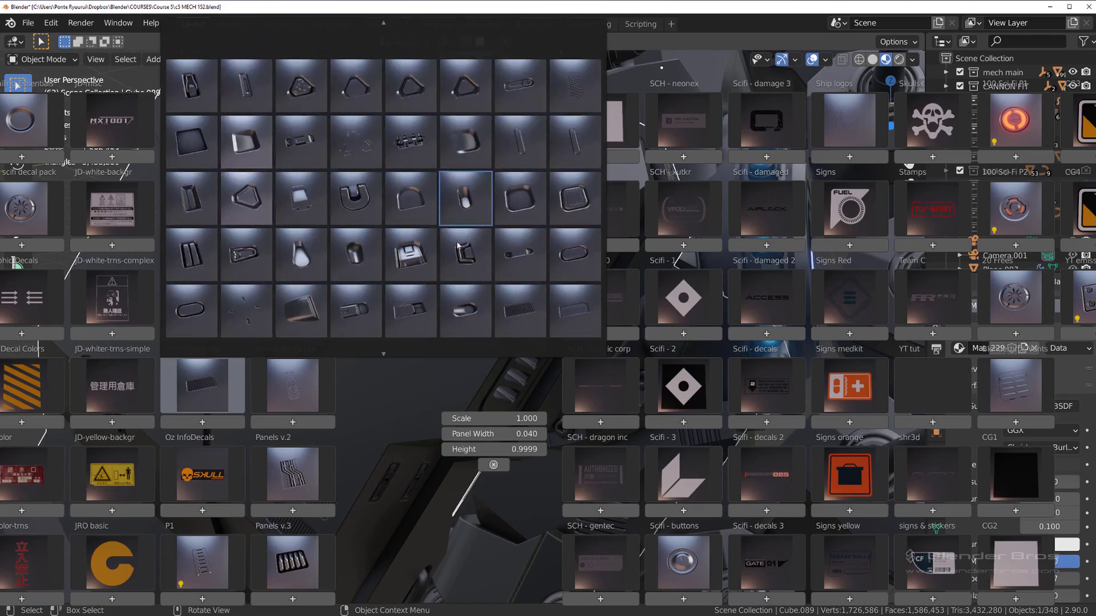
{"action": "left_click", "coordinate": [287, 154]}
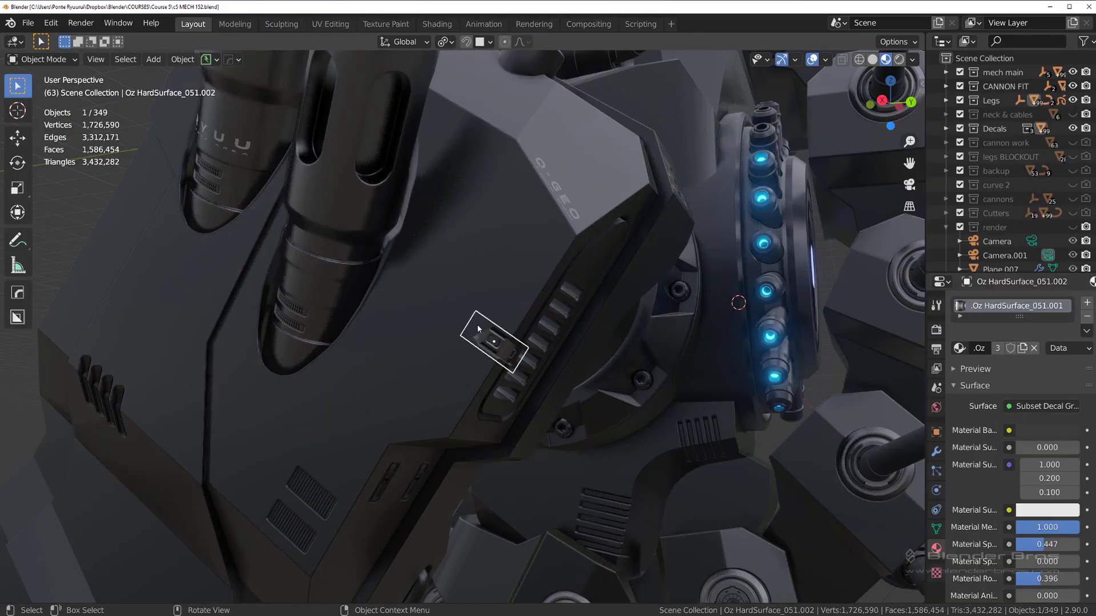
Align the decal parallel to the ribbed vent strip near its lower end and place a duplicate near the strip's upper end
{"action": "left_click", "coordinate": [450, 271]}
{"action": "scroll", "coordinate": [449, 271], "scroll_direction": "down", "scroll_amount": 2}
{"action": "left_click", "coordinate": [450, 271]}
{"action": "key", "text": "g"}
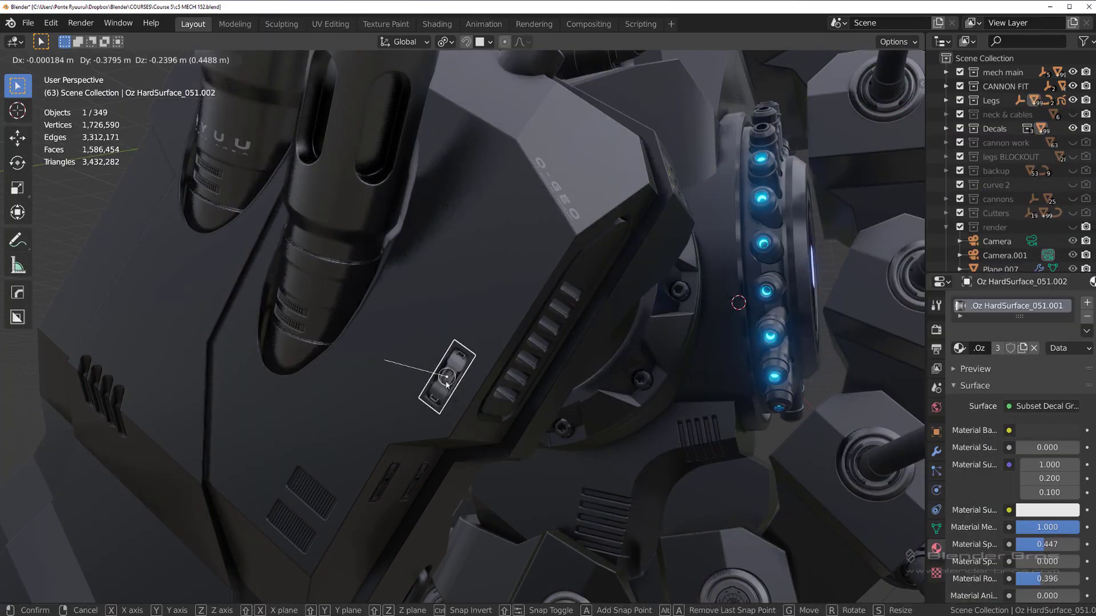
{"action": "left_click", "coordinate": [450, 396]}
{"action": "key", "text": "shift+d"}
{"action": "left_click", "coordinate": [530, 264]}
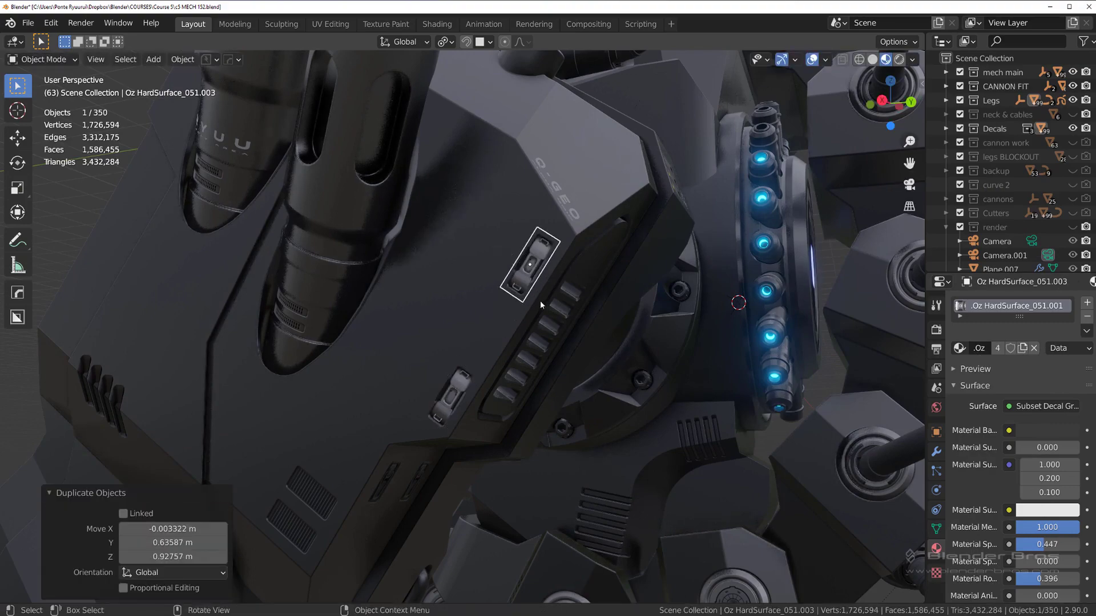
Project both hard-surface decals onto the thigh armour and adjust their height above the surface
{"action": "left_click", "coordinate": [452, 393], "text": "shift"}
{"action": "key", "text": "d"}
{"action": "left_click", "coordinate": [450, 184]}
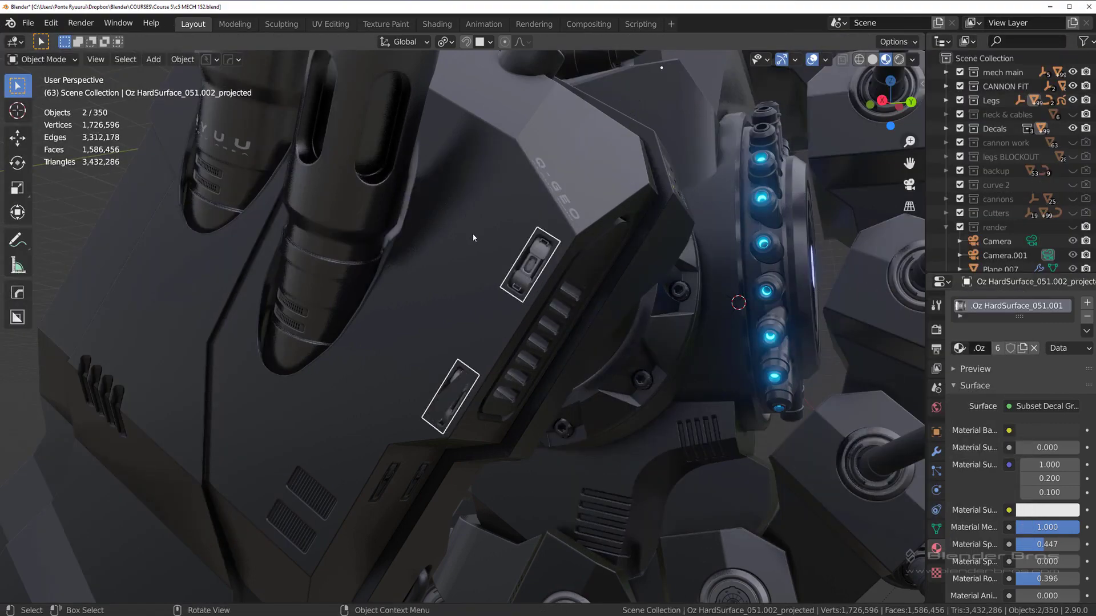
{"action": "key", "text": "d"}
{"action": "left_click", "coordinate": [446, 203]}
{"action": "scroll", "coordinate": [447, 202], "scroll_direction": "up", "scroll_amount": 1}
{"action": "left_click", "coordinate": [447, 202]}
Match the material of the two projected decals to the thigh armour
{"action": "key", "text": "d"}
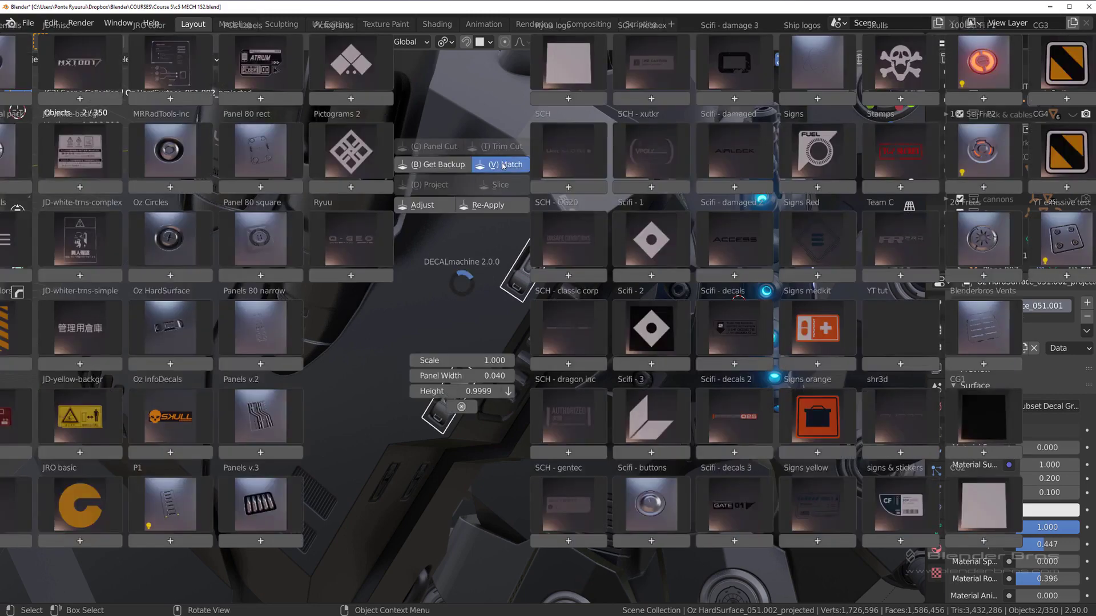
{"action": "left_click", "coordinate": [500, 167]}
{"action": "scroll", "coordinate": [500, 167], "scroll_direction": "down", "scroll_amount": 2}
{"action": "left_click", "coordinate": [501, 167]}
{"action": "scroll", "coordinate": [482, 295], "scroll_direction": "down", "scroll_amount": 4}
{"action": "scroll", "coordinate": [483, 295], "scroll_direction": "down", "scroll_amount": 2}
Mirror the two projected decals to the opposite thigh, using the central body block as mirror object
{"action": "middle_click_drag", "start_coordinate": [482, 295], "coordinate": [563, 308]}
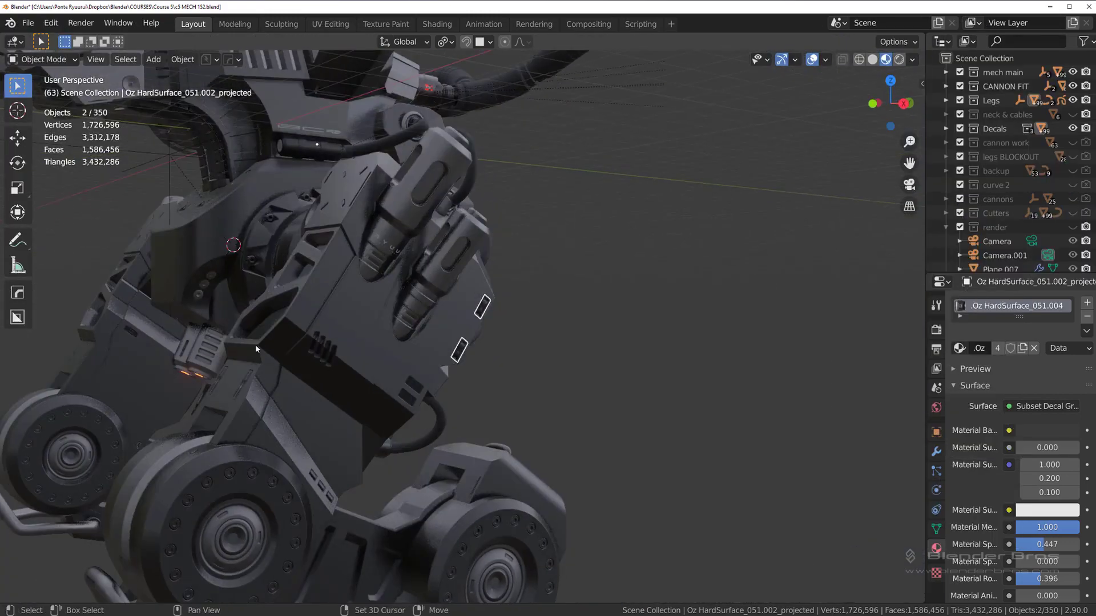
{"action": "left_click", "coordinate": [218, 286], "text": "shift"}
{"action": "key", "text": "alt+x"}
{"action": "left_click", "coordinate": [321, 332]}
Examine the mech from several sides and inspect the bolted panel on the cannon's side for further detailing
{"action": "scroll", "coordinate": [399, 334], "scroll_direction": "down", "scroll_amount": 4}
{"action": "middle_click_drag", "start_coordinate": [398, 335], "coordinate": [653, 340]}
{"action": "left_click", "coordinate": [591, 315]}
{"action": "scroll", "coordinate": [447, 347], "scroll_direction": "up", "scroll_amount": 2}
{"action": "scroll", "coordinate": [528, 333], "scroll_direction": "down", "scroll_amount": 4}
{"action": "scroll", "coordinate": [524, 229], "scroll_direction": "up", "scroll_amount": 4}
{"action": "middle_click_drag", "start_coordinate": [524, 231], "coordinate": [494, 264]}
{"action": "scroll", "coordinate": [485, 261], "scroll_direction": "down", "scroll_amount": 4}
{"action": "scroll", "coordinate": [502, 257], "scroll_direction": "up", "scroll_amount": 2}
{"action": "scroll", "coordinate": [456, 257], "scroll_direction": "up", "scroll_amount": 6}
{"action": "middle_click_drag", "start_coordinate": [412, 286], "coordinate": [482, 228]}
{"action": "scroll", "coordinate": [498, 379], "scroll_direction": "up", "scroll_amount": 3}
{"action": "scroll", "coordinate": [510, 378], "scroll_direction": "down", "scroll_amount": 3}
{"action": "scroll", "coordinate": [473, 289], "scroll_direction": "up", "scroll_amount": 6}
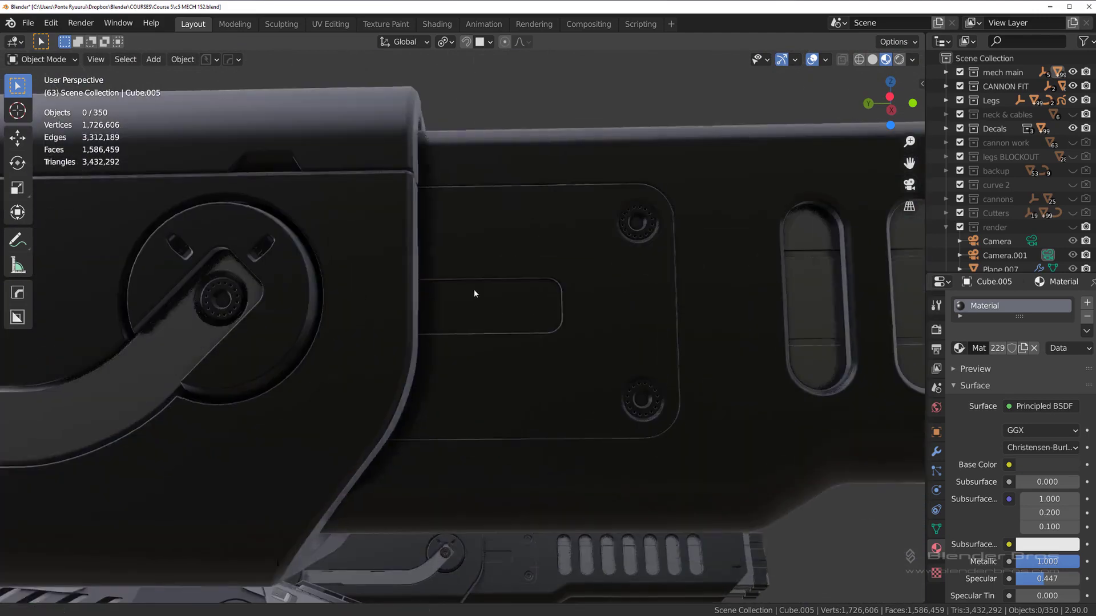
Try a text decal from the Ryuu library on the cannon's side plate and delete it
{"action": "left_click", "coordinate": [467, 322]}
{"action": "key", "text": "d"}
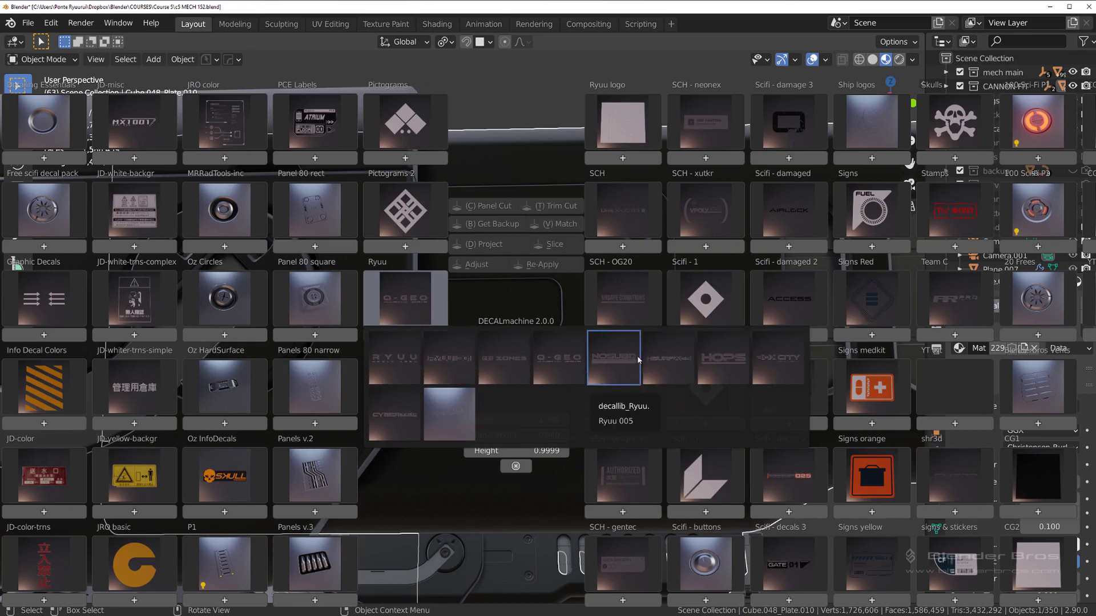
{"action": "left_click", "coordinate": [605, 363]}
{"action": "left_click", "coordinate": [584, 329]}
{"action": "key", "text": "x"}
{"action": "left_click", "coordinate": [583, 328]}
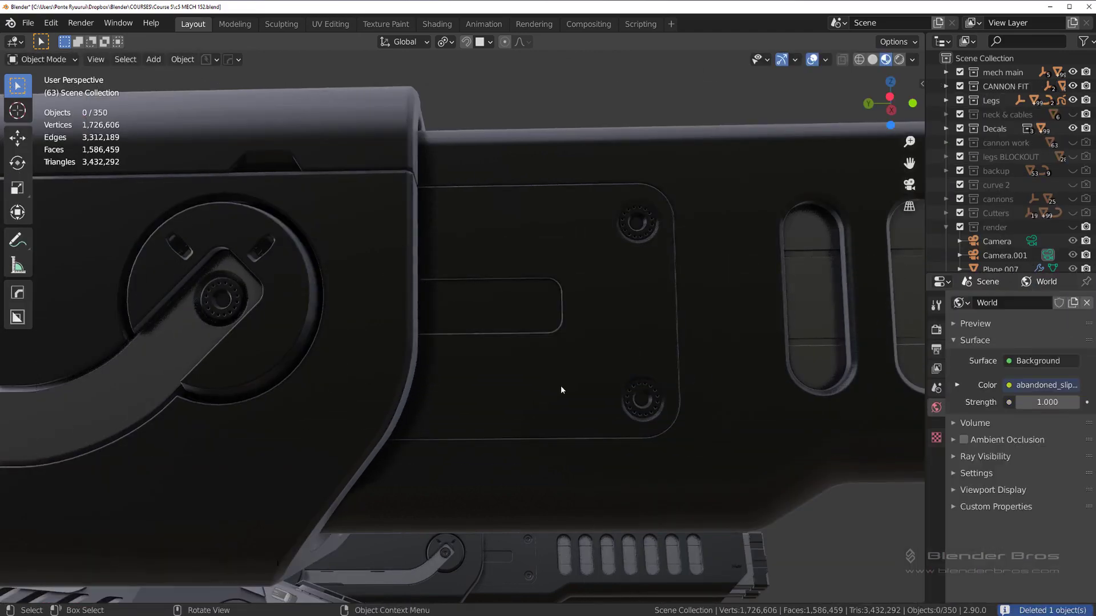
Try a text decal from the SCH library on the cannon's side plate and delete it
{"action": "left_click", "coordinate": [560, 386]}
{"action": "key", "text": "d"}
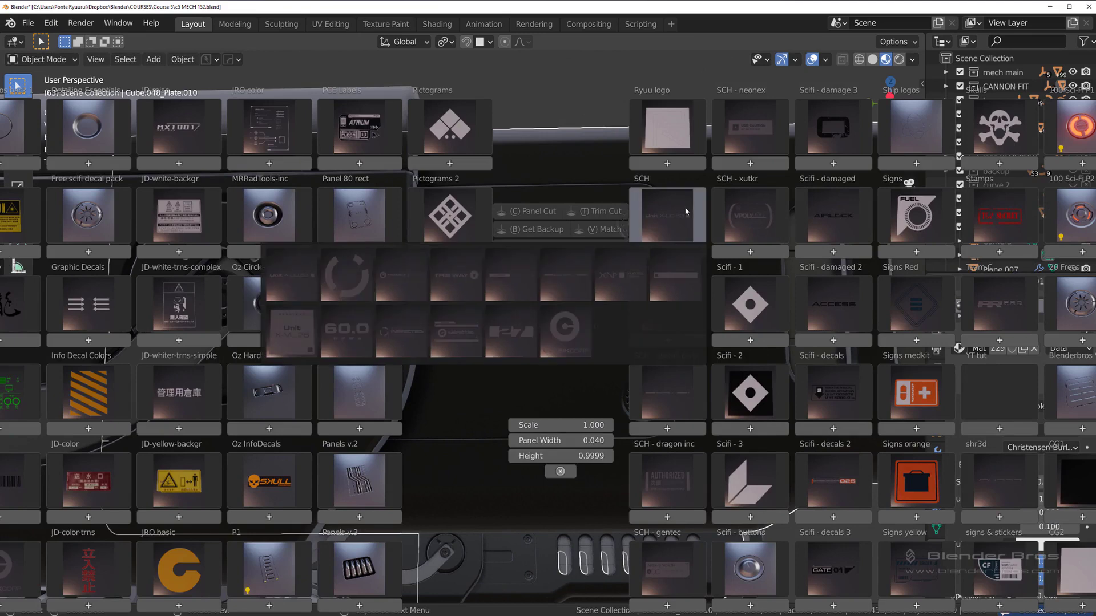
{"action": "left_click", "coordinate": [470, 282]}
{"action": "key", "text": "x"}
{"action": "left_click", "coordinate": [710, 348]}
Try the SCH 007 decal, scaled to 0.4, along the lower edge of the cannon's bolted panel and delete it
{"action": "key", "text": "d"}
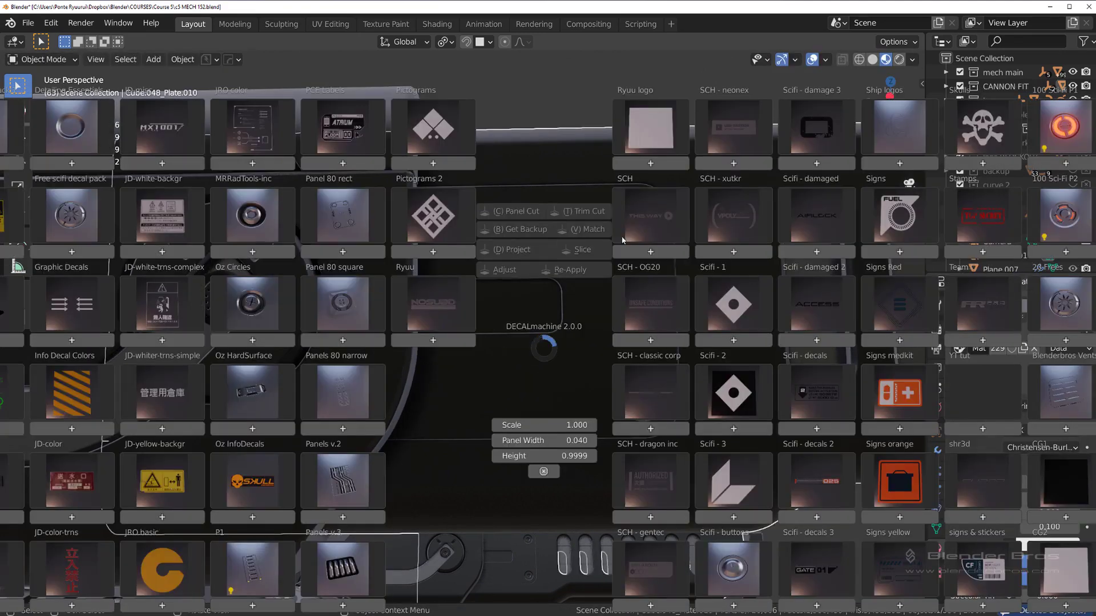
{"action": "left_click", "coordinate": [648, 221]}
{"action": "left_click", "coordinate": [618, 281]}
{"action": "key", "text": "s"}
{"action": "left_click", "coordinate": [675, 374]}
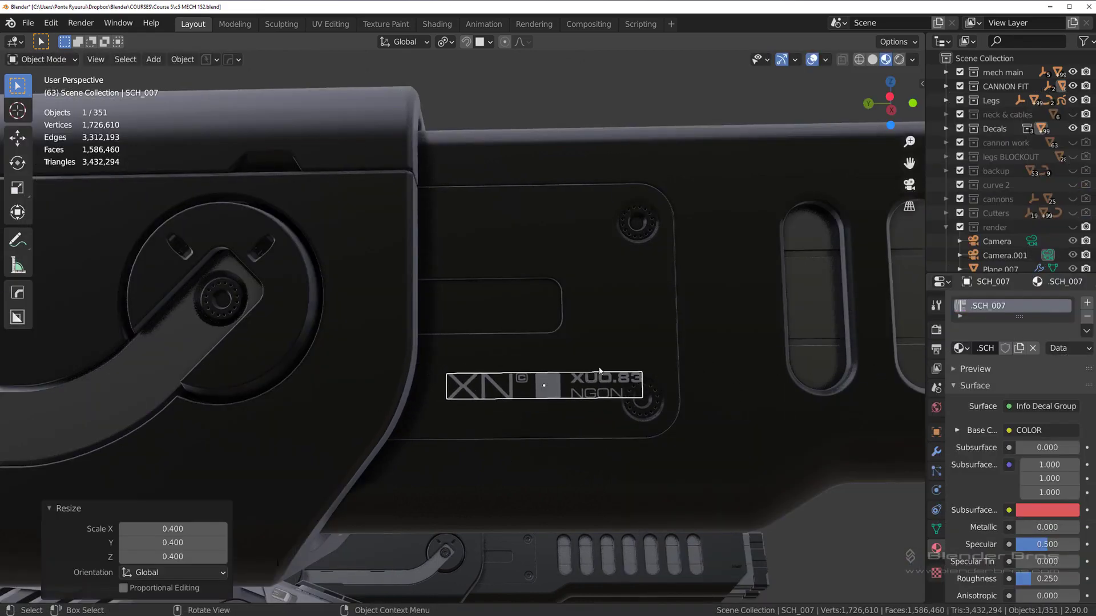
{"action": "key", "text": "g"}
{"action": "left_click", "coordinate": [557, 403]}
{"action": "key", "text": "d"}
{"action": "key", "text": "Escape"}
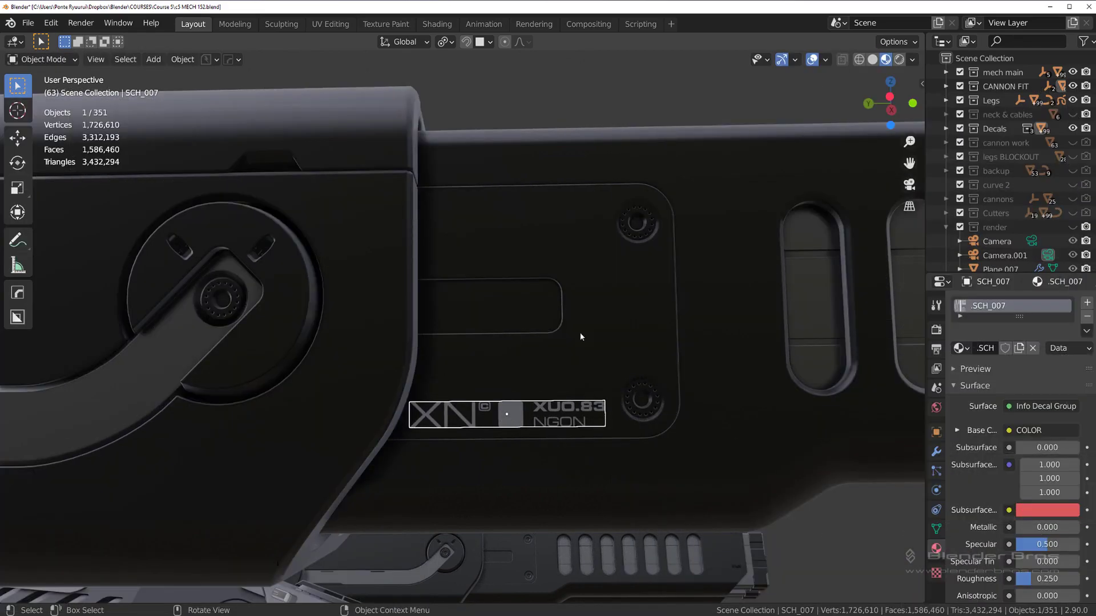
{"action": "key", "text": "x"}
{"action": "left_click", "coordinate": [578, 333]}
Insert the Team C 017 text decal, shrink it and place it in the lower part of the cannon's bolted panel
{"action": "left_click", "coordinate": [550, 369]}
{"action": "key", "text": "d"}
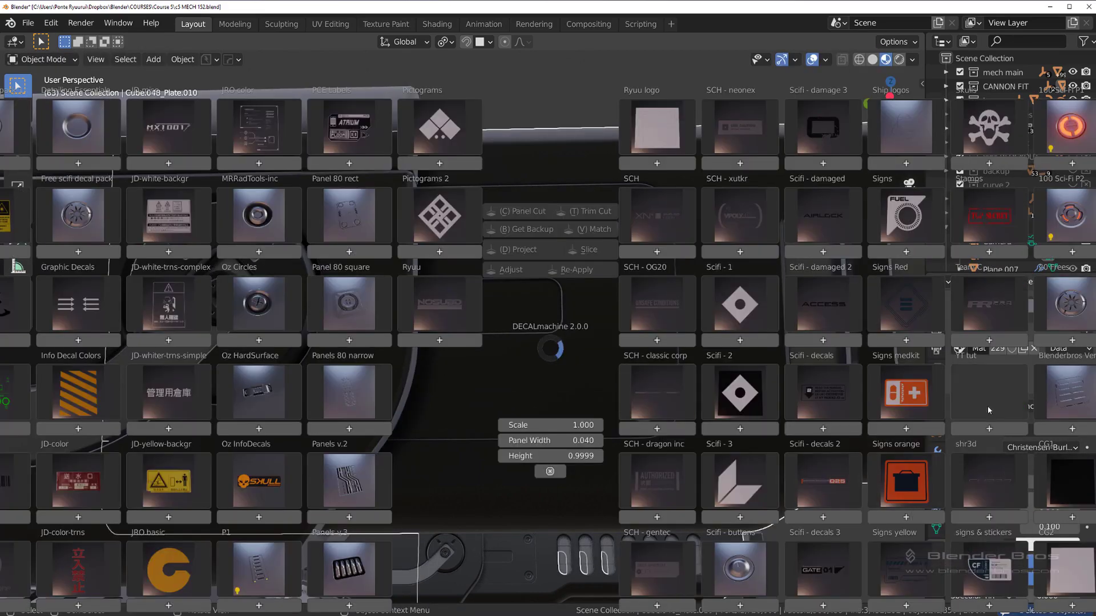
{"action": "left_click", "coordinate": [980, 309]}
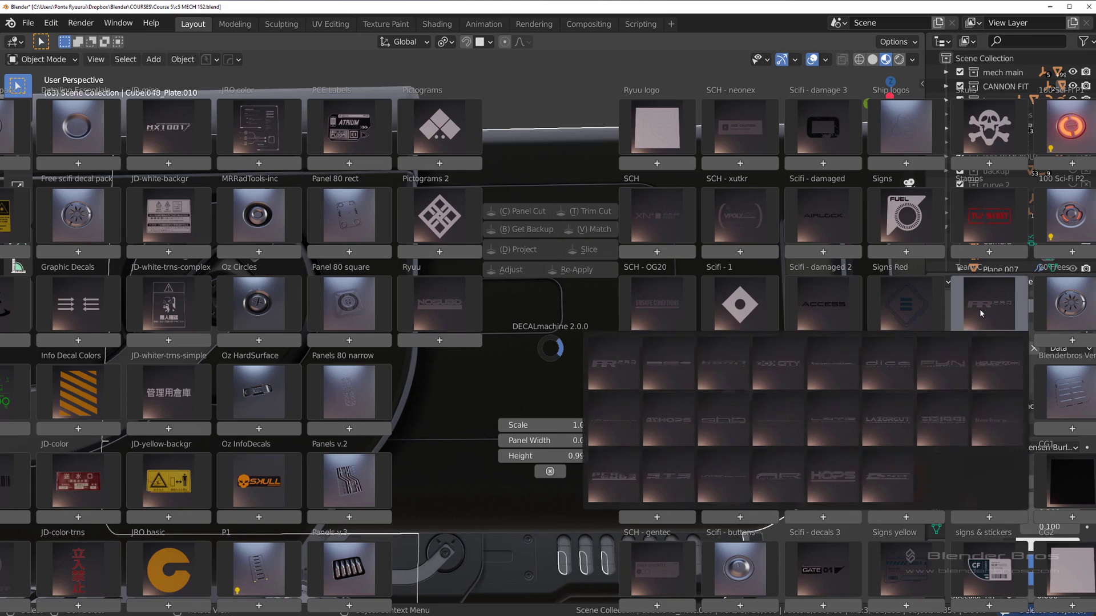
{"action": "left_click", "coordinate": [616, 473]}
{"action": "key", "text": "s"}
{"action": "left_click", "coordinate": [624, 383]}
{"action": "key", "text": "g"}
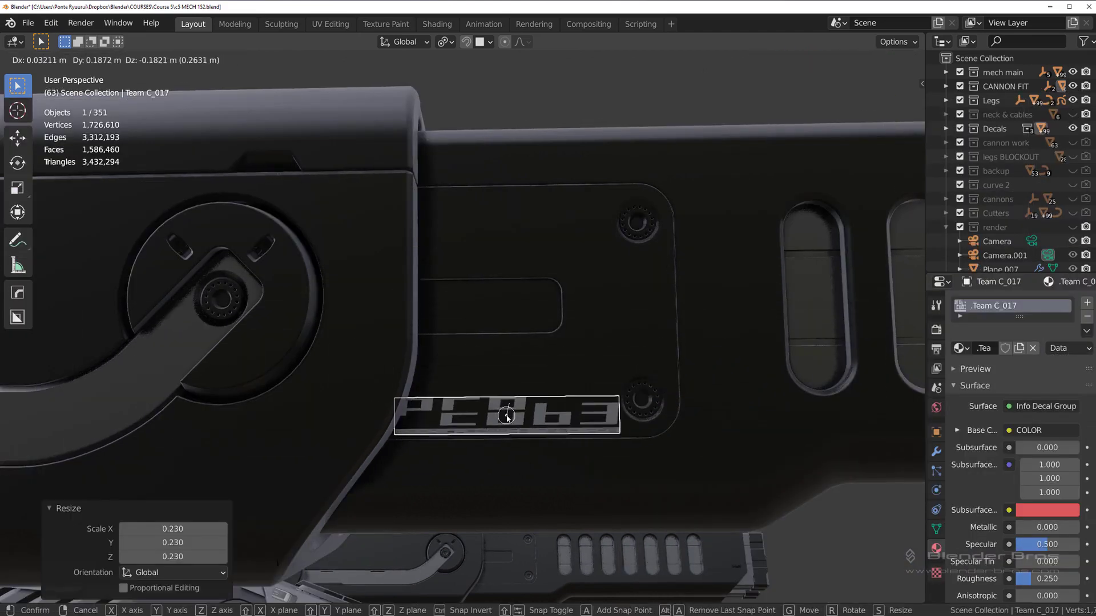
{"action": "left_click", "coordinate": [507, 417]}
{"action": "key", "text": "s"}
{"action": "left_click", "coordinate": [639, 403]}
{"action": "key", "text": "g"}
{"action": "left_click", "coordinate": [537, 412]}
Project the Team C 017 text decal onto the cannon's side plate
{"action": "middle_click_drag", "start_coordinate": [538, 412], "coordinate": [583, 393]}
{"action": "key", "text": "d"}
{"action": "left_click", "coordinate": [550, 254]}
{"action": "scroll", "coordinate": [548, 353], "scroll_direction": "down", "scroll_amount": 5}
{"action": "scroll", "coordinate": [584, 393], "scroll_direction": "up", "scroll_amount": 2}
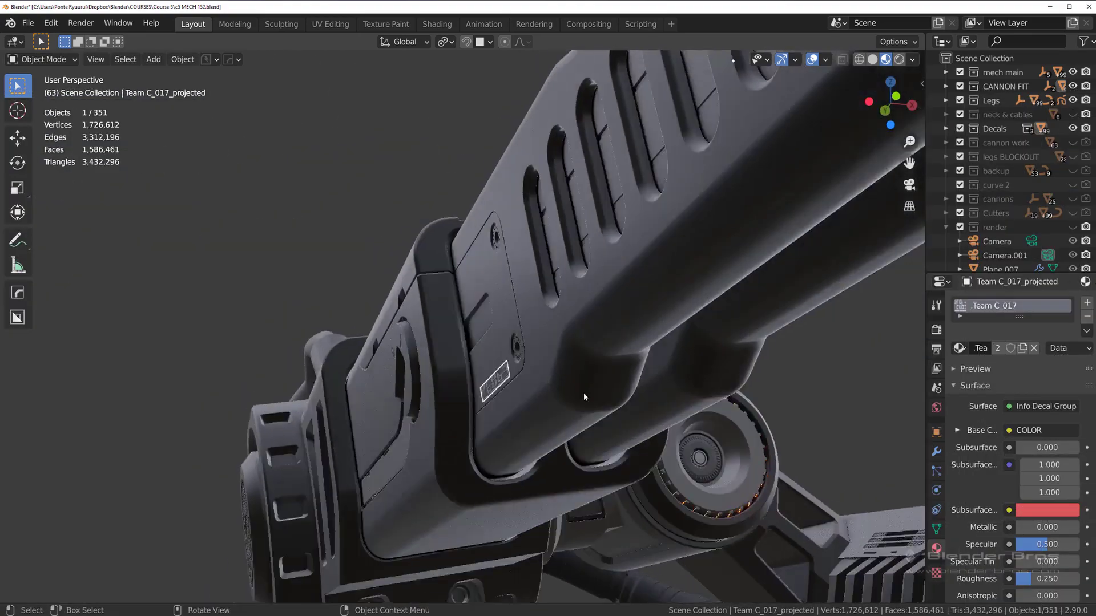
Mirror the projected text decal to the opposite cannon, using the central body as mirror object
{"action": "scroll", "coordinate": [583, 394], "scroll_direction": "down", "scroll_amount": 8}
{"action": "left_click", "coordinate": [693, 523], "text": "shift"}
{"action": "key", "text": "alt+x"}
{"action": "scroll", "coordinate": [571, 507], "scroll_direction": "down", "scroll_amount": 3}
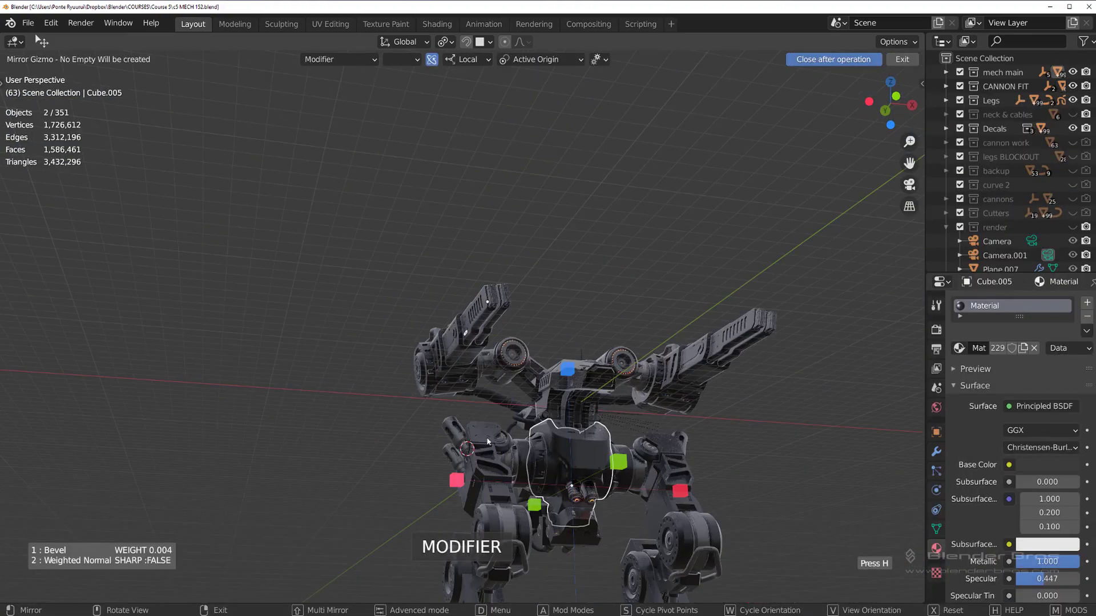
{"action": "left_click", "coordinate": [456, 481]}
Set the cannon text decal's subsurface to 1.000 and change its subsurface colour to a dark grey
{"action": "middle_click_drag", "start_coordinate": [468, 456], "coordinate": [576, 423]}
{"action": "scroll", "coordinate": [628, 354], "scroll_direction": "up", "scroll_amount": 8}
{"action": "left_click", "coordinate": [788, 347]}
{"action": "middle_click_drag", "start_coordinate": [788, 347], "coordinate": [539, 332]}
{"action": "scroll", "coordinate": [539, 333], "scroll_direction": "up", "scroll_amount": 4}
{"action": "key", "text": "ctrl+grave"}
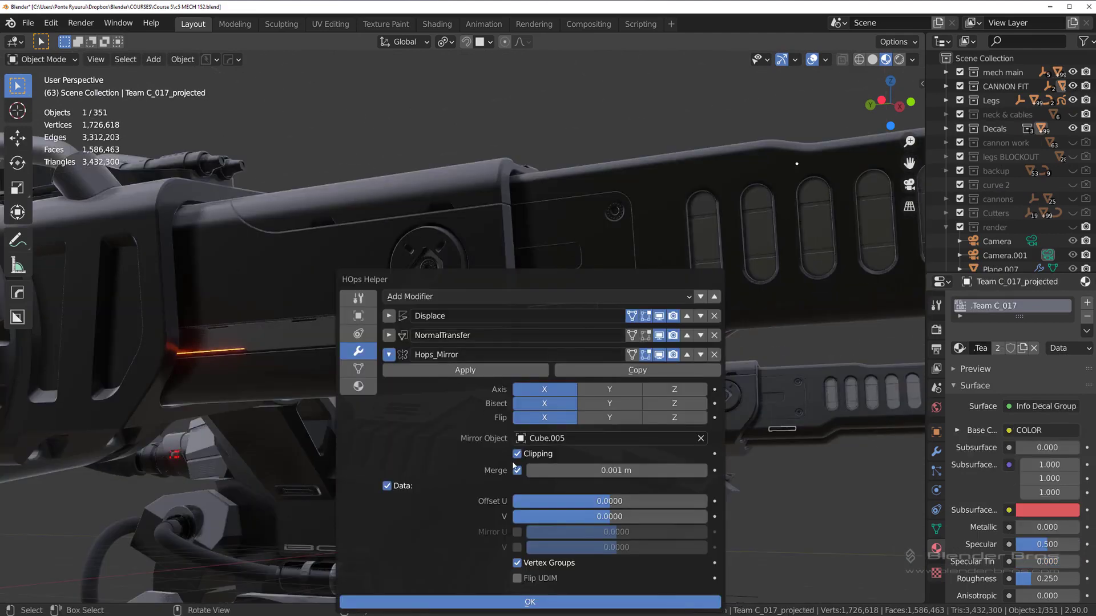
{"action": "scroll", "coordinate": [514, 291], "scroll_direction": "up", "scroll_amount": 5}
{"action": "middle_click_drag", "start_coordinate": [504, 286], "coordinate": [320, 348], "text": "shift"}
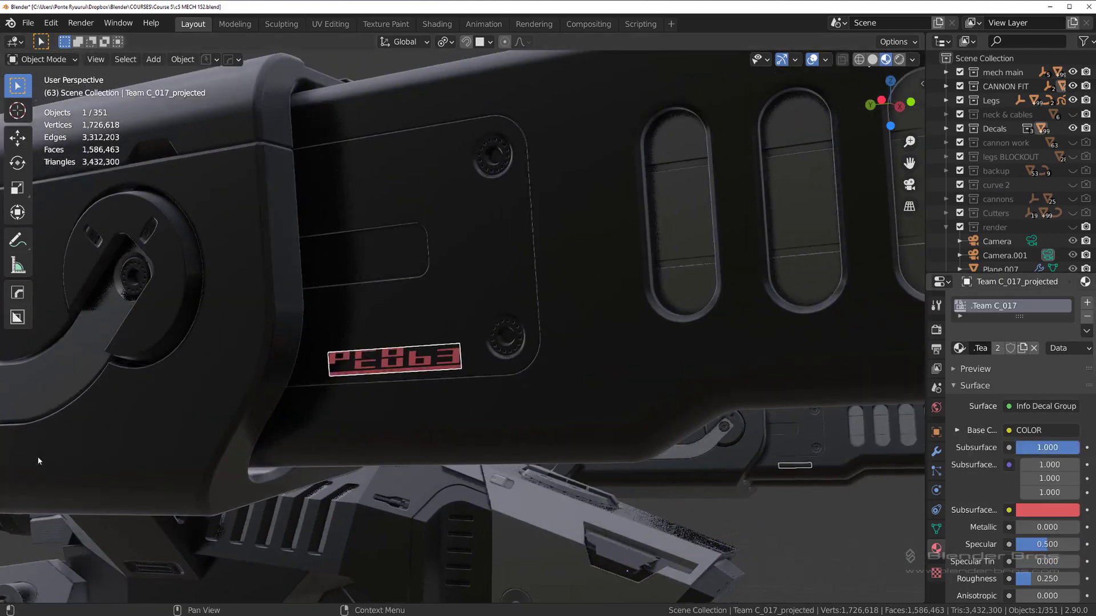
{"action": "left_click", "coordinate": [1034, 509]}
{"action": "left_click_drag", "start_coordinate": [1068, 399], "coordinate": [1067, 408]}
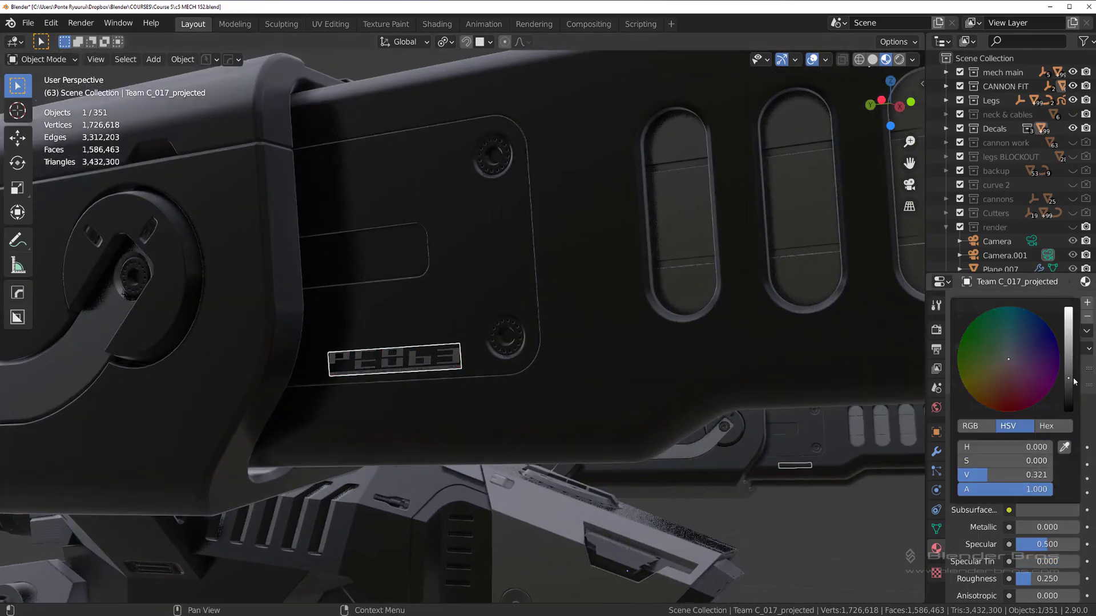
Examine the cannons and upper body from the front and the side, ending at the cannon's round joint
{"action": "scroll", "coordinate": [734, 509], "scroll_direction": "down", "scroll_amount": 10}
{"action": "middle_click_drag", "start_coordinate": [685, 456], "coordinate": [565, 416]}
{"action": "scroll", "coordinate": [571, 400], "scroll_direction": "up", "scroll_amount": 5}
{"action": "middle_click_drag", "start_coordinate": [457, 399], "coordinate": [508, 342], "text": "shift"}
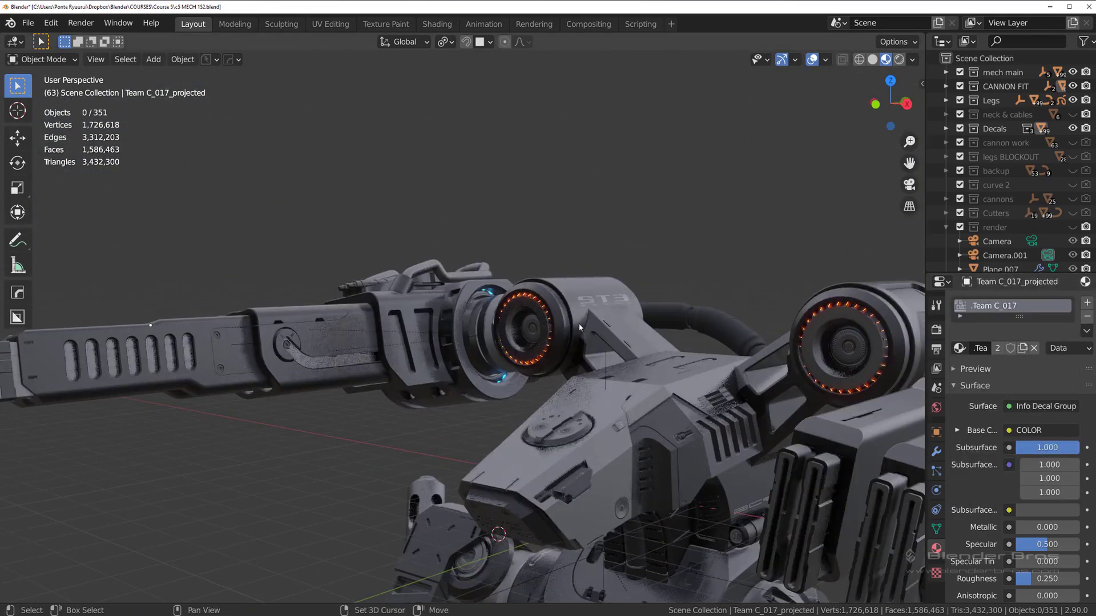
{"action": "middle_click_drag", "start_coordinate": [622, 325], "coordinate": [781, 325]}
{"action": "scroll", "coordinate": [711, 329], "scroll_direction": "down", "scroll_amount": 5}
{"action": "scroll", "coordinate": [636, 357], "scroll_direction": "up", "scroll_amount": 5}
{"action": "scroll", "coordinate": [606, 365], "scroll_direction": "up", "scroll_amount": 3}
{"action": "middle_click_drag", "start_coordinate": [635, 358], "coordinate": [605, 350], "text": "shift"}
Match the material of the circular bolt-hole decal inside the cannon's glowing ring to the surrounding dark metal
{"action": "left_click", "coordinate": [607, 364]}
{"action": "scroll", "coordinate": [607, 364], "scroll_direction": "down", "scroll_amount": 2}
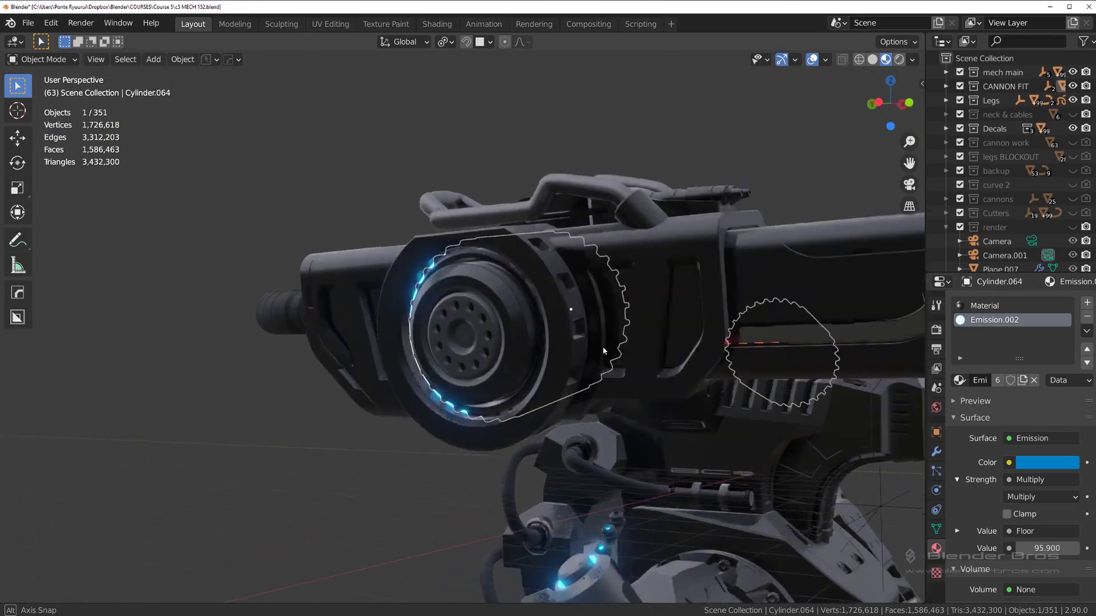
{"action": "scroll", "coordinate": [605, 350], "scroll_direction": "up", "scroll_amount": 1}
{"action": "left_click", "coordinate": [497, 327]}
{"action": "key", "text": "d"}
{"action": "left_click", "coordinate": [531, 208]}
{"action": "scroll", "coordinate": [531, 218], "scroll_direction": "down", "scroll_amount": 3}
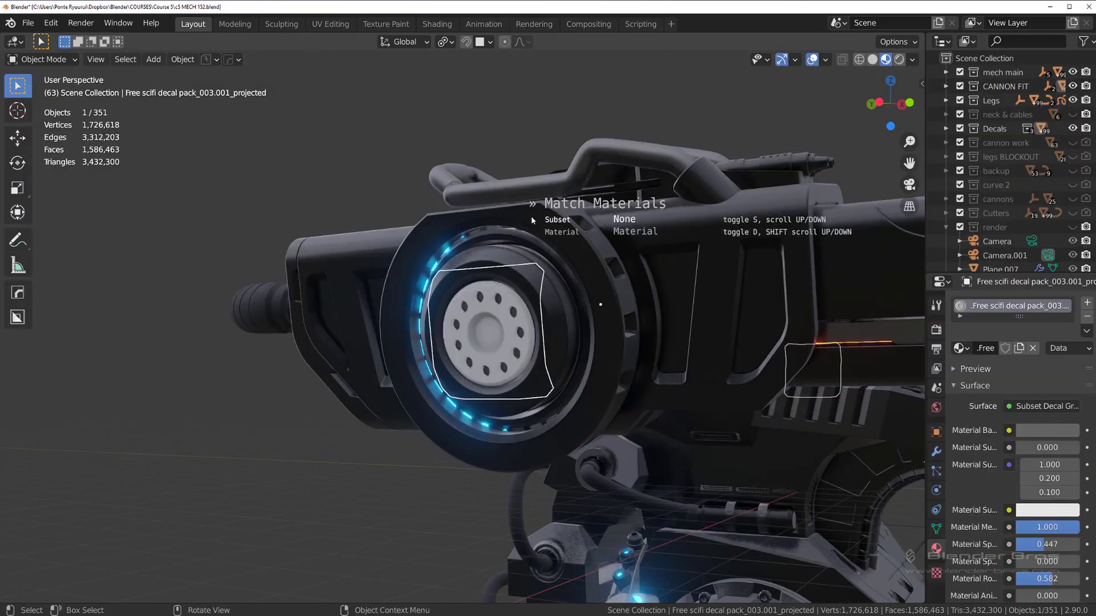
{"action": "left_click", "coordinate": [531, 219]}
Examine the circular joint decal on the opposite cannon and inspect the rest of the mech's body
{"action": "left_click", "coordinate": [445, 171]}
{"action": "scroll", "coordinate": [427, 274], "scroll_direction": "down", "scroll_amount": 5}
{"action": "middle_click_drag", "start_coordinate": [427, 275], "coordinate": [491, 240]}
{"action": "scroll", "coordinate": [448, 273], "scroll_direction": "up", "scroll_amount": 5}
{"action": "left_click", "coordinate": [497, 259]}
{"action": "scroll", "coordinate": [497, 259], "scroll_direction": "down", "scroll_amount": 3}
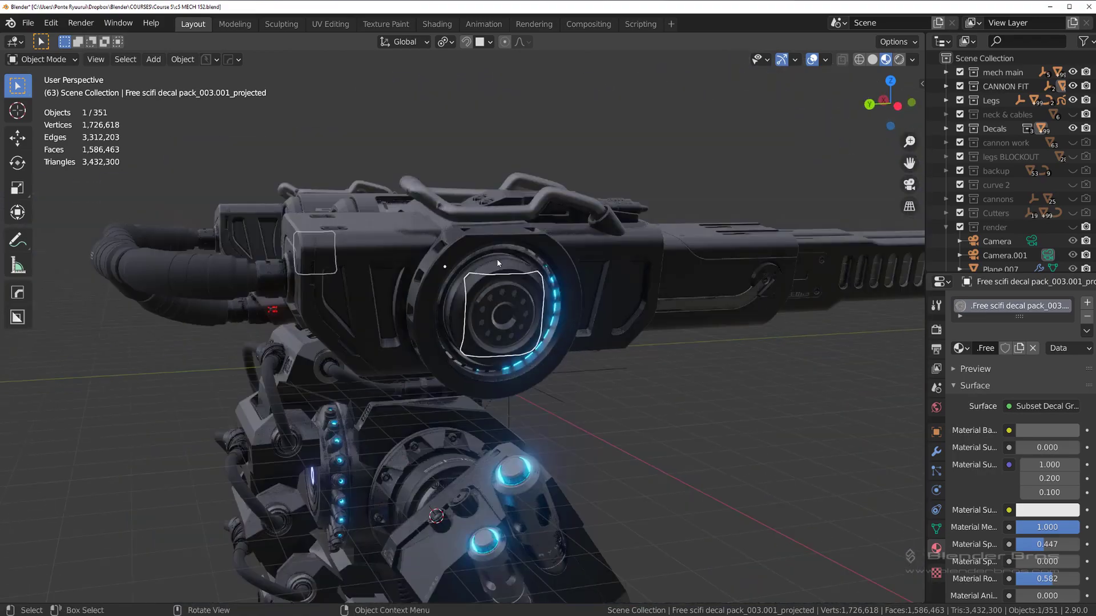
{"action": "left_click", "coordinate": [555, 302]}
{"action": "middle_click_drag", "start_coordinate": [555, 303], "coordinate": [434, 508]}
{"action": "scroll", "coordinate": [488, 279], "scroll_direction": "down", "scroll_amount": 4}
{"action": "scroll", "coordinate": [381, 338], "scroll_direction": "up", "scroll_amount": 5}
{"action": "scroll", "coordinate": [540, 322], "scroll_direction": "up", "scroll_amount": 5}
{"action": "scroll", "coordinate": [506, 352], "scroll_direction": "down", "scroll_amount": 6}
{"action": "scroll", "coordinate": [675, 320], "scroll_direction": "down", "scroll_amount": 3}
Insert the Panels v.3 023 decal on the body's side armour and move it towards the panel's lower corner
{"action": "left_click", "coordinate": [675, 333]}
{"action": "scroll", "coordinate": [438, 371], "scroll_direction": "up", "scroll_amount": 4}
{"action": "left_click", "coordinate": [439, 371]}
{"action": "key", "text": "d"}
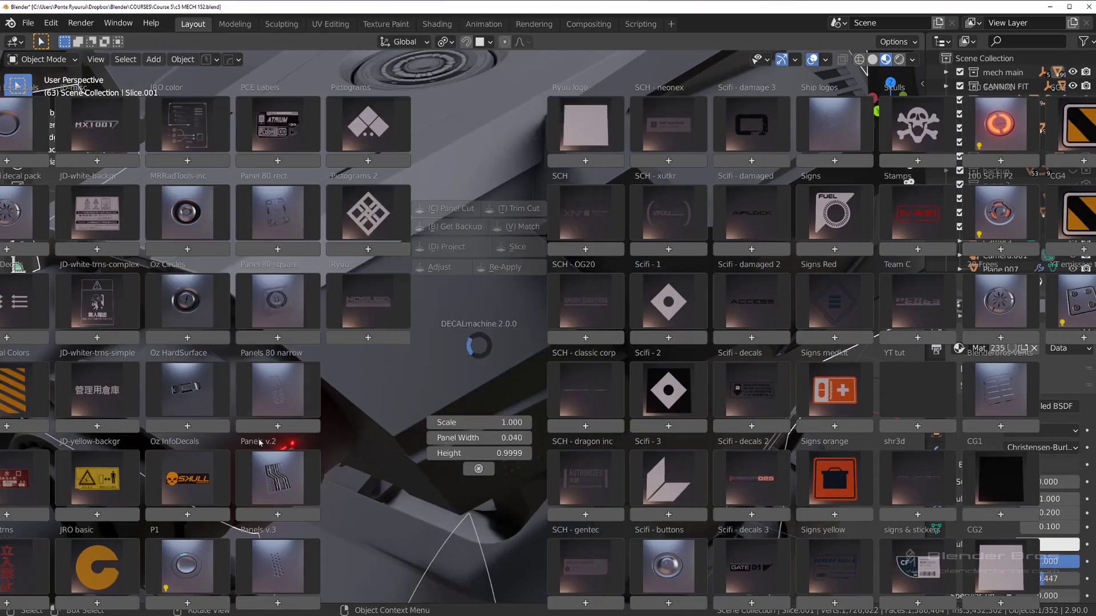
{"action": "left_click", "coordinate": [274, 564]}
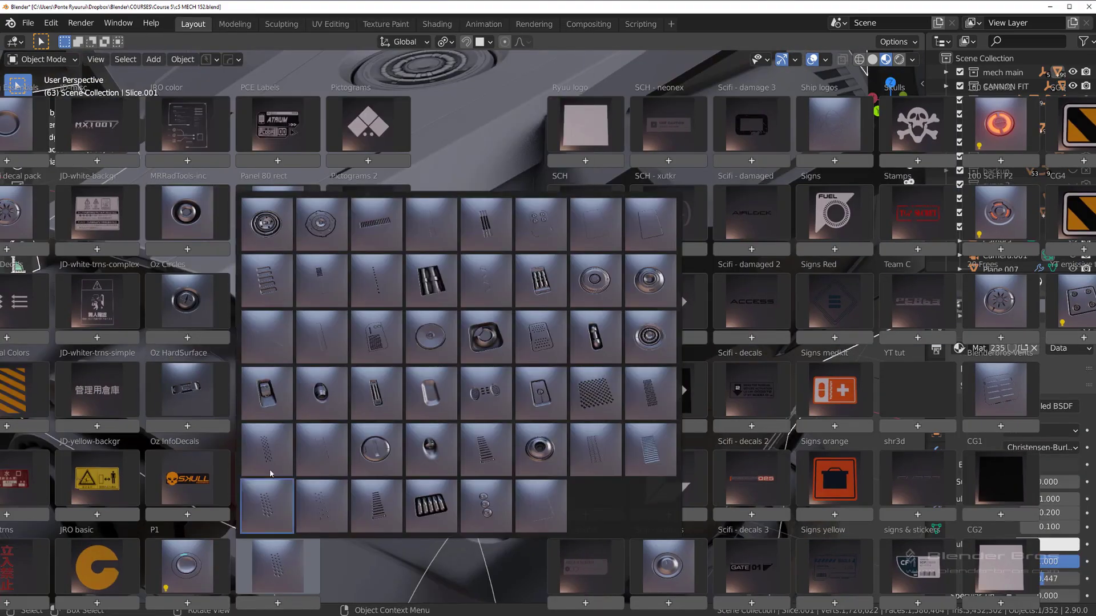
{"action": "left_click", "coordinate": [590, 337]}
{"action": "left_click", "coordinate": [507, 341]}
{"action": "key", "text": "g"}
{"action": "left_click", "coordinate": [404, 364]}
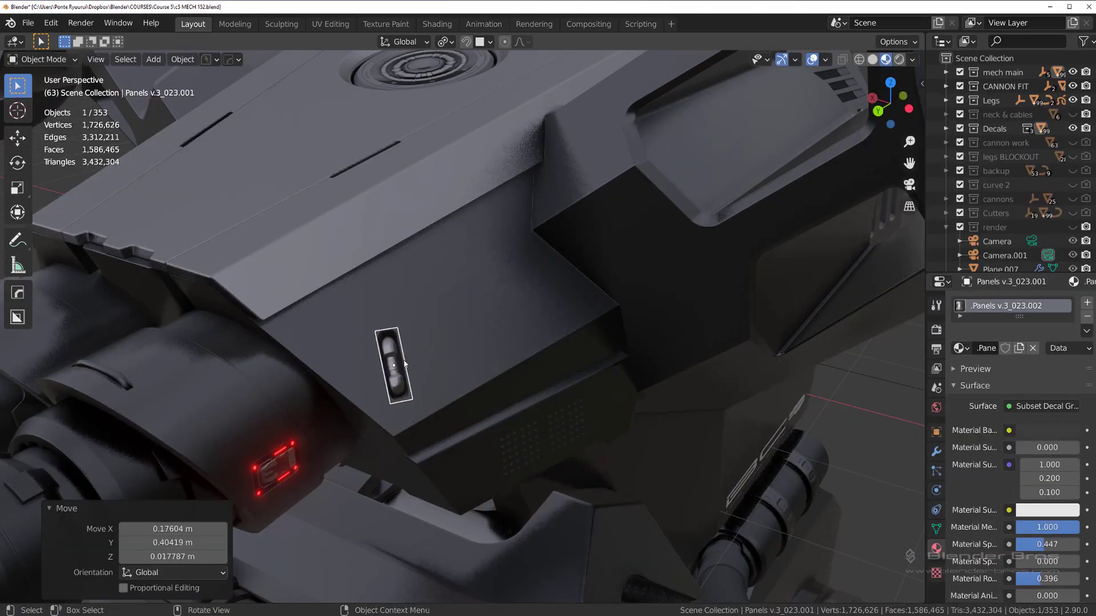
Rotate the Panels v.3 023 decal so it slants parallel to the side armour's short diagonal edge
{"action": "key", "text": "d"}
{"action": "left_click", "coordinate": [380, 272]}
{"action": "scroll", "coordinate": [381, 272], "scroll_direction": "up", "scroll_amount": 1}
{"action": "scroll", "coordinate": [382, 271], "scroll_direction": "down", "scroll_amount": 2, "text": "ctrl+shift"}
{"action": "left_click", "coordinate": [382, 272]}
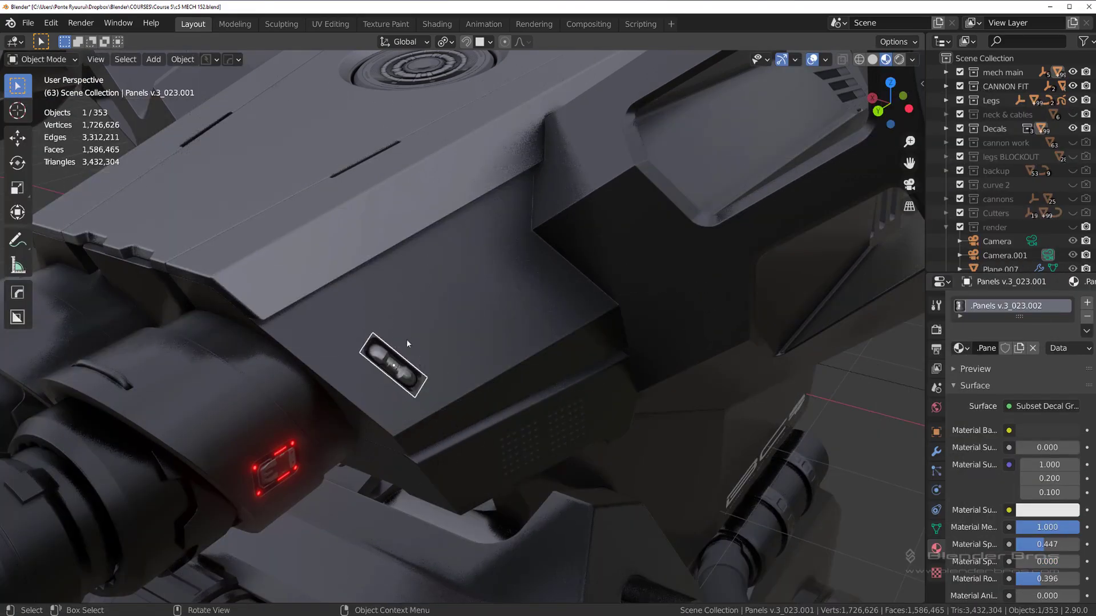
Enlarge the slanted decal slightly and move it close to the side armour's lower corner
{"action": "key", "text": "g"}
{"action": "left_click", "coordinate": [386, 337]}
{"action": "key", "text": "s"}
{"action": "left_click", "coordinate": [427, 358]}
{"action": "key", "text": "s"}
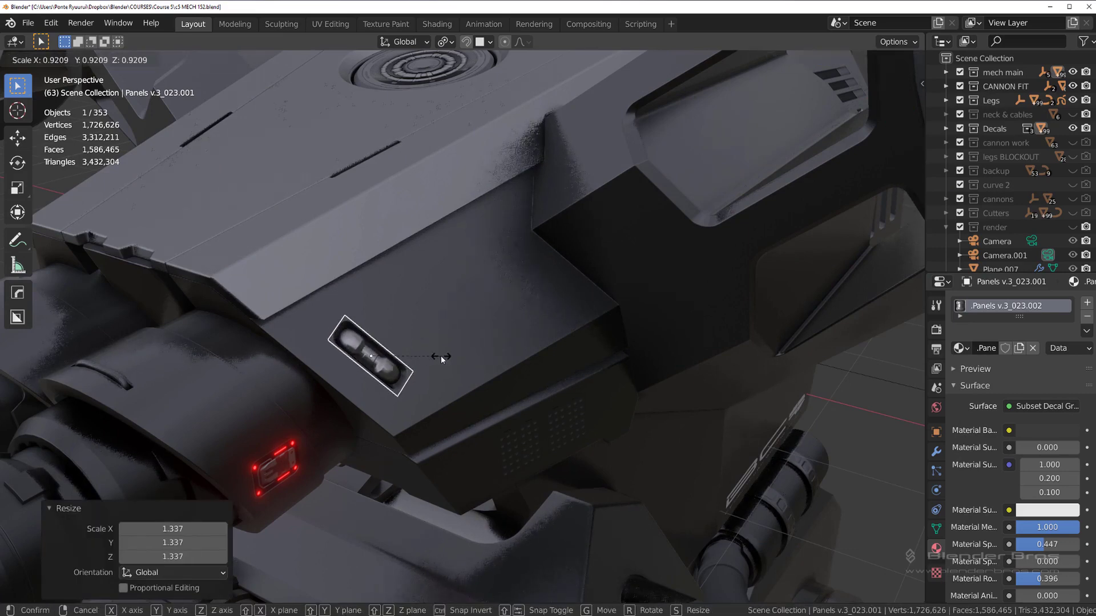
{"action": "left_click", "coordinate": [430, 357]}
{"action": "key", "text": "g"}
{"action": "left_click", "coordinate": [380, 385]}
{"action": "right_click", "coordinate": [380, 385]}
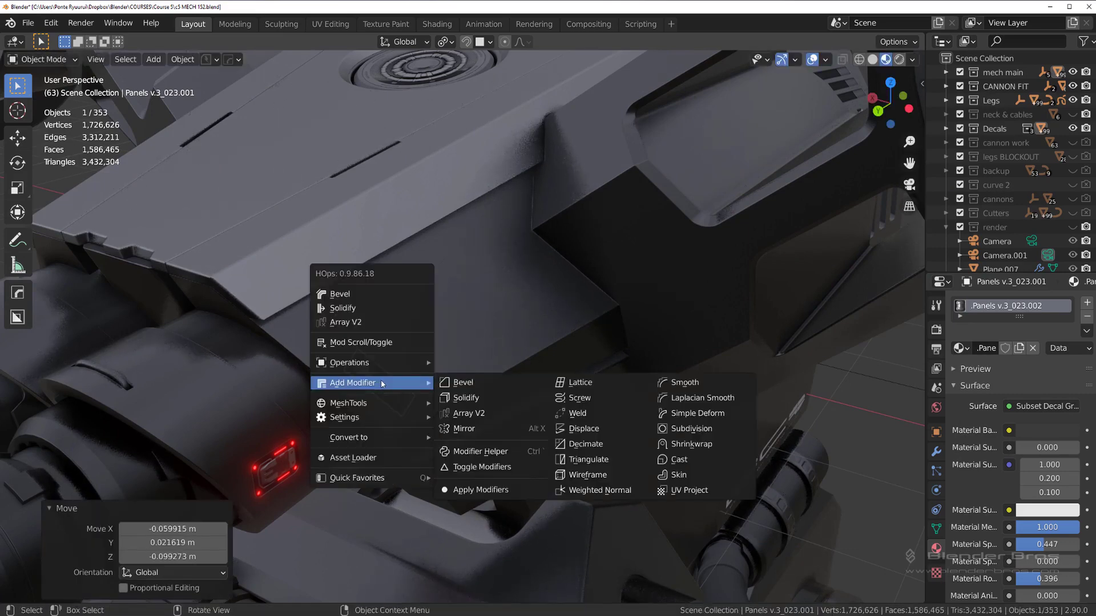
{"action": "left_click", "coordinate": [409, 320]}
{"action": "key", "text": "x"}
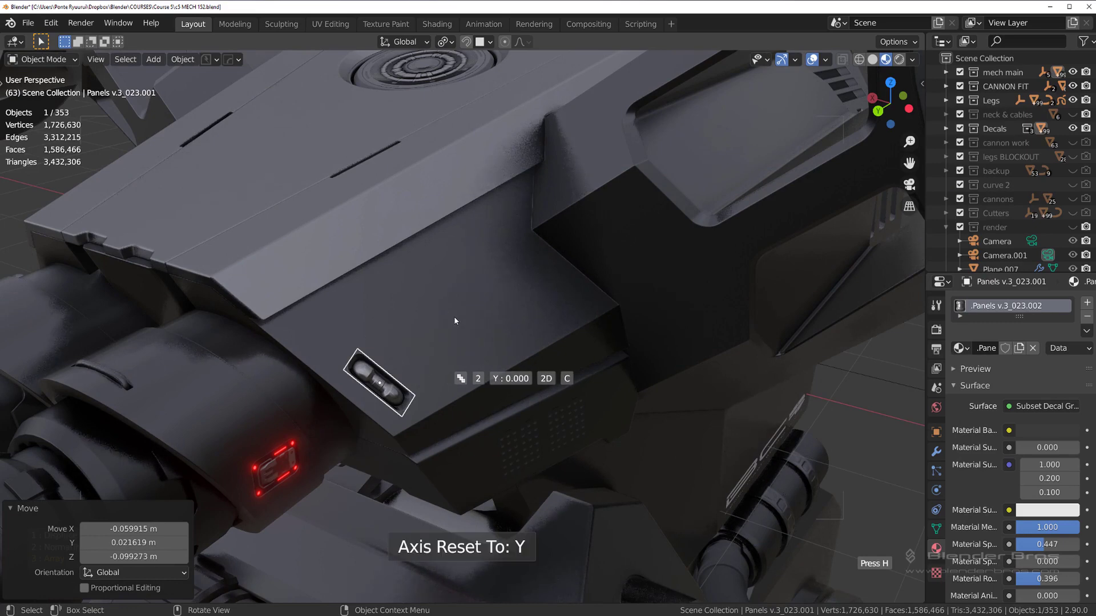
{"action": "right_click", "coordinate": [467, 340]}
{"action": "key", "text": "ctrl+z"}
Nudge the slanted Panels v.3 023 decal into place close to the side armour's lower corner
{"action": "scroll", "coordinate": [393, 363], "scroll_direction": "up", "scroll_amount": 2}
{"action": "key", "text": "g"}
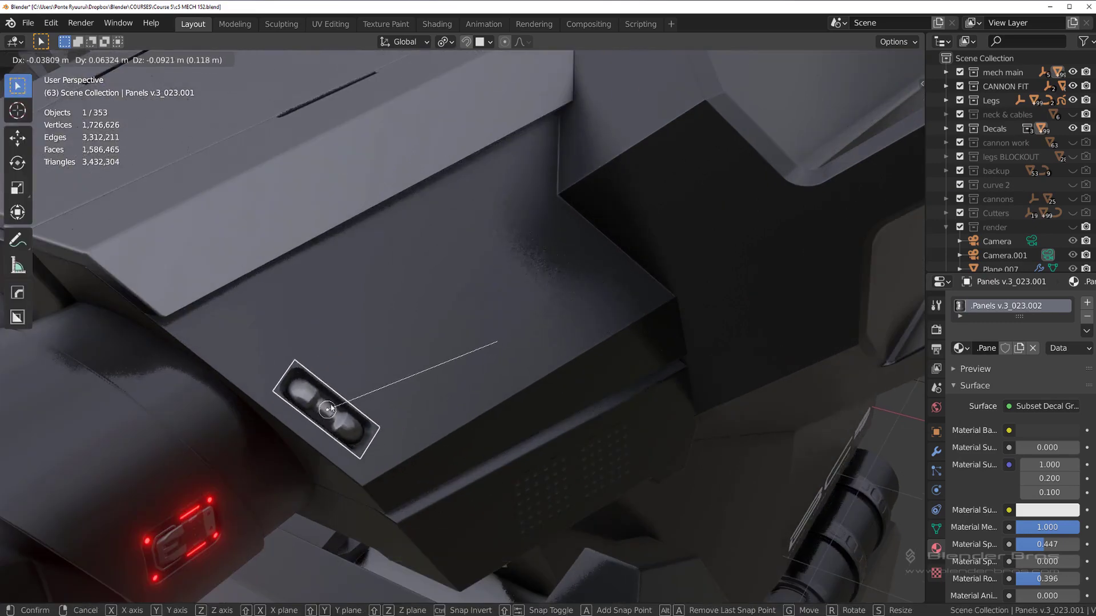
{"action": "left_click", "coordinate": [363, 399]}
Try to duplicate the slanted decal along the global Y axis and delete the extra copy
{"action": "scroll", "coordinate": [342, 389], "scroll_direction": "down", "scroll_amount": 2}
{"action": "key", "text": "shift+d"}
{"action": "key", "text": "y"}
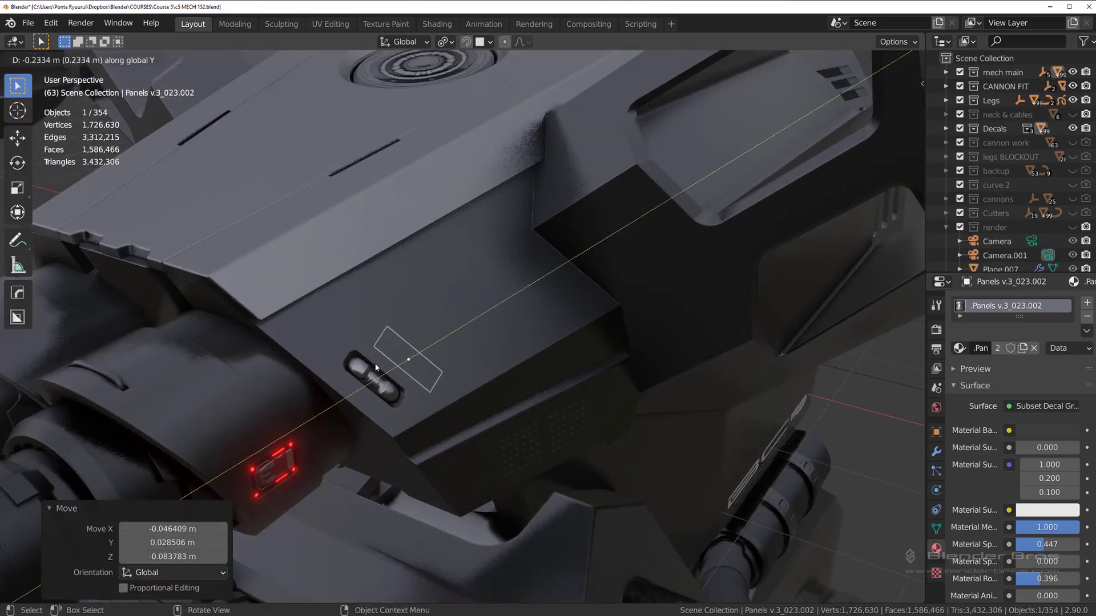
{"action": "right_click", "coordinate": [451, 336]}
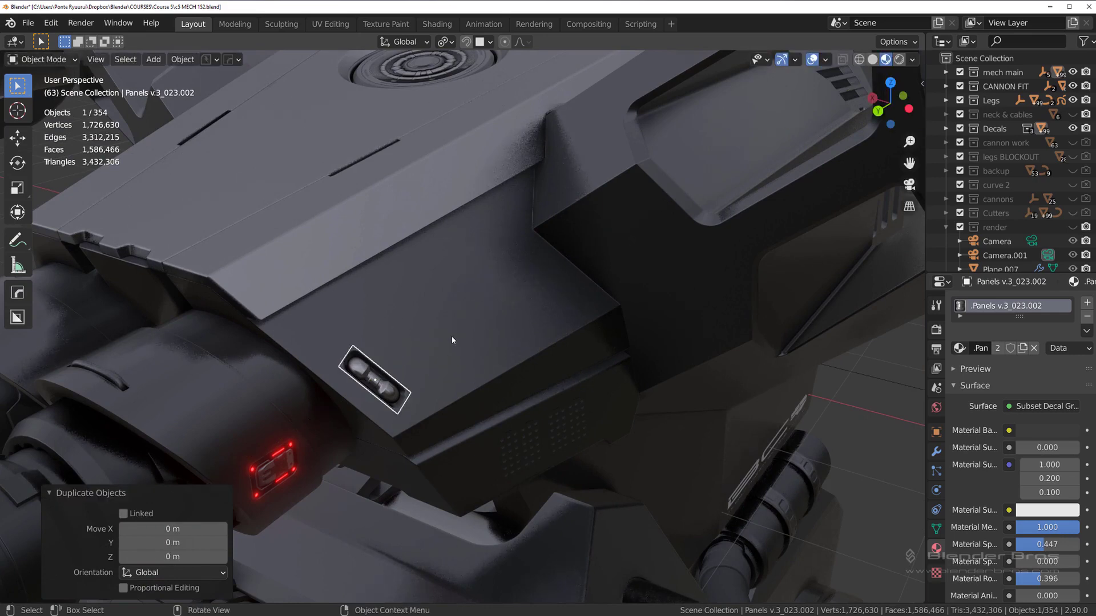
{"action": "key", "text": "Delete"}
{"action": "left_click", "coordinate": [394, 376]}
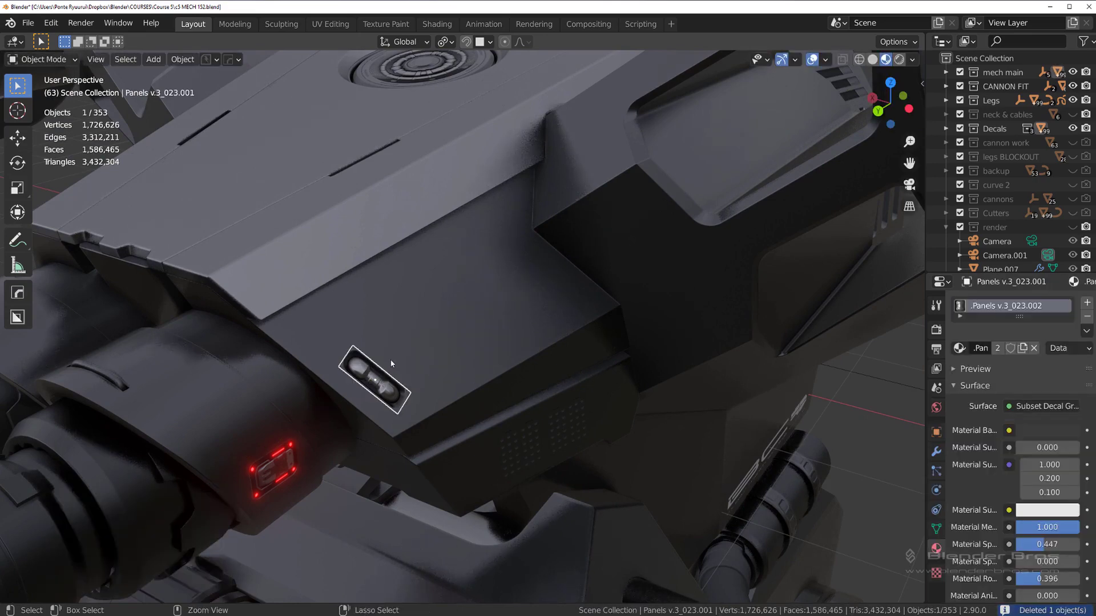
Try to apply the slanted decal's rotation and repeat it with an Array V2 modifier
{"action": "key", "text": "ctrl+a"}
{"action": "left_click", "coordinate": [389, 348]}
{"action": "key", "text": "q"}
{"action": "left_click", "coordinate": [389, 349]}
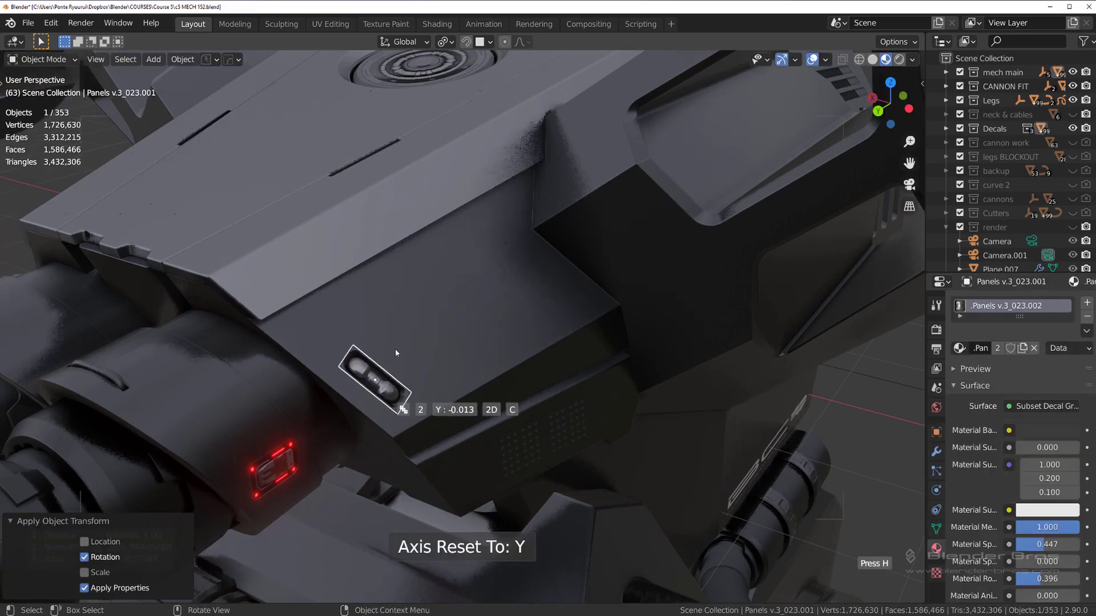
{"action": "middle_click_drag", "start_coordinate": [284, 416], "coordinate": [320, 365]}
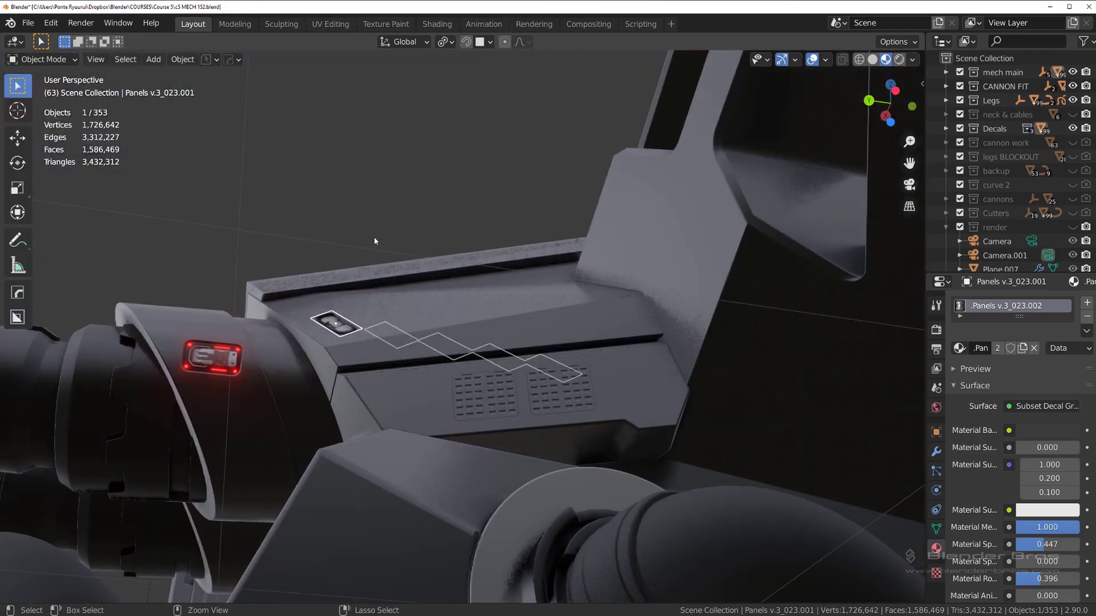
{"action": "middle_click_drag", "start_coordinate": [375, 242], "coordinate": [415, 343]}
{"action": "key", "text": "ctrl+s"}
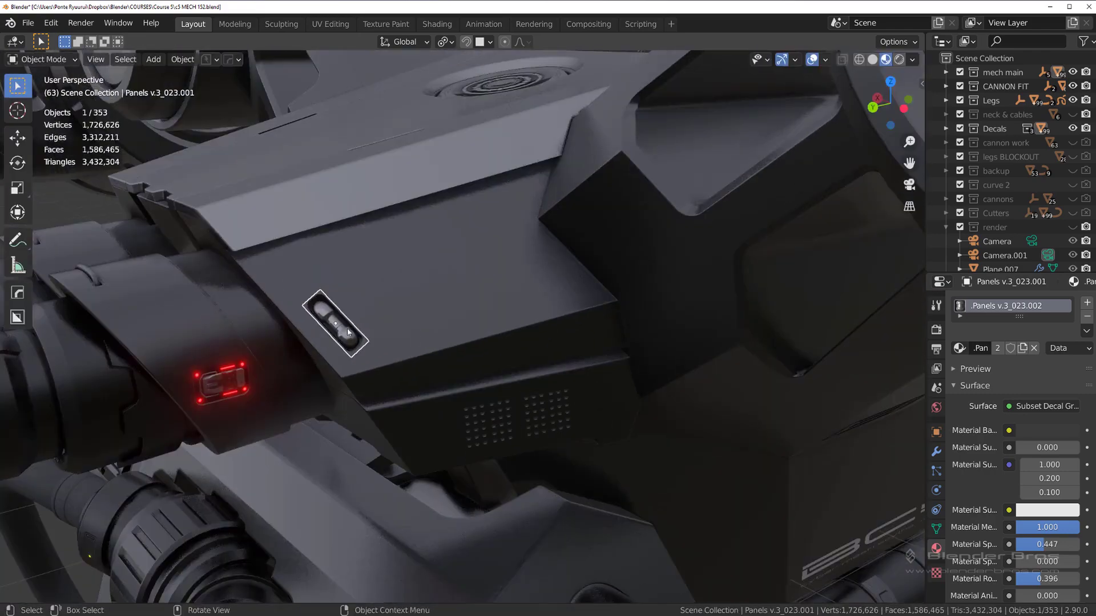
Duplicate the slanted decal twice along the side armour's lower edge and even out the spacing of the three
{"action": "scroll", "coordinate": [347, 328], "scroll_direction": "up", "scroll_amount": 2}
{"action": "key", "text": "shift+d"}
{"action": "left_click", "coordinate": [342, 307]}
{"action": "key", "text": "shift+d"}
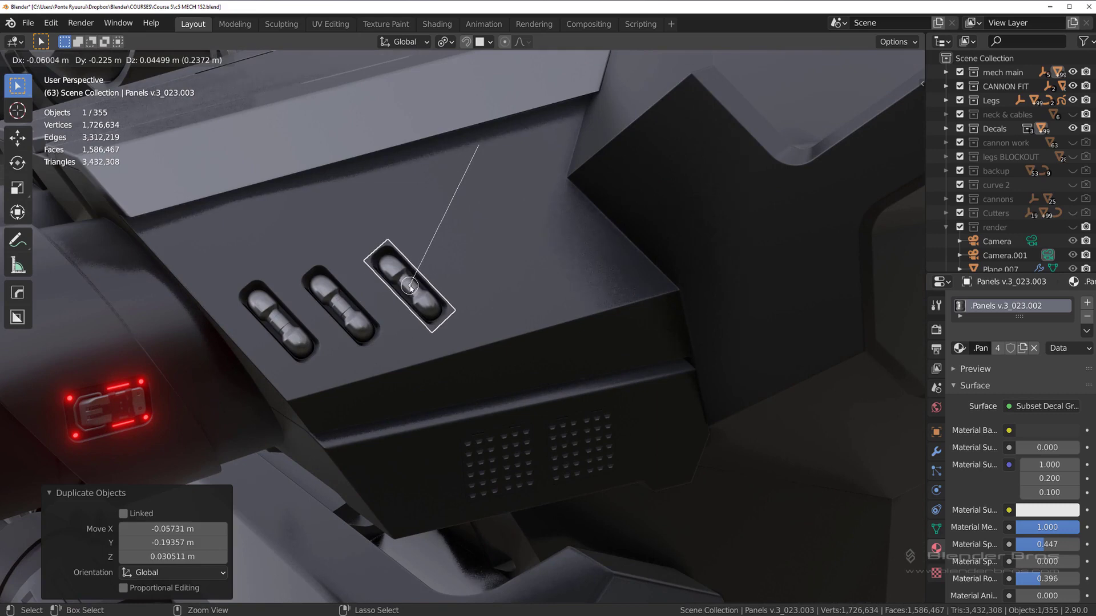
{"action": "key", "text": "g"}
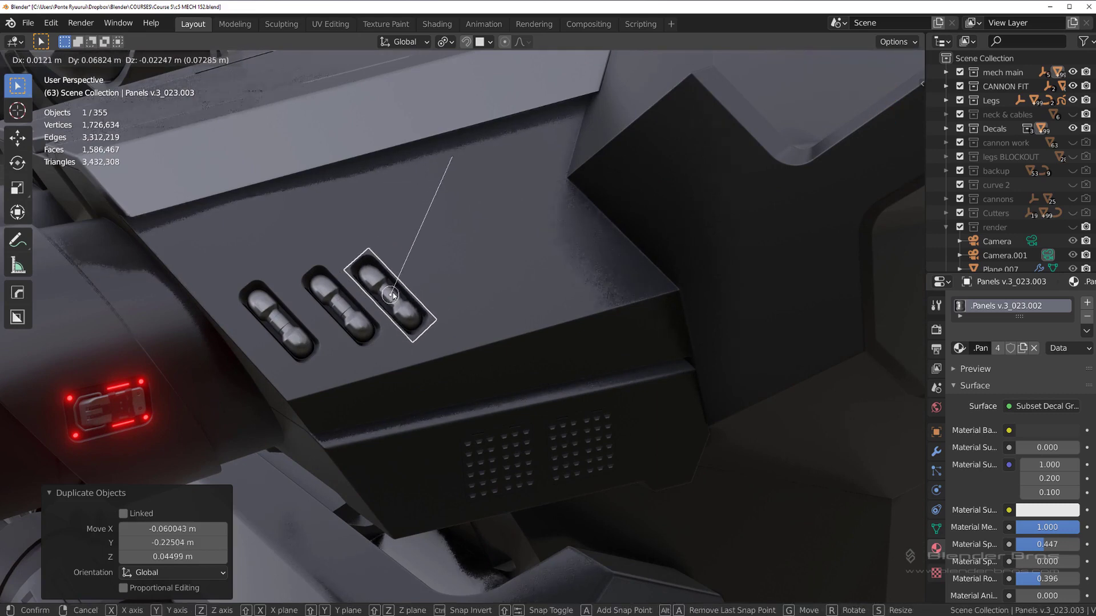
{"action": "left_click", "coordinate": [395, 294]}
{"action": "left_click", "coordinate": [280, 320]}
{"action": "key", "text": "g"}
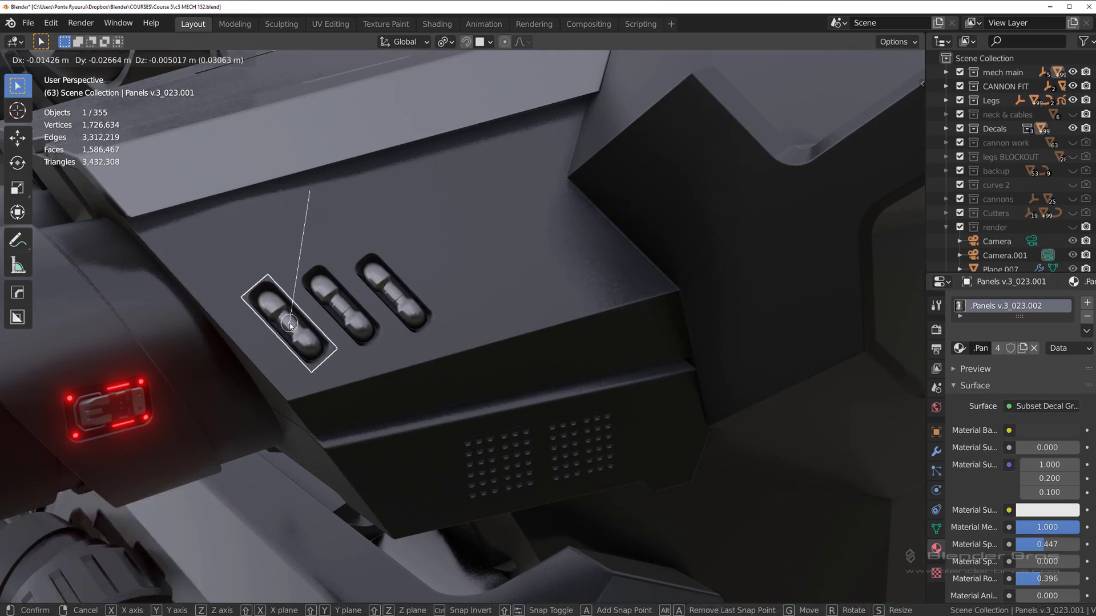
{"action": "left_click", "coordinate": [290, 327]}
Project the row of three slanted decals onto the side armour
{"action": "left_click", "coordinate": [344, 308], "text": "shift"}
{"action": "left_click", "coordinate": [393, 294], "text": "shift"}
{"action": "middle_click_drag", "start_coordinate": [402, 286], "coordinate": [410, 238]}
{"action": "key", "text": "d"}
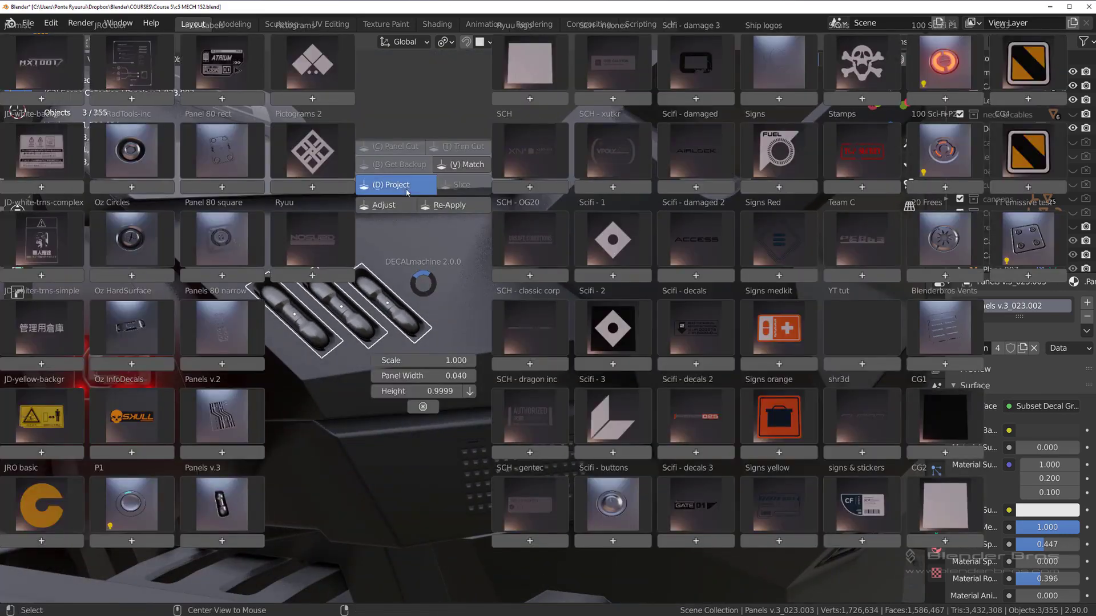
{"action": "left_click", "coordinate": [407, 190]}
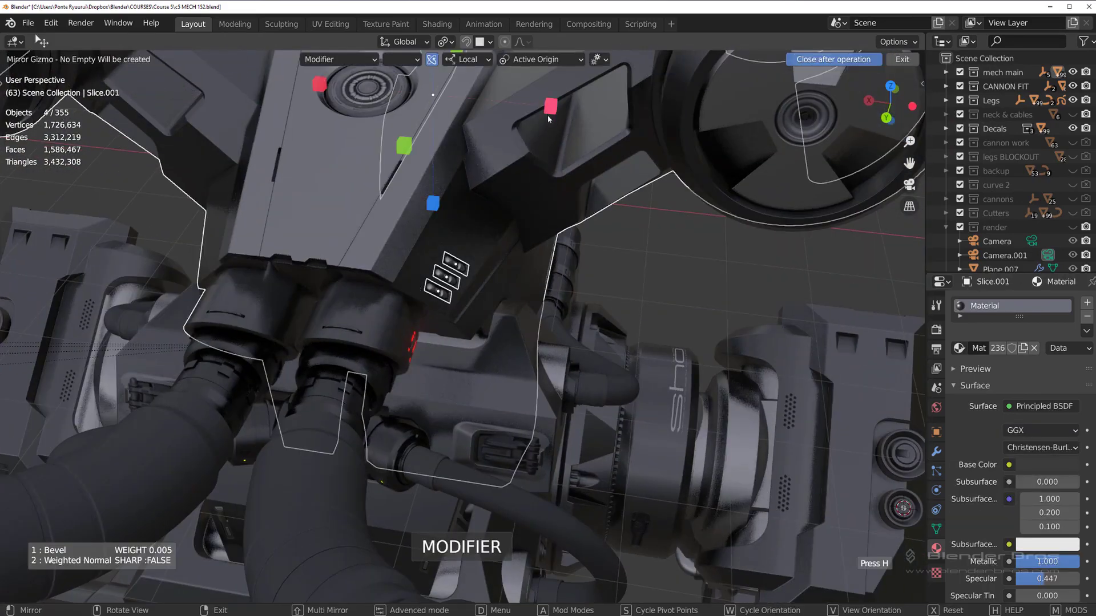
Mirror the three decals to the body's opposite side across X and match their material to the armour
{"action": "left_click", "coordinate": [549, 109]}
{"action": "key", "text": "d"}
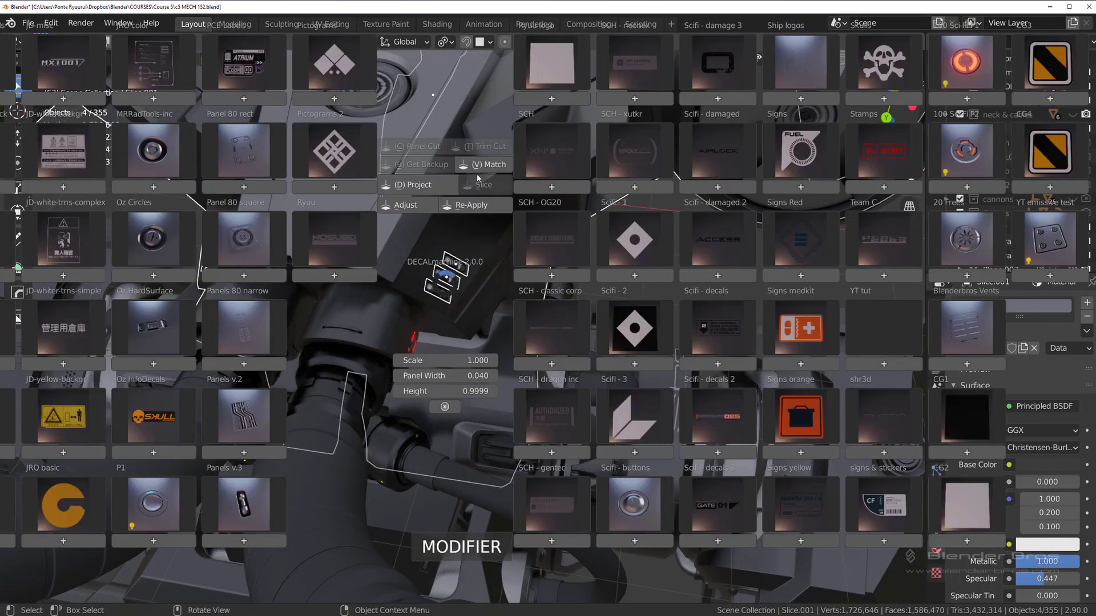
{"action": "left_click", "coordinate": [478, 173]}
{"action": "left_click", "coordinate": [491, 174]}
{"action": "key", "text": "alt+a"}
{"action": "middle_click_drag", "start_coordinate": [491, 174], "coordinate": [433, 385]}
Insert the Oz HardSurface 051 decal on the upper armour and move it beside the panel seam
{"action": "key", "text": "d"}
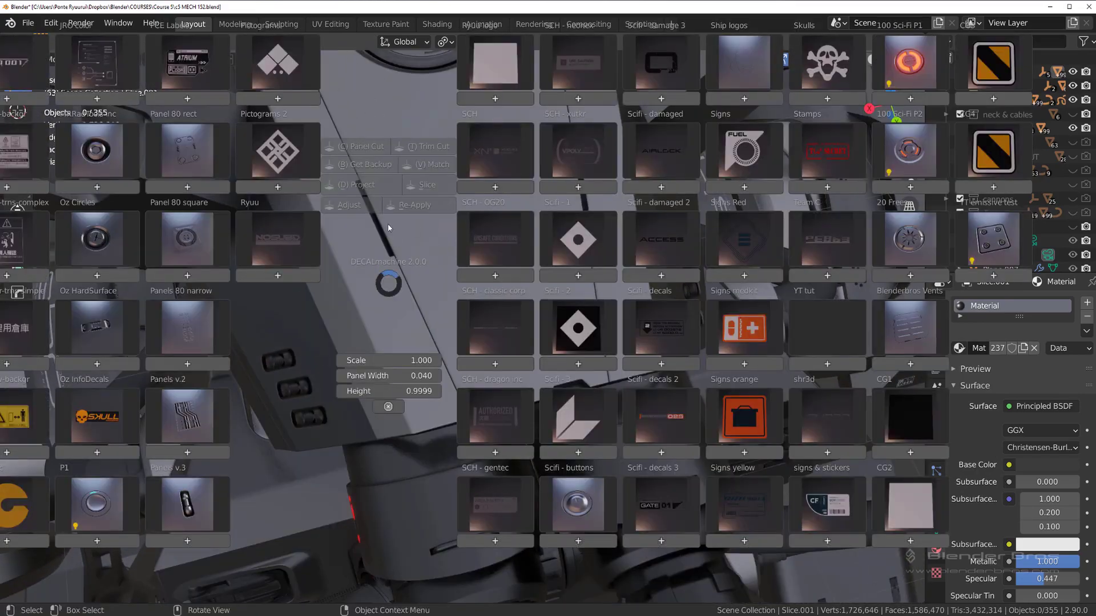
{"action": "left_click", "coordinate": [118, 323]}
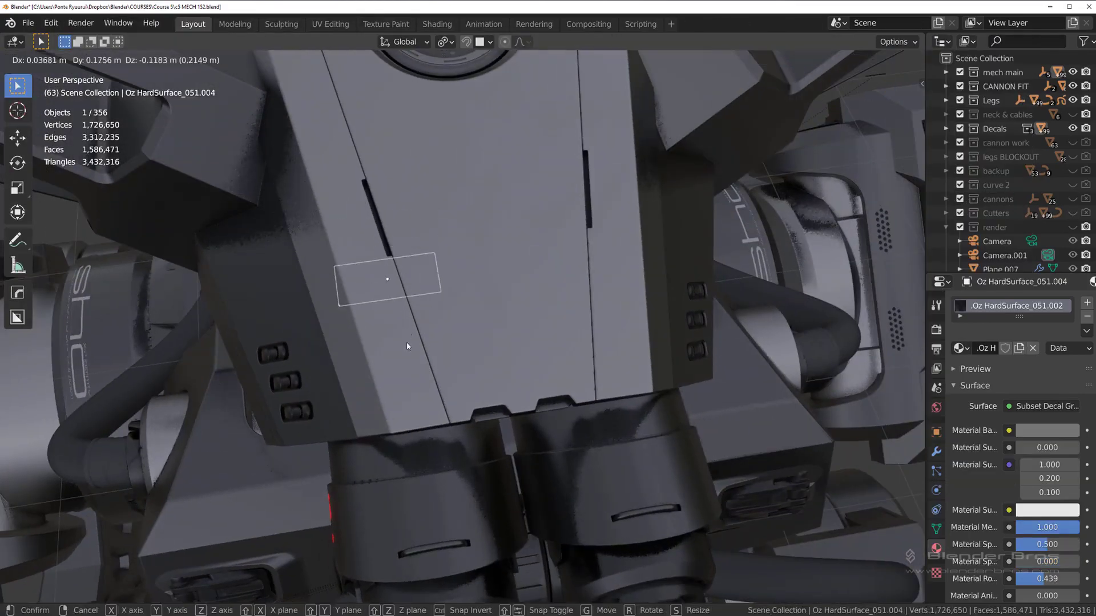
{"action": "left_click", "coordinate": [414, 368]}
Turn the Oz HardSurface 051 decal lengthwise along the seam and place it near the upper armour's end corner
{"action": "key", "text": "d"}
{"action": "left_click", "coordinate": [386, 270]}
{"action": "scroll", "coordinate": [387, 270], "scroll_direction": "down", "scroll_amount": 2}
{"action": "left_click", "coordinate": [388, 271]}
{"action": "middle_click_drag", "start_coordinate": [388, 271], "coordinate": [411, 312]}
{"action": "key", "text": "d"}
{"action": "left_click", "coordinate": [374, 232]}
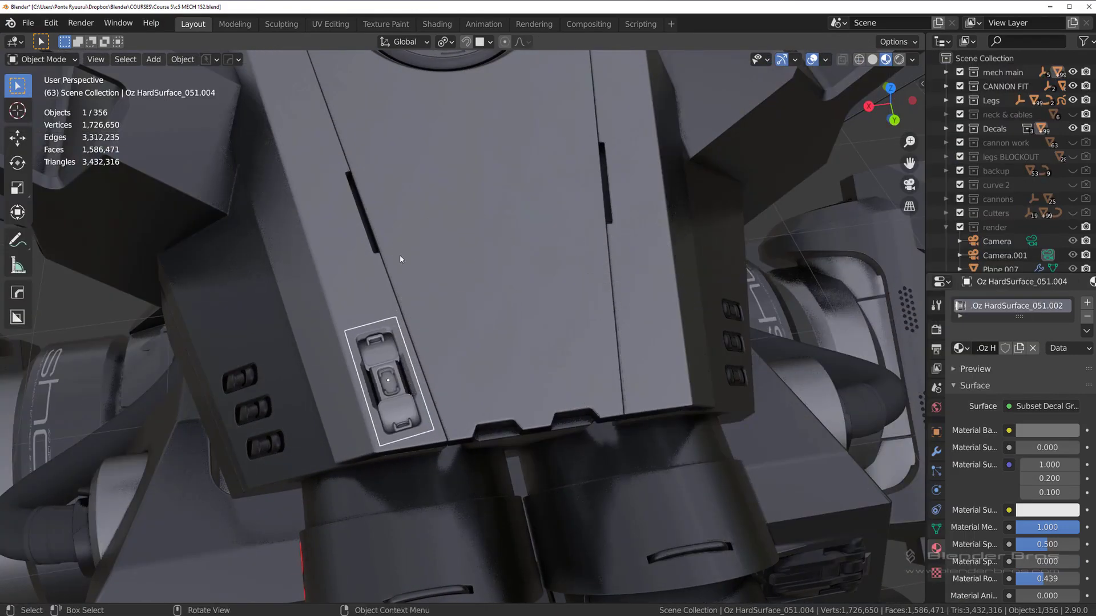
Project the Oz HardSurface 051 decal onto the upper armour and mirror it to the opposite side
{"action": "key", "text": "d"}
{"action": "left_click", "coordinate": [407, 192]}
{"action": "key", "text": "d"}
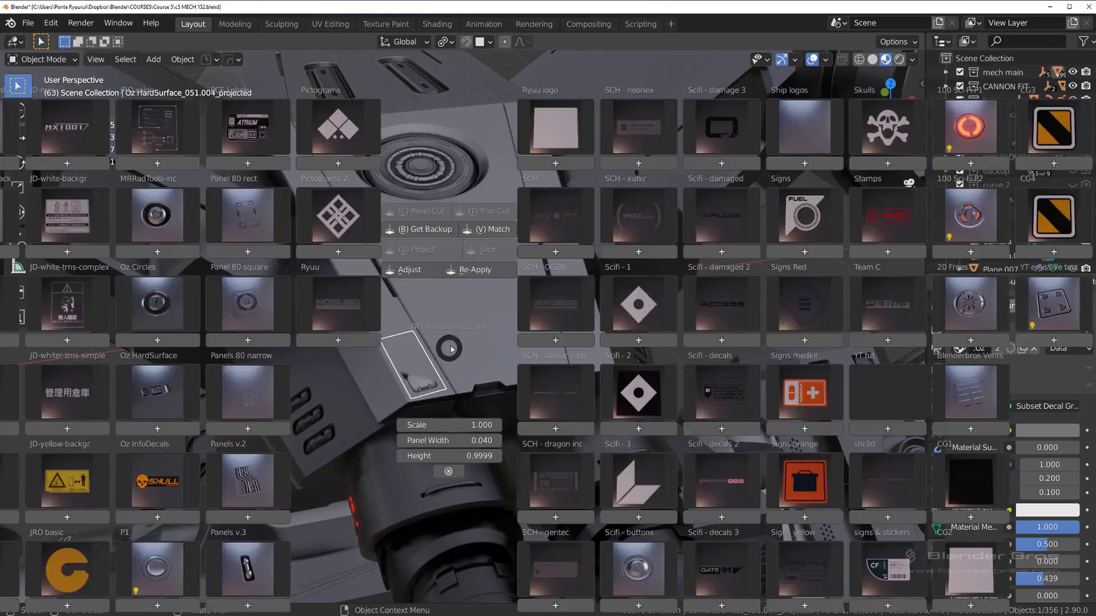
{"action": "left_click", "coordinate": [413, 266]}
{"action": "left_click", "coordinate": [446, 295]}
{"action": "left_click", "coordinate": [378, 298], "text": "shift"}
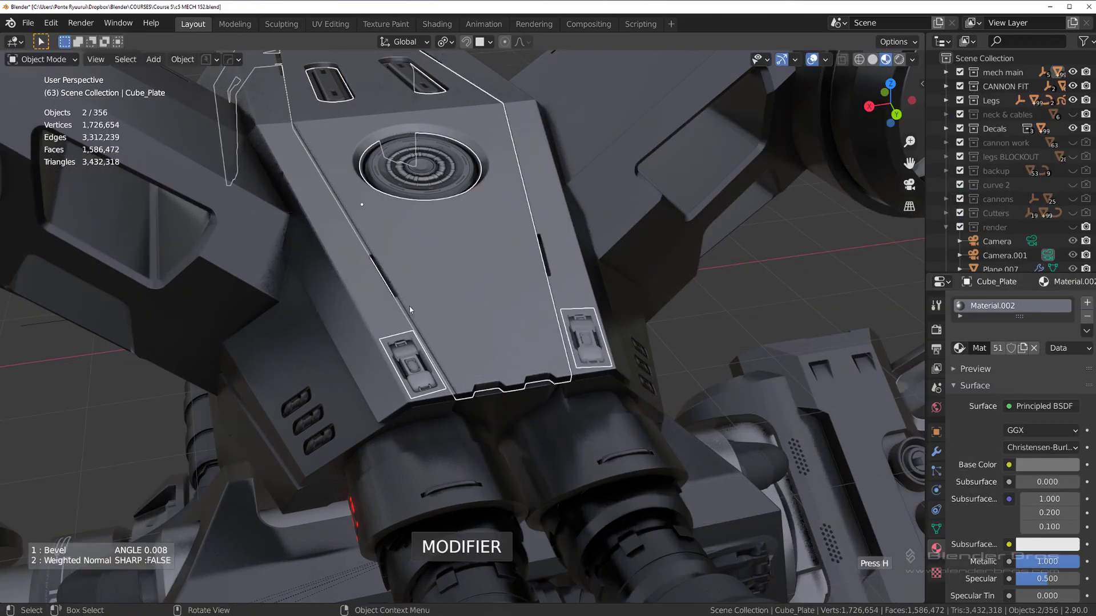
Match the mirrored Oz HardSurface 051 decals' material to the central armour plate
{"action": "key", "text": "d"}
{"action": "left_click", "coordinate": [470, 191]}
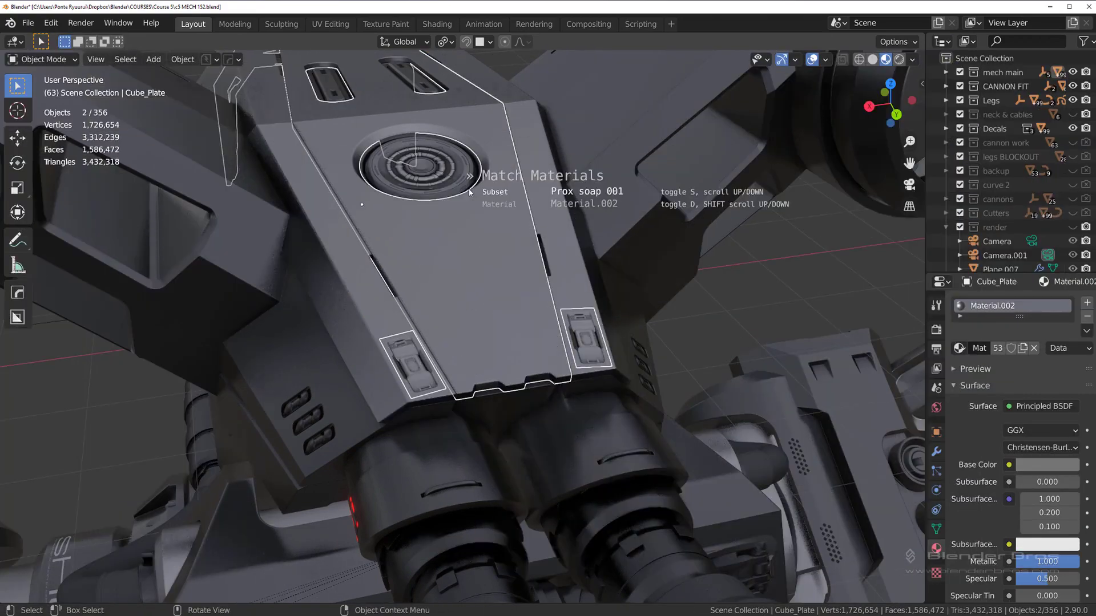
{"action": "left_click", "coordinate": [469, 193]}
{"action": "left_click", "coordinate": [631, 311]}
Examine the rest of the body's armour and the small plate in the recessed side hatch
{"action": "scroll", "coordinate": [594, 240], "scroll_direction": "down", "scroll_amount": 5}
{"action": "left_click", "coordinate": [563, 174]}
{"action": "scroll", "coordinate": [554, 188], "scroll_direction": "up", "scroll_amount": 3}
{"action": "middle_click_drag", "start_coordinate": [551, 200], "coordinate": [445, 246]}
{"action": "scroll", "coordinate": [446, 245], "scroll_direction": "up", "scroll_amount": 3}
{"action": "middle_click_drag", "start_coordinate": [447, 245], "coordinate": [480, 335]}
{"action": "scroll", "coordinate": [414, 258], "scroll_direction": "up", "scroll_amount": 1}
{"action": "left_click", "coordinate": [402, 334]}
{"action": "scroll", "coordinate": [422, 336], "scroll_direction": "up", "scroll_amount": 3}
{"action": "left_click", "coordinate": [480, 334]}
{"action": "scroll", "coordinate": [480, 336], "scroll_direction": "up", "scroll_amount": 2}
{"action": "key", "text": "d"}
{"action": "left_click", "coordinate": [188, 369]}
{"action": "key", "text": "Escape"}
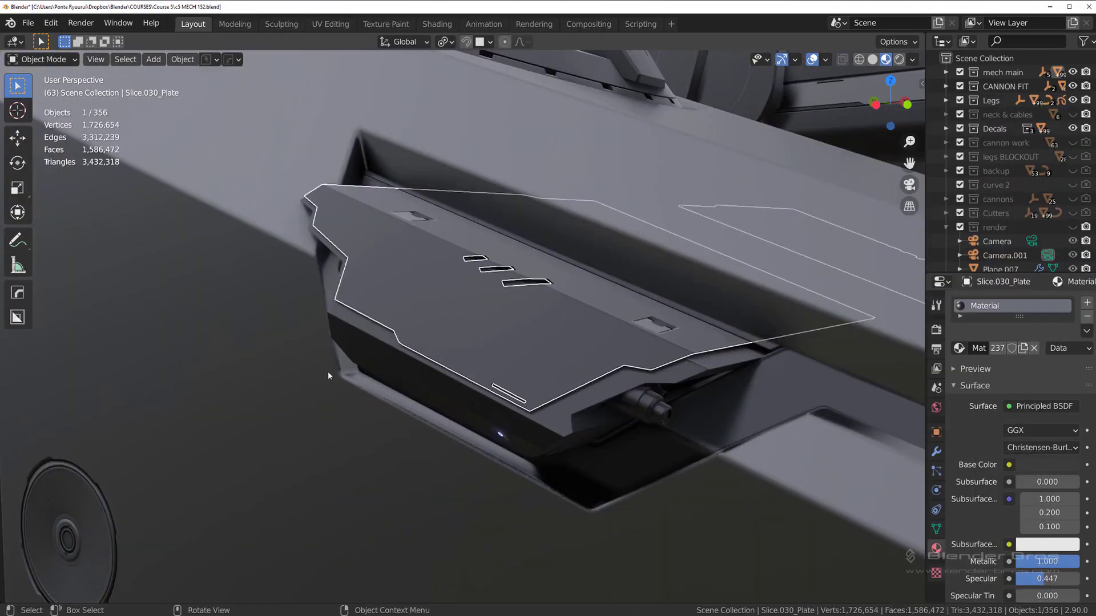
Insert the Panels v.3 035 screw decal on the hatch plate, scale it to about 0.197 and place it near the lower corner
{"action": "key", "text": "d"}
{"action": "left_click", "coordinate": [302, 563]}
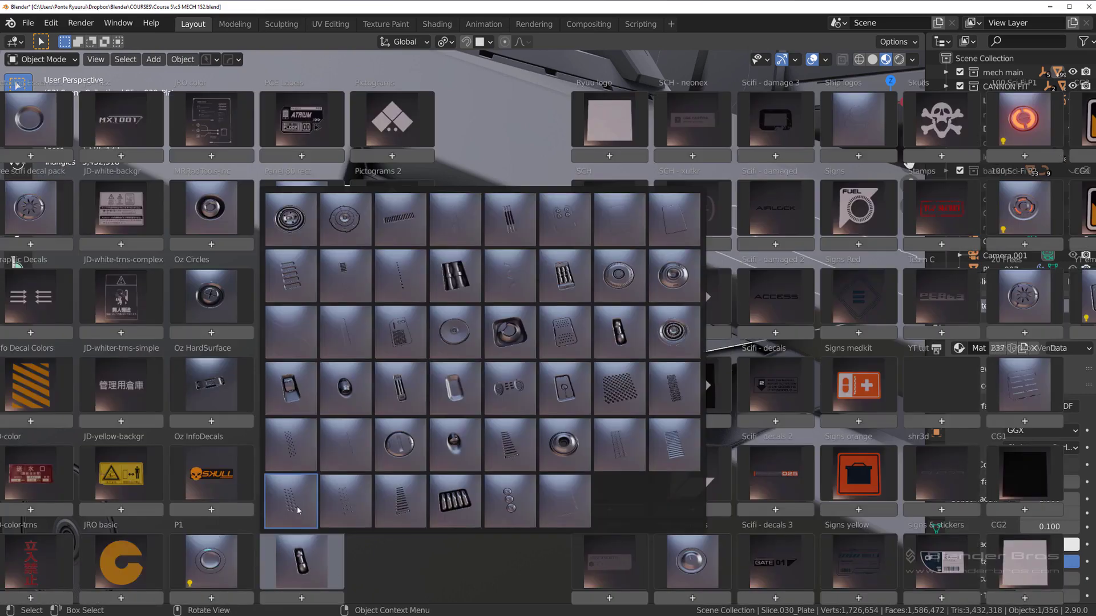
{"action": "left_click", "coordinate": [452, 441]}
{"action": "key", "text": "s"}
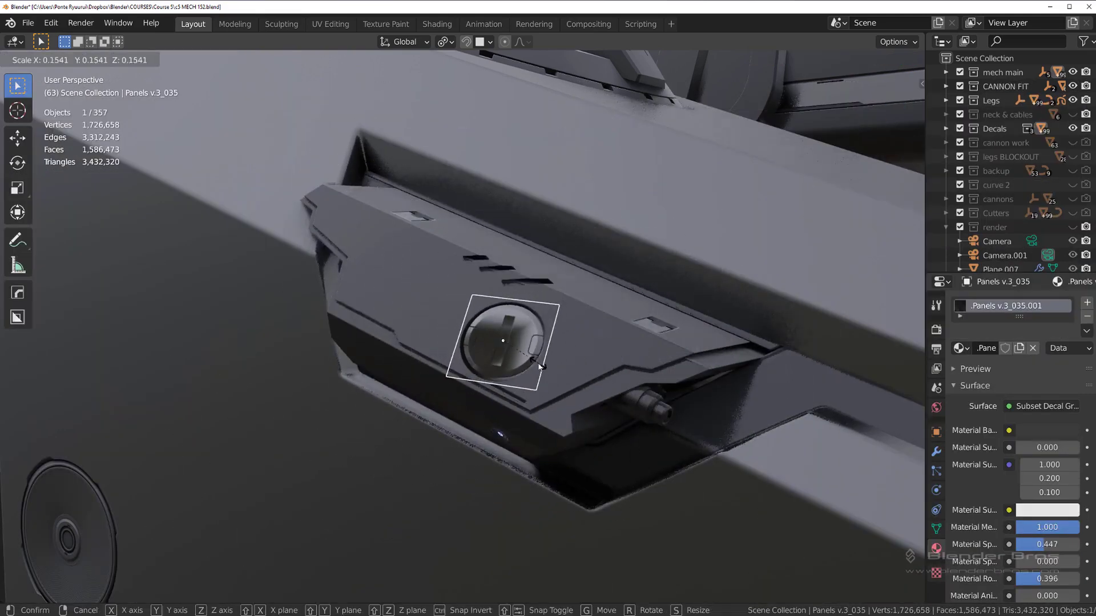
{"action": "left_click", "coordinate": [554, 357]}
{"action": "key", "text": "g"}
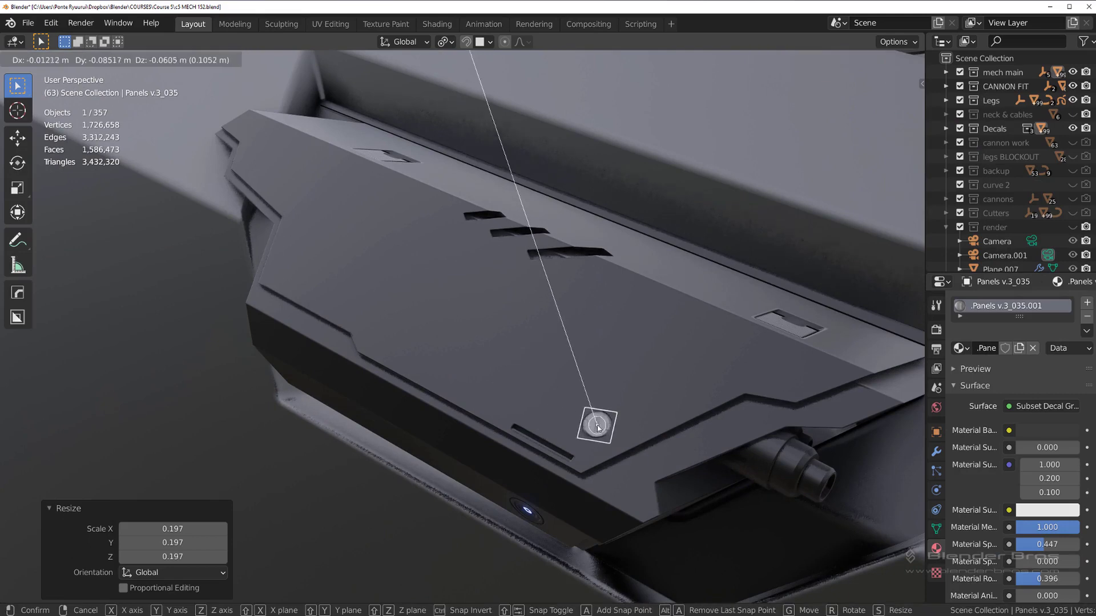
{"action": "left_click", "coordinate": [525, 399]}
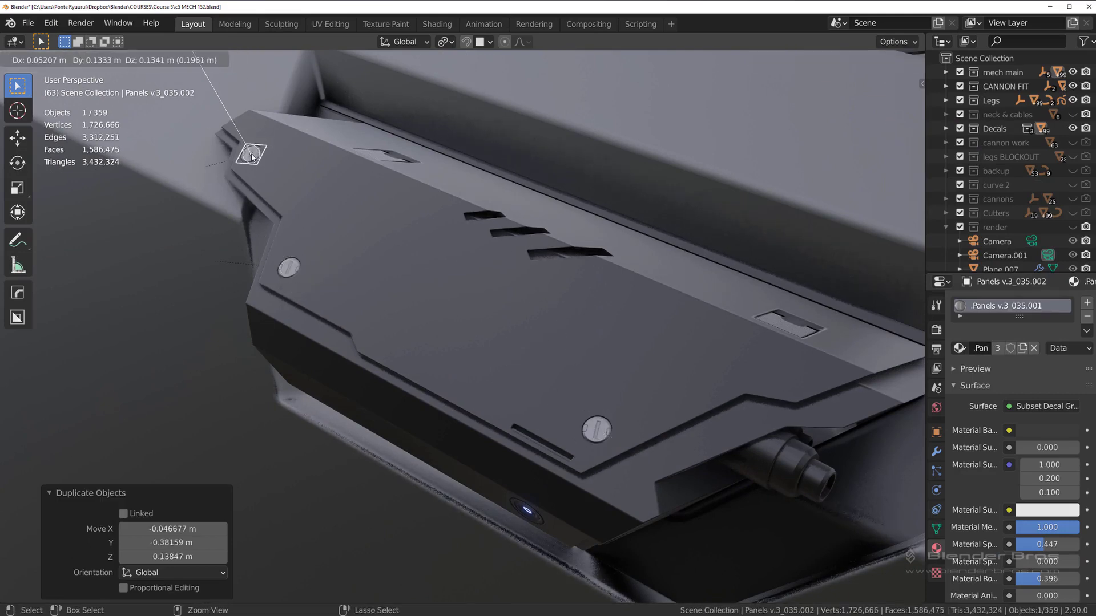
Copy the screw decal to two corners at the hatch plate's far end and project all three onto the plate
{"action": "left_click", "coordinate": [597, 430], "text": "shift"}
{"action": "left_click", "coordinate": [289, 268], "text": "shift"}
{"action": "key", "text": "d"}
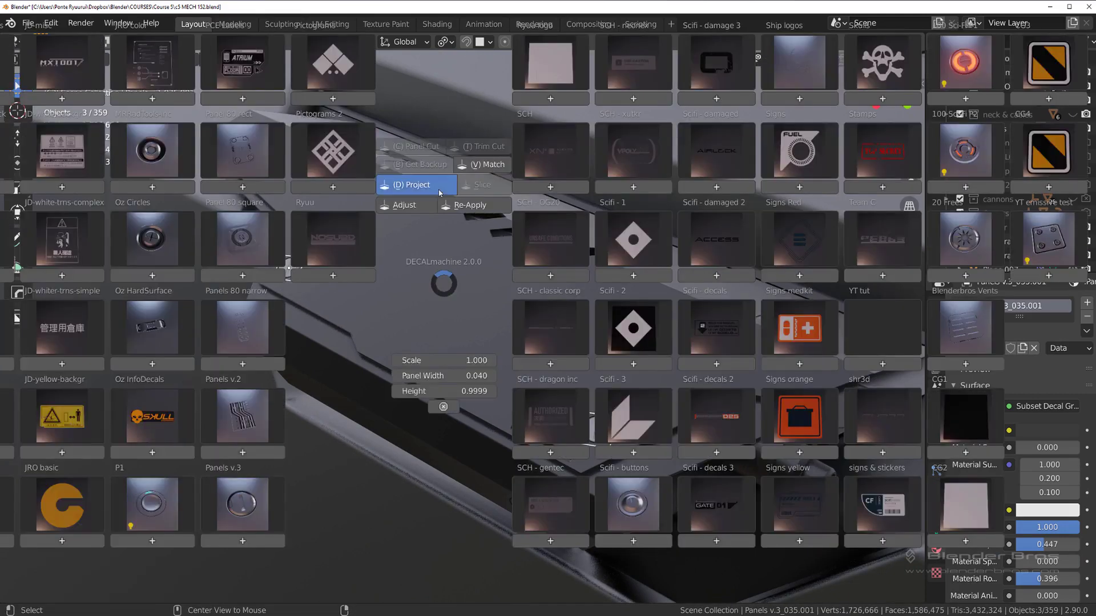
{"action": "left_click", "coordinate": [439, 191]}
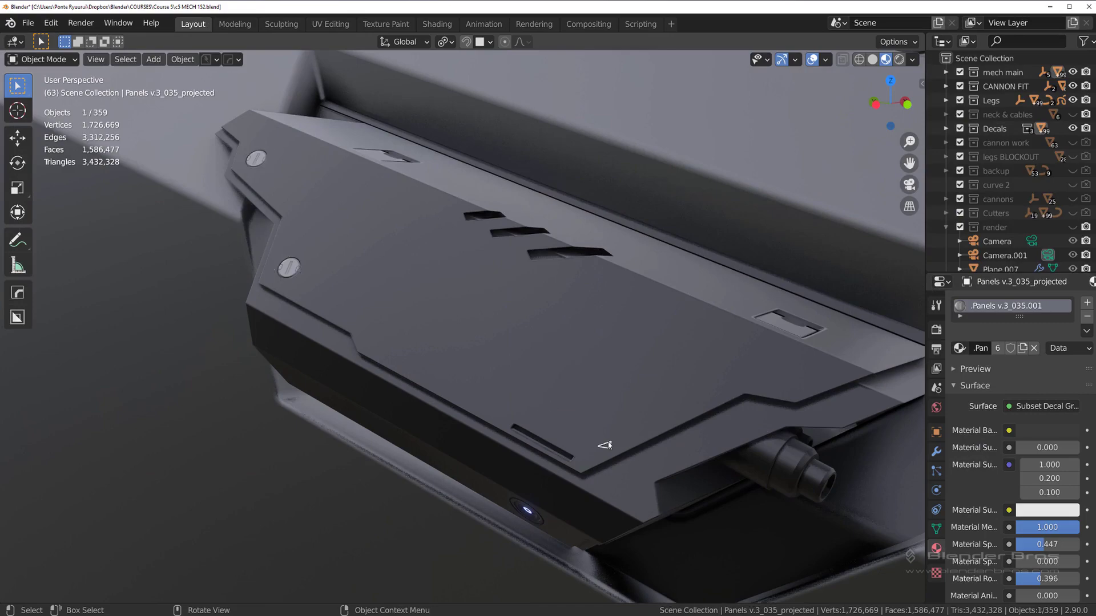
Delete the broken screw decal at the hatch plate's lower corner and match the remaining two to the plate's material
{"action": "key", "text": "x"}
{"action": "left_click", "coordinate": [609, 443]}
{"action": "left_click", "coordinate": [292, 268]}
{"action": "left_click", "coordinate": [251, 161], "text": "shift"}
{"action": "left_click", "coordinate": [252, 161], "text": "shift"}
{"action": "key", "text": "ctrl+z"}
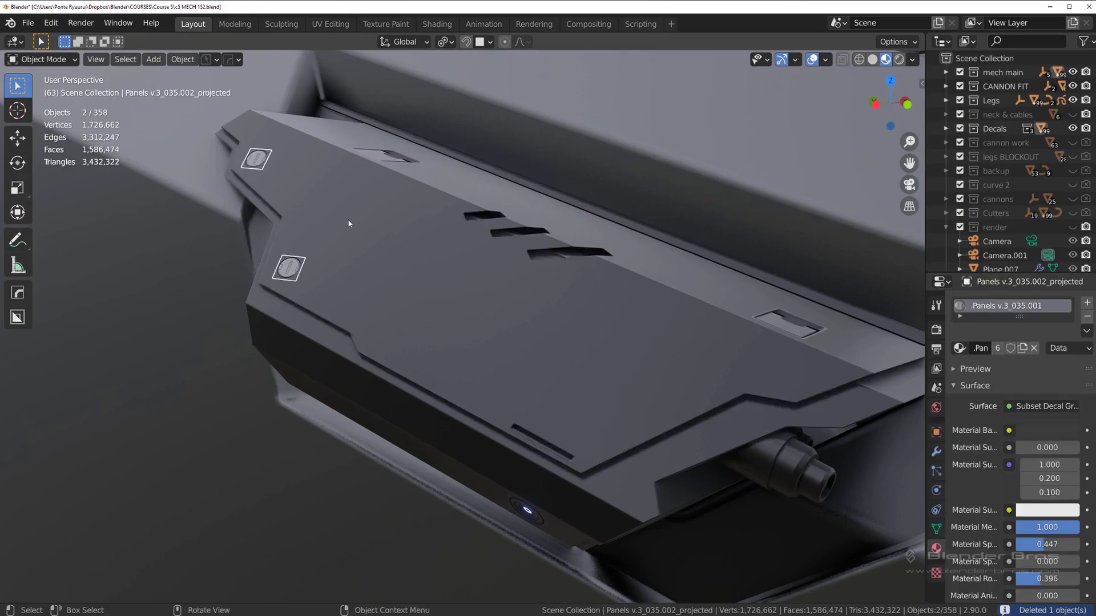
{"action": "key", "text": "d"}
{"action": "left_click", "coordinate": [404, 167]}
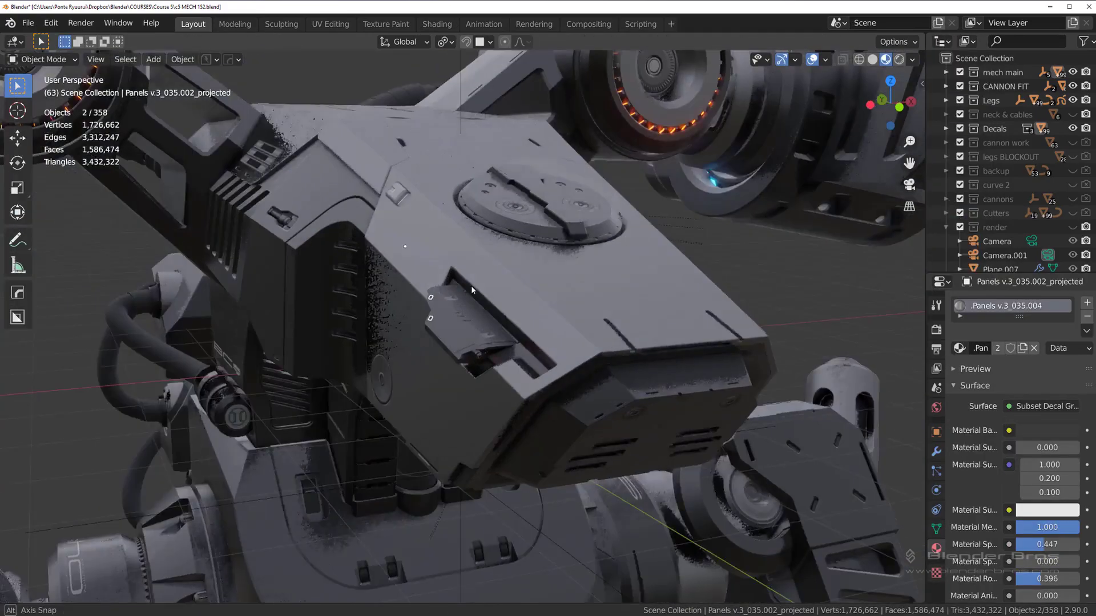
Mirror the two screw decals across X to the hatch on the opposite side, using the lower body as the mirror object
{"action": "middle_click_drag", "start_coordinate": [471, 286], "coordinate": [523, 464]}
{"action": "scroll", "coordinate": [523, 463], "scroll_direction": "down", "scroll_amount": 3}
{"action": "key", "text": "alt+x"}
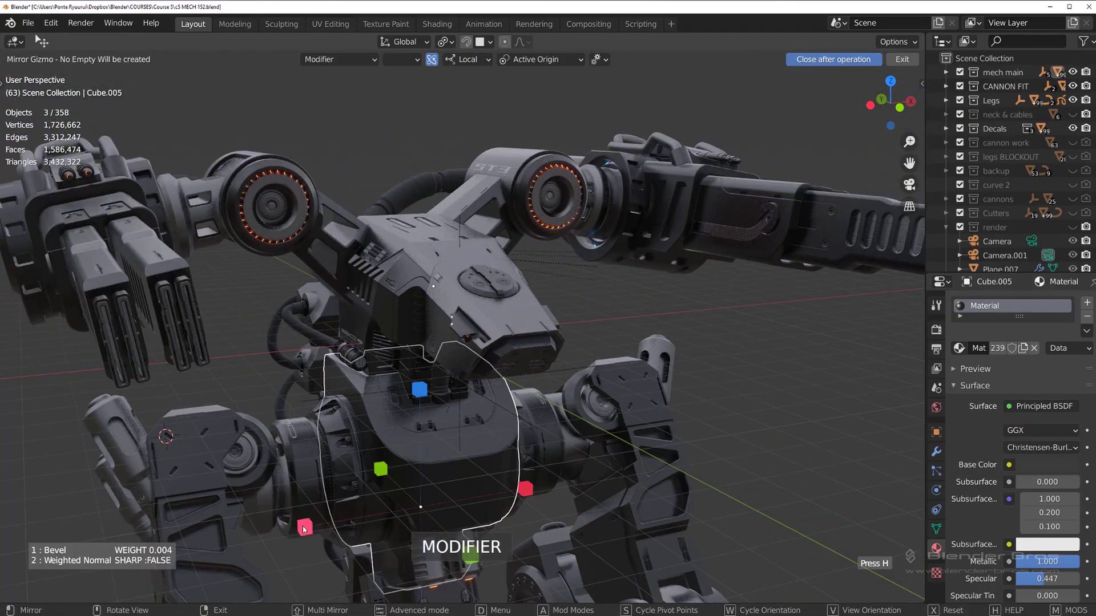
{"action": "left_click", "coordinate": [305, 527]}
{"action": "left_click", "coordinate": [590, 316]}
Insert the Team C 013 text decal on the body's large side panel
{"action": "scroll", "coordinate": [513, 309], "scroll_direction": "up", "scroll_amount": 3}
{"action": "middle_click_drag", "start_coordinate": [407, 296], "coordinate": [446, 304]}
{"action": "scroll", "coordinate": [428, 229], "scroll_direction": "up", "scroll_amount": 3}
{"action": "scroll", "coordinate": [439, 227], "scroll_direction": "up", "scroll_amount": 5}
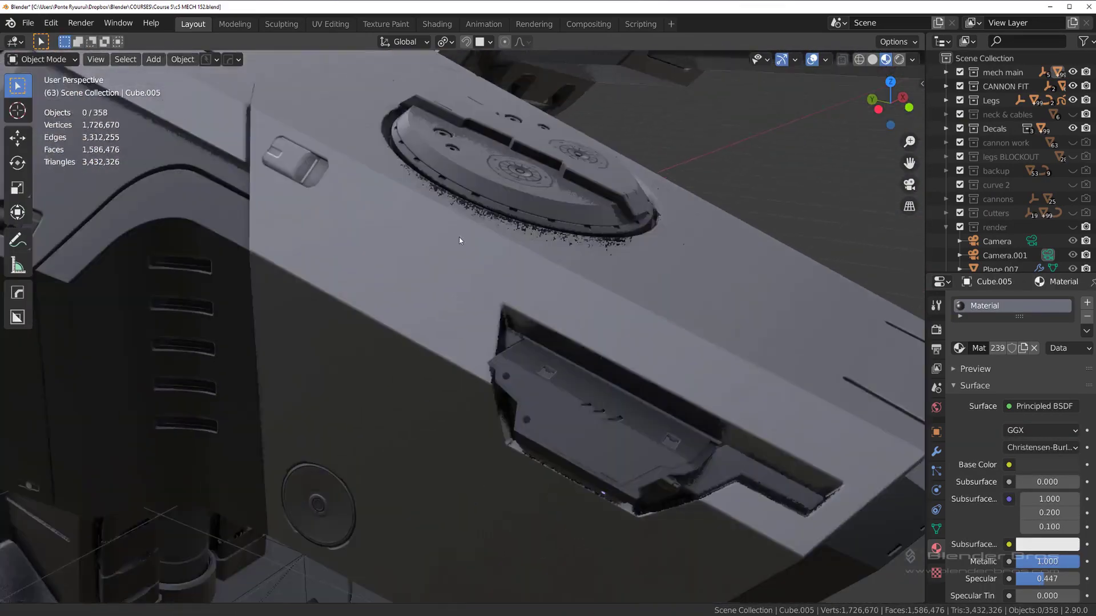
{"action": "middle_click_drag", "start_coordinate": [463, 245], "coordinate": [403, 315]}
{"action": "scroll", "coordinate": [475, 279], "scroll_direction": "down", "scroll_amount": 5}
{"action": "left_click", "coordinate": [402, 315]}
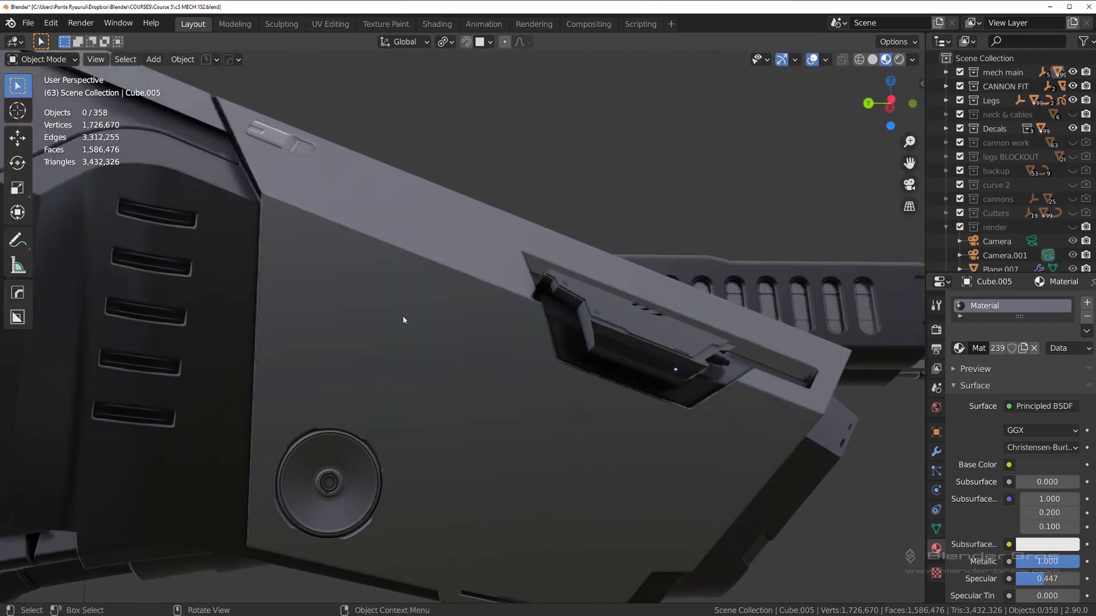
{"action": "key", "text": "d"}
{"action": "left_click", "coordinate": [834, 271]}
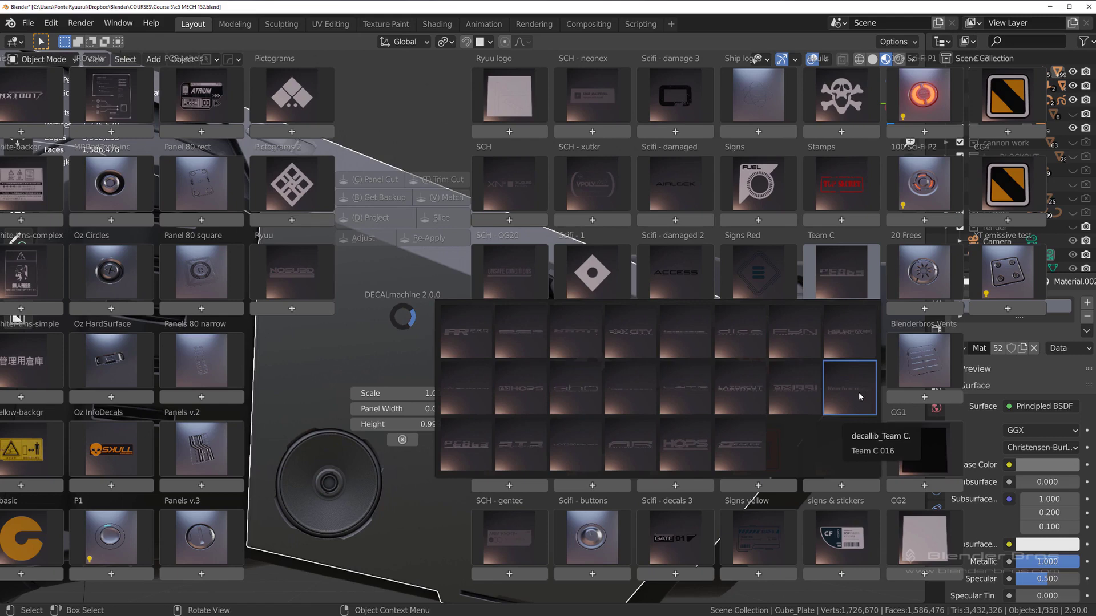
{"action": "left_click", "coordinate": [691, 397]}
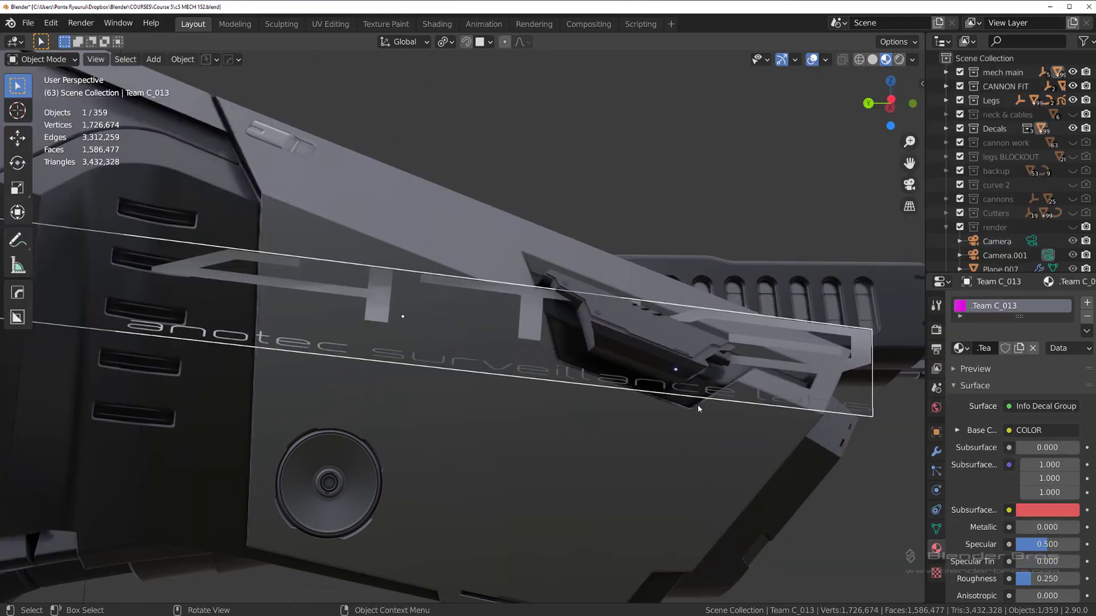
Scale the Team C 013 decal to 0.220, place it under the side panel's sloping upper edge and rotate it to align
{"action": "key", "text": "s"}
{"action": "left_click", "coordinate": [485, 337]}
{"action": "key", "text": "g"}
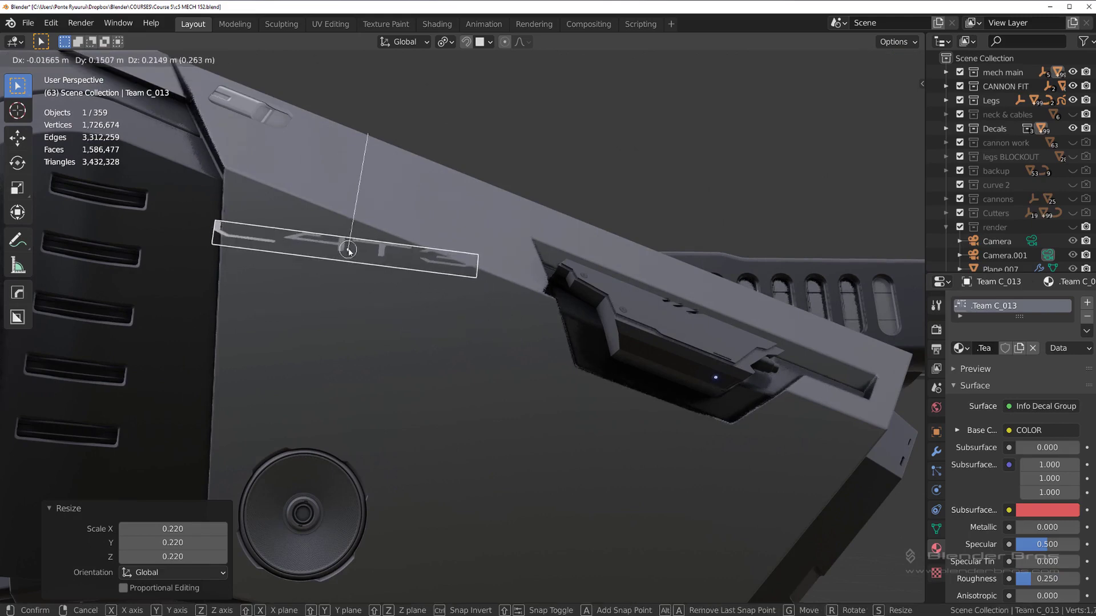
{"action": "left_click", "coordinate": [367, 256]}
{"action": "key", "text": "d"}
{"action": "left_click", "coordinate": [340, 208]}
{"action": "scroll", "coordinate": [340, 207], "scroll_direction": "down", "scroll_amount": 14, "text": "ctrl+shift"}
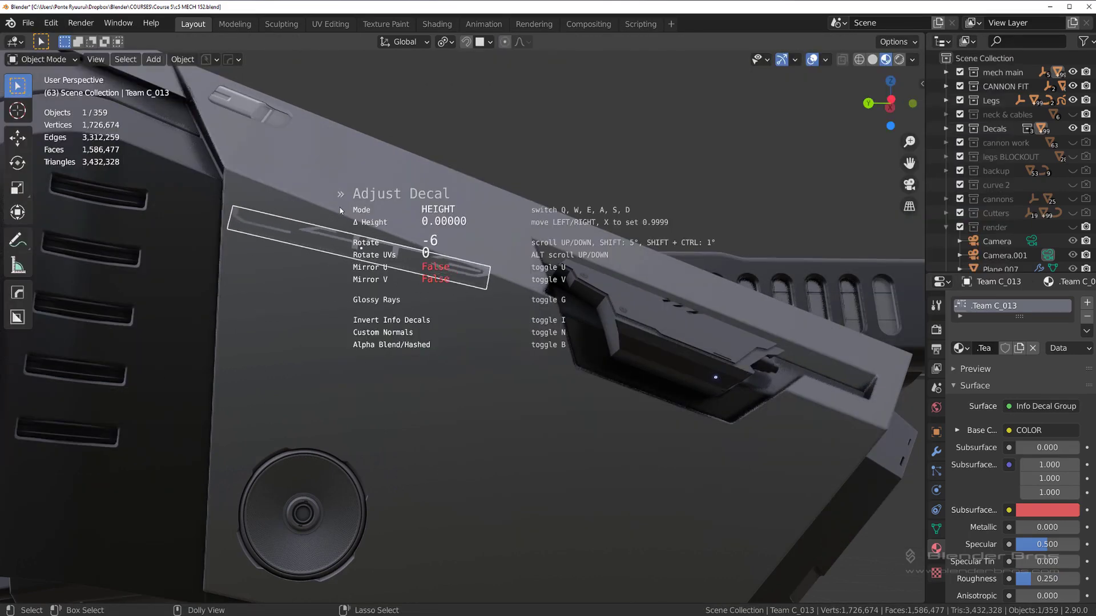
{"action": "left_click", "coordinate": [341, 208]}
Project the Team C 013 text decal onto the body's side panel
{"action": "key", "text": "d"}
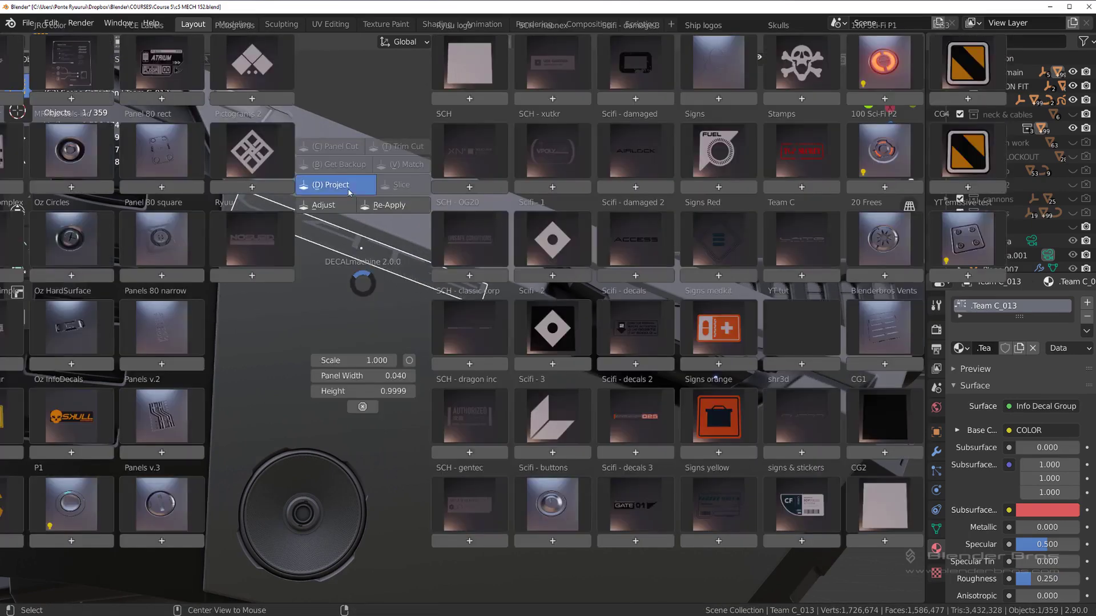
{"action": "left_click", "coordinate": [331, 187]}
{"action": "scroll", "coordinate": [331, 205], "scroll_direction": "down", "scroll_amount": 4}
{"action": "middle_click_drag", "start_coordinate": [314, 225], "coordinate": [414, 279]}
{"action": "scroll", "coordinate": [376, 215], "scroll_direction": "up", "scroll_amount": 3}
Mirror the projected text decal to the opposite side of the body, using the body as the mirror object
{"action": "key", "text": "d"}
{"action": "left_click", "coordinate": [362, 206]}
{"action": "left_click", "coordinate": [383, 211]}
{"action": "scroll", "coordinate": [438, 255], "scroll_direction": "down", "scroll_amount": 2}
{"action": "left_click", "coordinate": [438, 255], "text": "shift"}
{"action": "key", "text": "alt+x"}
{"action": "left_click", "coordinate": [147, 277]}
Change the projected text decal's subsurface colour to black
{"action": "scroll", "coordinate": [414, 279], "scroll_direction": "up", "scroll_amount": 4}
{"action": "middle_click_drag", "start_coordinate": [414, 280], "coordinate": [303, 350], "text": "shift"}
{"action": "left_click", "coordinate": [494, 308]}
{"action": "middle_click_drag", "start_coordinate": [493, 309], "coordinate": [483, 203]}
{"action": "left_click", "coordinate": [453, 335]}
{"action": "left_click", "coordinate": [485, 199]}
{"action": "scroll", "coordinate": [484, 200], "scroll_direction": "down", "scroll_amount": 3}
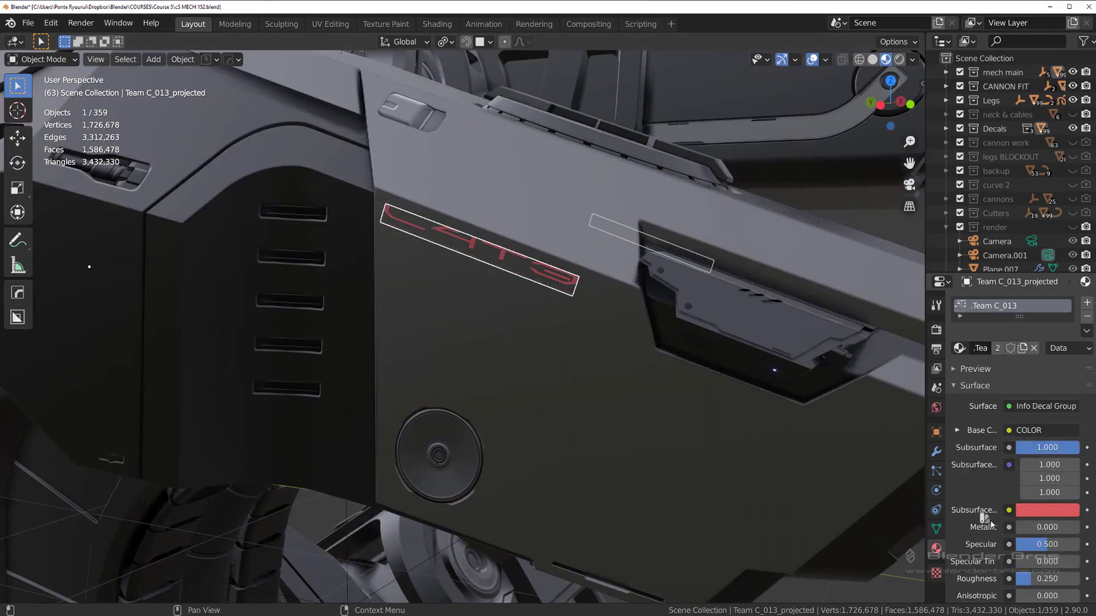
{"action": "left_click", "coordinate": [1021, 510]}
{"action": "left_click_drag", "start_coordinate": [1069, 368], "coordinate": [1069, 420]}
{"action": "scroll", "coordinate": [653, 384], "scroll_direction": "down", "scroll_amount": 5}
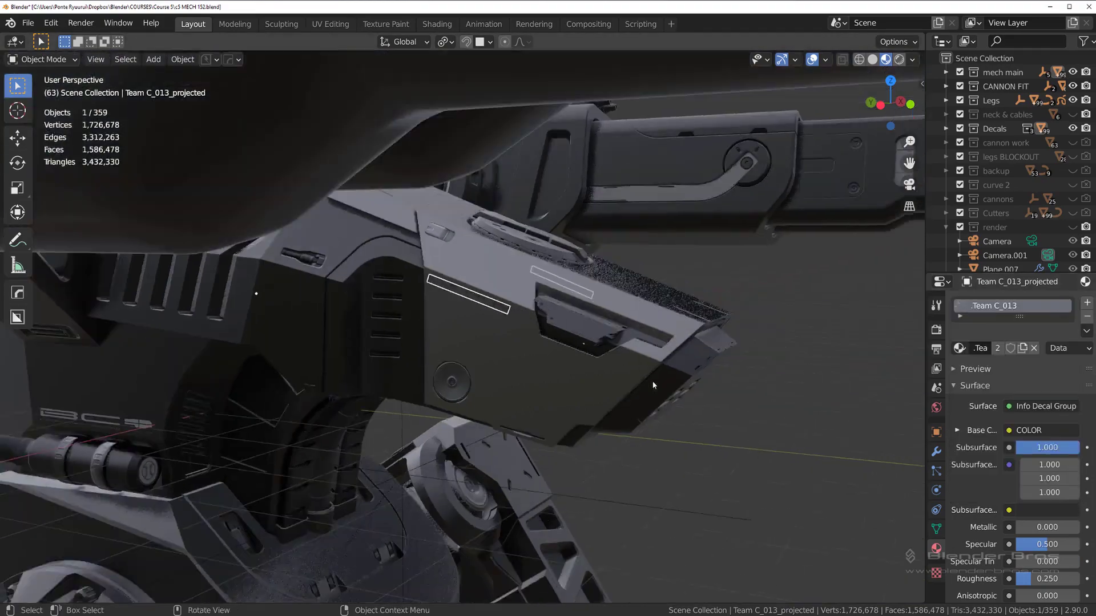
Examine the darkened text decal on the body's side and the undecorated surfaces around the body's front end
{"action": "middle_click_drag", "start_coordinate": [653, 384], "coordinate": [566, 344]}
{"action": "key", "text": "ctrl+grave"}
{"action": "left_click", "coordinate": [748, 399]}
{"action": "scroll", "coordinate": [601, 368], "scroll_direction": "down", "scroll_amount": 3}
{"action": "scroll", "coordinate": [453, 307], "scroll_direction": "up", "scroll_amount": 7}
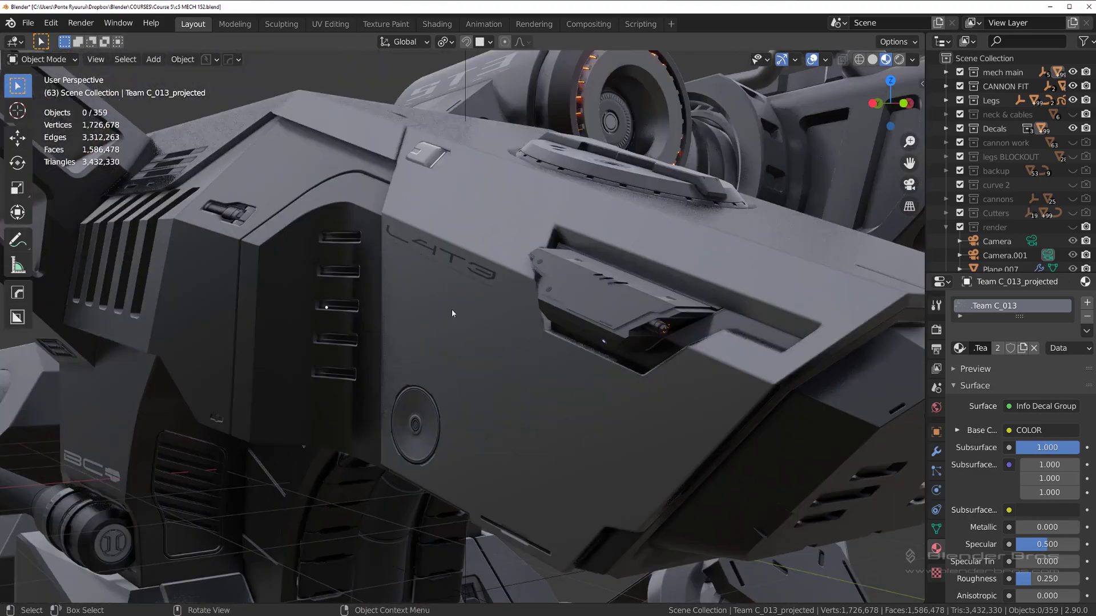
{"action": "scroll", "coordinate": [453, 305], "scroll_direction": "down", "scroll_amount": 9}
{"action": "middle_click_drag", "start_coordinate": [492, 304], "coordinate": [444, 331]}
{"action": "scroll", "coordinate": [463, 251], "scroll_direction": "up", "scroll_amount": 6}
{"action": "middle_click_drag", "start_coordinate": [464, 251], "coordinate": [520, 397]}
{"action": "scroll", "coordinate": [467, 358], "scroll_direction": "up", "scroll_amount": 7}
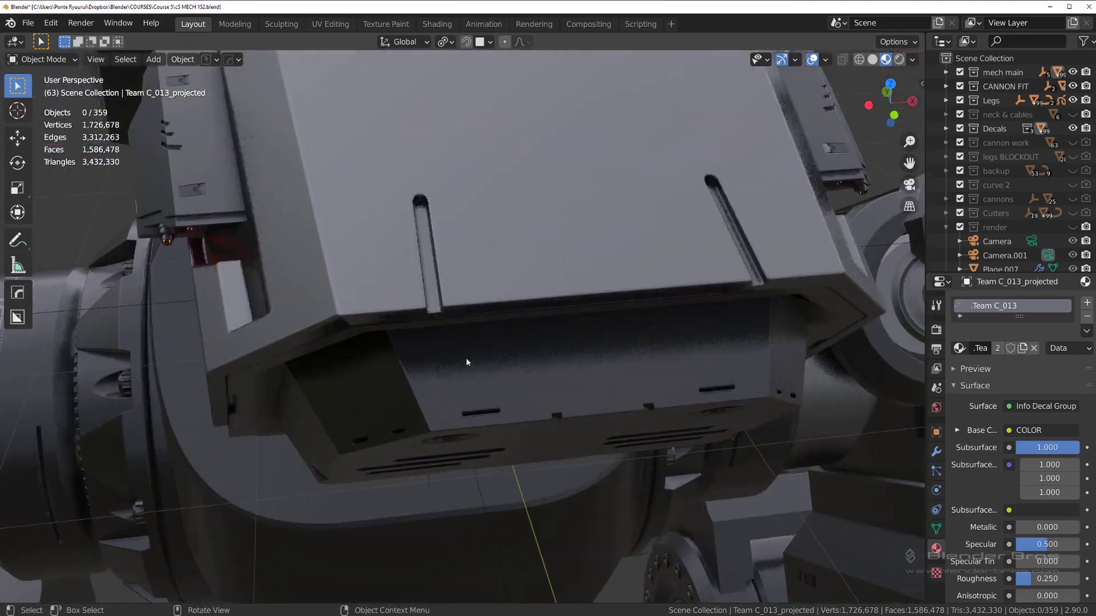
{"action": "left_click", "coordinate": [485, 367]}
{"action": "key", "text": "d"}
{"action": "left_click", "coordinate": [177, 404]}
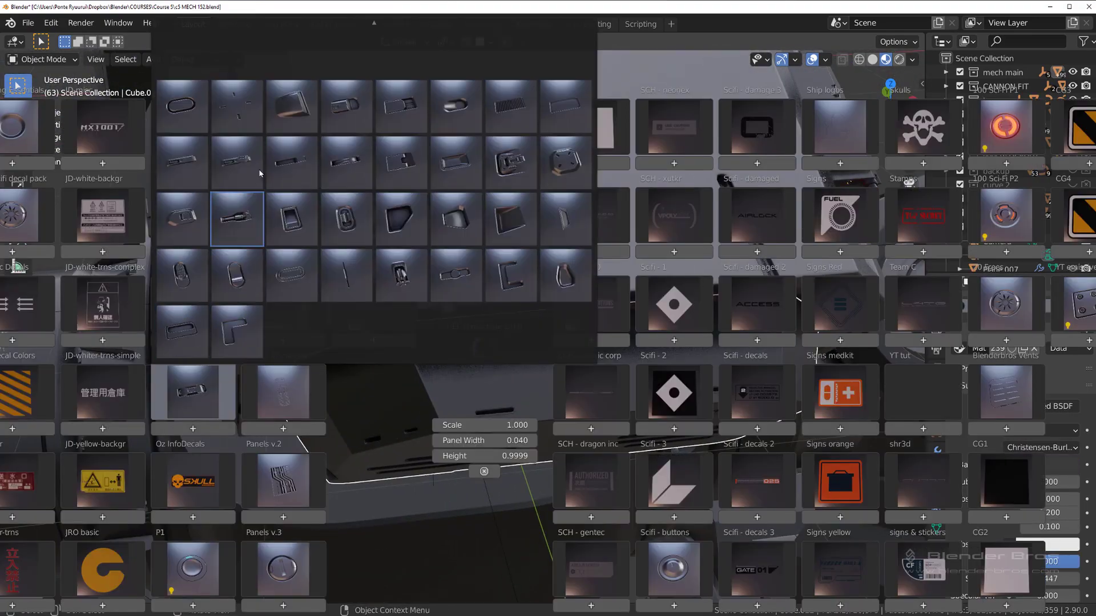
{"action": "left_click", "coordinate": [412, 232]}
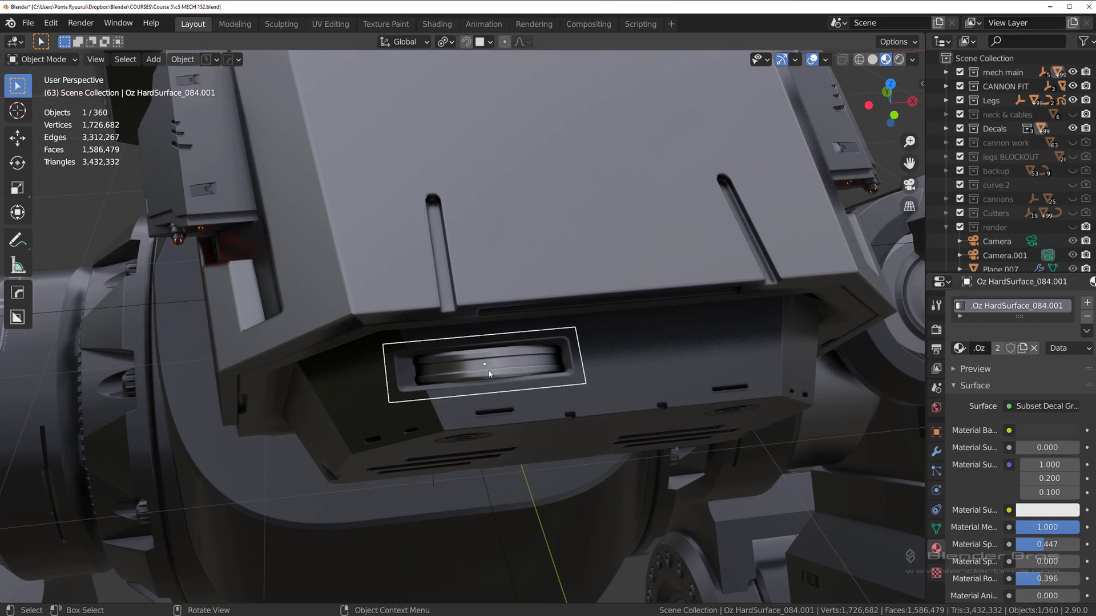
{"action": "key", "text": "Delete"}
Insert the Oz HardSurface_092 decal on the angled corner of the recessed block under the body's front end
{"action": "left_click", "coordinate": [422, 389]}
{"action": "key", "text": "d"}
{"action": "left_click", "coordinate": [144, 399]}
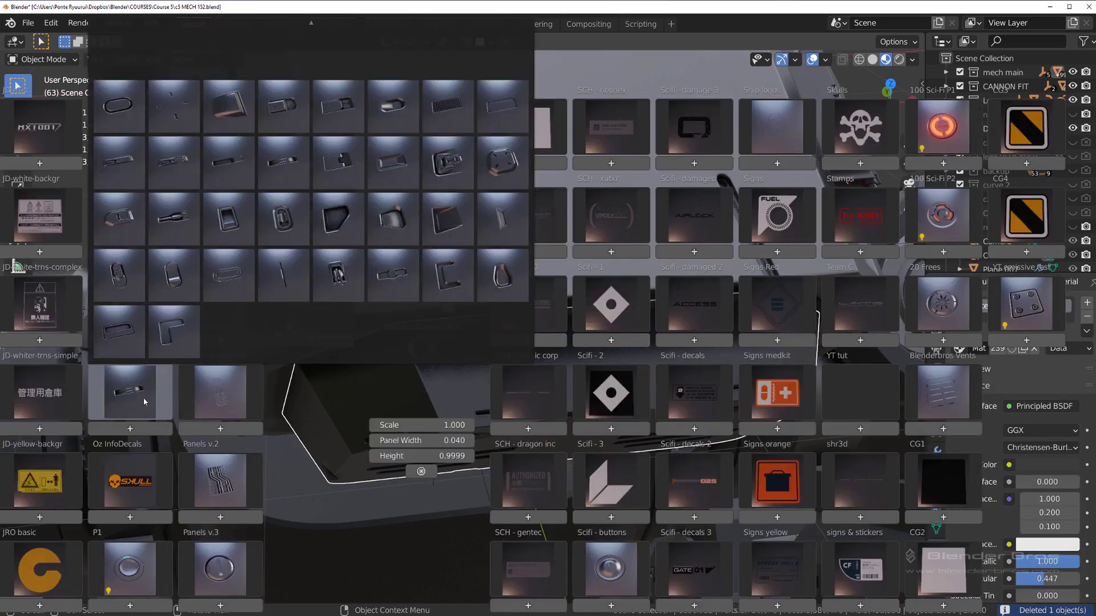
{"action": "left_click", "coordinate": [280, 221]}
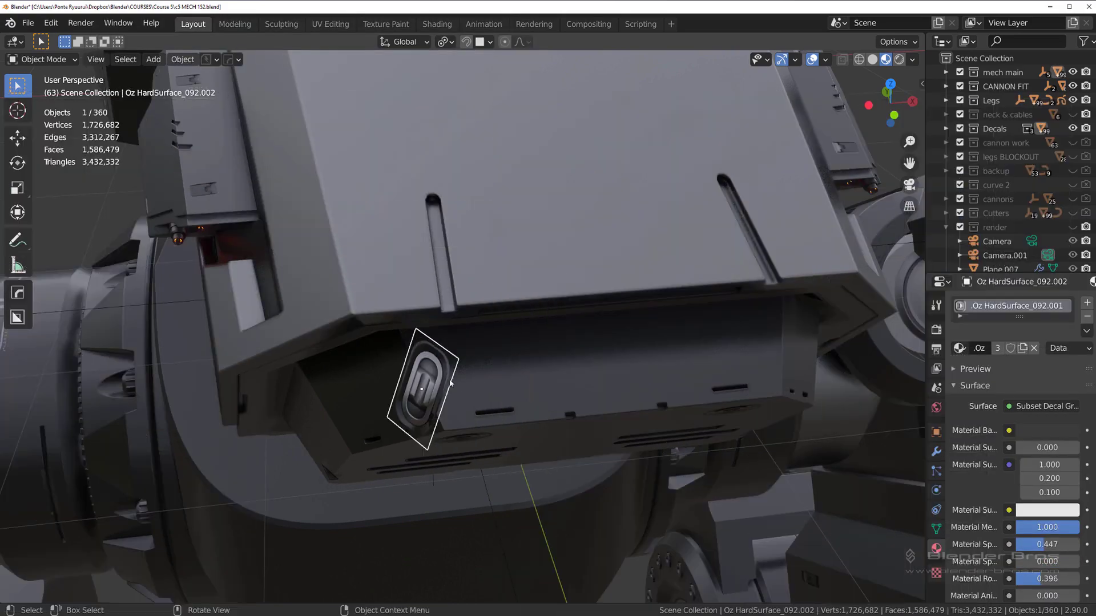
Replace the oval decal on the nose plate with an Oz HardSurface 077 decal
{"action": "left_click_drag", "start_coordinate": [421, 401], "coordinate": [409, 376]}
{"action": "left_click", "coordinate": [412, 378]}
{"action": "key", "text": "d"}
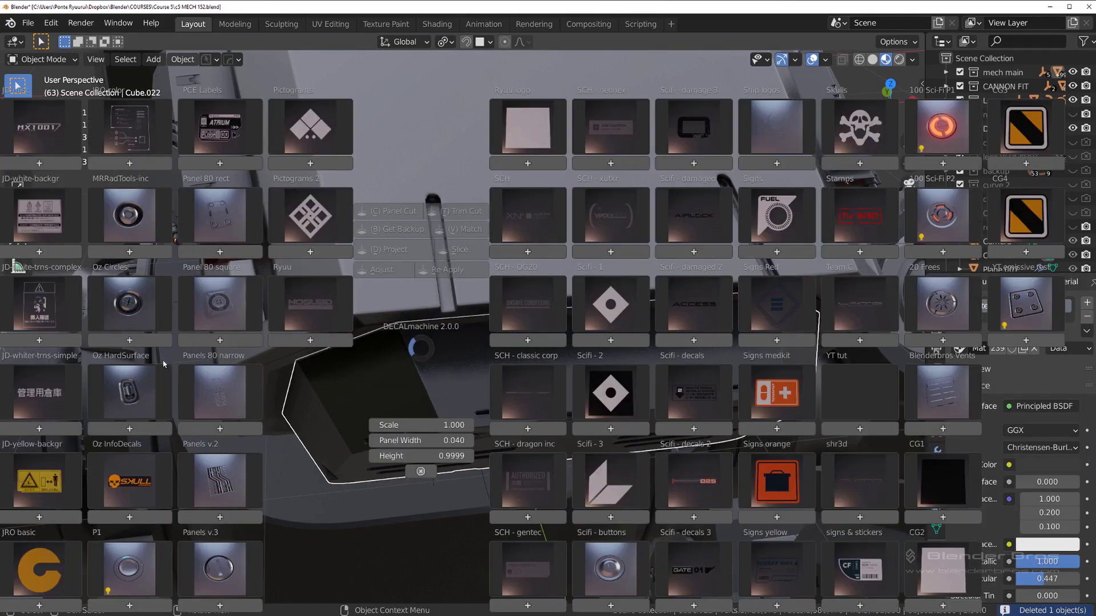
{"action": "mouse_move", "coordinate": [130, 394]}
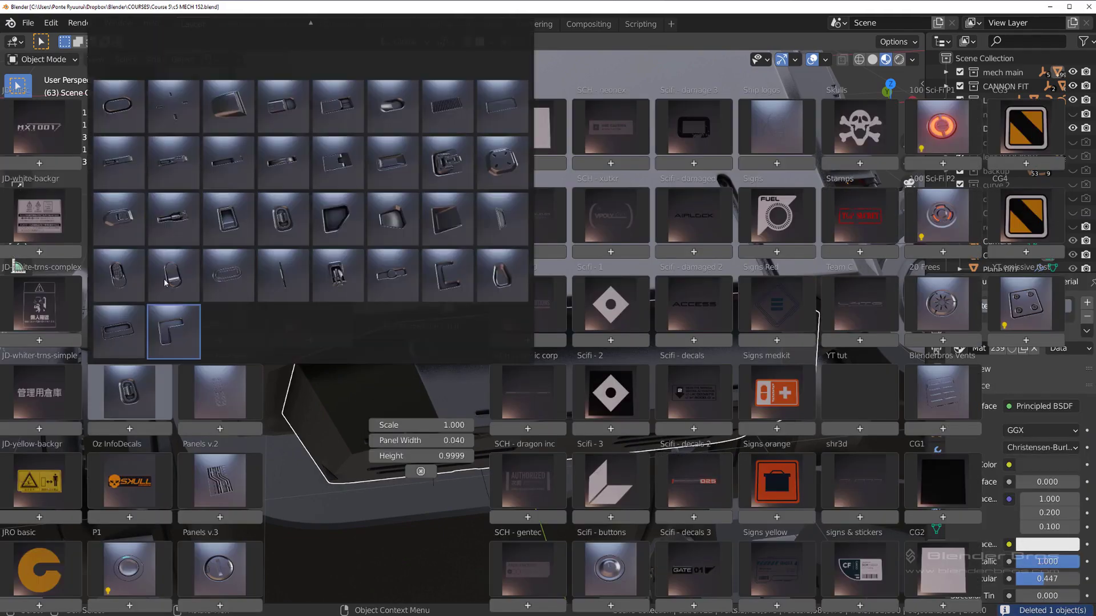
{"action": "left_click", "coordinate": [550, 478]}
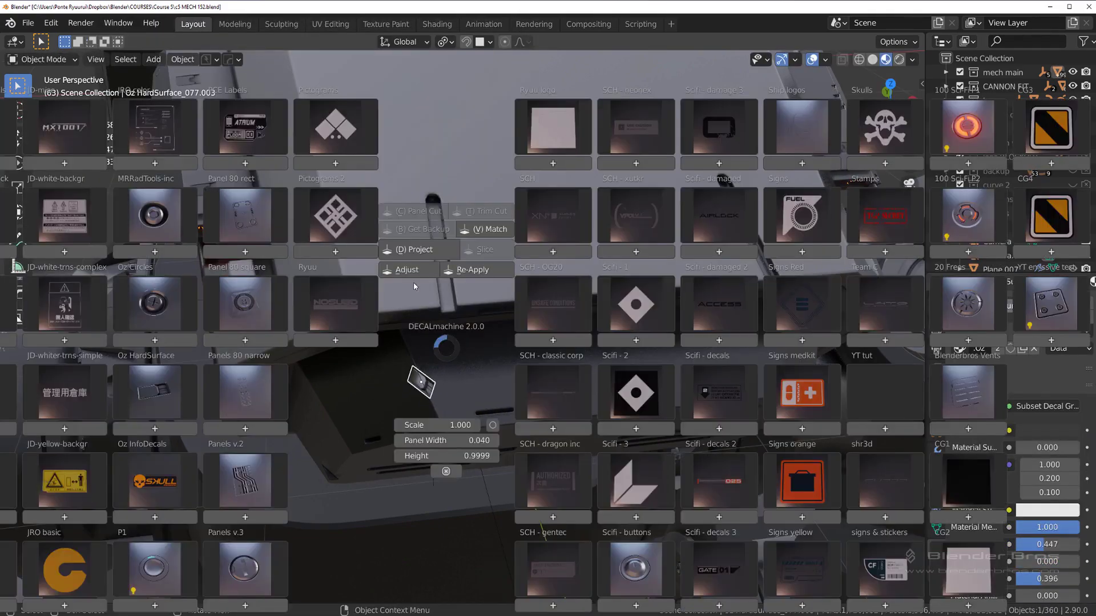
Rotate the 077 decal counter to its tilt and move it onto the dark angled side face of the nose plate
{"action": "key", "text": "alt+a"}
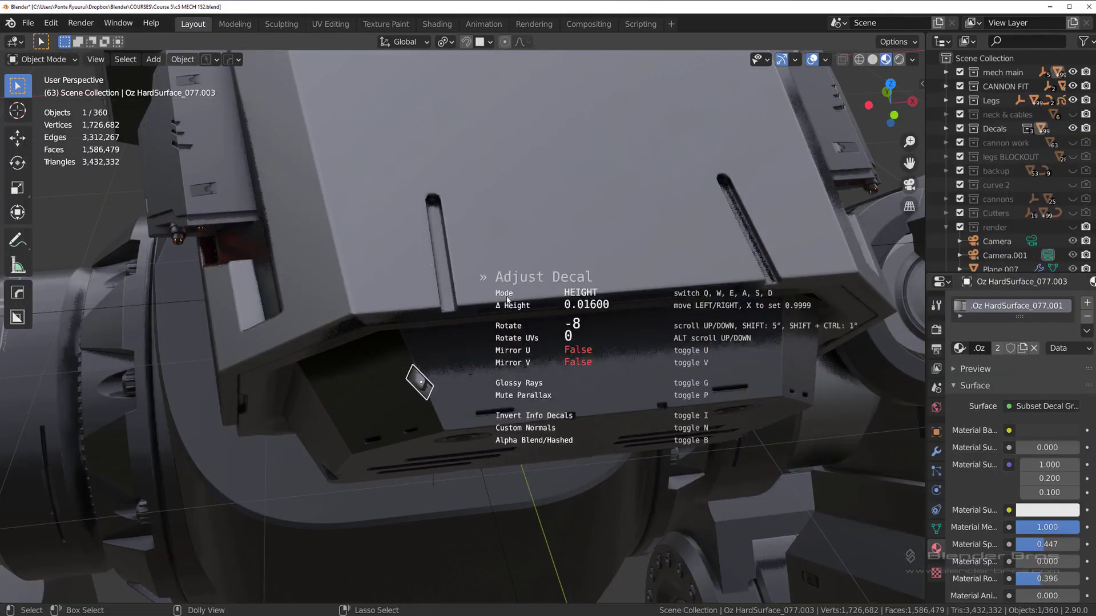
{"action": "scroll", "coordinate": [505, 322], "scroll_direction": "down", "scroll_amount": 9, "text": "ctrl+shift"}
{"action": "left_click", "coordinate": [501, 325]}
{"action": "key", "text": "g"}
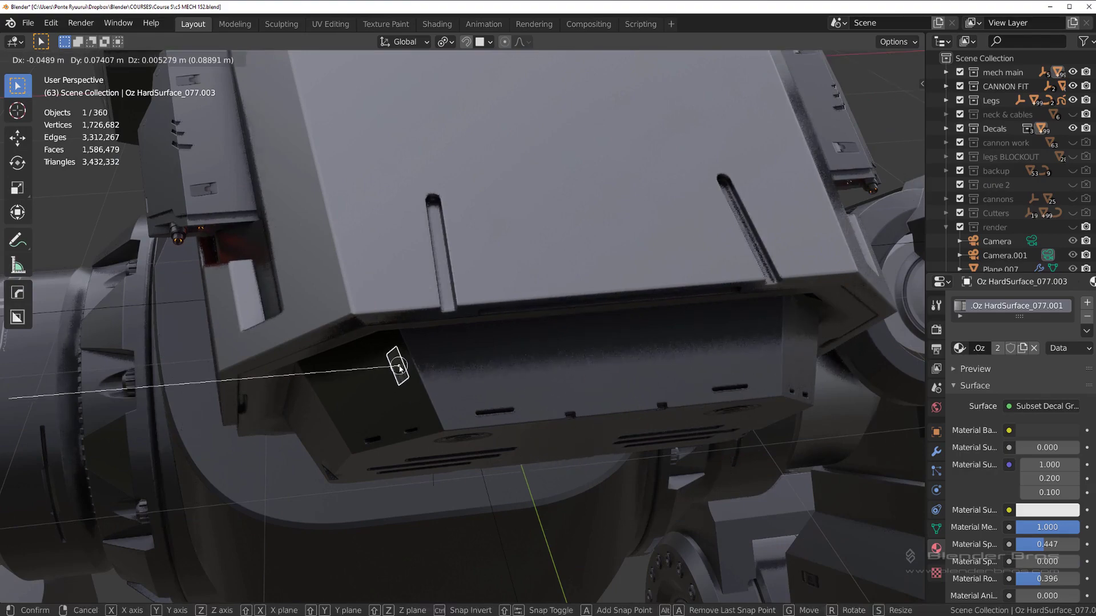
{"action": "left_click", "coordinate": [401, 366]}
Project the 077 decal onto the angled side face and match its material to the surrounding surface
{"action": "scroll", "coordinate": [405, 378], "scroll_direction": "down", "scroll_amount": 5}
{"action": "key", "text": "d"}
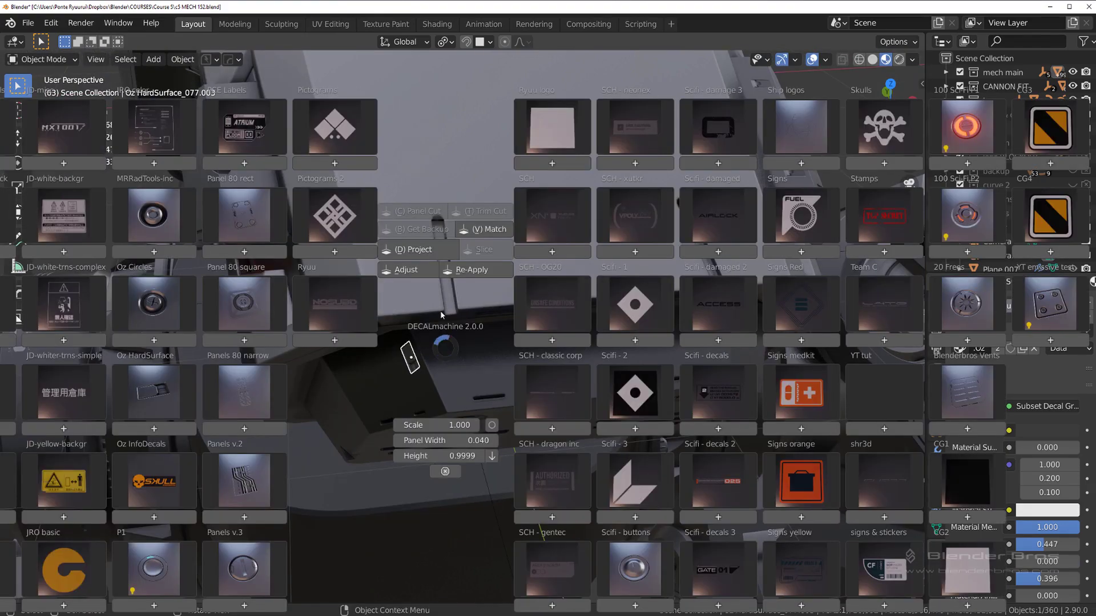
{"action": "left_click", "coordinate": [421, 255]}
{"action": "scroll", "coordinate": [459, 340], "scroll_direction": "up", "scroll_amount": 4}
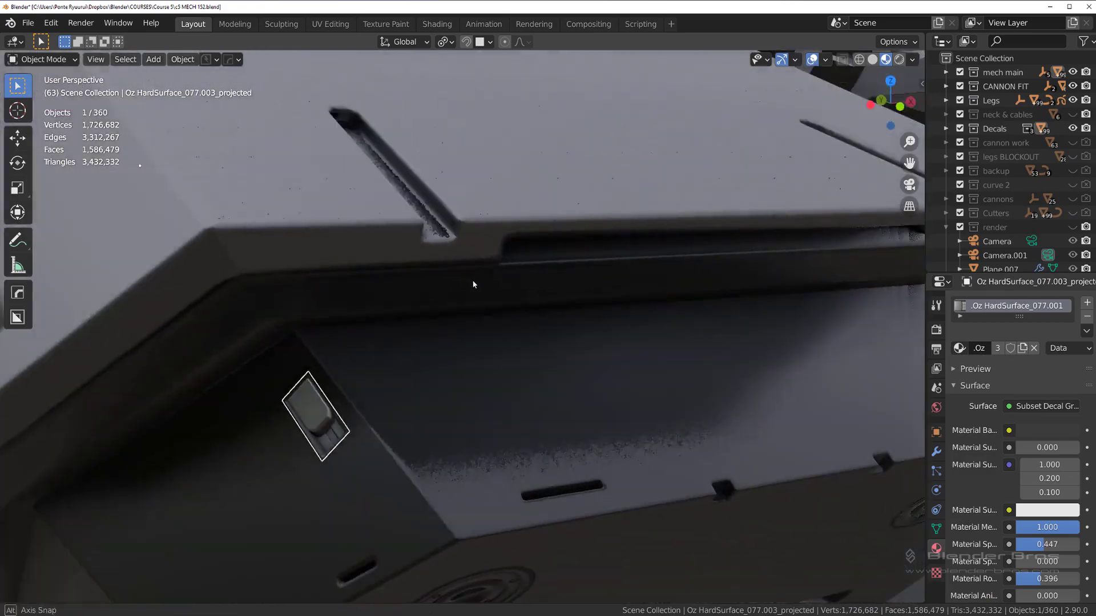
{"action": "key", "text": "d"}
{"action": "left_click", "coordinate": [487, 207]}
Mirror the projected 077 decal across the nose plate to its opposite angled face
{"action": "scroll", "coordinate": [487, 210], "scroll_direction": "down", "scroll_amount": 1}
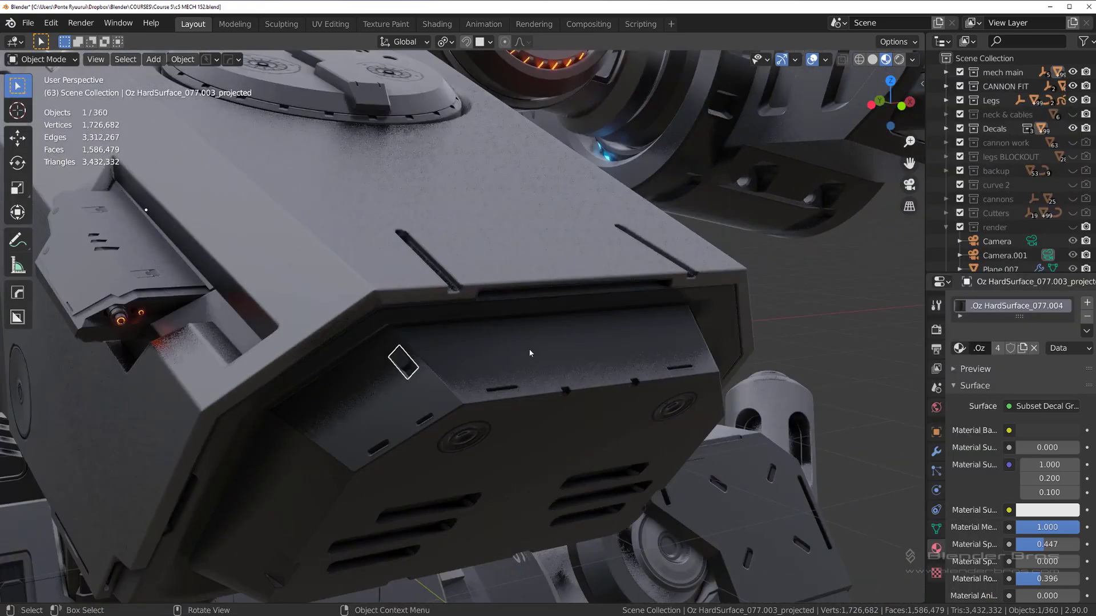
{"action": "key", "text": "alt+x"}
{"action": "left_click", "coordinate": [239, 223]}
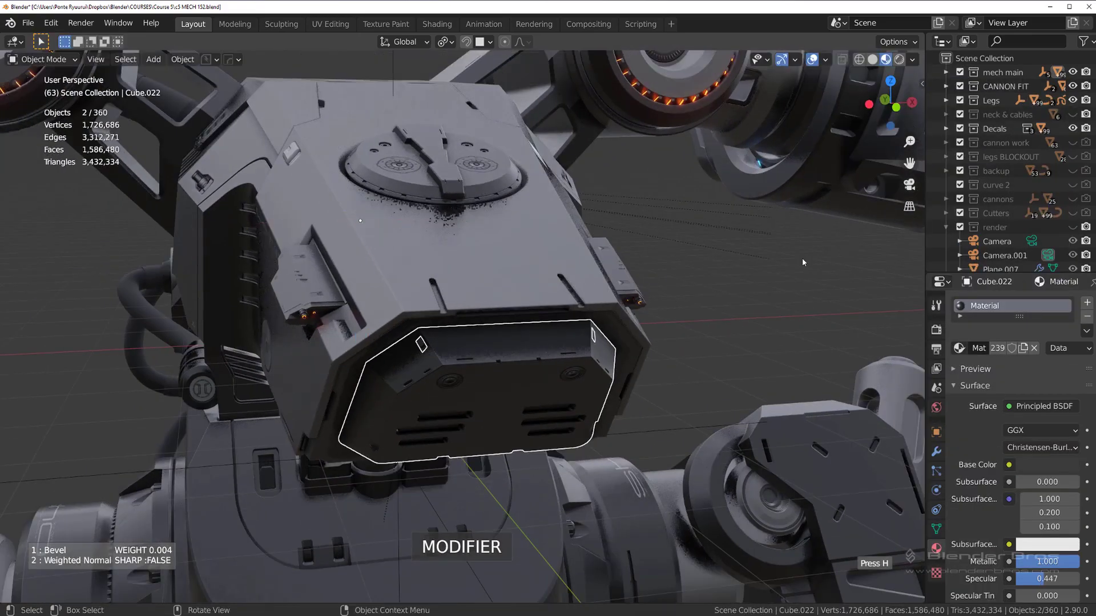
Insert an Oz HardSurface 079 vent decal, scale it down and place it near the hull side's lower front corner
{"action": "middle_click_drag", "start_coordinate": [551, 288], "coordinate": [621, 273]}
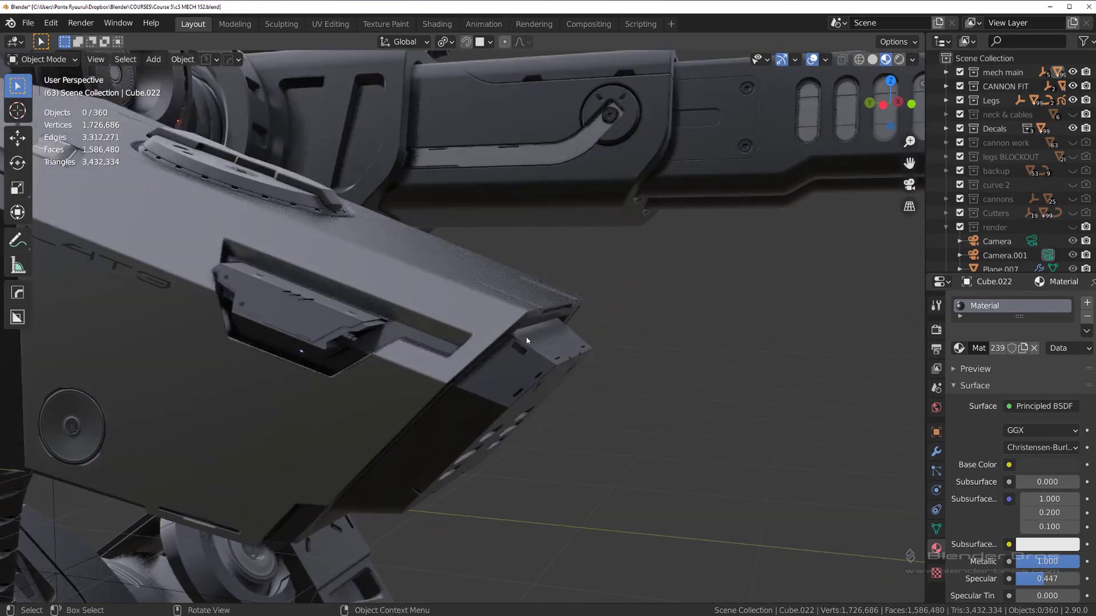
{"action": "middle_click_drag", "start_coordinate": [526, 336], "coordinate": [635, 241], "text": "shift"}
{"action": "middle_click_drag", "start_coordinate": [635, 241], "coordinate": [606, 251]}
{"action": "scroll", "coordinate": [606, 251], "scroll_direction": "up", "scroll_amount": 2}
{"action": "middle_click_drag", "start_coordinate": [606, 251], "coordinate": [529, 330], "text": "shift"}
{"action": "scroll", "coordinate": [529, 330], "scroll_direction": "down", "scroll_amount": 1}
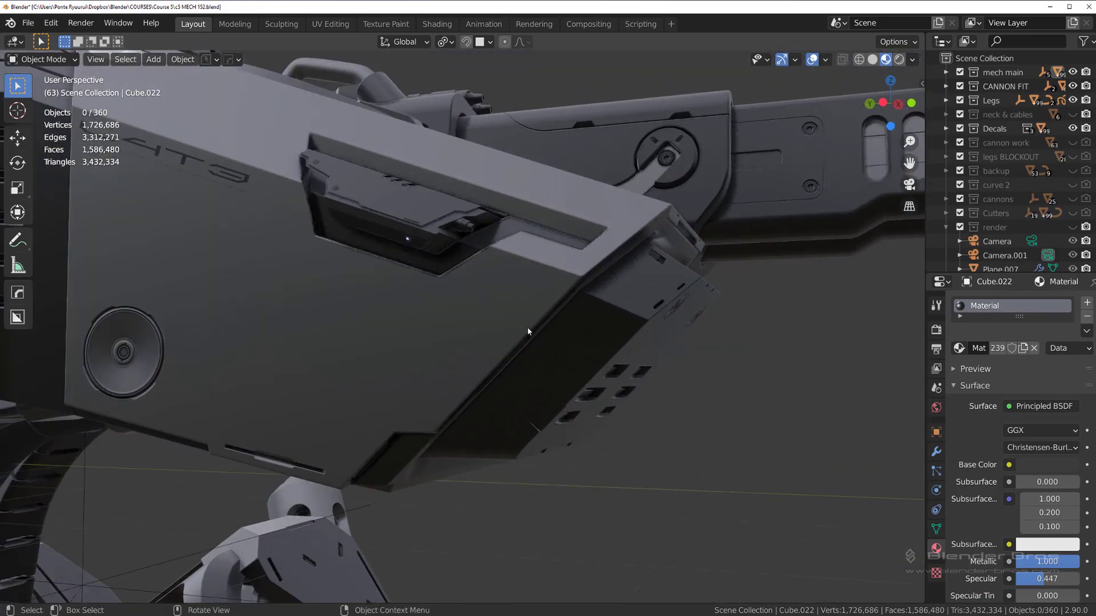
{"action": "left_click", "coordinate": [528, 331]}
{"action": "key", "text": "d"}
{"action": "left_click", "coordinate": [236, 370]}
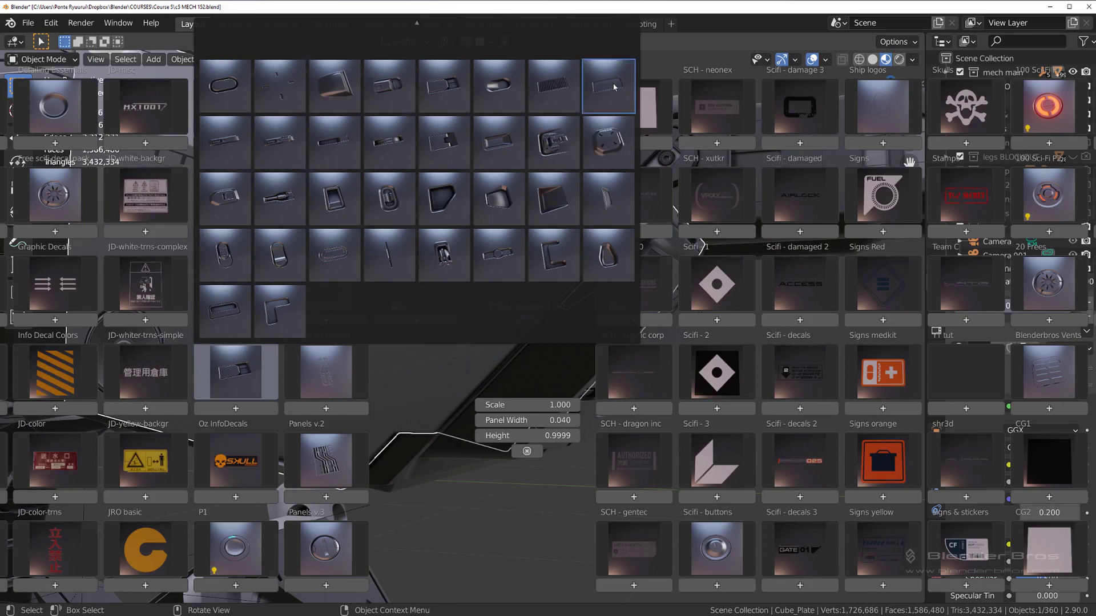
{"action": "left_click", "coordinate": [551, 100]}
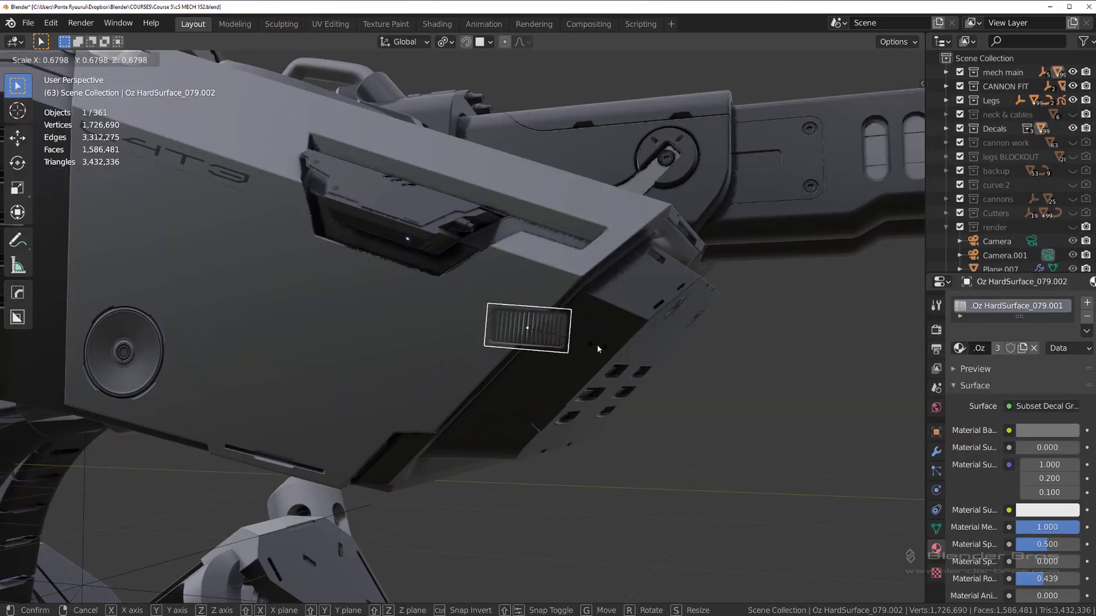
{"action": "left_click", "coordinate": [528, 339]}
{"action": "left_click", "coordinate": [441, 406]}
Rotate the vent decal 50 degrees so it runs along the hull's slanted front edge
{"action": "key", "text": "d"}
{"action": "left_click", "coordinate": [416, 274]}
{"action": "scroll", "coordinate": [419, 276], "scroll_direction": "up", "scroll_amount": 19, "text": "ctrl+shift"}
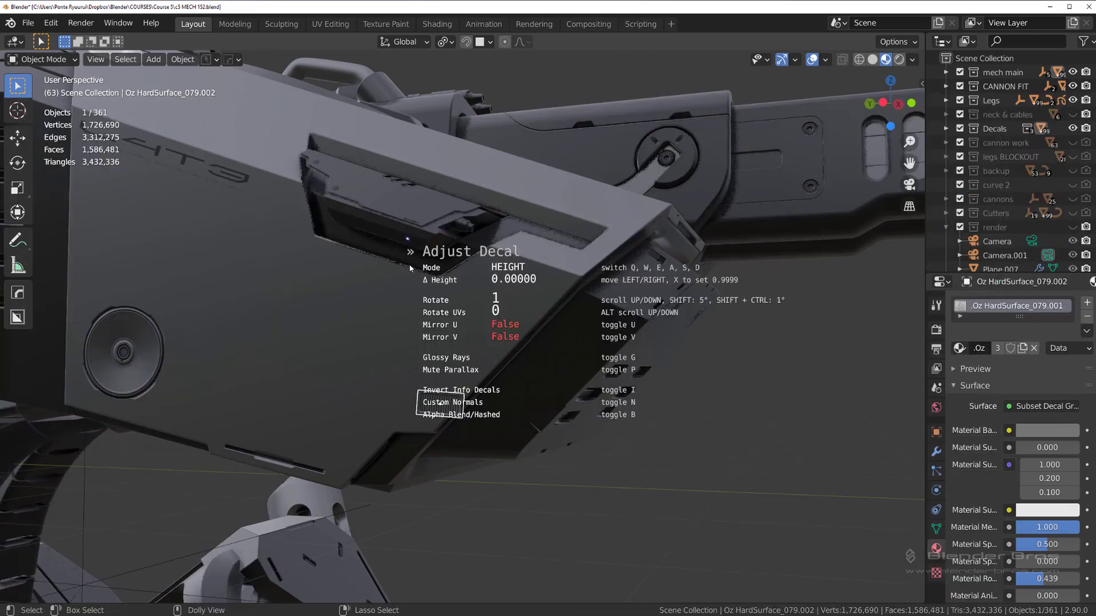
{"action": "scroll", "coordinate": [551, 349], "scroll_direction": "up", "scroll_amount": 8, "text": "ctrl+shift"}
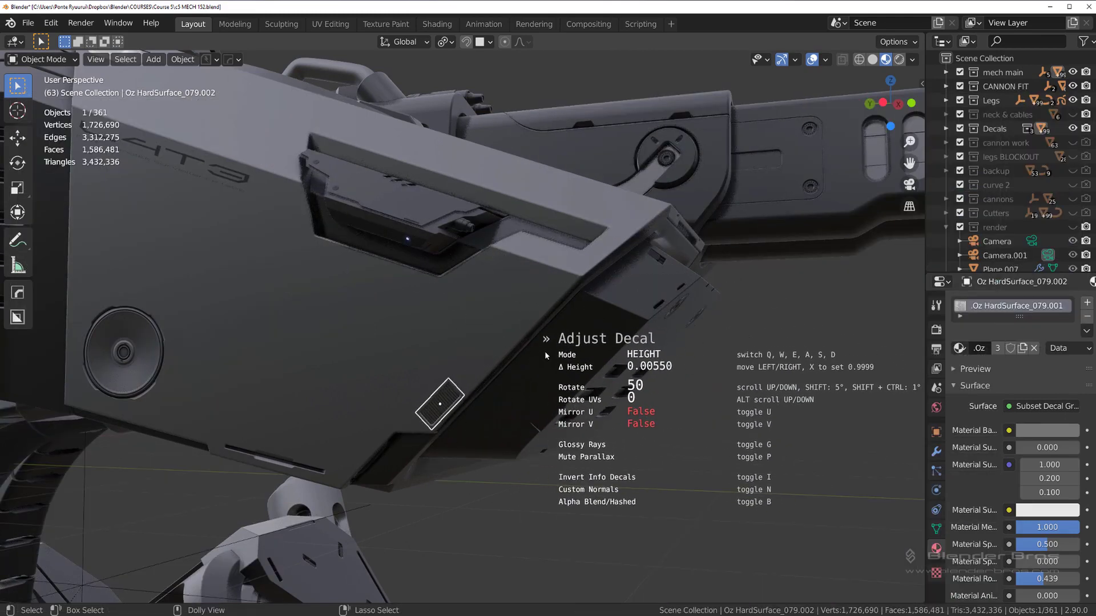
{"action": "left_click", "coordinate": [551, 348]}
Project the vent decal onto the hull's side panel
{"action": "middle_click_drag", "start_coordinate": [551, 349], "coordinate": [499, 348]}
{"action": "key", "text": "d"}
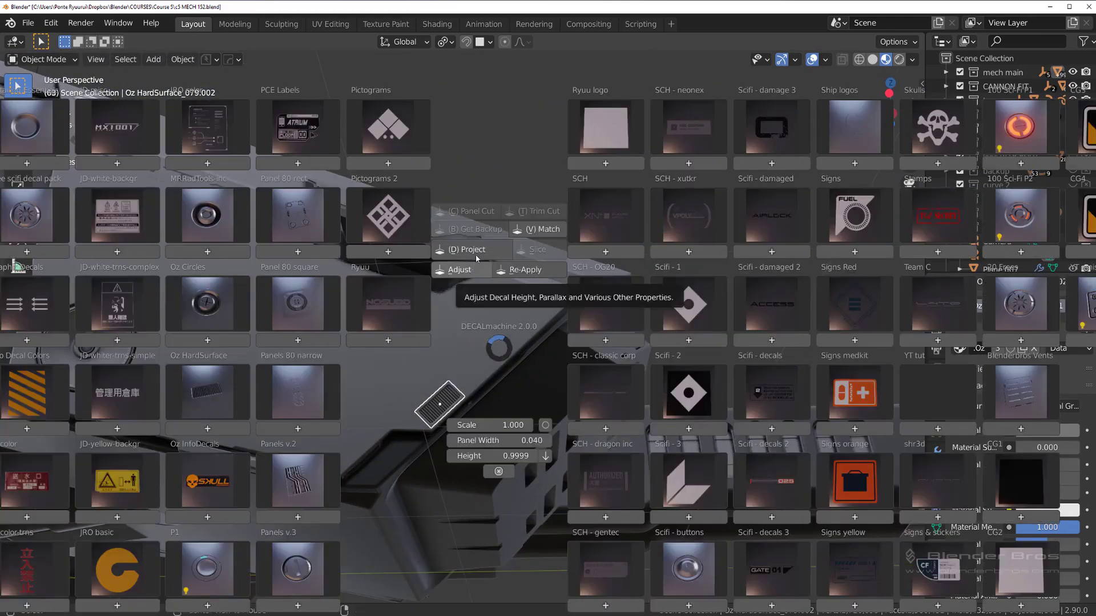
{"action": "key", "text": "Escape"}
{"action": "left_click", "coordinate": [467, 395]}
{"action": "left_click", "coordinate": [451, 400]}
Try matching the projected vent decal's material to the hull
{"action": "key", "text": "d"}
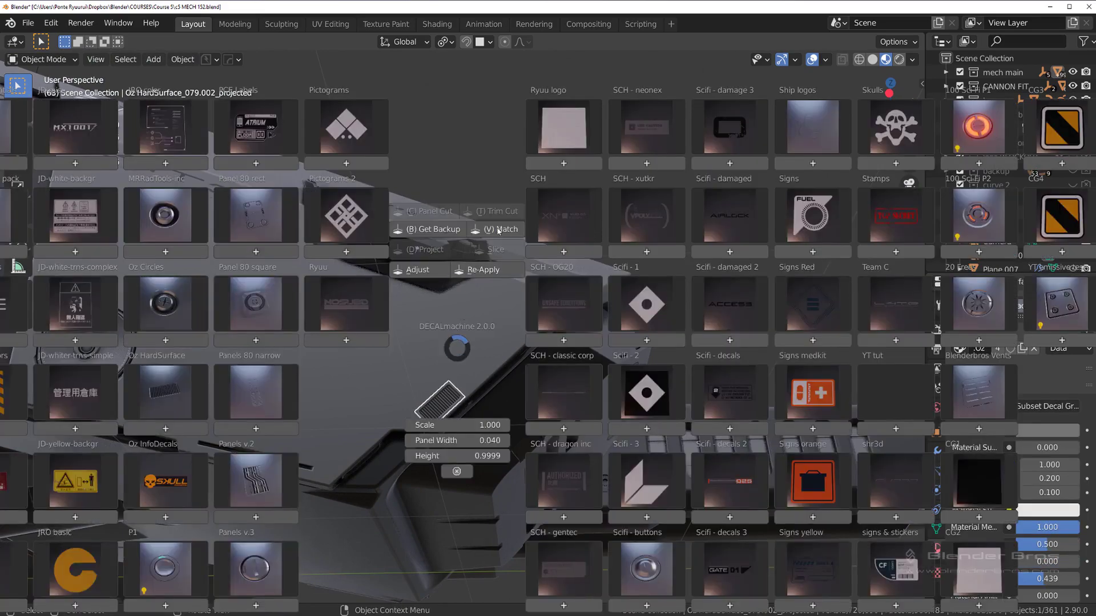
{"action": "left_click", "coordinate": [498, 230]}
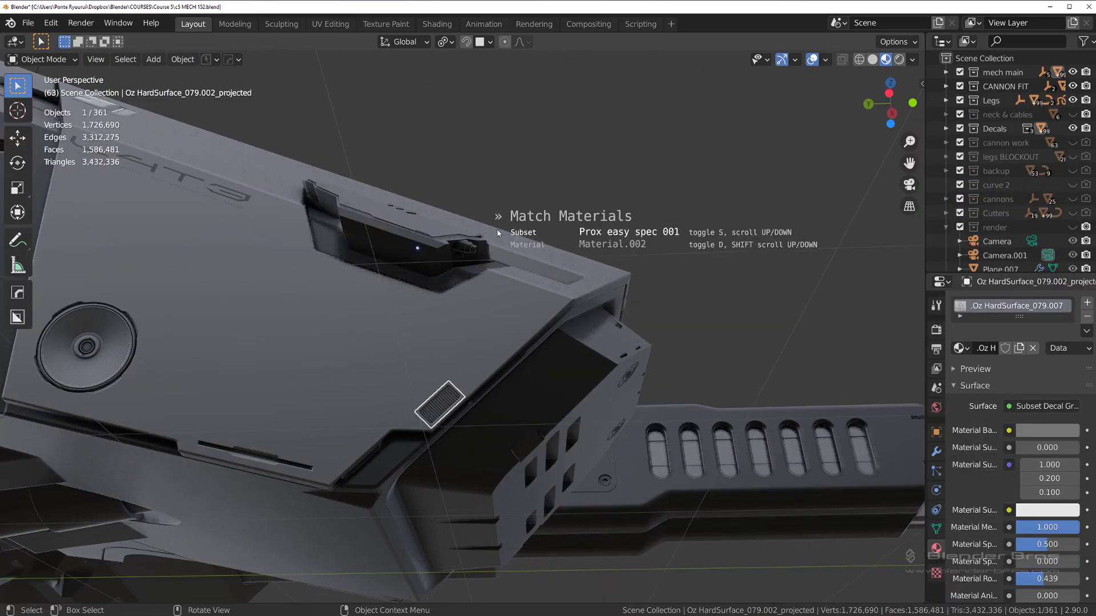
{"action": "scroll", "coordinate": [575, 201], "scroll_direction": "down", "scroll_amount": 7}
{"action": "middle_click_drag", "start_coordinate": [543, 268], "coordinate": [711, 396]}
{"action": "left_click", "coordinate": [476, 364]}
Insert an Oz HardSurface 100 slot decal and position it on the front end ring of the shoulder cylinder
{"action": "scroll", "coordinate": [477, 362], "scroll_direction": "down", "scroll_amount": 7}
{"action": "scroll", "coordinate": [628, 382], "scroll_direction": "up", "scroll_amount": 5}
{"action": "middle_click_drag", "start_coordinate": [571, 377], "coordinate": [476, 381]}
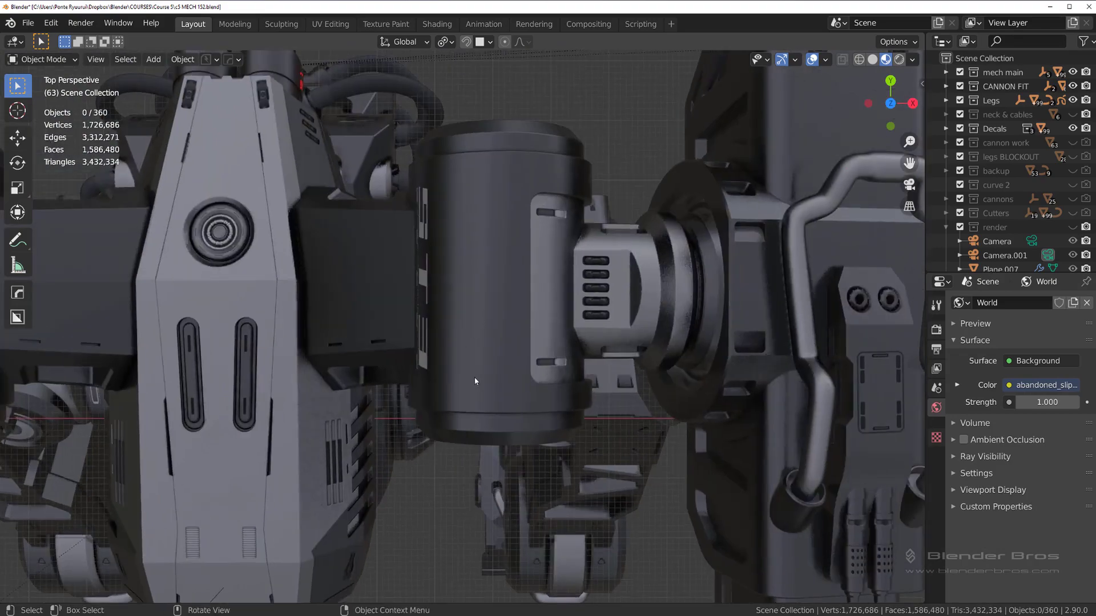
{"action": "key", "text": "d"}
{"action": "left_click", "coordinate": [190, 400]}
{"action": "left_click", "coordinate": [340, 275]}
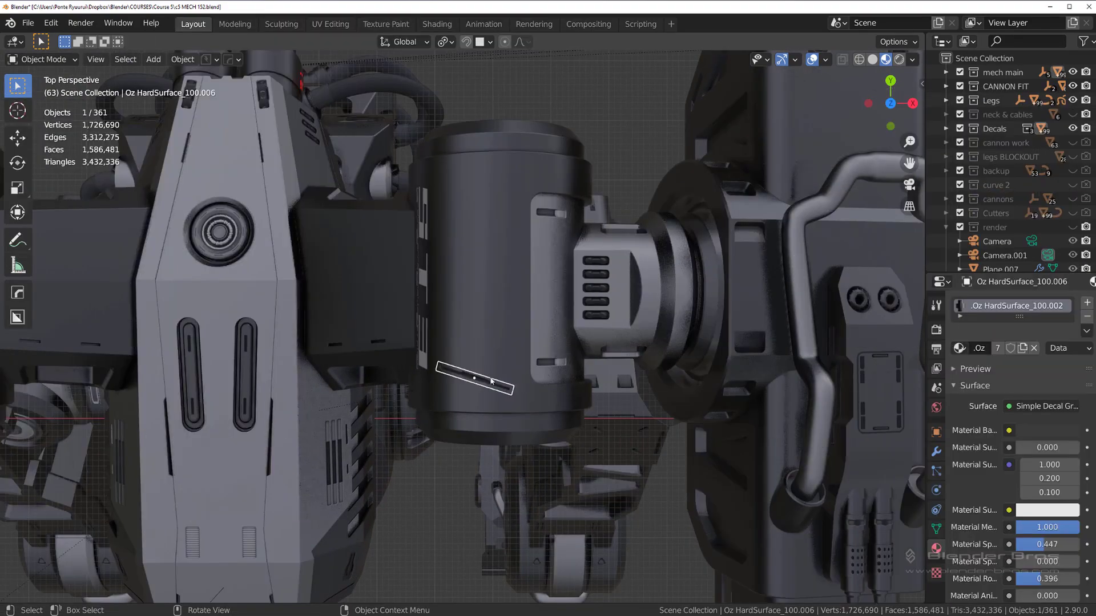
{"action": "left_click", "coordinate": [496, 406]}
{"action": "middle_click_drag", "start_coordinate": [512, 380], "coordinate": [475, 324], "text": "shift"}
{"action": "scroll", "coordinate": [457, 349], "scroll_direction": "up", "scroll_amount": 2}
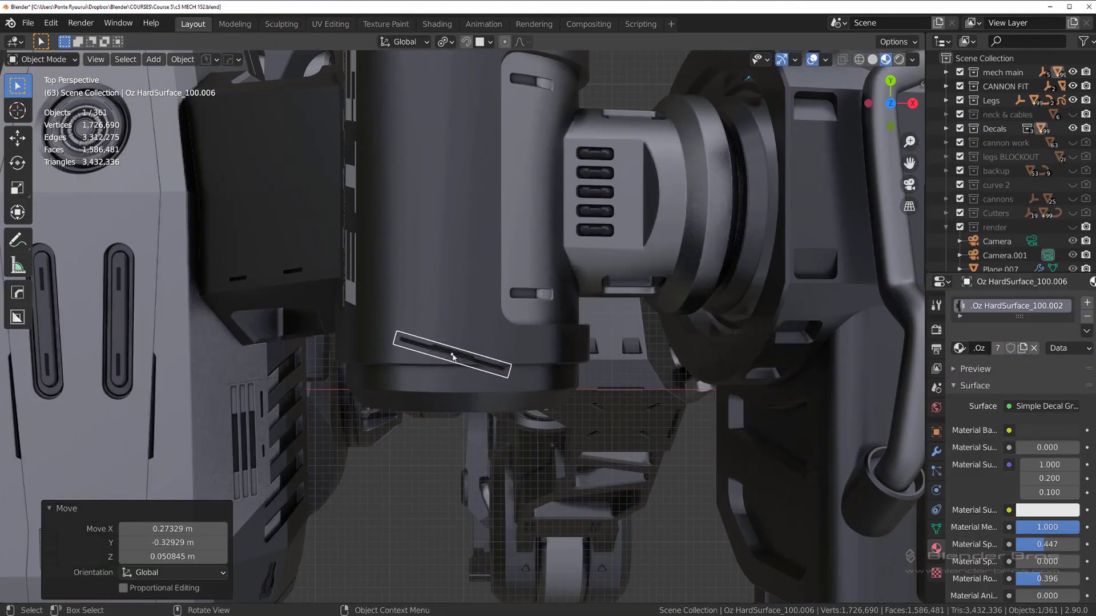
{"action": "left_click", "coordinate": [462, 379]}
Rotate the slot decal 15 degrees to align it with the ring and scale it by 1.218 along X
{"action": "key", "text": "d"}
{"action": "left_click", "coordinate": [459, 263]}
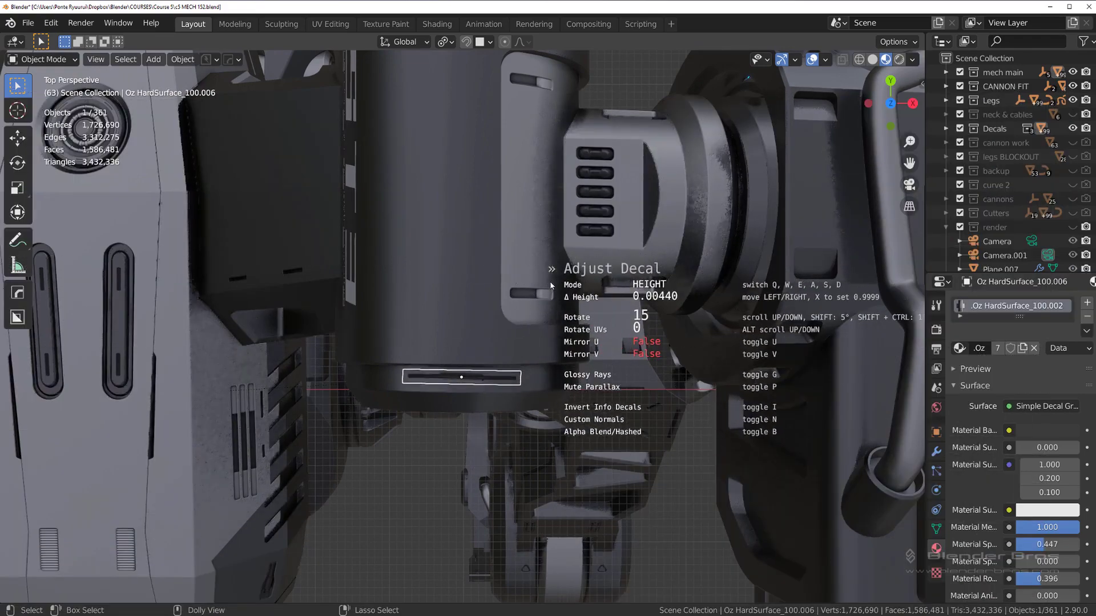
{"action": "left_click", "coordinate": [656, 303]}
{"action": "scroll", "coordinate": [543, 328], "scroll_direction": "down", "scroll_amount": 6}
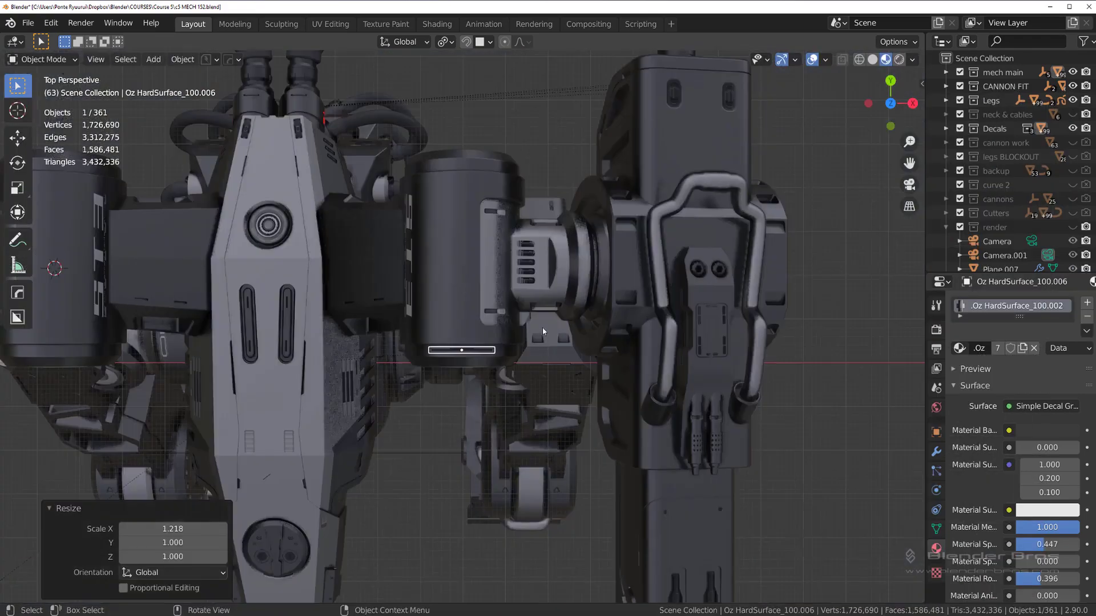
Project the slot decal onto the curved end ring of the shoulder cylinder
{"action": "scroll", "coordinate": [542, 328], "scroll_direction": "up", "scroll_amount": 3}
{"action": "middle_click_drag", "start_coordinate": [542, 327], "coordinate": [543, 257]}
{"action": "key", "text": "d"}
{"action": "left_click", "coordinate": [517, 185], "text": "alt"}
{"action": "key", "text": "d"}
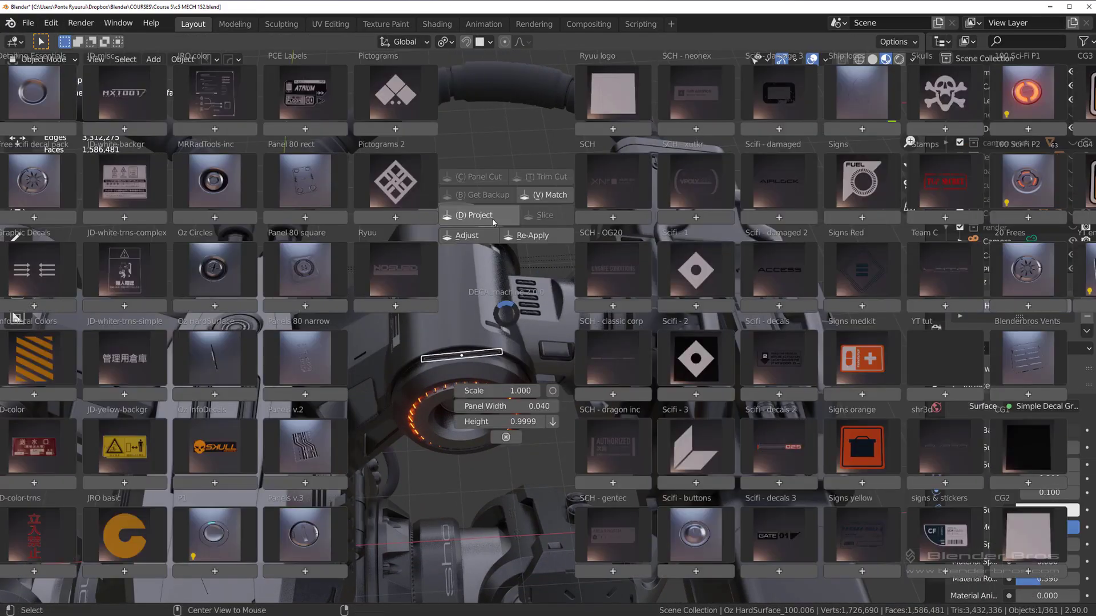
{"action": "left_click", "coordinate": [476, 216]}
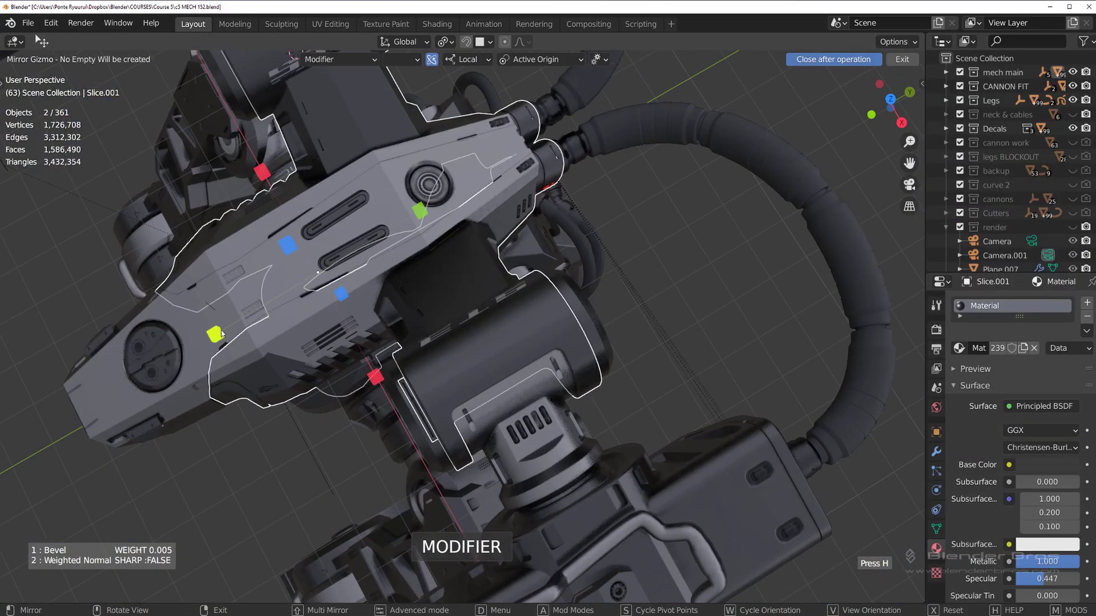
Mirror the projected slot decal using the shoulder cylinder's end rings as the reference object
{"action": "left_click", "coordinate": [220, 334]}
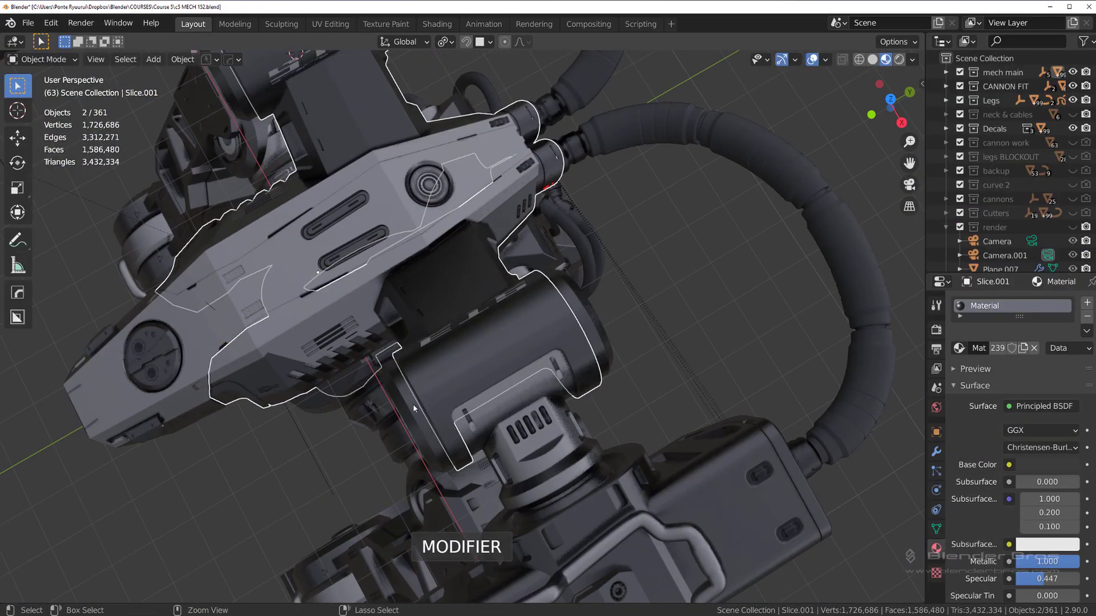
{"action": "key", "text": "alt+x"}
{"action": "scroll", "coordinate": [293, 183], "scroll_direction": "down", "scroll_amount": 4}
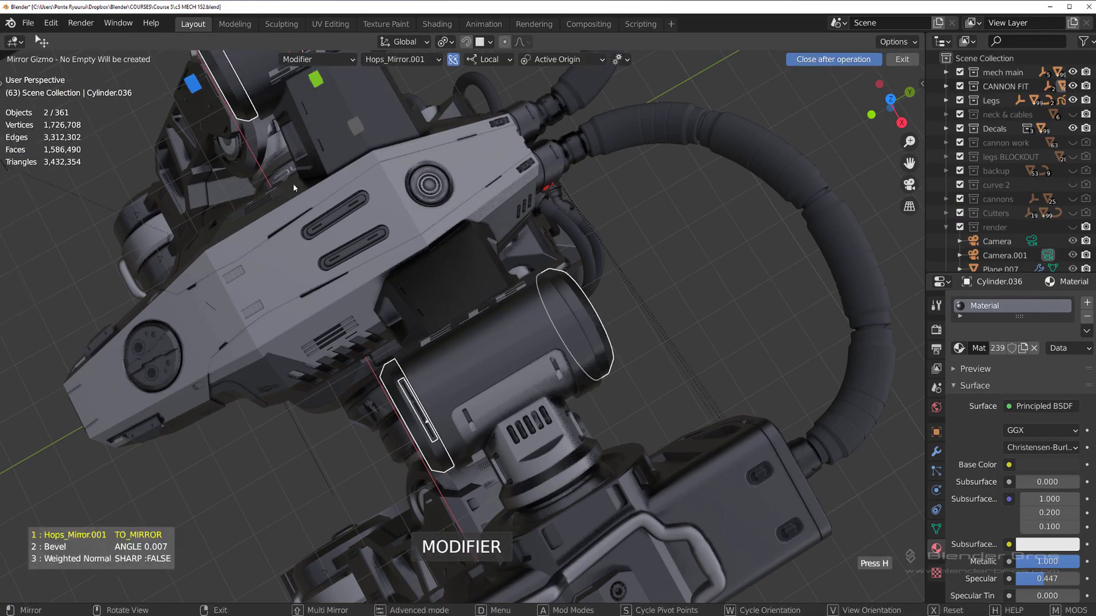
{"action": "left_click", "coordinate": [261, 209]}
Mirror the slot decals along X across the central lower torso block onto the opposite shoulder cylinder
{"action": "middle_click_drag", "start_coordinate": [266, 212], "coordinate": [514, 297]}
{"action": "scroll", "coordinate": [503, 343], "scroll_direction": "down", "scroll_amount": 3}
{"action": "left_click", "coordinate": [454, 447], "text": "shift"}
{"action": "key", "text": "alt+x"}
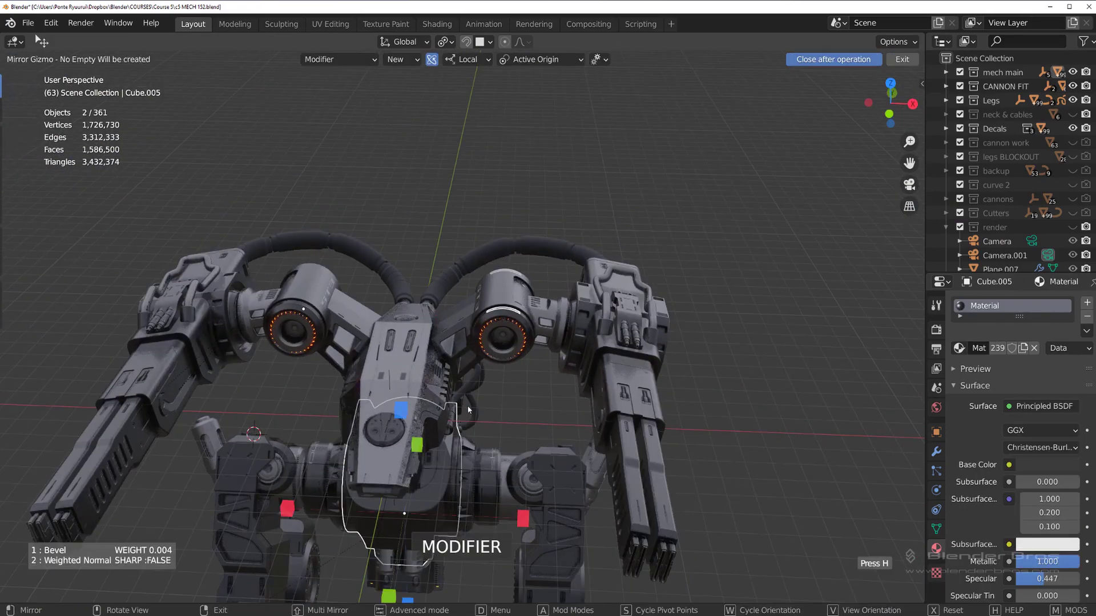
{"action": "left_click", "coordinate": [523, 518]}
Insert the P1 decal with two white light strips on the hose connector behind the arm cannon
{"action": "middle_click_drag", "start_coordinate": [526, 516], "coordinate": [537, 288]}
{"action": "scroll", "coordinate": [491, 317], "scroll_direction": "up", "scroll_amount": 3}
{"action": "middle_click_drag", "start_coordinate": [450, 341], "coordinate": [470, 381]}
{"action": "scroll", "coordinate": [549, 372], "scroll_direction": "up", "scroll_amount": 3}
{"action": "key", "text": "d"}
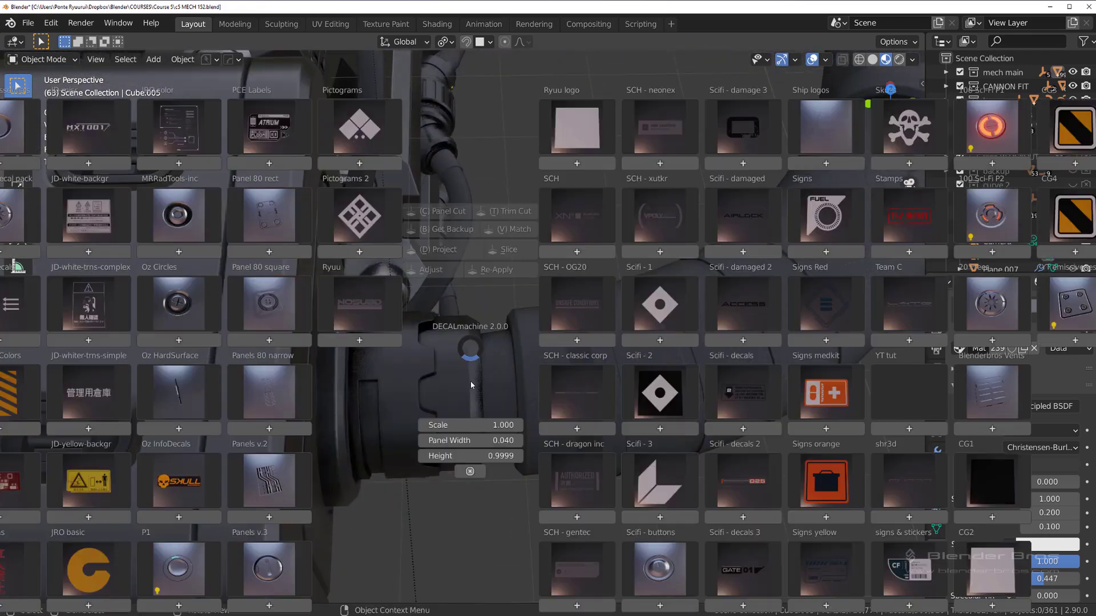
{"action": "key", "text": "Escape"}
{"action": "left_click", "coordinate": [460, 379]}
{"action": "key", "text": "d"}
{"action": "left_click", "coordinate": [181, 563]}
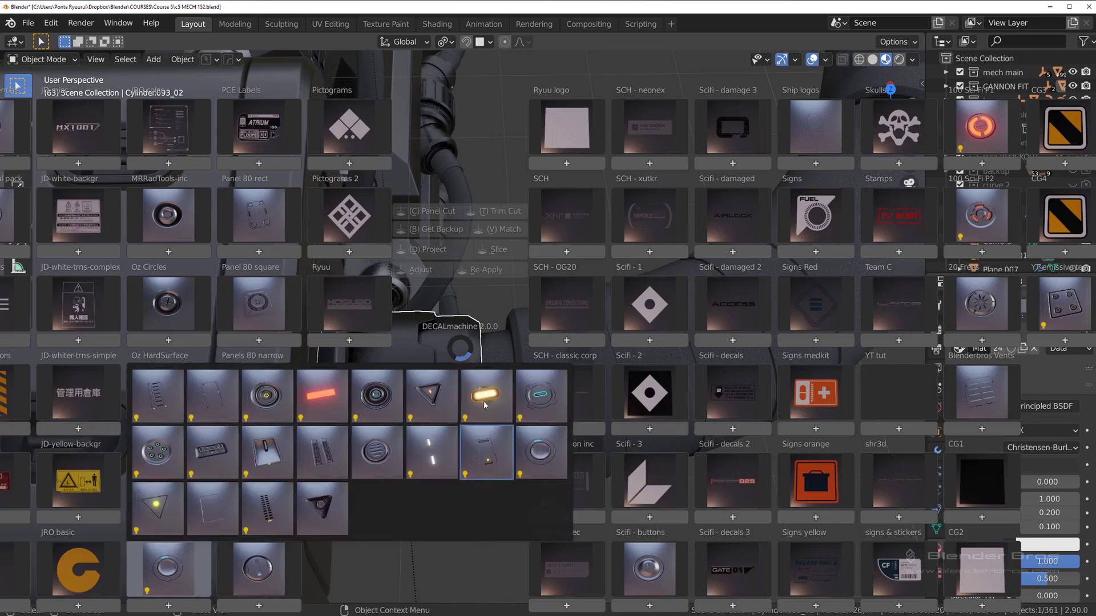
{"action": "left_click", "coordinate": [432, 453]}
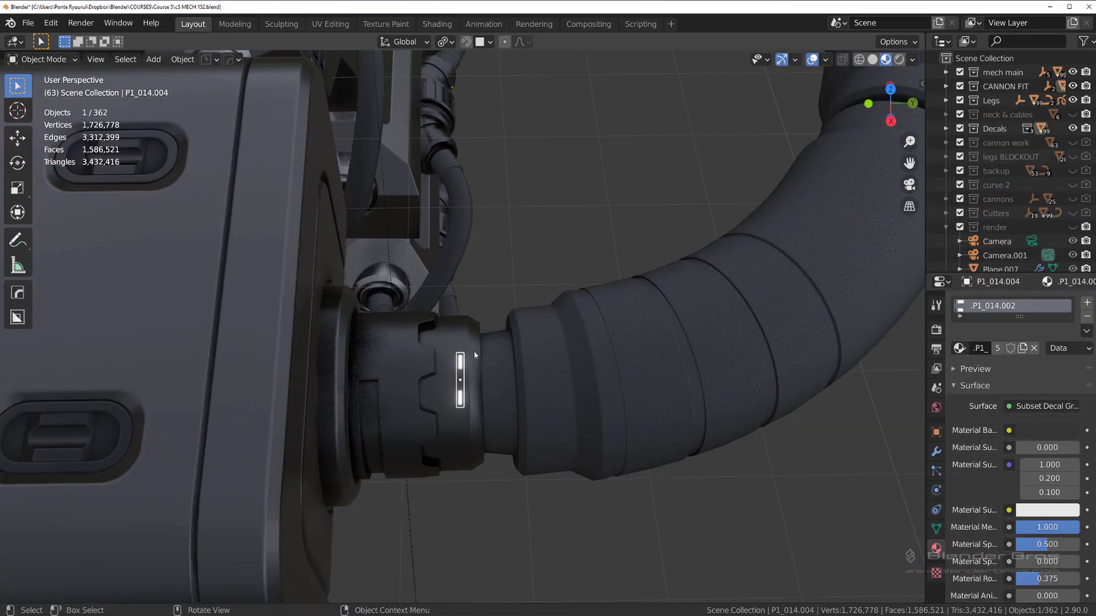
Shrink and reposition the light strip decal on the hose connector and project it onto the curved surface
{"action": "key", "text": "g"}
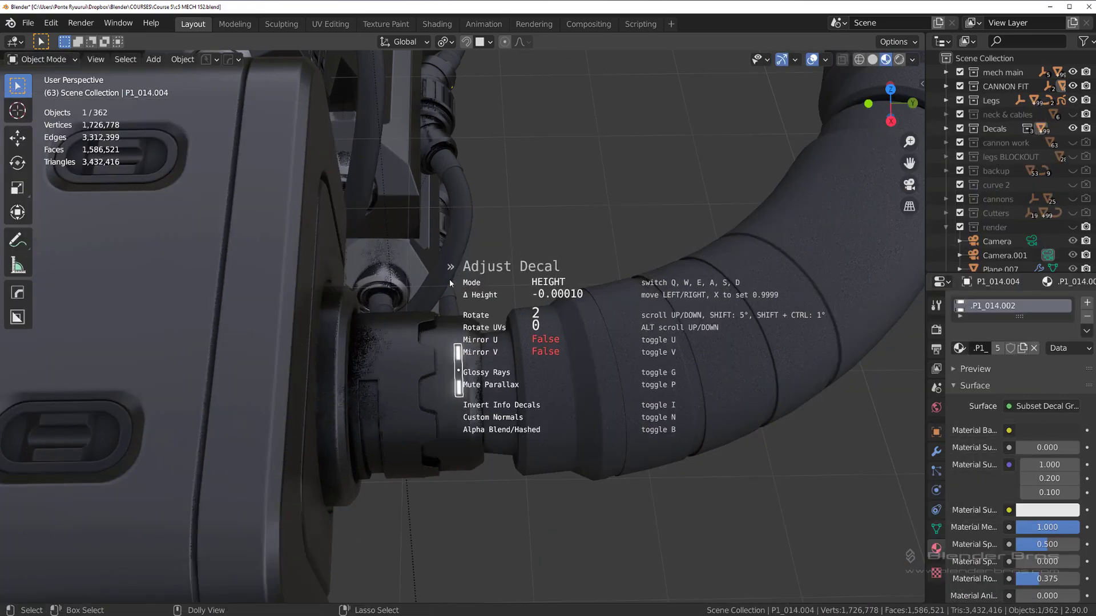
{"action": "key", "text": "s"}
{"action": "left_click", "coordinate": [481, 365]}
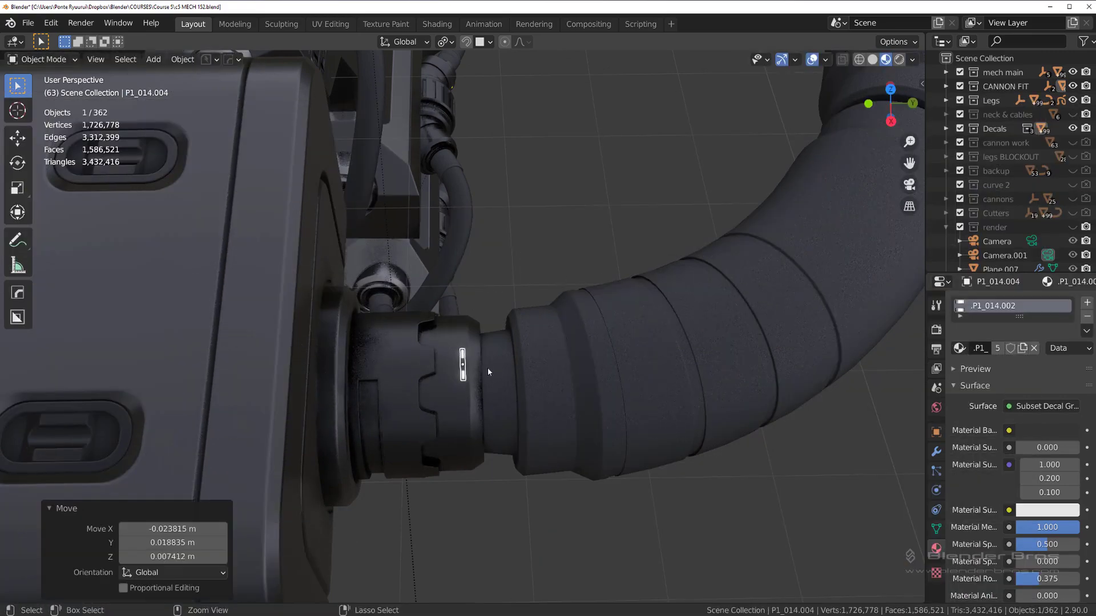
{"action": "middle_click_drag", "start_coordinate": [487, 367], "coordinate": [474, 328]}
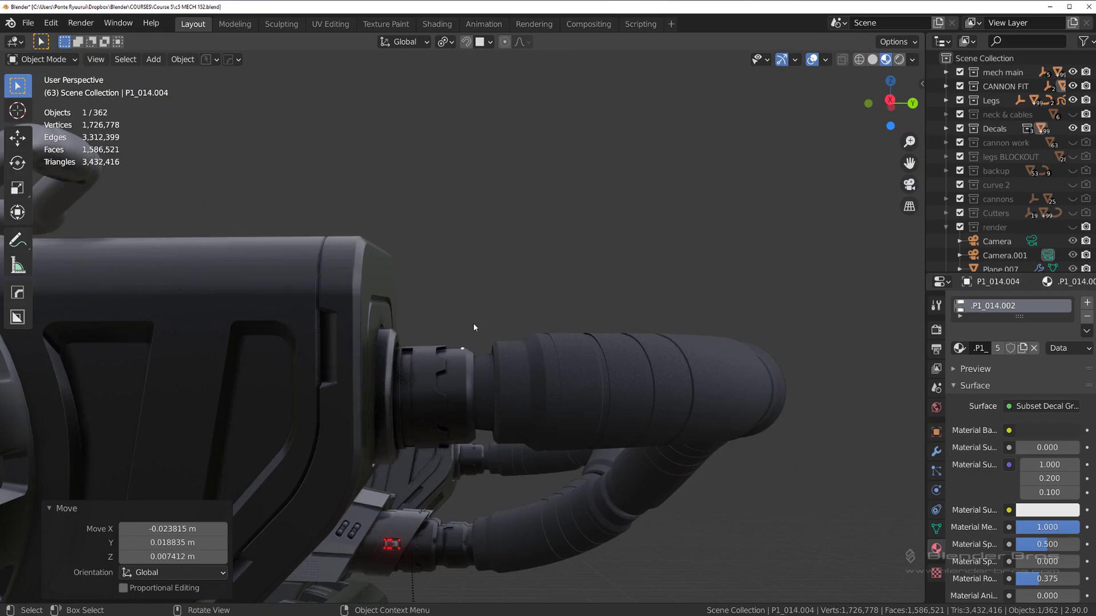
{"action": "left_click", "coordinate": [403, 398]}
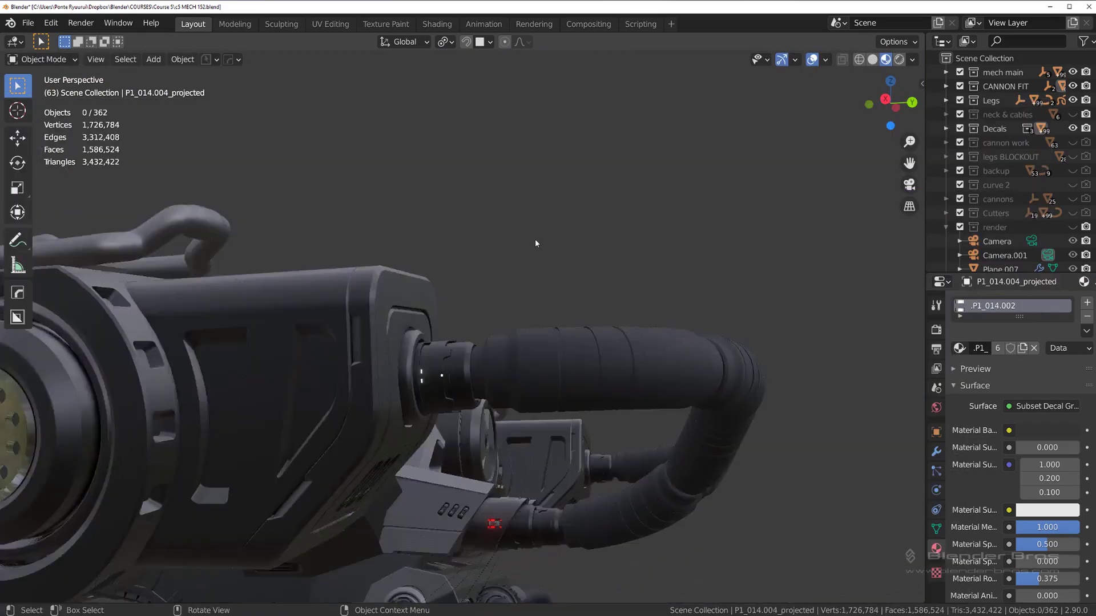
Mirror the projected light strip decal from the hose connector onto the hose connector of the opposite arm
{"action": "scroll", "coordinate": [536, 243], "scroll_direction": "down", "scroll_amount": 5}
{"action": "middle_click_drag", "start_coordinate": [535, 243], "coordinate": [551, 373]}
{"action": "scroll", "coordinate": [552, 373], "scroll_direction": "down", "scroll_amount": 3}
{"action": "middle_click_drag", "start_coordinate": [544, 319], "coordinate": [515, 248], "text": "shift"}
{"action": "scroll", "coordinate": [437, 392], "scroll_direction": "up", "scroll_amount": 8}
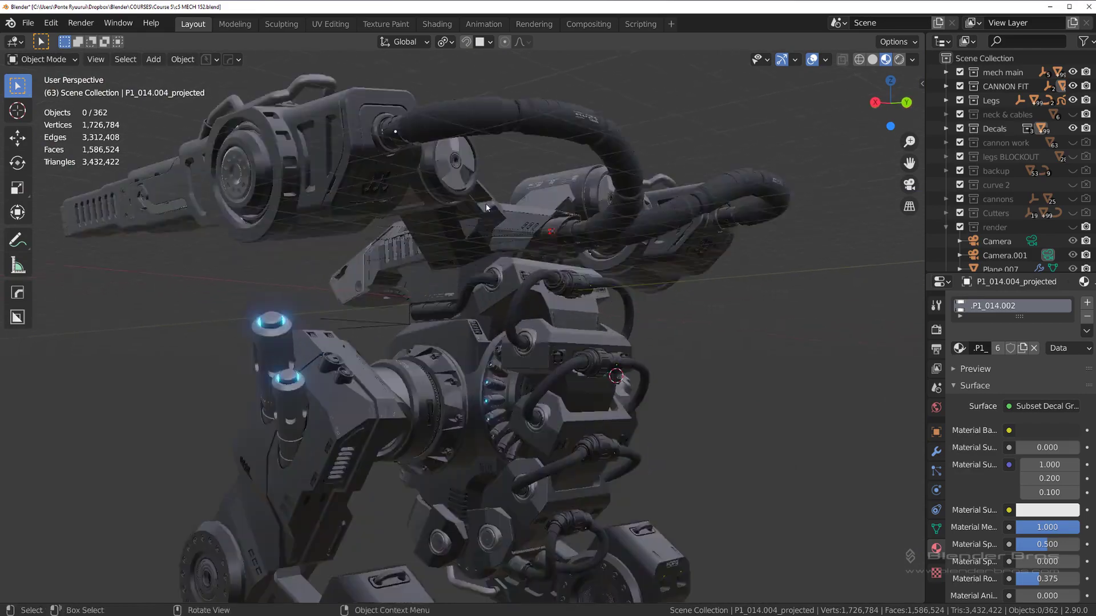
{"action": "left_click", "coordinate": [428, 402]}
{"action": "scroll", "coordinate": [537, 368], "scroll_direction": "down", "scroll_amount": 5}
{"action": "middle_click_drag", "start_coordinate": [543, 367], "coordinate": [622, 354]}
{"action": "scroll", "coordinate": [512, 409], "scroll_direction": "down", "scroll_amount": 3}
{"action": "left_click", "coordinate": [417, 381], "text": "shift"}
{"action": "key", "text": "alt+x"}
{"action": "left_click", "coordinate": [529, 420]}
Save the project as the next incremental version, 153
{"action": "middle_click_drag", "start_coordinate": [531, 423], "coordinate": [485, 268]}
{"action": "scroll", "coordinate": [354, 440], "scroll_direction": "up", "scroll_amount": 3}
{"action": "scroll", "coordinate": [416, 367], "scroll_direction": "up", "scroll_amount": 3}
{"action": "scroll", "coordinate": [400, 352], "scroll_direction": "down", "scroll_amount": 3}
{"action": "scroll", "coordinate": [468, 257], "scroll_direction": "down", "scroll_amount": 3}
{"action": "left_click", "coordinate": [209, 61]}
{"action": "left_click", "coordinate": [209, 111]}
Check the material slots of the ring of light cylinders and of the neighbouring hose socket on the back
{"action": "scroll", "coordinate": [454, 361], "scroll_direction": "up", "scroll_amount": 5}
{"action": "middle_click_drag", "start_coordinate": [454, 361], "coordinate": [434, 277]}
{"action": "left_click", "coordinate": [406, 254]}
{"action": "key", "text": "KP_Divide"}
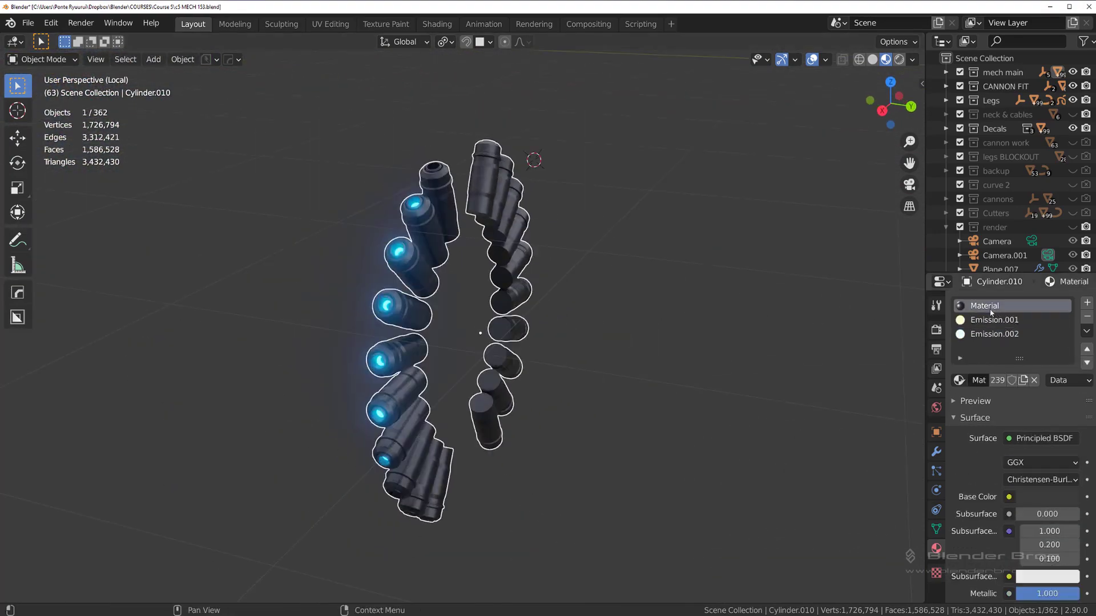
{"action": "key", "text": "KP_Divide"}
{"action": "left_click", "coordinate": [536, 356]}
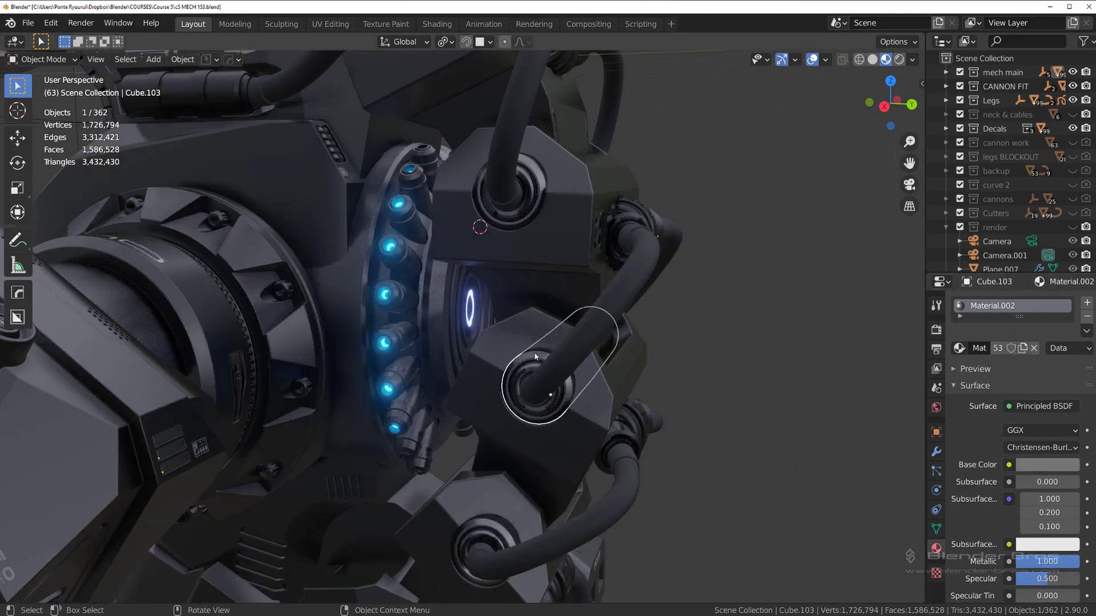
Isolate the ring of light cylinders, replace its base material with Material.002, and restore the full scene with nothing selected
{"action": "left_click", "coordinate": [417, 226]}
{"action": "key", "text": "KP_Divide"}
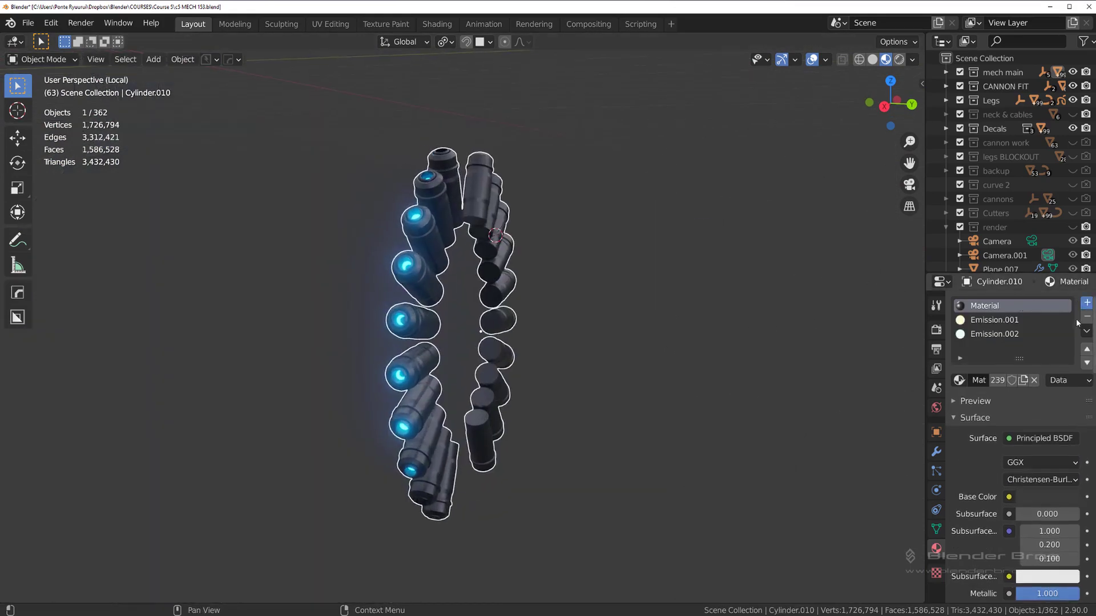
{"action": "left_click", "coordinate": [1087, 303]}
{"action": "left_click", "coordinate": [961, 380]}
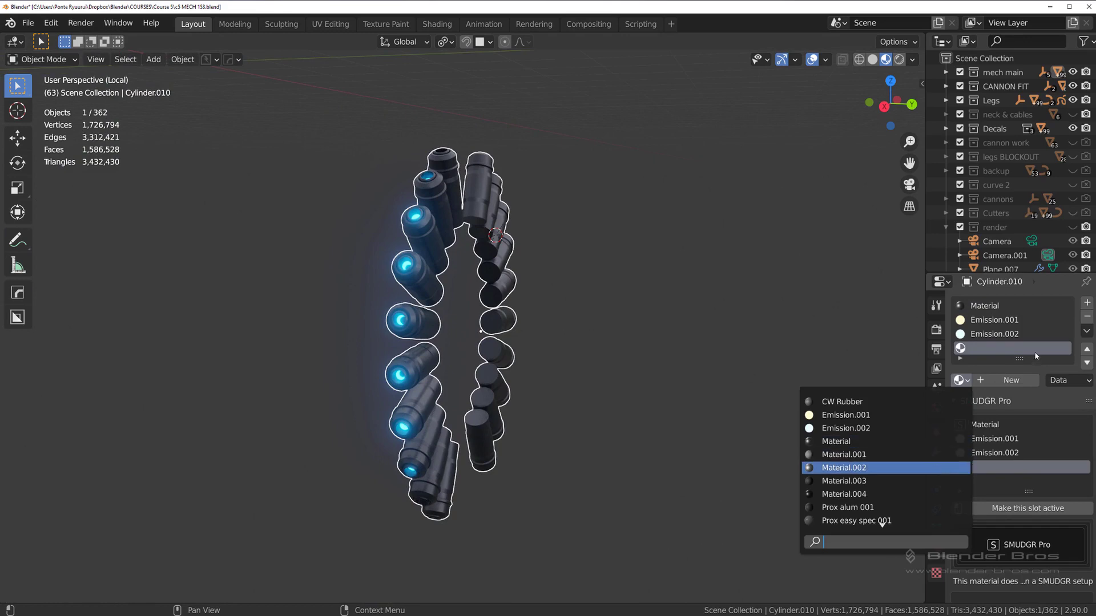
{"action": "left_click", "coordinate": [1087, 350]}
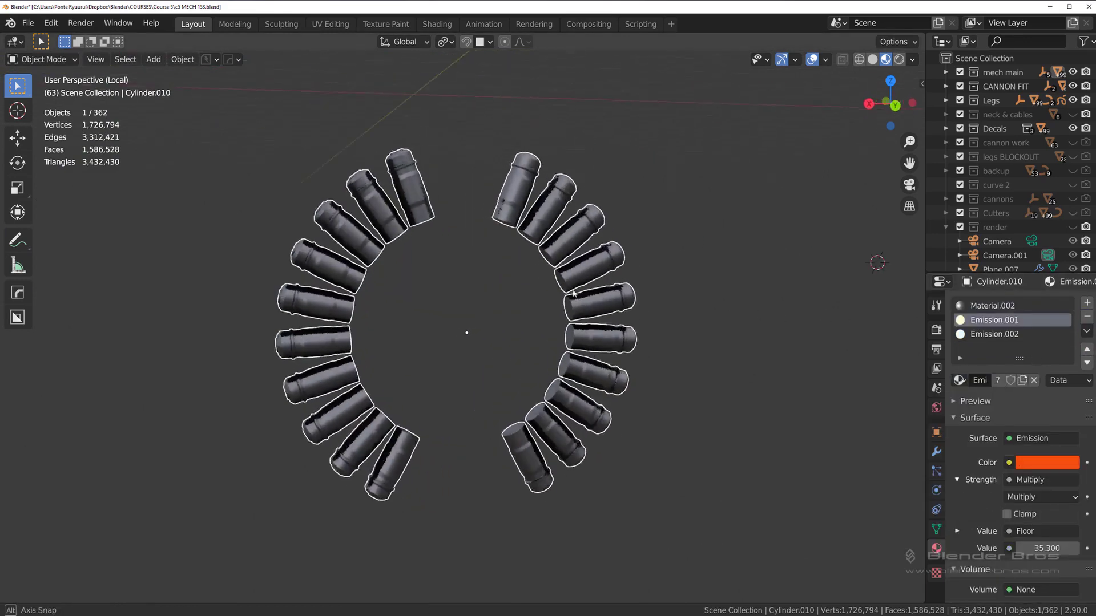
{"action": "middle_click_drag", "start_coordinate": [876, 262], "coordinate": [636, 233]}
{"action": "key", "text": "KP_Divide"}
{"action": "left_click", "coordinate": [718, 270]}
Switch the viewport to rendered shading and view the whole mech from the side
{"action": "scroll", "coordinate": [717, 270], "scroll_direction": "down", "scroll_amount": 5}
{"action": "middle_click_drag", "start_coordinate": [718, 270], "coordinate": [581, 287]}
{"action": "scroll", "coordinate": [581, 287], "scroll_direction": "up", "scroll_amount": 6}
{"action": "scroll", "coordinate": [581, 287], "scroll_direction": "down", "scroll_amount": 5}
{"action": "left_click", "coordinate": [899, 59]}
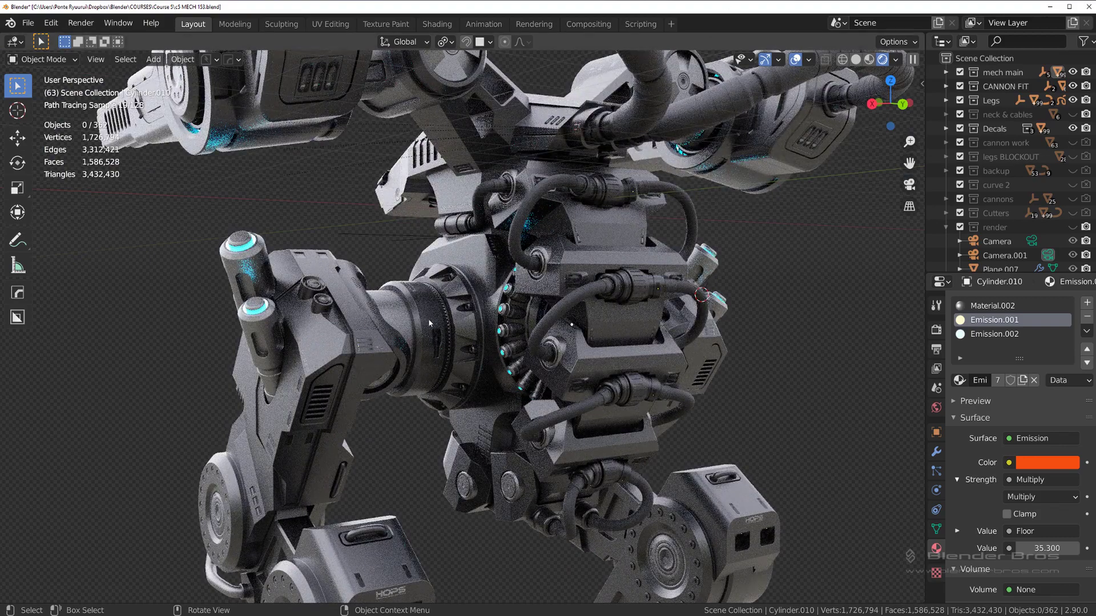
{"action": "scroll", "coordinate": [430, 323], "scroll_direction": "down", "scroll_amount": 3}
{"action": "middle_click_drag", "start_coordinate": [429, 323], "coordinate": [516, 311]}
Raise the Photographer exposure value to 8.33 and view the mech under the new exposure
{"action": "key", "text": "n"}
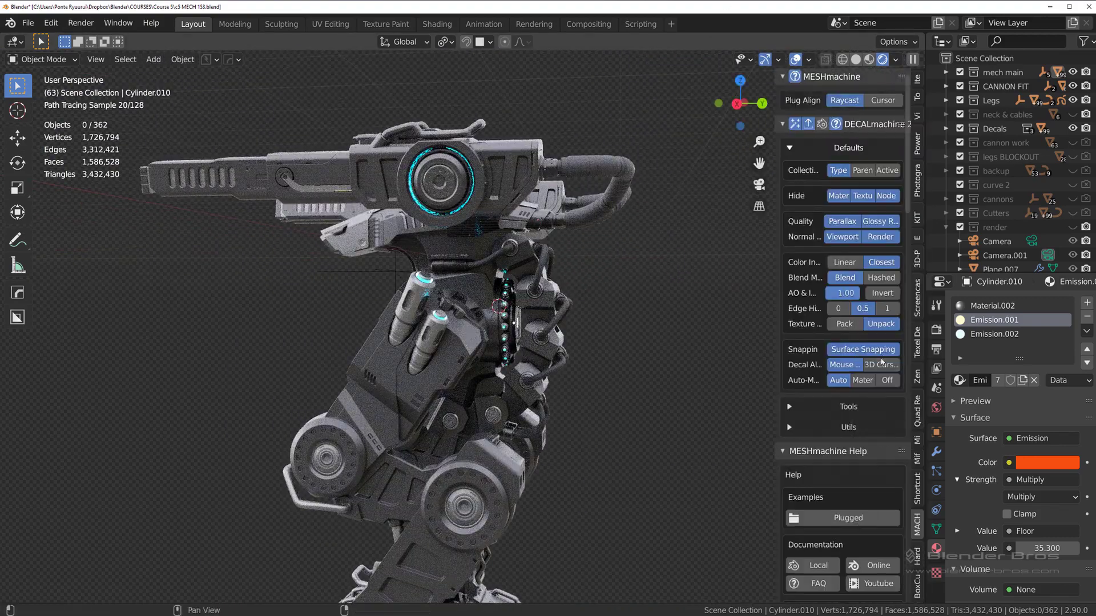
{"action": "left_click", "coordinate": [917, 181]}
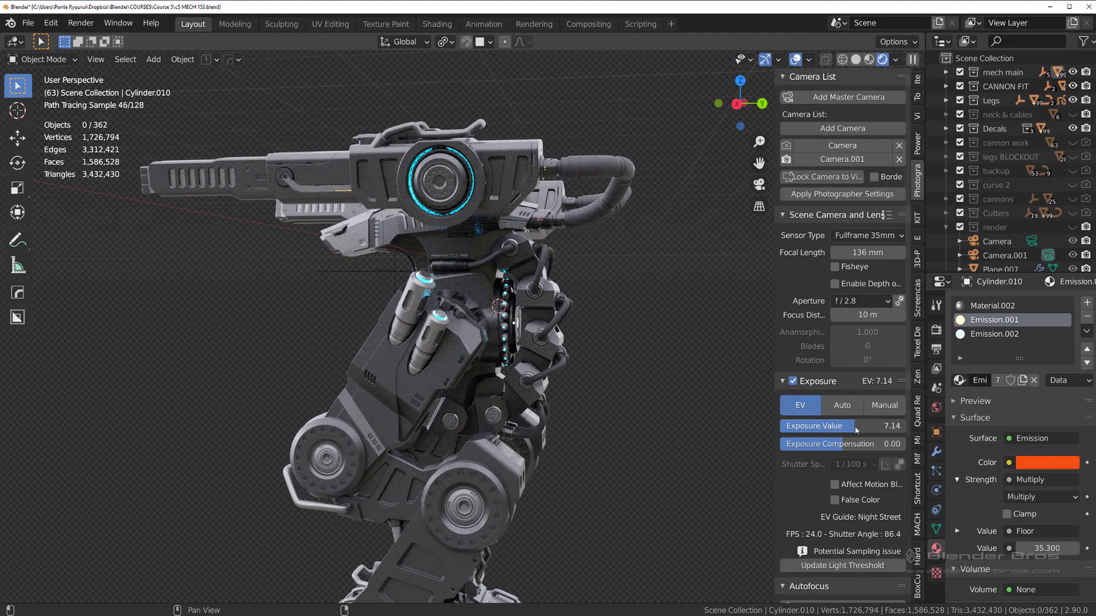
{"action": "left_click_drag", "start_coordinate": [856, 429], "coordinate": [860, 428]}
{"action": "middle_click_drag", "start_coordinate": [513, 320], "coordinate": [596, 341]}
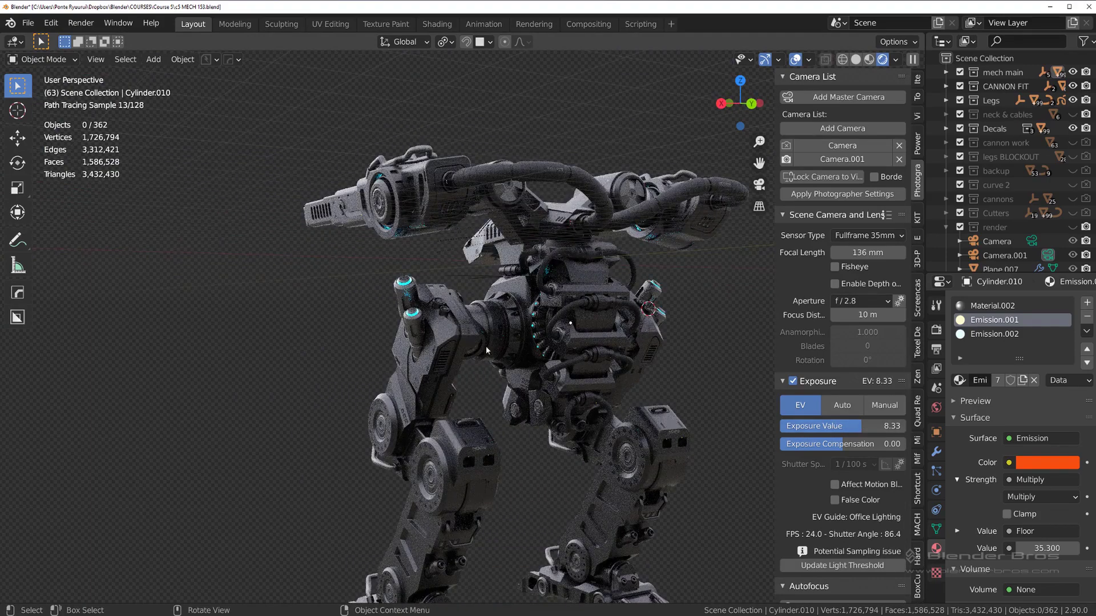
{"action": "mouse_move", "coordinate": [486, 349]}
{"action": "middle_mouse_down"}
{"action": "mouse_move", "coordinate": [612, 344]}
{"action": "mouse_move", "coordinate": [609, 324]}
{"action": "mouse_move", "coordinate": [540, 309]}
{"action": "mouse_move", "coordinate": [618, 316]}
{"action": "middle_mouse_up"}
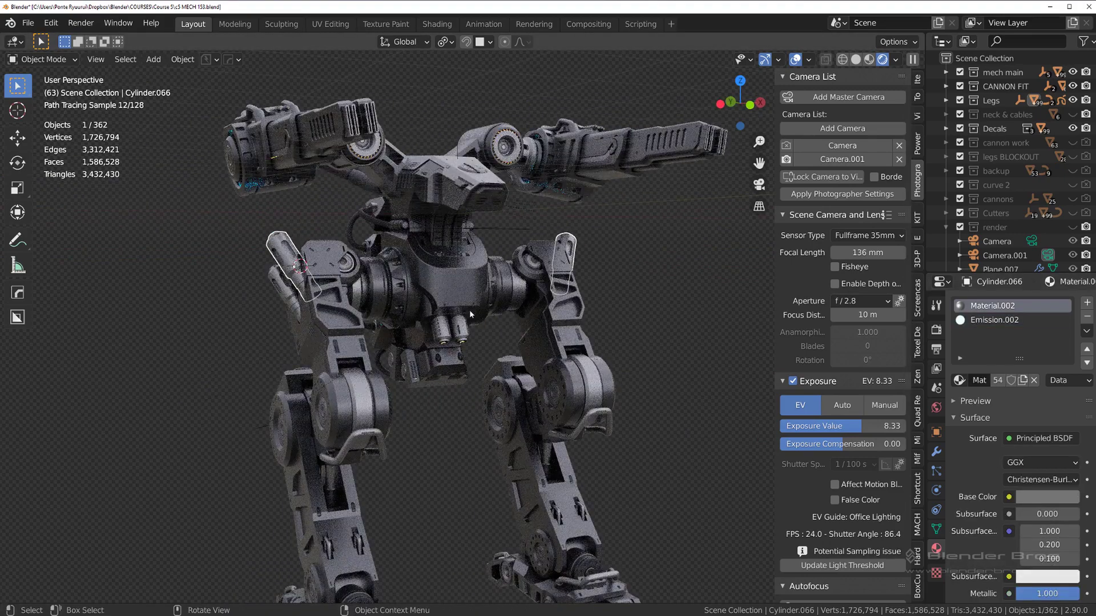
Examine the rendered mech's body, legs and shoulder cylinders from the front, from above and from the other side
{"action": "mouse_move", "coordinate": [469, 309]}
{"action": "middle_mouse_down"}
{"action": "mouse_move", "coordinate": [609, 289]}
{"action": "mouse_move", "coordinate": [563, 301]}
{"action": "mouse_move", "coordinate": [604, 293]}
{"action": "mouse_move", "coordinate": [552, 285]}
{"action": "mouse_move", "coordinate": [478, 316]}
{"action": "mouse_move", "coordinate": [486, 399]}
{"action": "middle_mouse_up"}
{"action": "left_click", "coordinate": [606, 296]}
{"action": "scroll", "coordinate": [467, 304], "scroll_direction": "up", "scroll_amount": 3}
{"action": "middle_click_drag", "start_coordinate": [485, 254], "coordinate": [492, 324]}
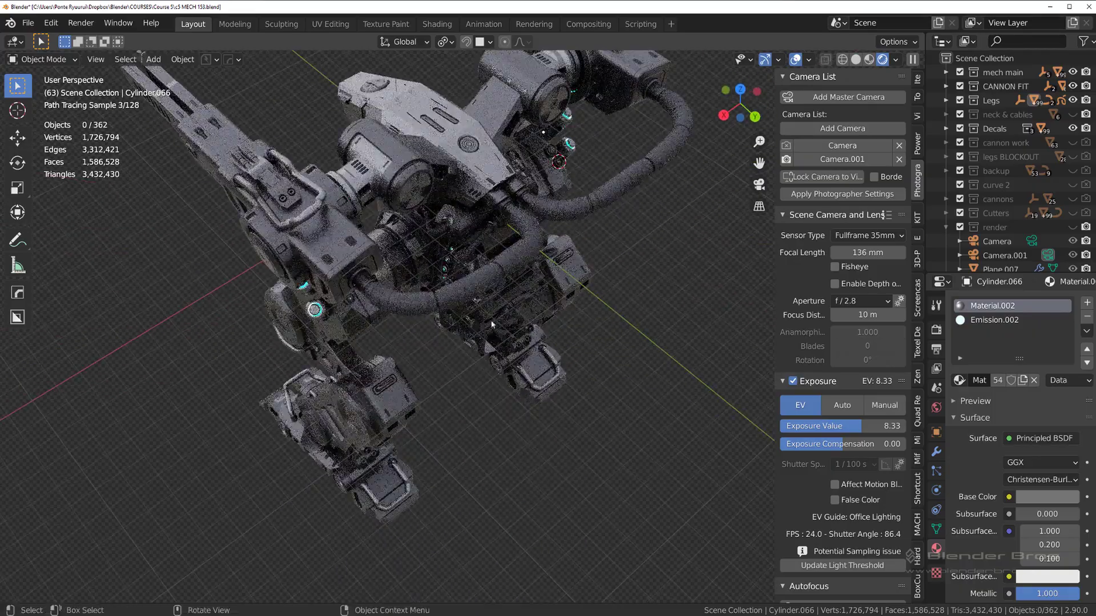
{"action": "middle_click_drag", "start_coordinate": [394, 339], "coordinate": [514, 284]}
{"action": "middle_click_drag", "start_coordinate": [320, 377], "coordinate": [543, 269], "text": "shift"}
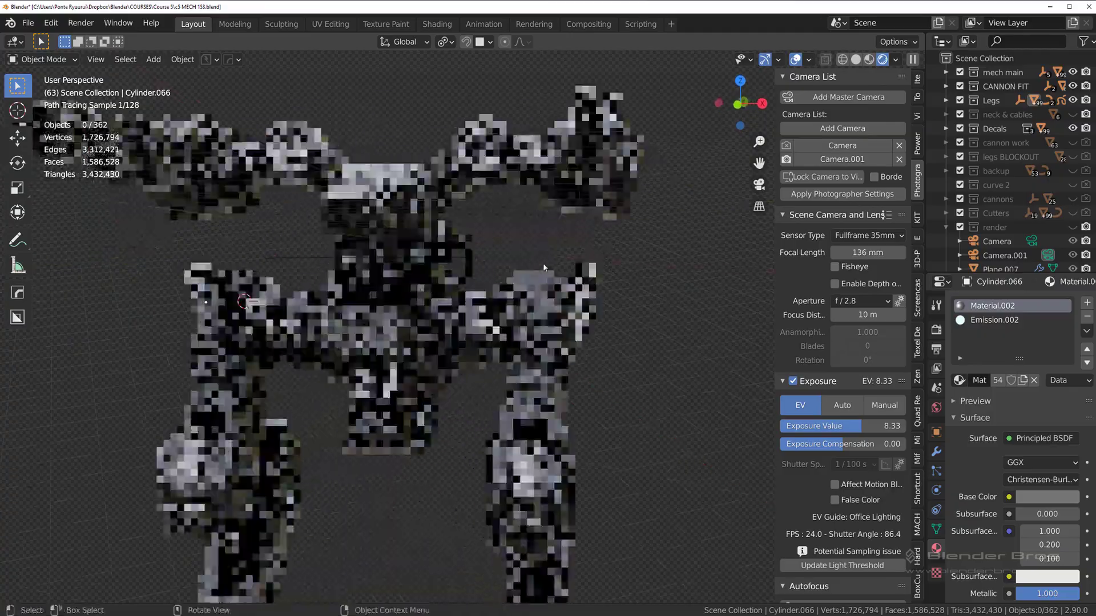
{"action": "scroll", "coordinate": [426, 315], "scroll_direction": "up", "scroll_amount": 2}
{"action": "mouse_move", "coordinate": [425, 315]}
{"action": "middle_mouse_down"}
{"action": "mouse_move", "coordinate": [374, 337]}
{"action": "mouse_move", "coordinate": [414, 353]}
{"action": "middle_mouse_up"}
{"action": "scroll", "coordinate": [342, 274], "scroll_direction": "down", "scroll_amount": 5}
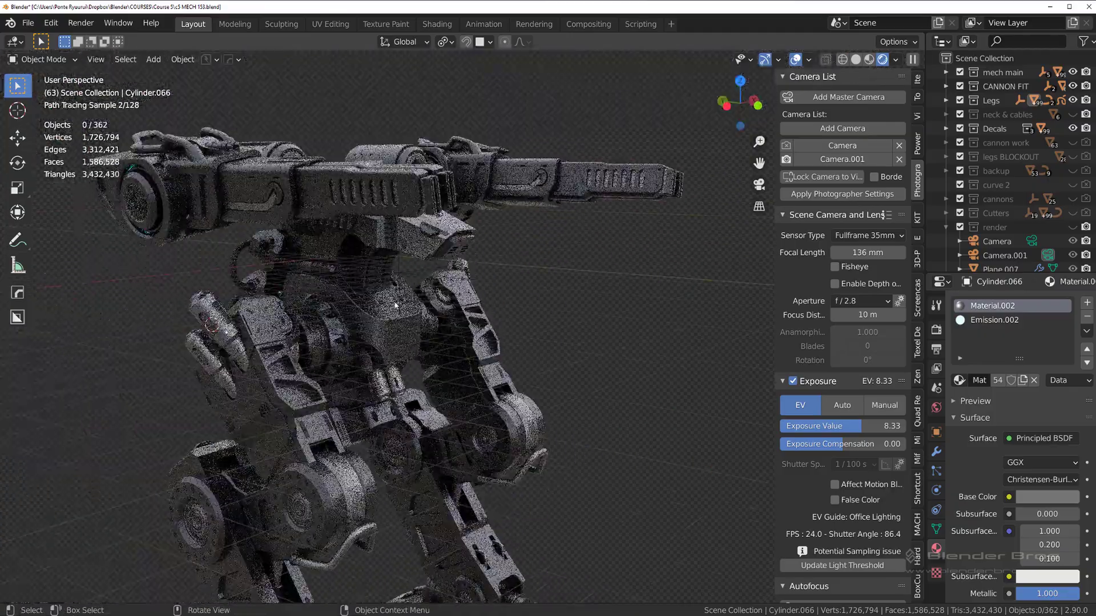
{"action": "mouse_move", "coordinate": [562, 288]}
{"action": "middle_mouse_down"}
{"action": "mouse_move", "coordinate": [516, 268]}
{"action": "mouse_move", "coordinate": [449, 273]}
{"action": "middle_mouse_up"}
{"action": "scroll", "coordinate": [528, 275], "scroll_direction": "up", "scroll_amount": 3}
Reload the rendered view and examine the ring of light cylinders behind the hoses on the back
{"action": "left_click", "coordinate": [869, 60]}
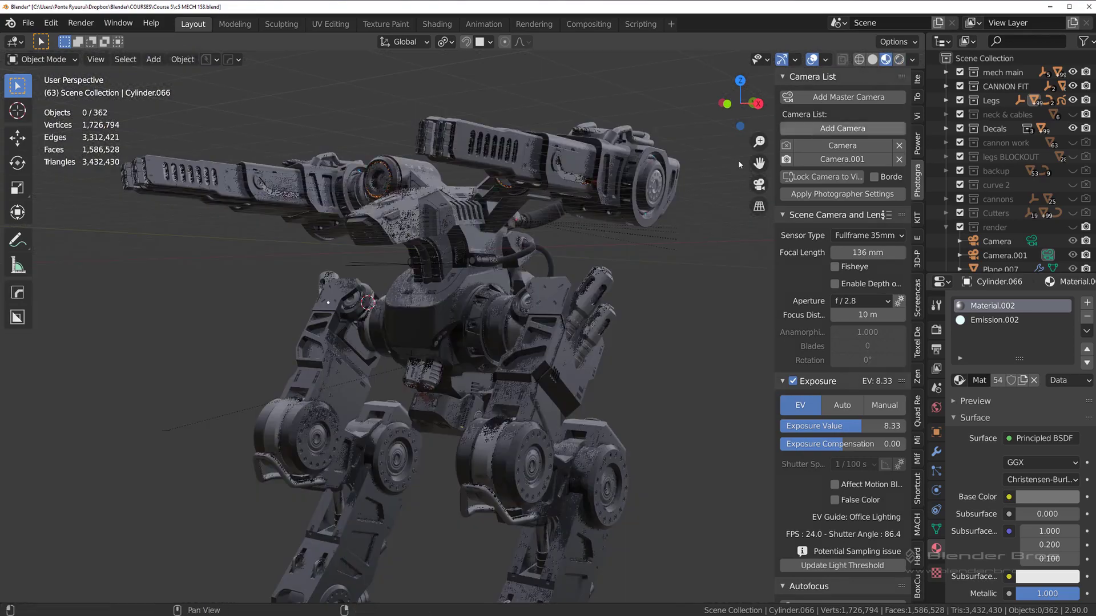
{"action": "left_click", "coordinate": [899, 59]}
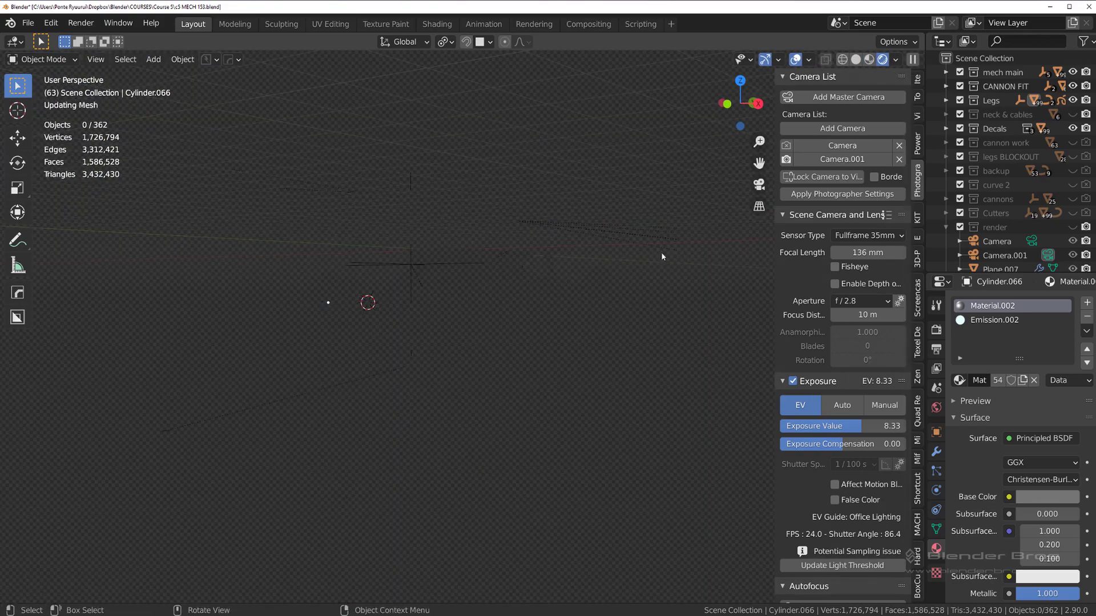
{"action": "middle_click_drag", "start_coordinate": [618, 318], "coordinate": [418, 341]}
{"action": "scroll", "coordinate": [418, 341], "scroll_direction": "up", "scroll_amount": 2}
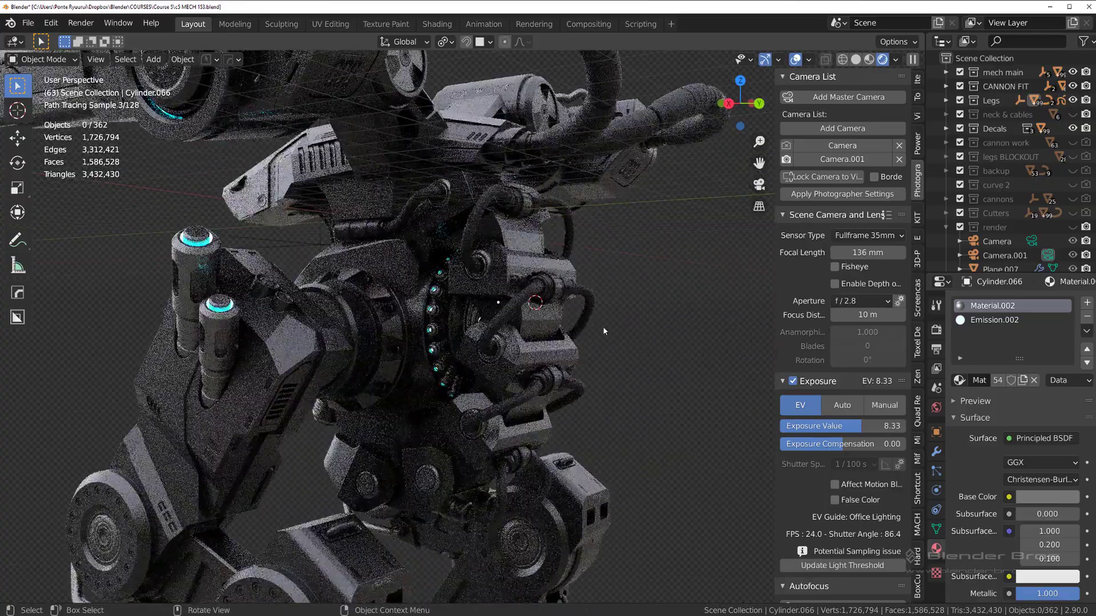
{"action": "scroll", "coordinate": [450, 354], "scroll_direction": "up", "scroll_amount": 1}
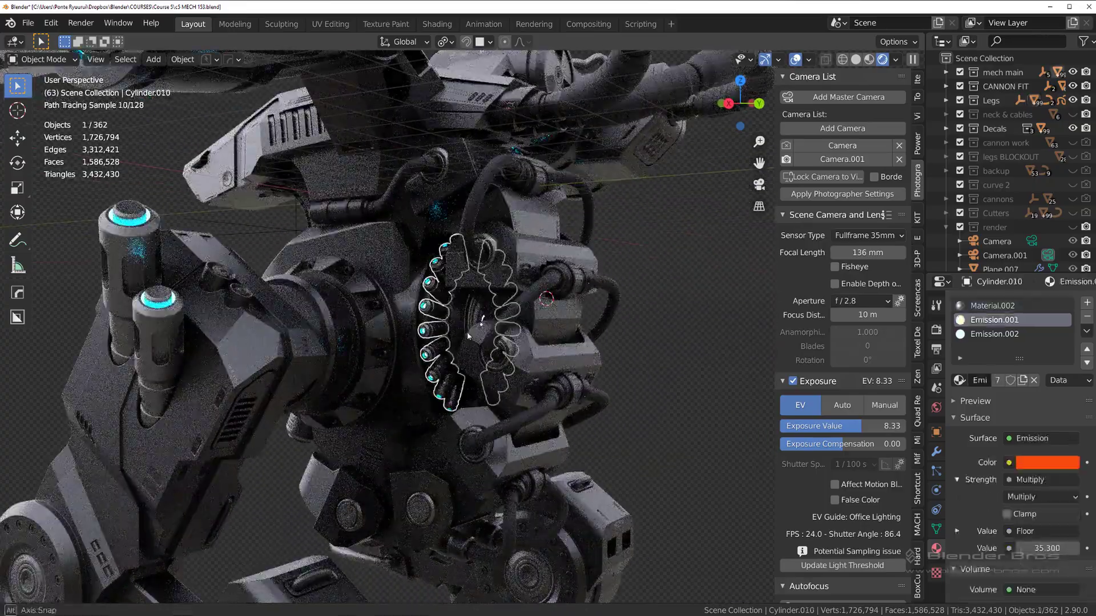
{"action": "middle_click_drag", "start_coordinate": [467, 331], "coordinate": [515, 320]}
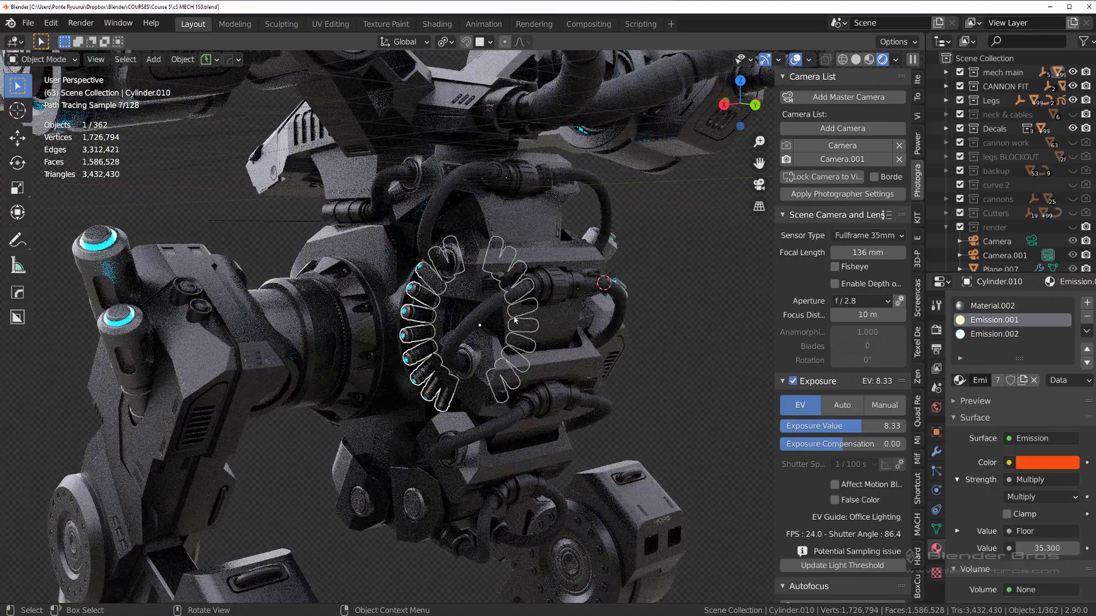
{"action": "scroll", "coordinate": [516, 319], "scroll_direction": "up", "scroll_amount": 2}
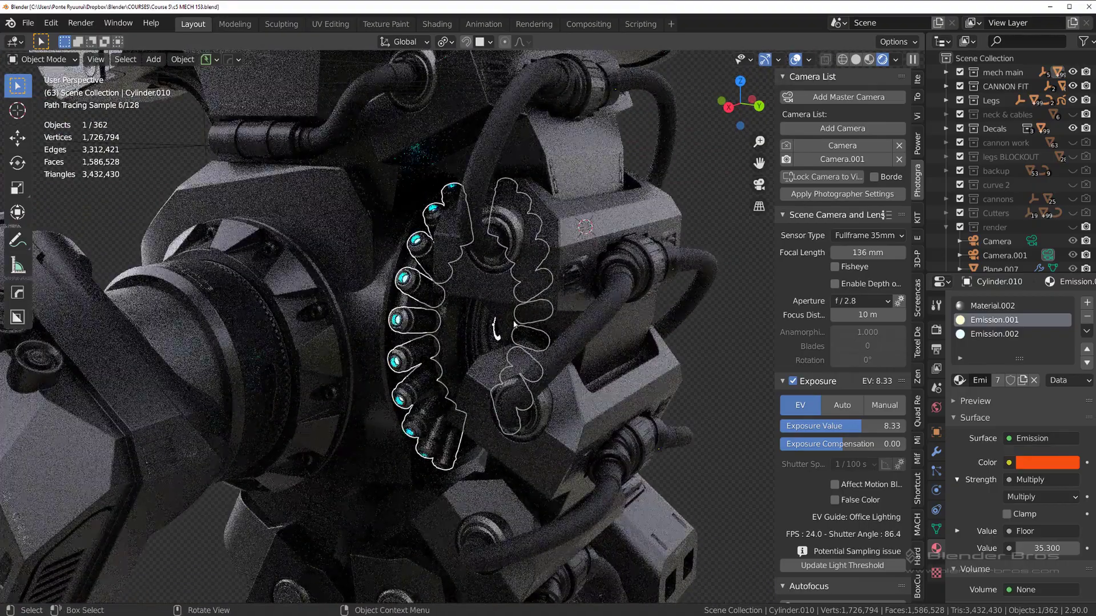
{"action": "scroll", "coordinate": [515, 324], "scroll_direction": "down", "scroll_amount": 4}
{"action": "left_click", "coordinate": [635, 297]}
{"action": "scroll", "coordinate": [605, 298], "scroll_direction": "up", "scroll_amount": 1}
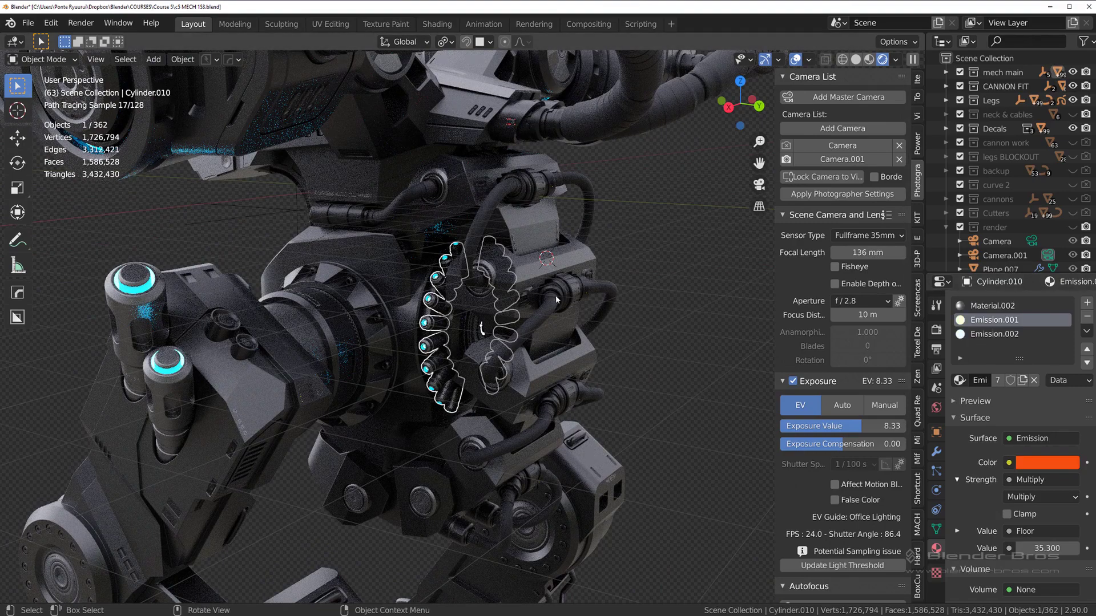
Isolate the ring of light cylinders, assign Emission.002 to its selected faces, and restore the full scene
{"action": "scroll", "coordinate": [476, 317], "scroll_direction": "up", "scroll_amount": 4}
{"action": "right_click", "coordinate": [503, 239]}
{"action": "key", "text": "slash"}
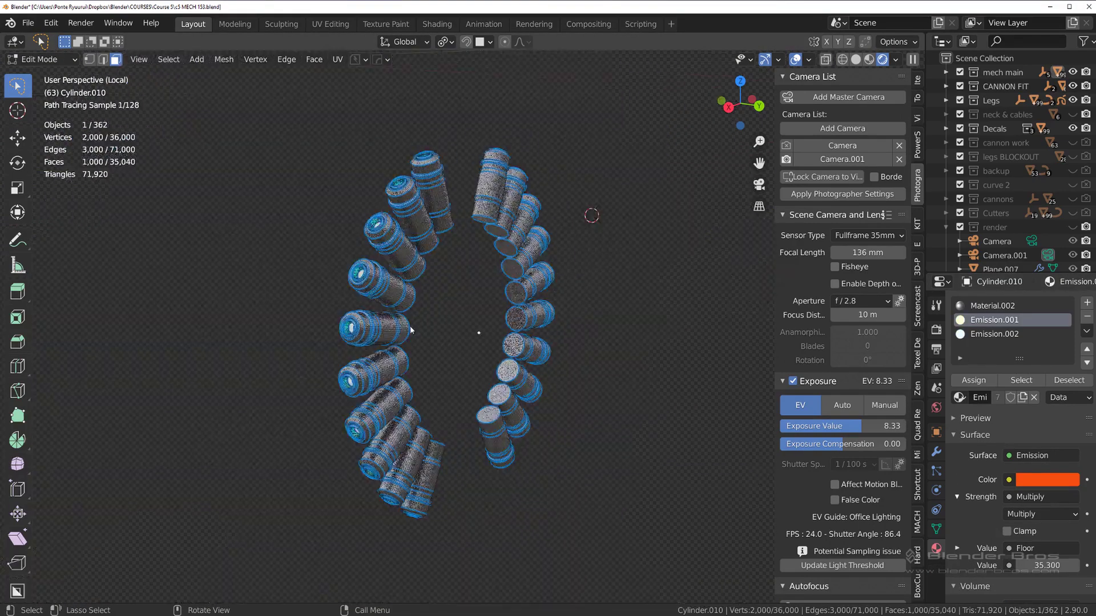
{"action": "scroll", "coordinate": [402, 337], "scroll_direction": "up", "scroll_amount": 3}
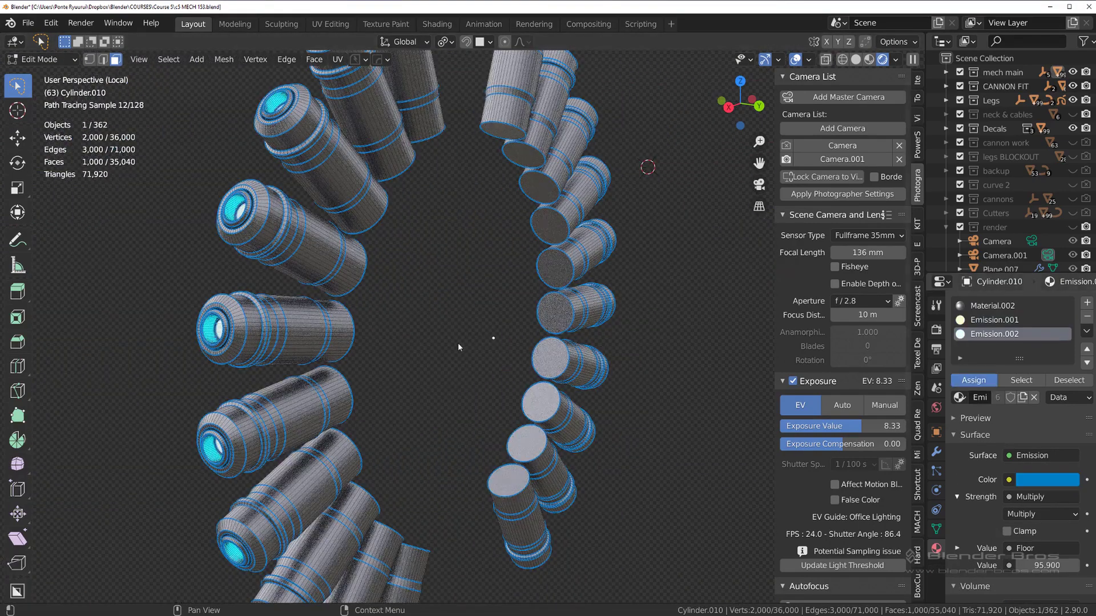
{"action": "left_click", "coordinate": [437, 171]}
{"action": "key", "text": "KP_Divide"}
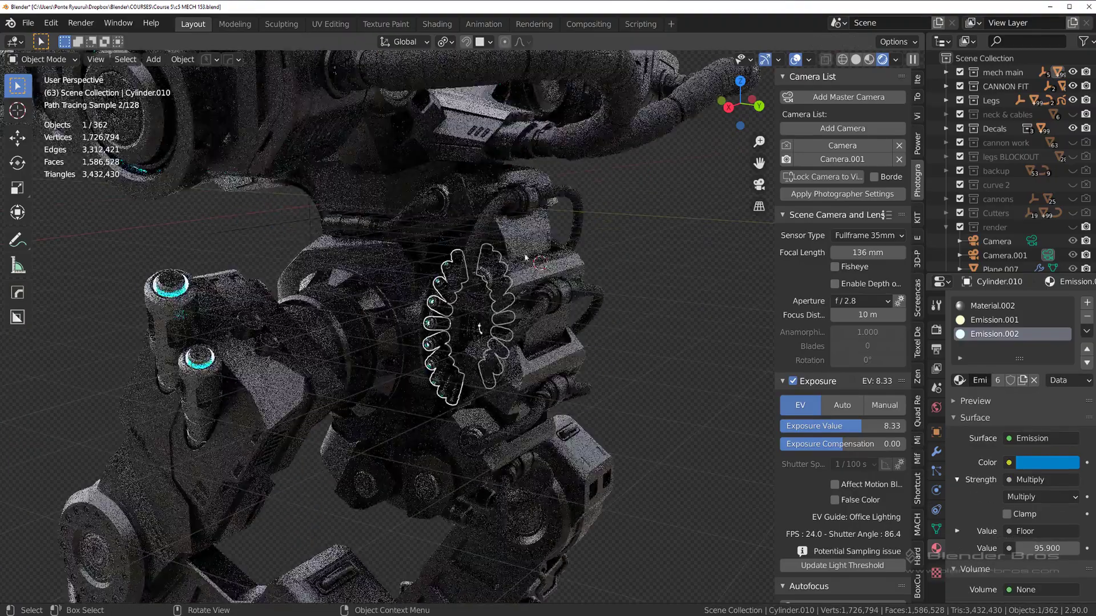
Examine the ring lights up close and the full mech from behind in the rendered view
{"action": "scroll", "coordinate": [508, 284], "scroll_direction": "up", "scroll_amount": 6}
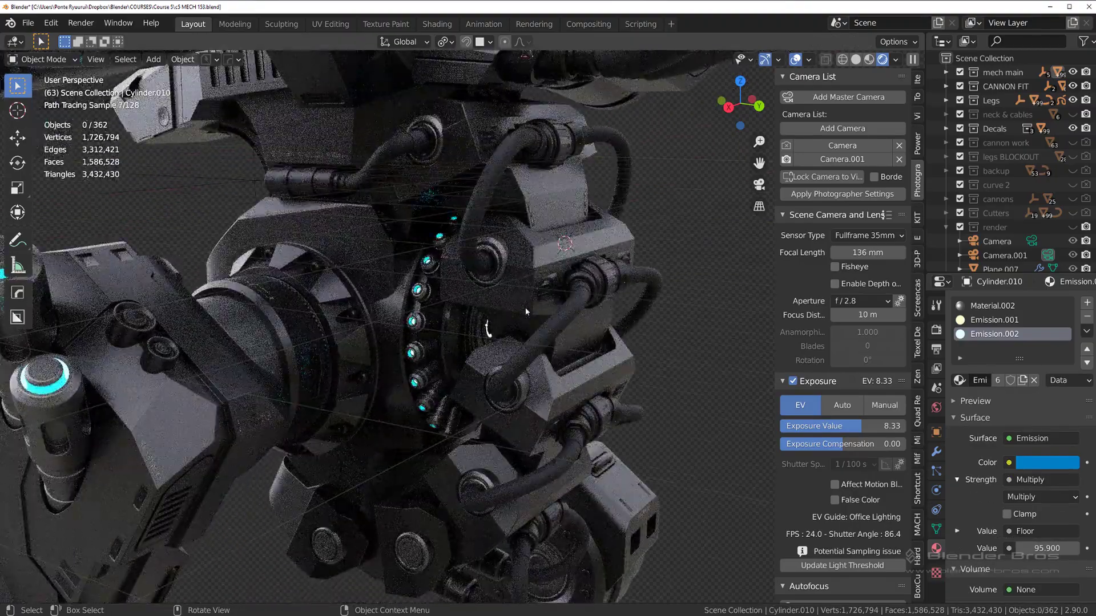
{"action": "middle_click_drag", "start_coordinate": [525, 307], "coordinate": [548, 302]}
{"action": "scroll", "coordinate": [628, 310], "scroll_direction": "down", "scroll_amount": 9}
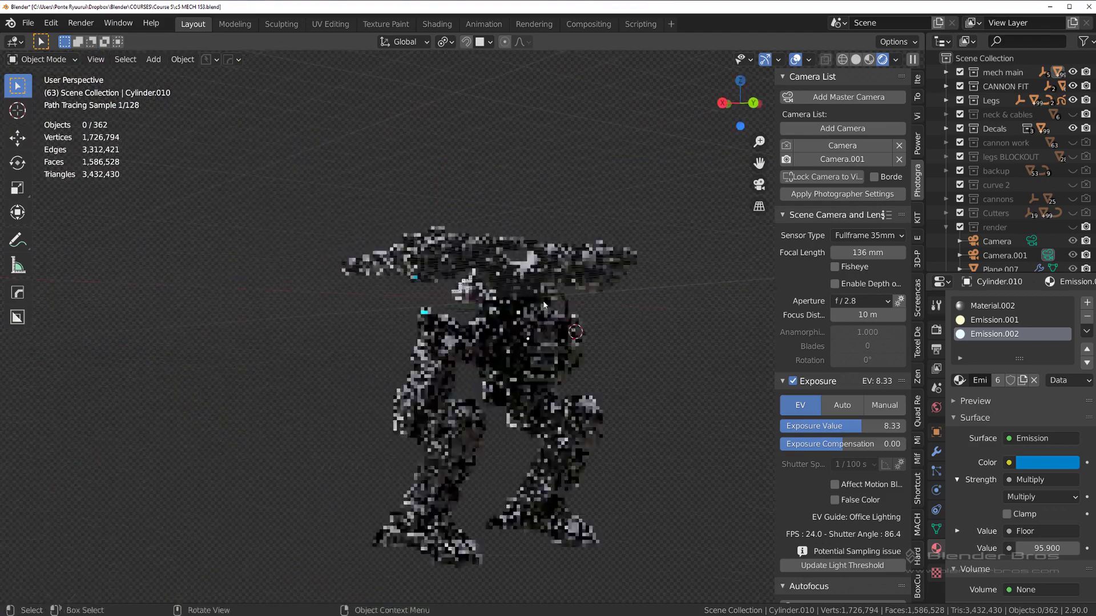
{"action": "scroll", "coordinate": [628, 297], "scroll_direction": "up", "scroll_amount": 5}
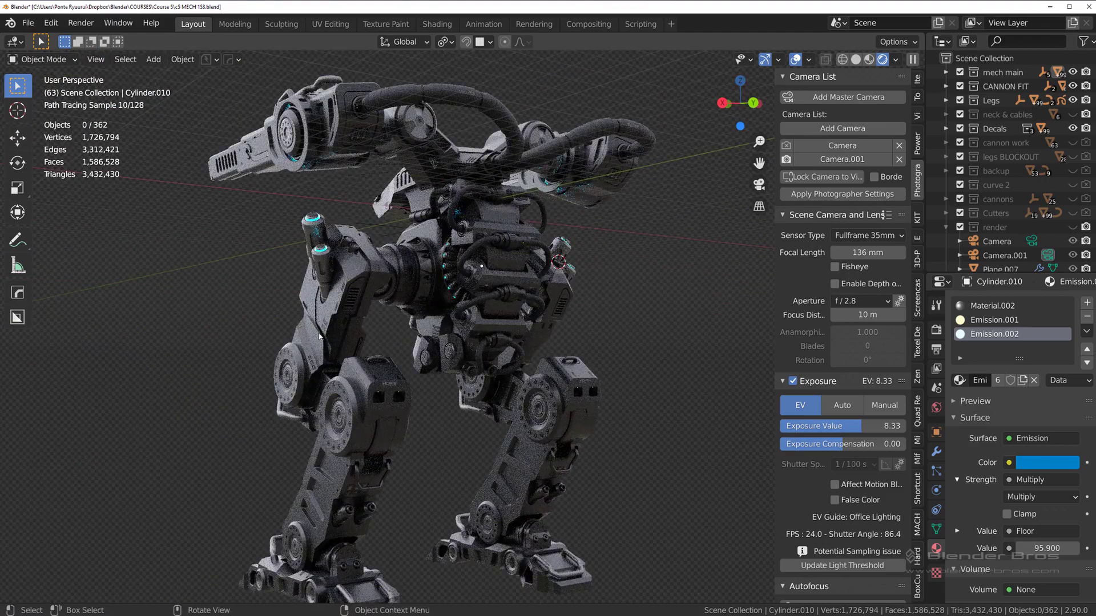
{"action": "mouse_move", "coordinate": [598, 266]}
{"action": "middle_mouse_down"}
{"action": "mouse_move", "coordinate": [450, 359]}
{"action": "mouse_move", "coordinate": [368, 335]}
{"action": "middle_mouse_up"}
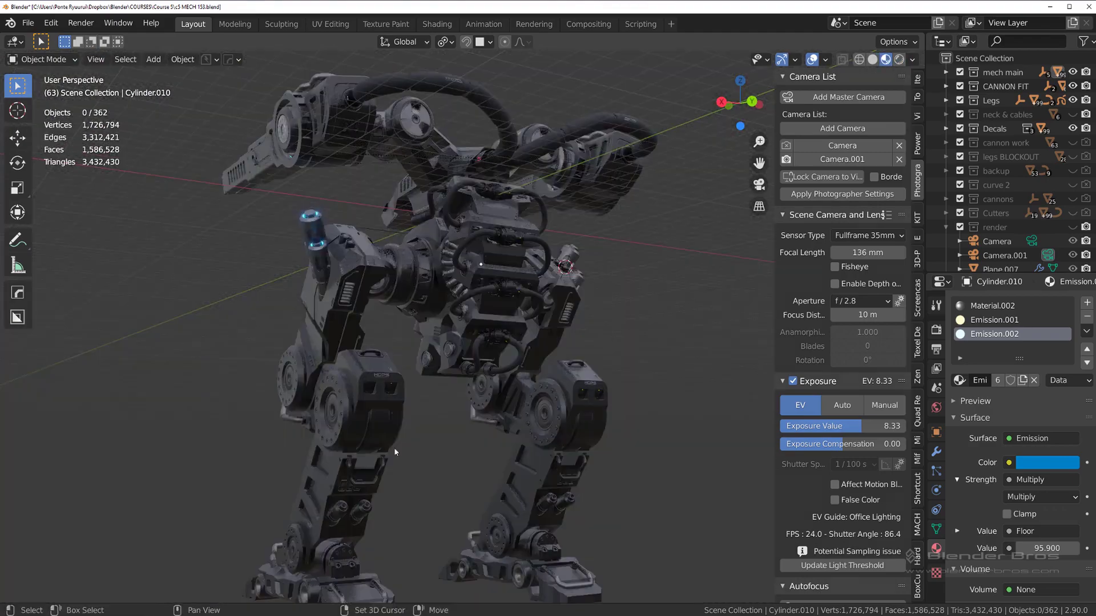
Isolate the small nozzle cylinders below the handle on the back of the lower leg for mesh editing
{"action": "scroll", "coordinate": [365, 334], "scroll_direction": "up", "scroll_amount": 6}
{"action": "scroll", "coordinate": [342, 336], "scroll_direction": "up", "scroll_amount": 4}
{"action": "middle_click_drag", "start_coordinate": [214, 337], "coordinate": [281, 403], "text": "shift"}
{"action": "scroll", "coordinate": [282, 406], "scroll_direction": "up", "scroll_amount": 3}
{"action": "middle_click_drag", "start_coordinate": [286, 411], "coordinate": [389, 375], "text": "shift"}
{"action": "left_click", "coordinate": [388, 378]}
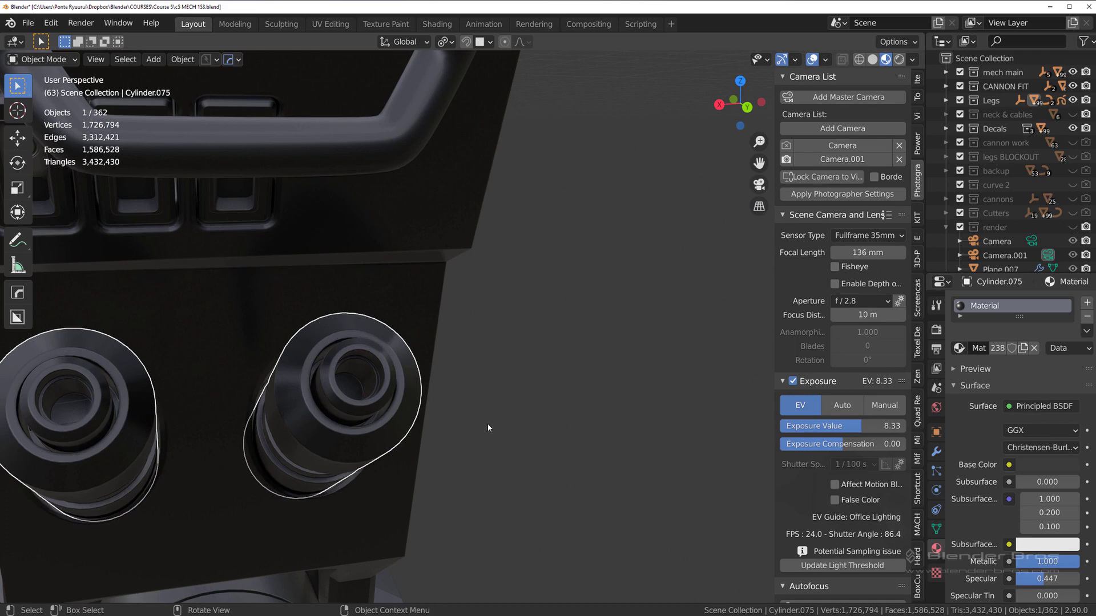
{"action": "scroll", "coordinate": [488, 424], "scroll_direction": "down", "scroll_amount": 6}
{"action": "key", "text": "KP_Divide"}
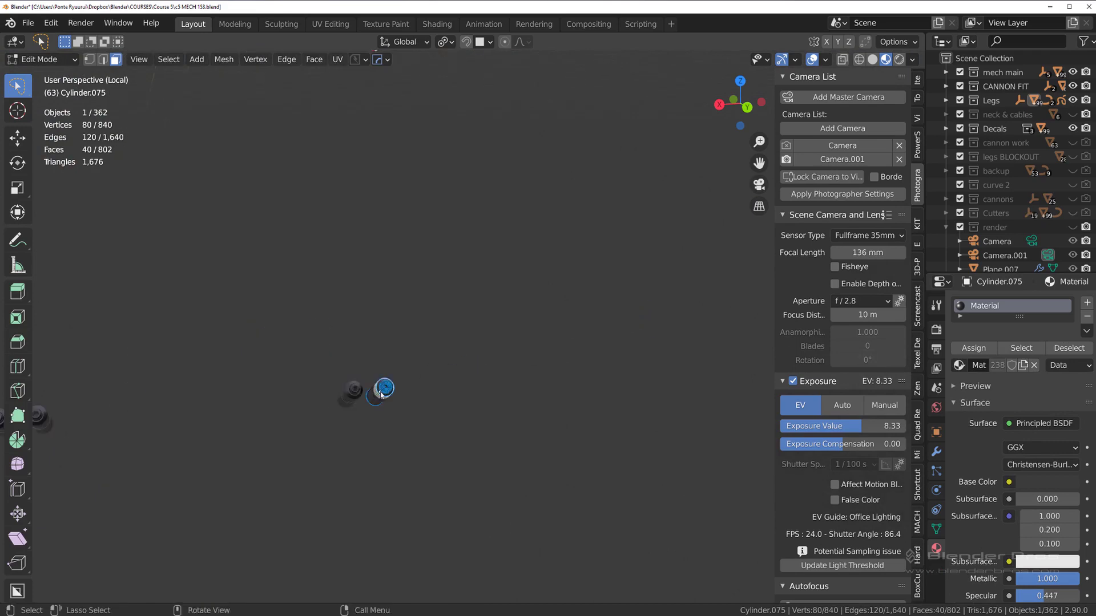
Select the recessed round face inside the nozzle cylinder's bore and inset it
{"action": "scroll", "coordinate": [383, 389], "scroll_direction": "up", "scroll_amount": 7}
{"action": "middle_click_drag", "start_coordinate": [242, 505], "coordinate": [516, 314], "text": "shift"}
{"action": "scroll", "coordinate": [378, 388], "scroll_direction": "up", "scroll_amount": 4}
{"action": "scroll", "coordinate": [516, 313], "scroll_direction": "up", "scroll_amount": 4}
{"action": "left_click", "coordinate": [371, 440]}
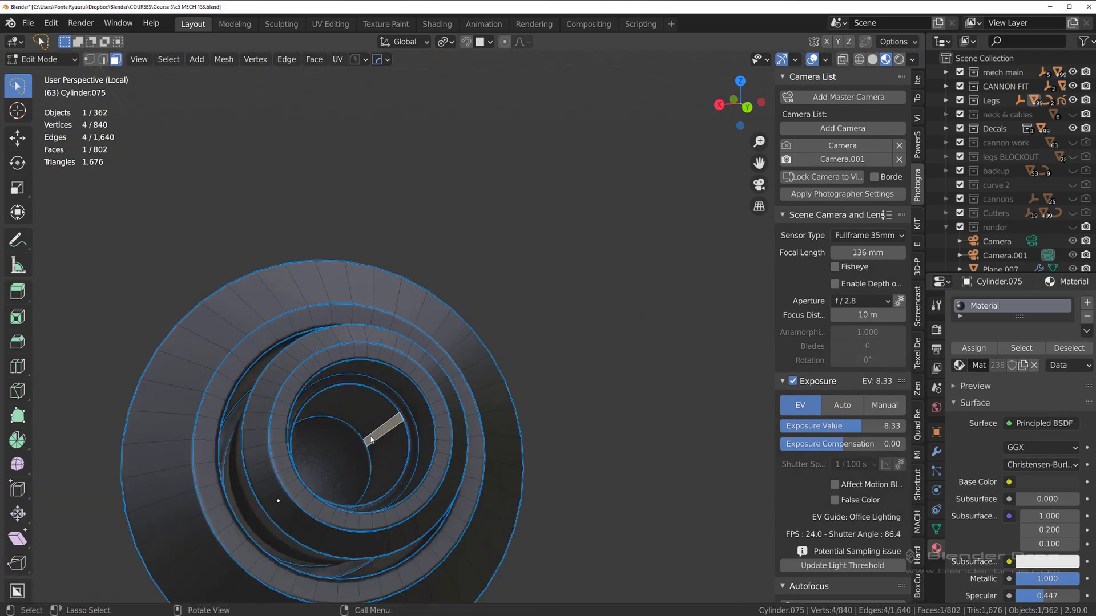
{"action": "left_click", "coordinate": [317, 444], "text": "alt"}
{"action": "scroll", "coordinate": [318, 443], "scroll_direction": "down", "scroll_amount": 4}
{"action": "middle_click_drag", "start_coordinate": [318, 444], "coordinate": [507, 413]}
{"action": "key", "text": "e"}
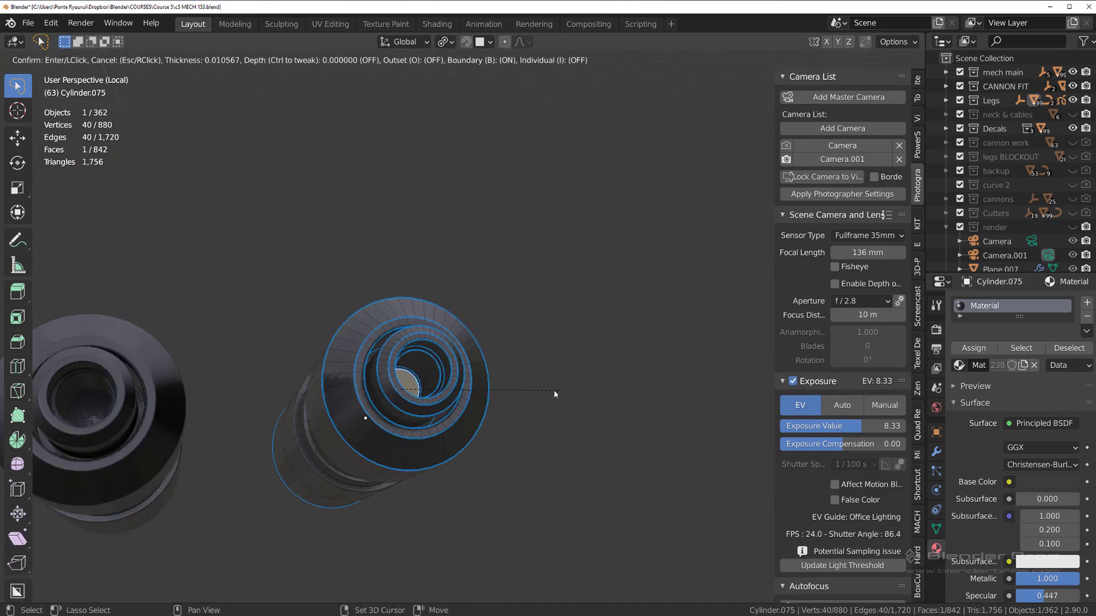
{"action": "left_click", "coordinate": [544, 392]}
Extrude the inset face outward by about 0.27 m into a central post and scale its end face down slightly
{"action": "key", "text": "e"}
{"action": "left_click", "coordinate": [557, 377]}
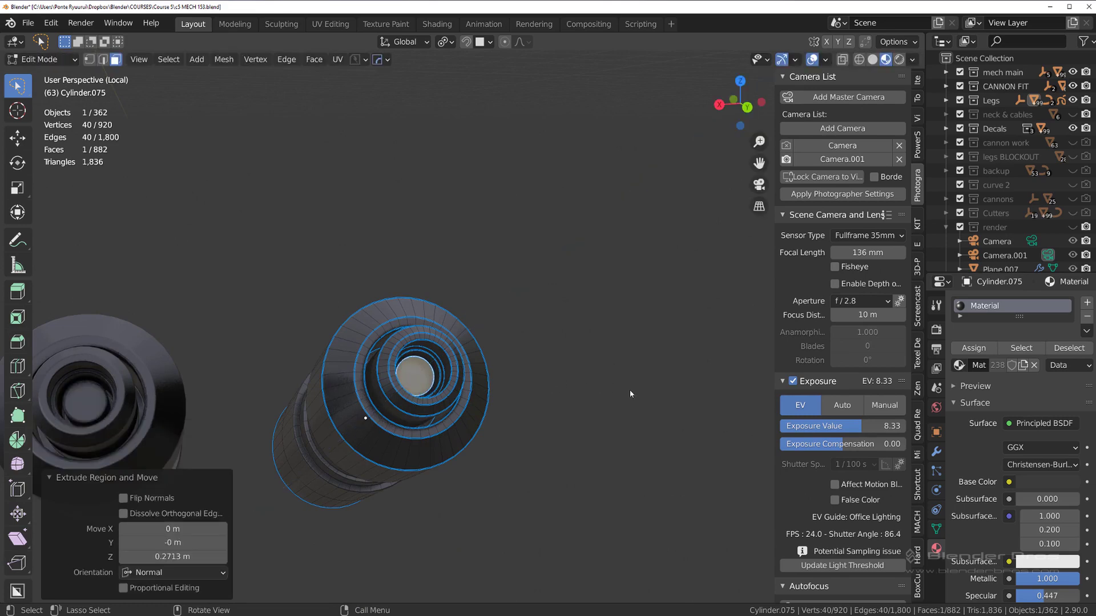
{"action": "key", "text": "s"}
{"action": "left_click", "coordinate": [595, 390]}
Add an Emission.002 material slot and assign it to the ring of bore wall faces around the central post
{"action": "scroll", "coordinate": [464, 328], "scroll_direction": "up", "scroll_amount": 5}
{"action": "left_click", "coordinate": [379, 415], "text": "alt"}
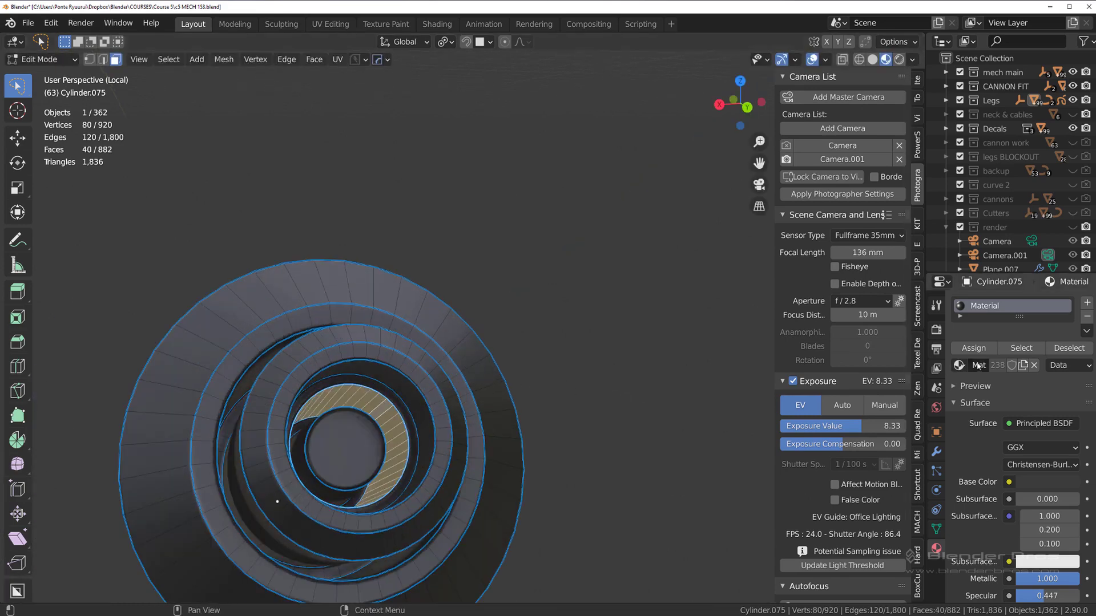
{"action": "left_click", "coordinate": [1086, 303]}
{"action": "left_click", "coordinate": [959, 398]}
{"action": "left_click", "coordinate": [916, 450]}
{"action": "left_click", "coordinate": [974, 381]}
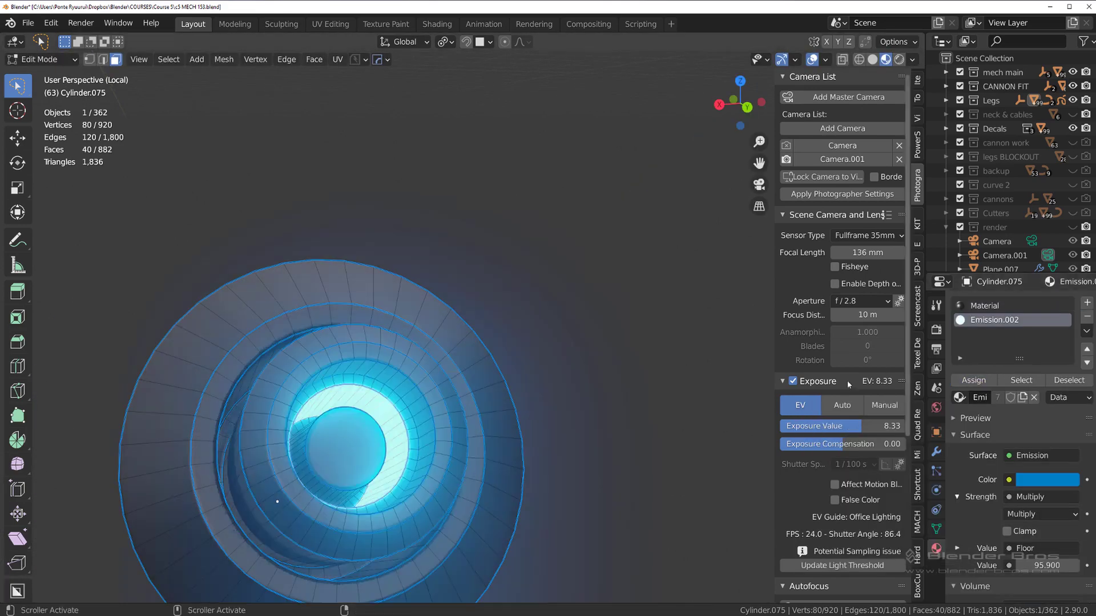
Return to the full mech and examine the glowing nozzle cylinders on its lower legs
{"action": "key", "text": "Tab"}
{"action": "scroll", "coordinate": [553, 313], "scroll_direction": "down", "scroll_amount": 8}
{"action": "key", "text": "slash"}
{"action": "left_click", "coordinate": [504, 351]}
{"action": "scroll", "coordinate": [503, 351], "scroll_direction": "down", "scroll_amount": 3}
{"action": "middle_click_drag", "start_coordinate": [503, 352], "coordinate": [580, 362]}
{"action": "scroll", "coordinate": [431, 373], "scroll_direction": "down", "scroll_amount": 3}
{"action": "scroll", "coordinate": [664, 323], "scroll_direction": "up", "scroll_amount": 3}
{"action": "scroll", "coordinate": [580, 362], "scroll_direction": "up", "scroll_amount": 2}
{"action": "scroll", "coordinate": [472, 374], "scroll_direction": "down", "scroll_amount": 2}
{"action": "middle_click_drag", "start_coordinate": [472, 374], "coordinate": [391, 353]}
{"action": "scroll", "coordinate": [358, 464], "scroll_direction": "up", "scroll_amount": 2}
Isolate the leg nozzle cylinders for mesh editing and add two loop cuts around the glowing bore wall
{"action": "left_click", "coordinate": [499, 455]}
{"action": "key", "text": "slash"}
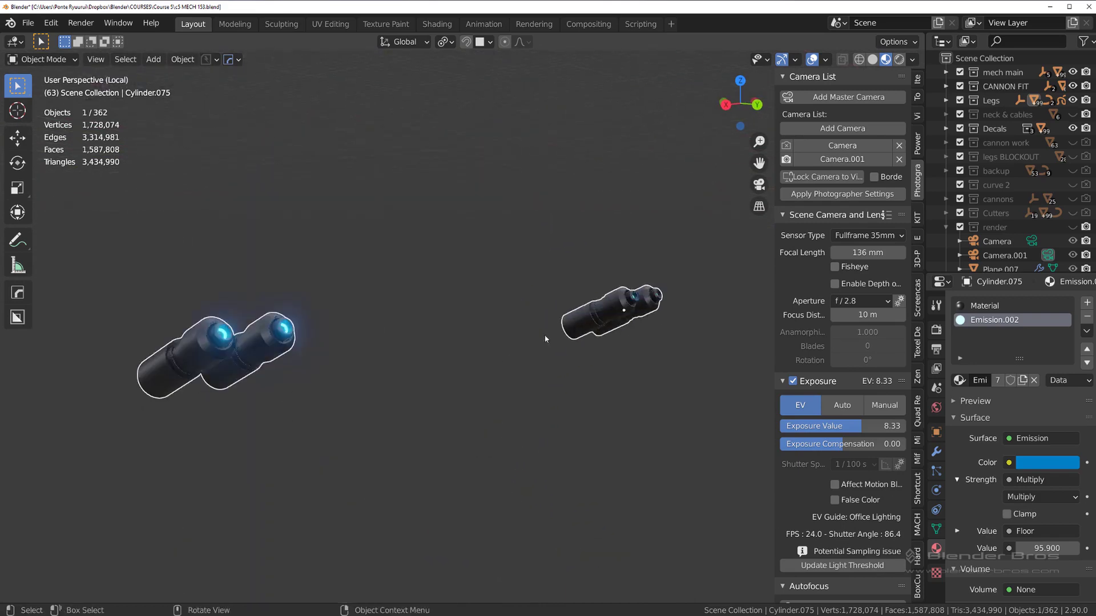
{"action": "scroll", "coordinate": [248, 432], "scroll_direction": "up", "scroll_amount": 6}
{"action": "key", "text": "Tab"}
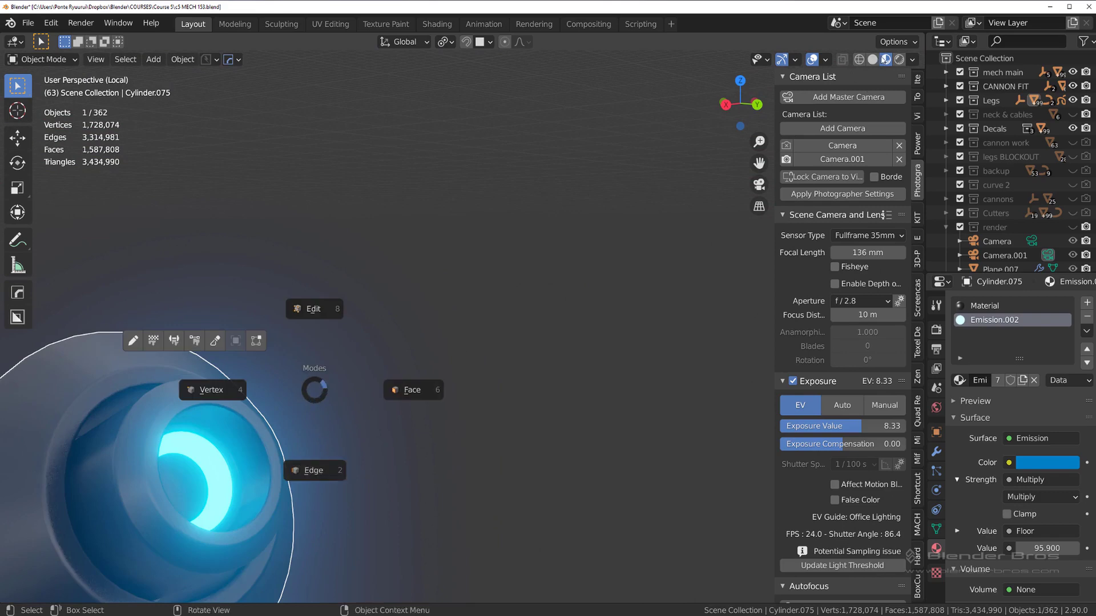
{"action": "key", "text": "Tab"}
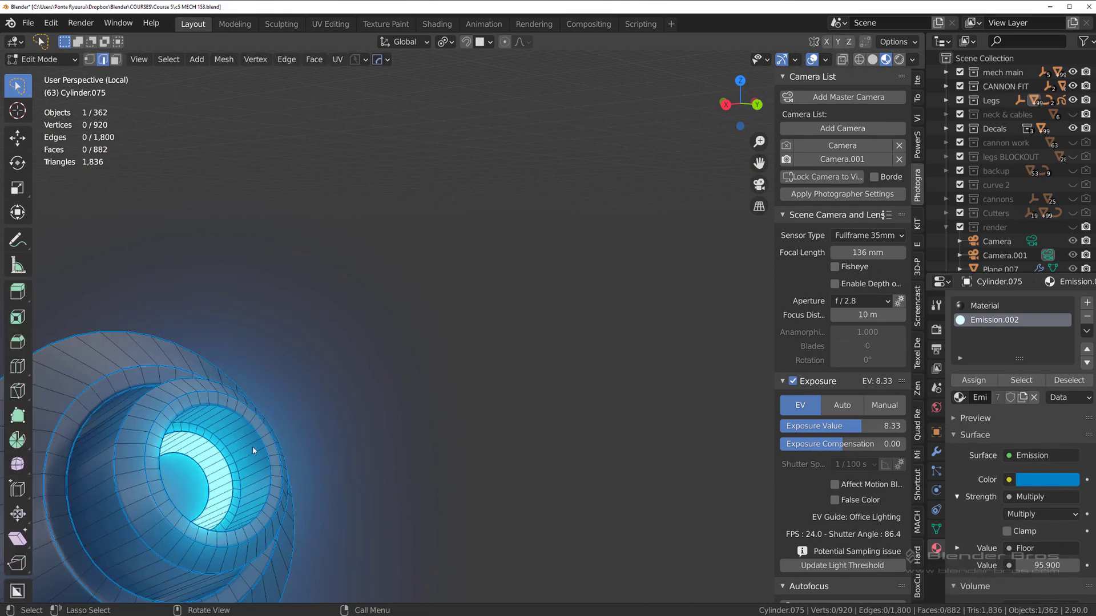
{"action": "left_click", "coordinate": [204, 454]}
{"action": "right_click", "coordinate": [221, 443]}
{"action": "key", "text": "z"}
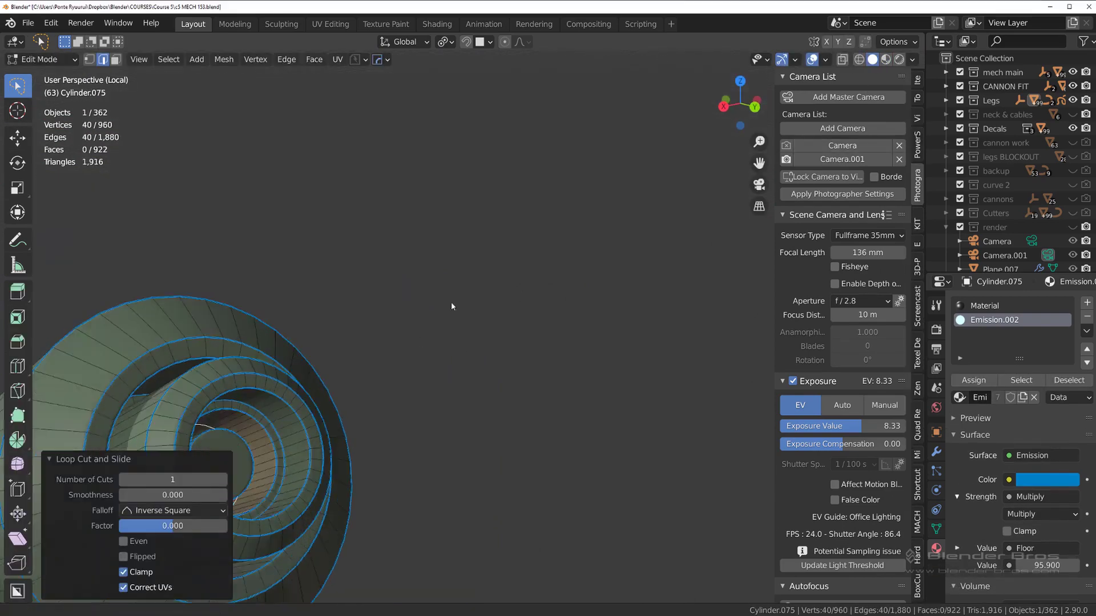
{"action": "key", "text": "KP_Decimal"}
{"action": "left_click", "coordinate": [467, 324]}
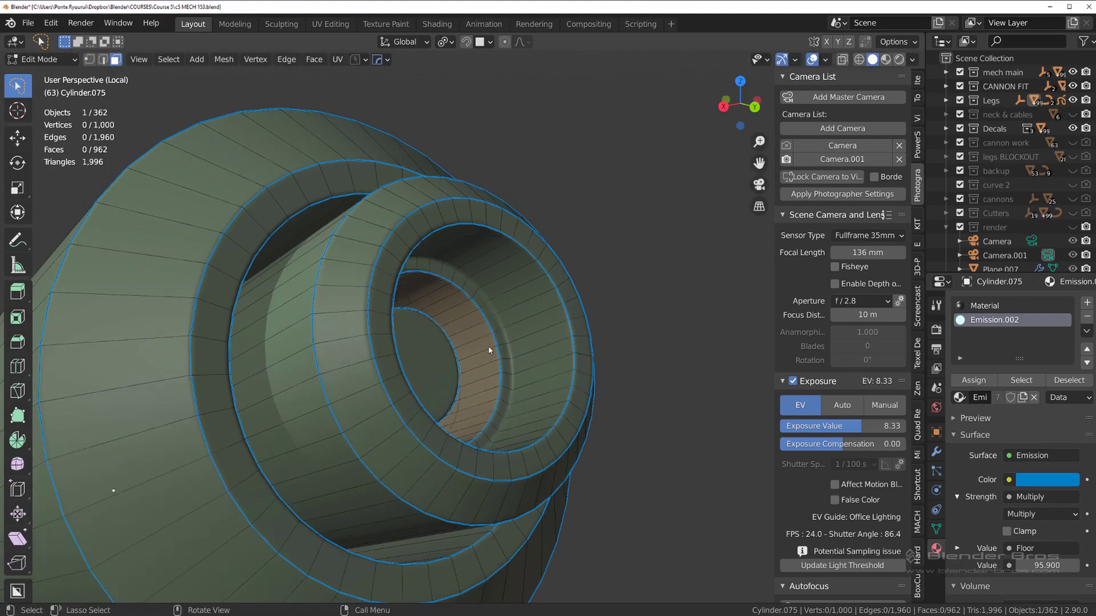
Assign the base Material to the outer ring of bore wall faces and show the whole mech in material preview
{"action": "left_click", "coordinate": [985, 306]}
{"action": "key", "text": "Tab"}
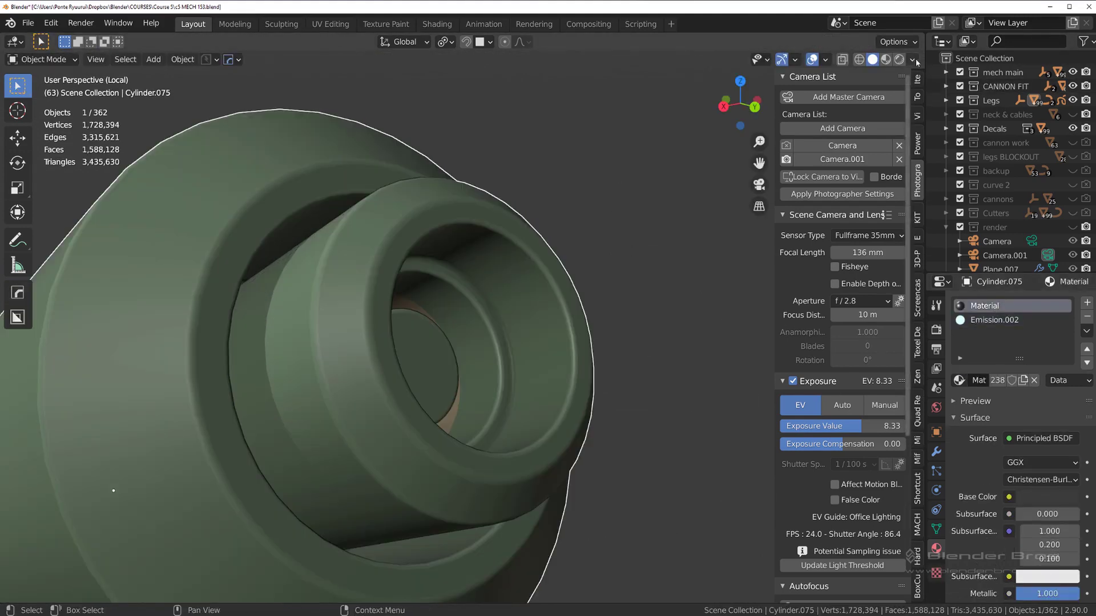
{"action": "left_click", "coordinate": [886, 60]}
{"action": "key", "text": "KP_Divide"}
{"action": "middle_click_drag", "start_coordinate": [557, 300], "coordinate": [543, 308]}
{"action": "scroll", "coordinate": [558, 304], "scroll_direction": "up", "scroll_amount": 6}
{"action": "left_click", "coordinate": [560, 303]}
{"action": "key", "text": "KP_5"}
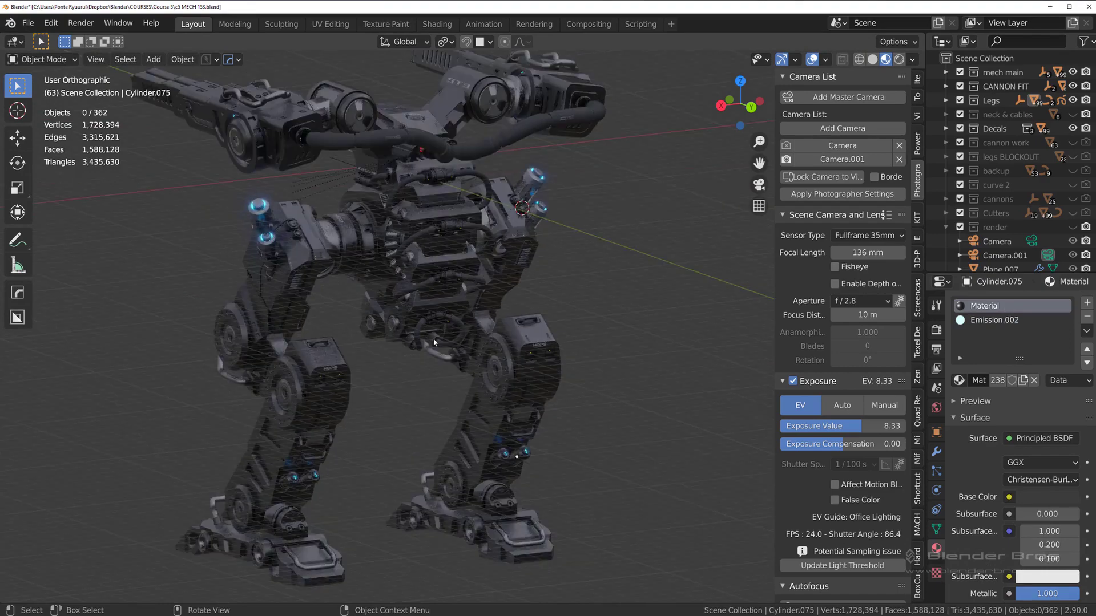
{"action": "scroll", "coordinate": [472, 298], "scroll_direction": "down", "scroll_amount": 3}
{"action": "middle_click_drag", "start_coordinate": [473, 298], "coordinate": [399, 284]}
{"action": "scroll", "coordinate": [392, 288], "scroll_direction": "up", "scroll_amount": 3}
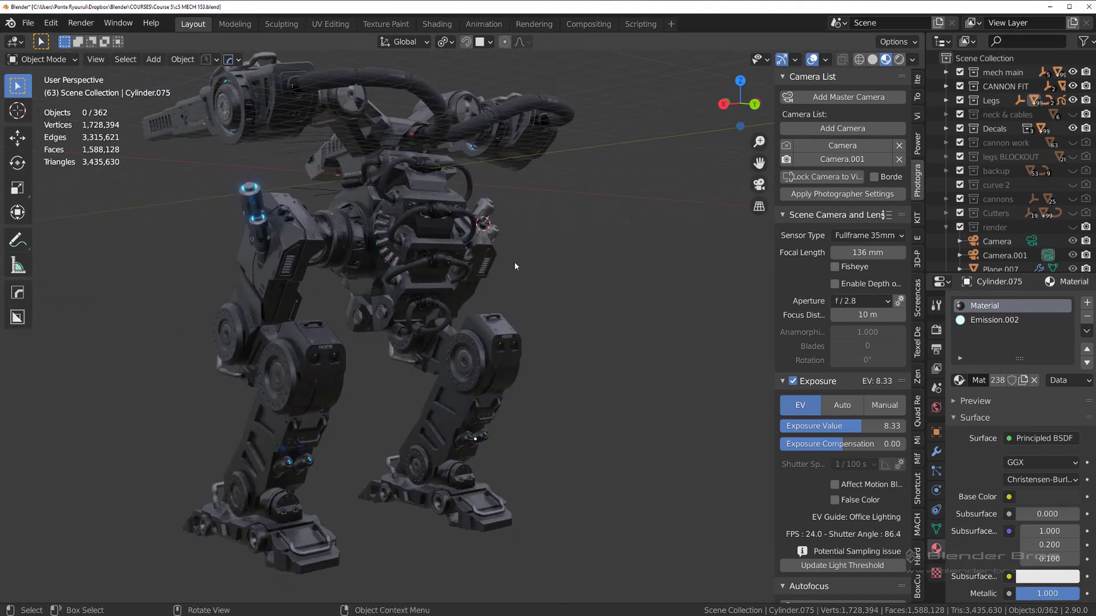
Add a material slot with Emission.001 to the leg nozzle cylinders and assign it to the selected outer ring of bore faces
{"action": "left_click", "coordinate": [476, 440]}
{"action": "key", "text": "Tab"}
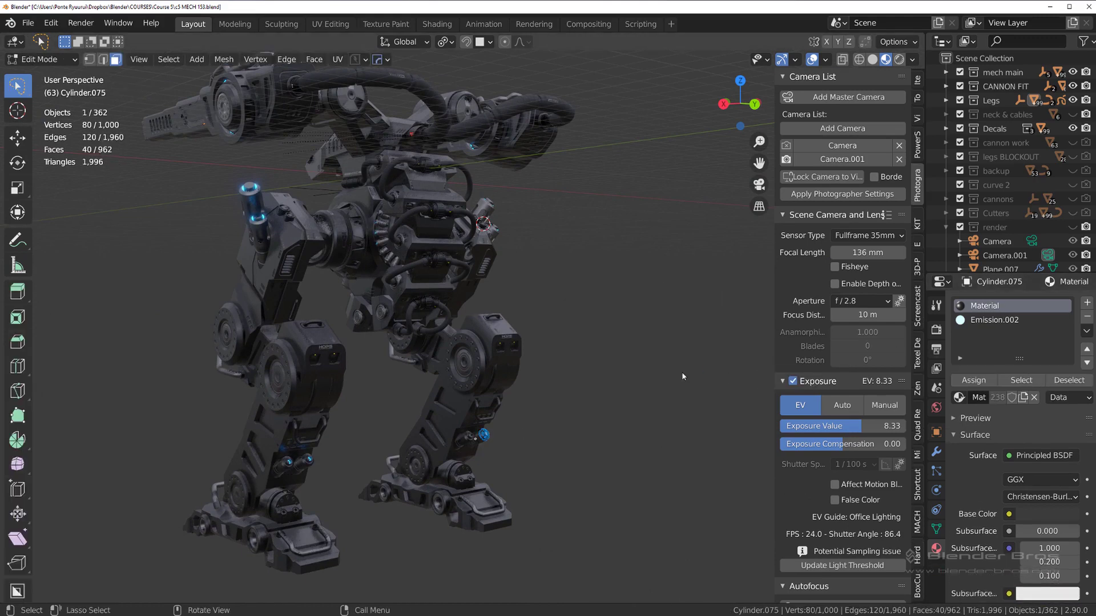
{"action": "left_click", "coordinate": [1086, 303]}
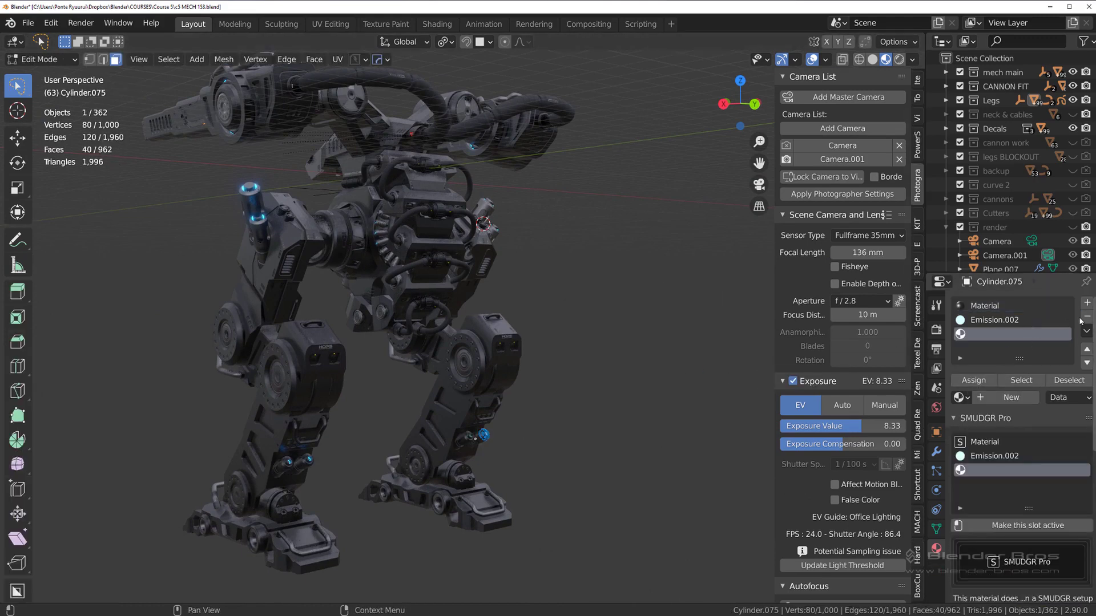
{"action": "left_click", "coordinate": [961, 398]}
{"action": "left_click", "coordinate": [846, 432]}
{"action": "key", "text": "Tab"}
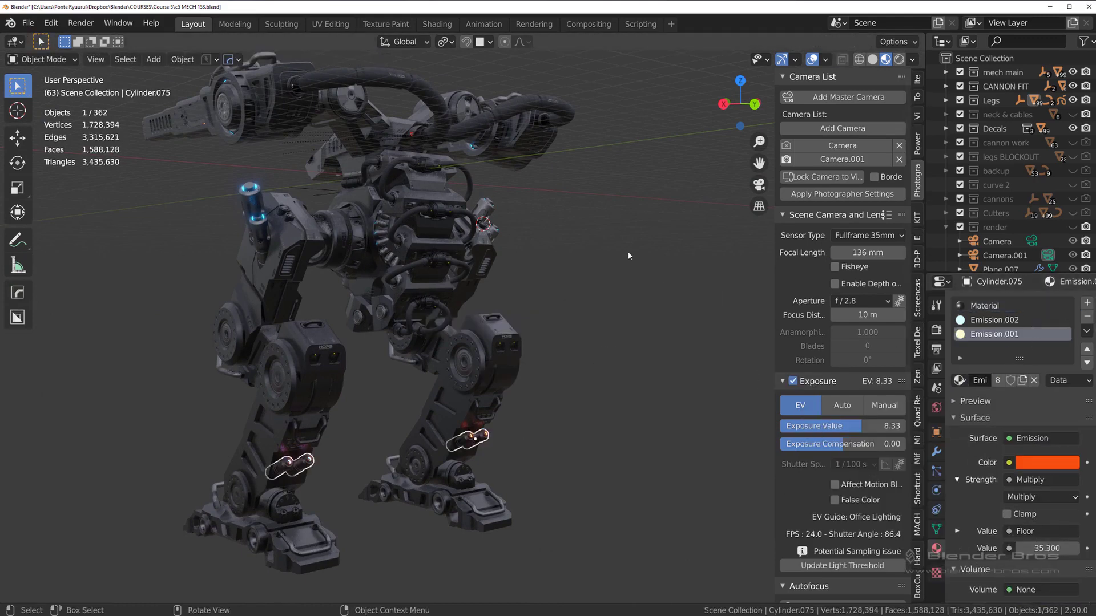
Reopen the lower-leg nozzle cylinder for mesh editing and add another empty material slot
{"action": "middle_click_drag", "start_coordinate": [603, 273], "coordinate": [508, 285]}
{"action": "scroll", "coordinate": [504, 399], "scroll_direction": "up", "scroll_amount": 2}
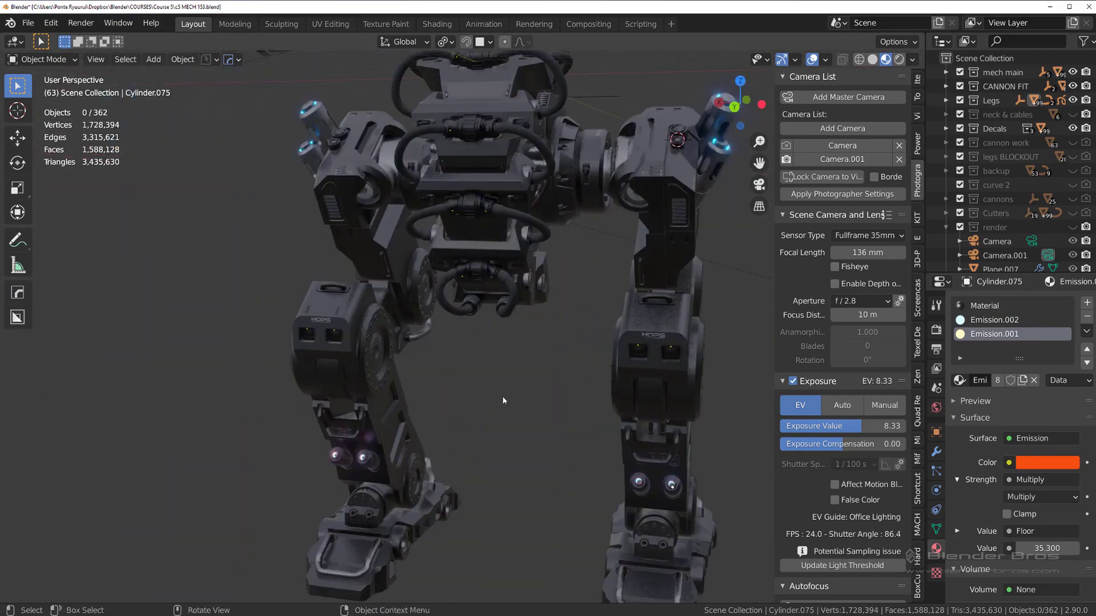
{"action": "scroll", "coordinate": [448, 244], "scroll_direction": "up", "scroll_amount": 3}
{"action": "middle_click_drag", "start_coordinate": [504, 400], "coordinate": [490, 247], "text": "shift"}
{"action": "scroll", "coordinate": [667, 282], "scroll_direction": "up", "scroll_amount": 2}
{"action": "middle_click_drag", "start_coordinate": [667, 281], "coordinate": [348, 277], "text": "shift"}
{"action": "scroll", "coordinate": [320, 308], "scroll_direction": "up", "scroll_amount": 6}
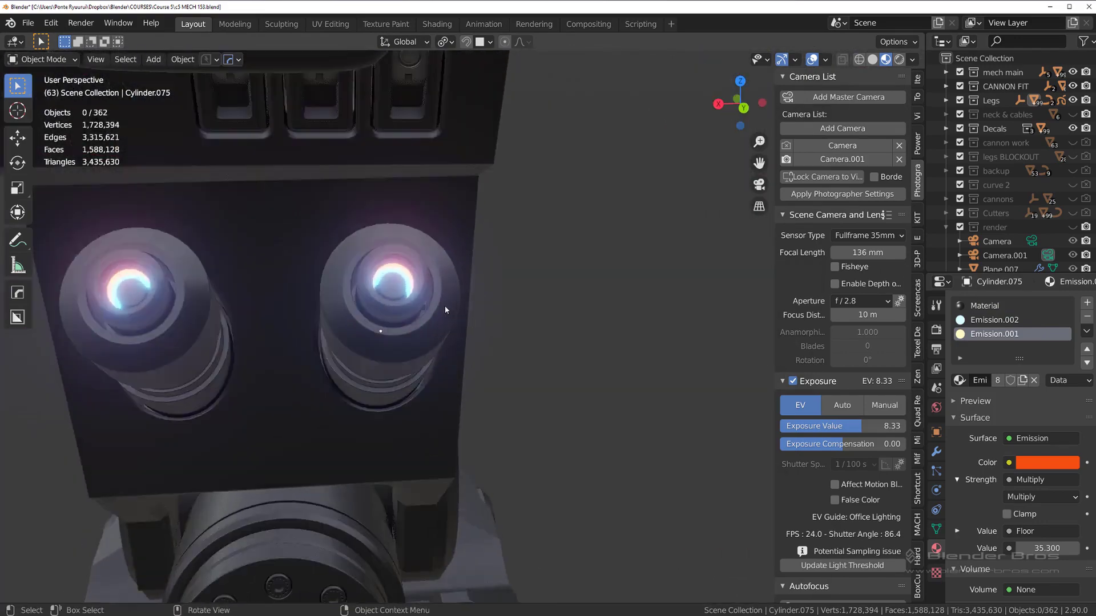
{"action": "scroll", "coordinate": [445, 307], "scroll_direction": "up", "scroll_amount": 3}
{"action": "middle_click_drag", "start_coordinate": [433, 290], "coordinate": [460, 279]}
{"action": "key", "text": "Tab"}
{"action": "left_click", "coordinate": [1030, 303]}
{"action": "left_click", "coordinate": [1086, 303]}
{"action": "key", "text": "Tab"}
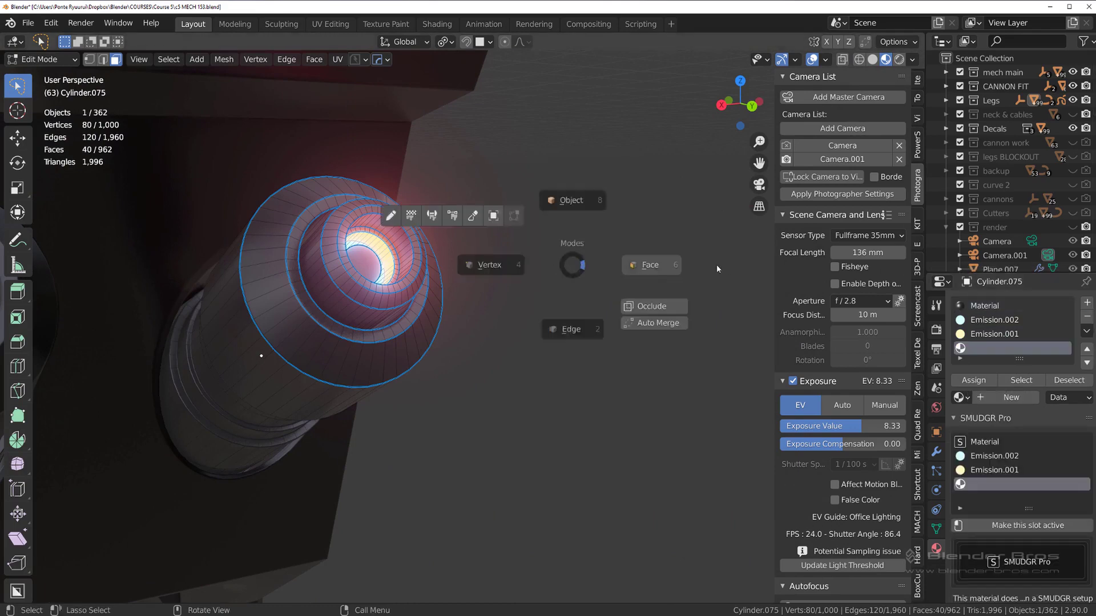
Select the orange-glowing ring of faces in the nozzle's bore and assign the base Material to it
{"action": "scroll", "coordinate": [419, 255], "scroll_direction": "up", "scroll_amount": 3}
{"action": "left_click", "coordinate": [334, 203], "text": "alt"}
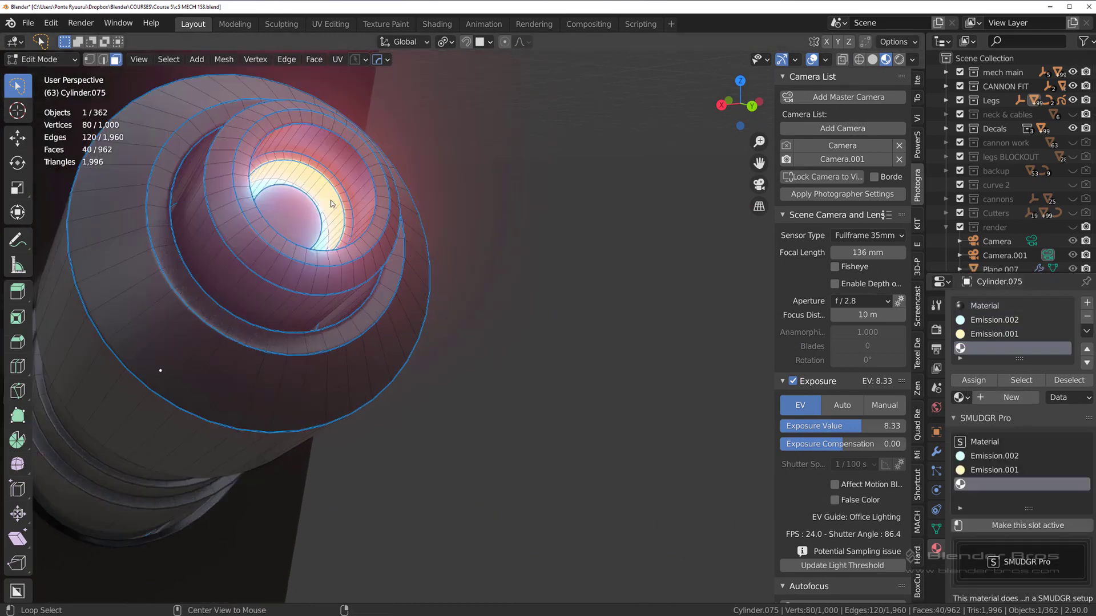
{"action": "left_click", "coordinate": [983, 307]}
{"action": "left_click", "coordinate": [974, 380]}
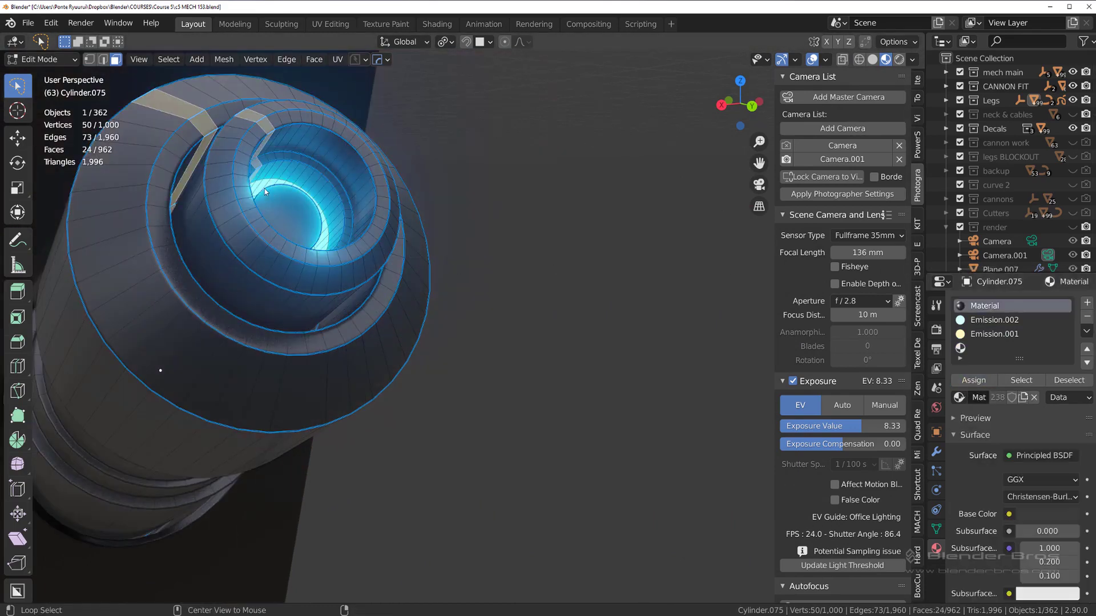
Assign Emission.001 to the remaining emissive face rings around the nozzle's central post and leave mesh editing
{"action": "left_click", "coordinate": [985, 334]}
{"action": "left_click", "coordinate": [974, 380]}
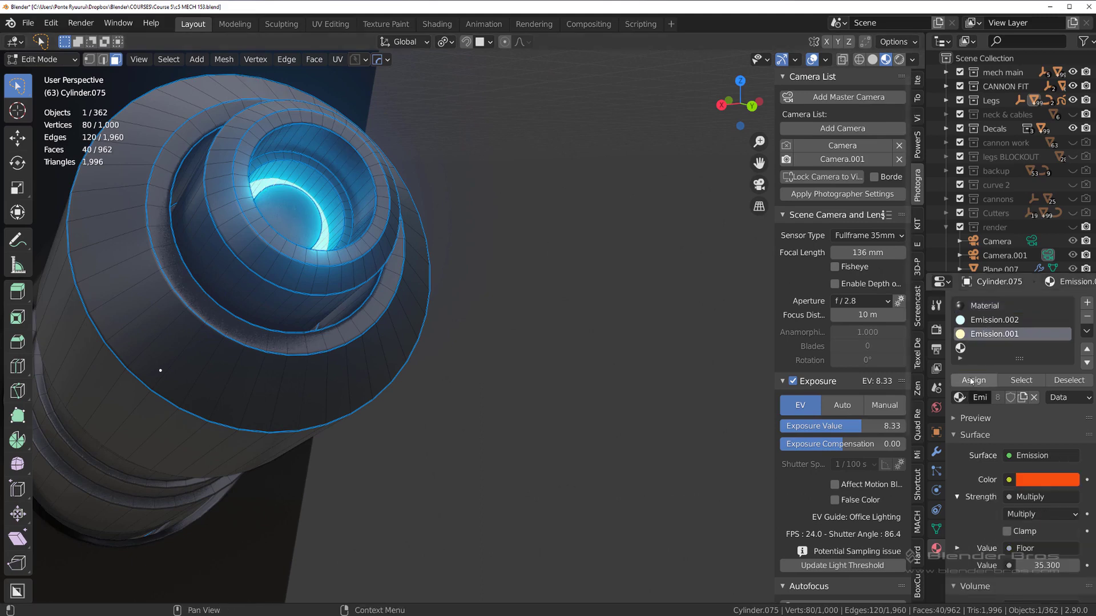
{"action": "middle_click_drag", "start_coordinate": [594, 217], "coordinate": [303, 185]}
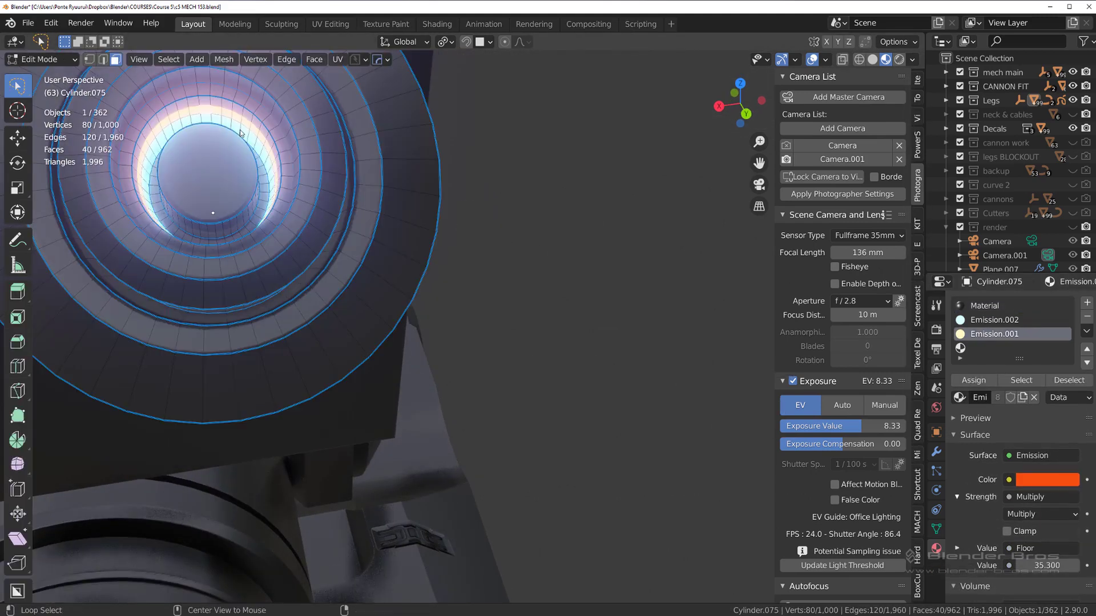
{"action": "left_click", "coordinate": [974, 380]}
{"action": "key", "text": "Tab"}
{"action": "left_click", "coordinate": [610, 186]}
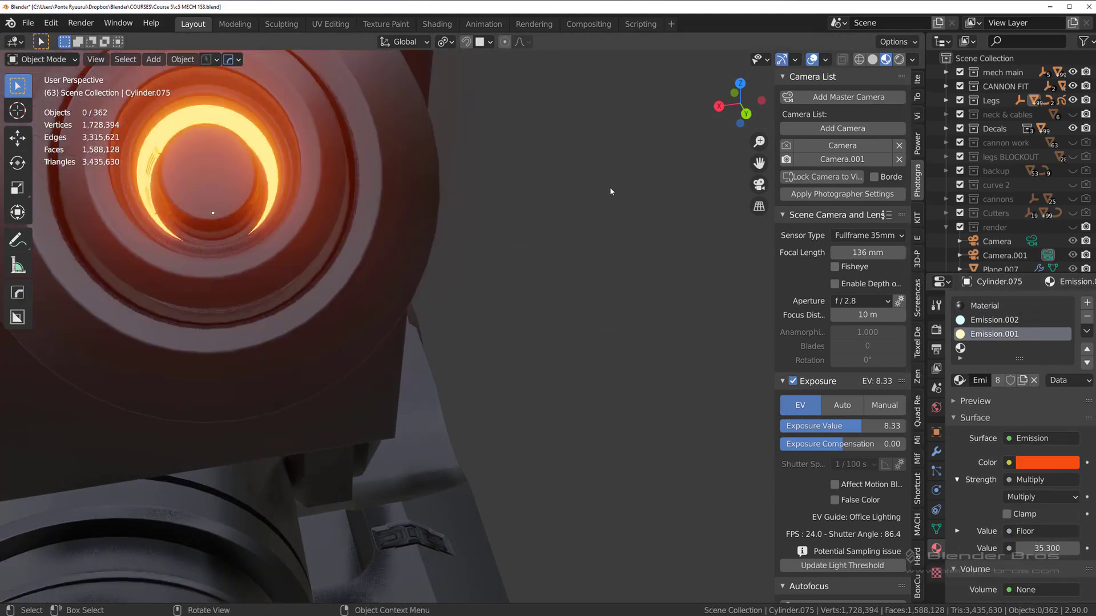
Examine the whole mech to judge the orange nozzle lights against the blue shoulder lights
{"action": "scroll", "coordinate": [593, 214], "scroll_direction": "down", "scroll_amount": 8}
{"action": "scroll", "coordinate": [584, 228], "scroll_direction": "down", "scroll_amount": 8}
{"action": "middle_click_drag", "start_coordinate": [510, 294], "coordinate": [563, 319]}
{"action": "scroll", "coordinate": [583, 254], "scroll_direction": "up", "scroll_amount": 3}
{"action": "scroll", "coordinate": [594, 234], "scroll_direction": "down", "scroll_amount": 4}
{"action": "middle_click_drag", "start_coordinate": [562, 320], "coordinate": [525, 323]}
{"action": "scroll", "coordinate": [546, 349], "scroll_direction": "up", "scroll_amount": 2}
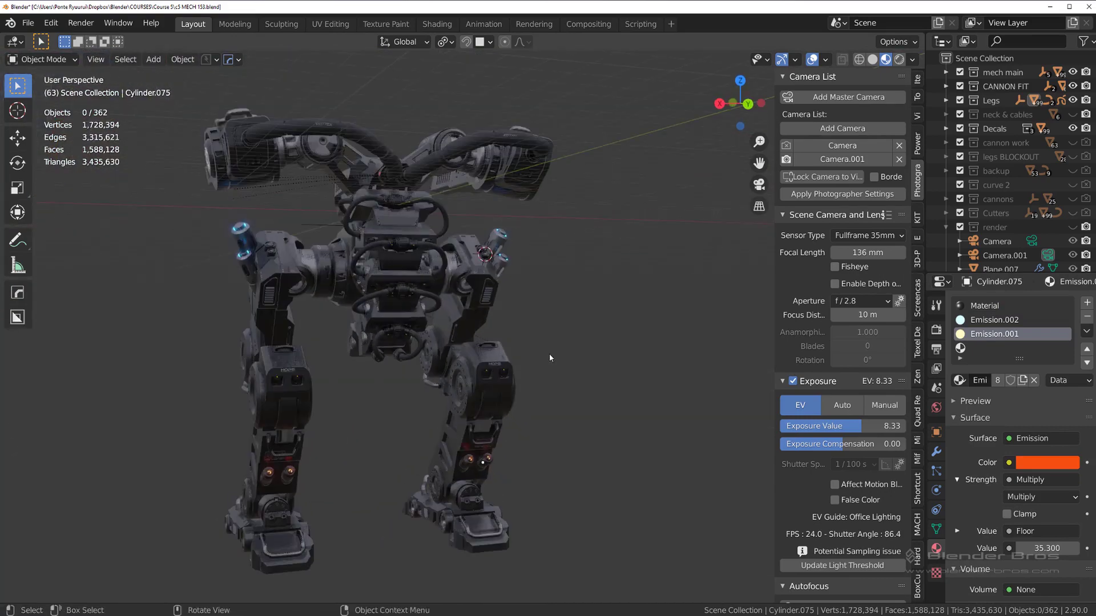
{"action": "middle_click_drag", "start_coordinate": [549, 358], "coordinate": [457, 342]}
Insert the Oz HardSurface 060 decal onto one half of the round knee housing, above the handle
{"action": "key", "text": "n"}
{"action": "scroll", "coordinate": [440, 306], "scroll_direction": "up", "scroll_amount": 3}
{"action": "middle_click_drag", "start_coordinate": [457, 343], "coordinate": [412, 344], "text": "shift"}
{"action": "scroll", "coordinate": [417, 353], "scroll_direction": "up", "scroll_amount": 4}
{"action": "left_click", "coordinate": [401, 348]}
{"action": "key", "text": "d"}
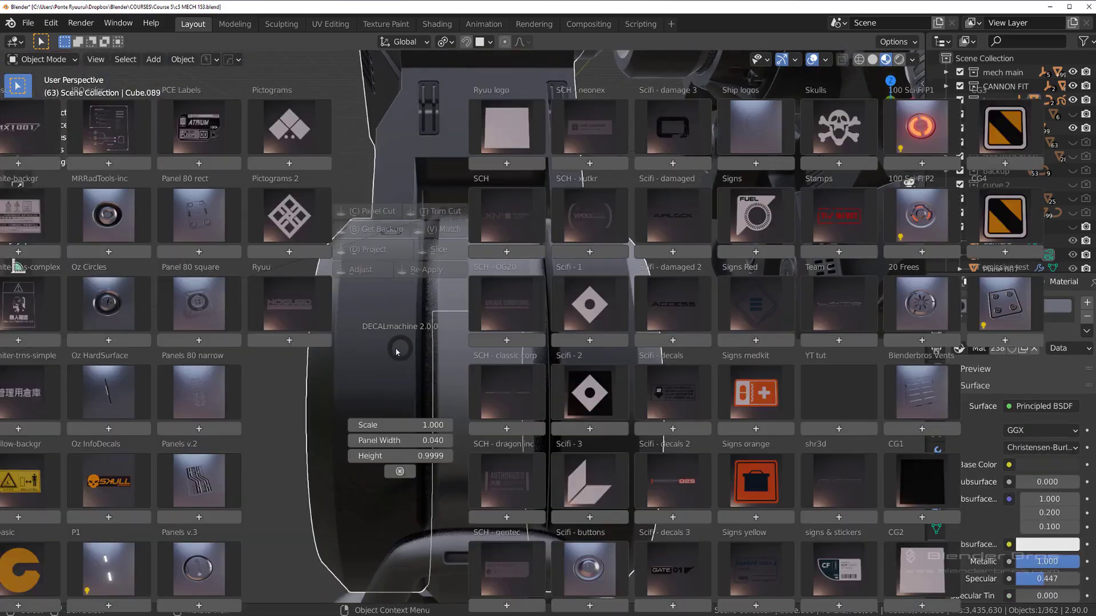
{"action": "left_click", "coordinate": [109, 399]}
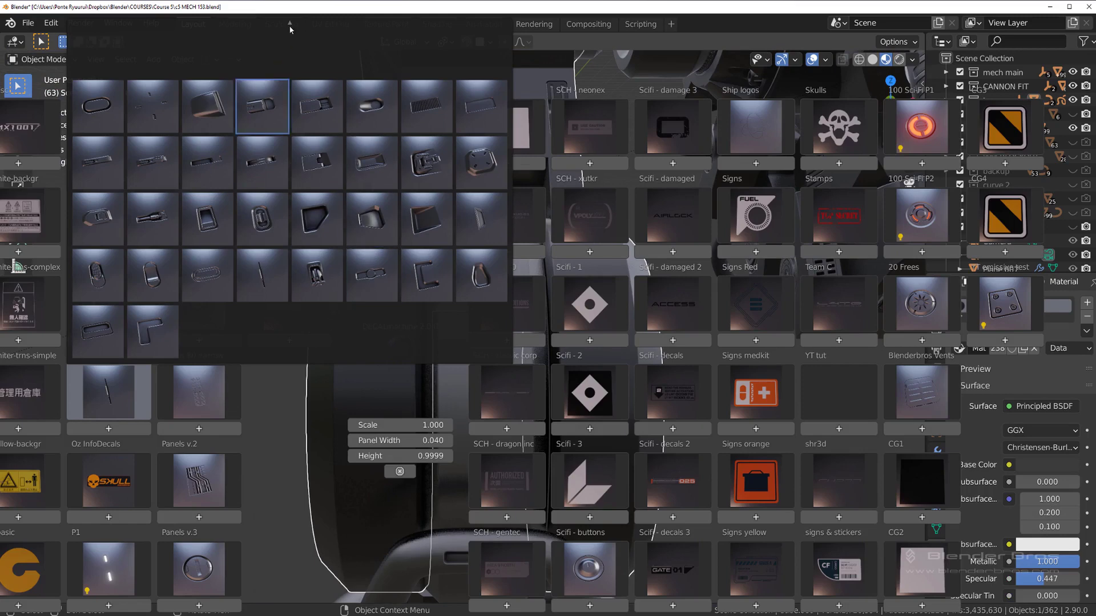
{"action": "scroll", "coordinate": [184, 205], "scroll_direction": "up", "scroll_amount": 3}
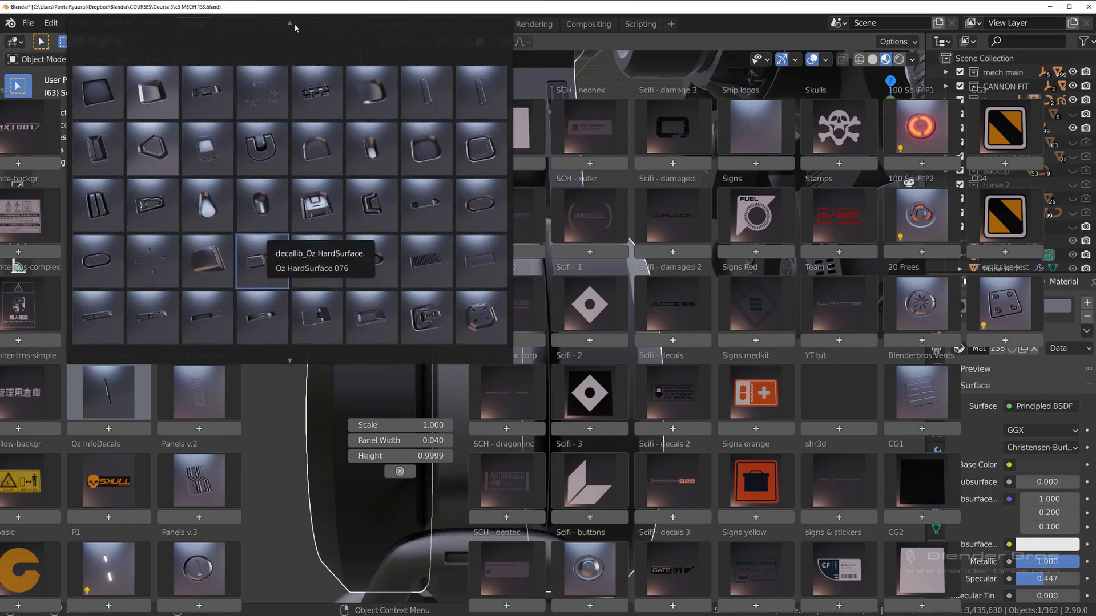
{"action": "left_click", "coordinate": [290, 189]}
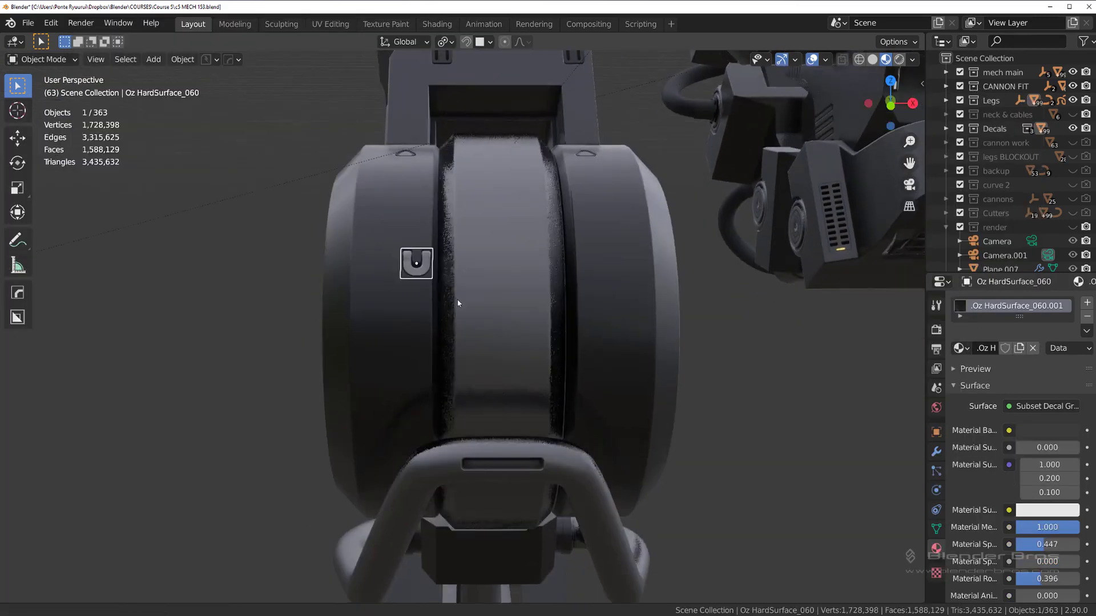
{"action": "left_click", "coordinate": [410, 399]}
Rotate the U-shaped decal by -90 degrees and scale it down
{"action": "key", "text": "d"}
{"action": "left_click", "coordinate": [387, 271]}
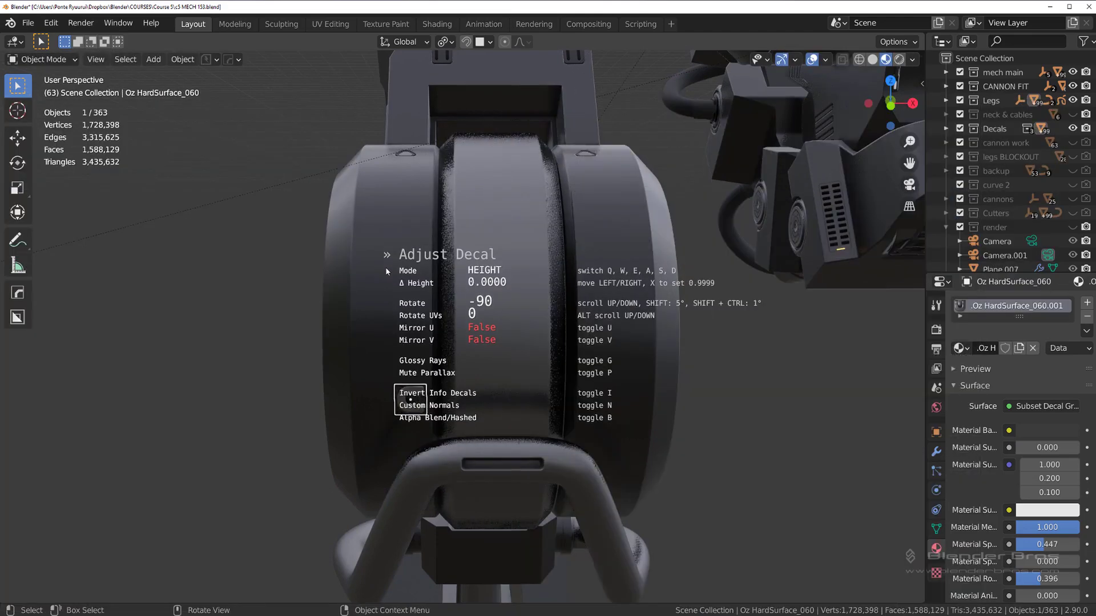
{"action": "key", "text": "s"}
{"action": "left_click", "coordinate": [498, 393]}
Move the U-shaped decal about 0.55 m up the knee housing and duplicate it about 0.3 m below
{"action": "key", "text": "g"}
{"action": "left_click", "coordinate": [417, 337]}
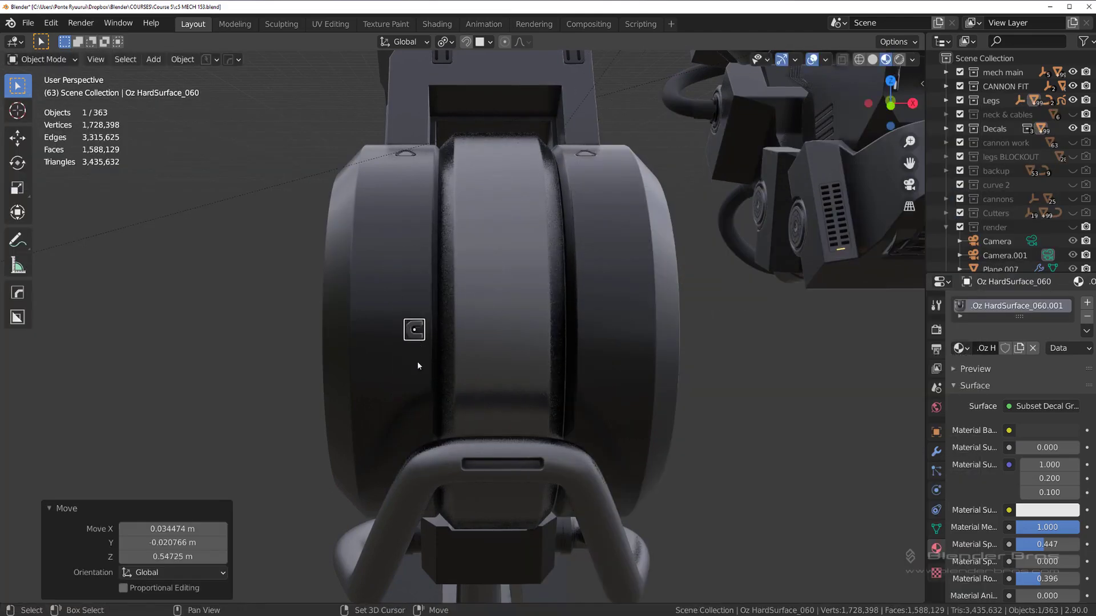
{"action": "left_click", "coordinate": [415, 371]}
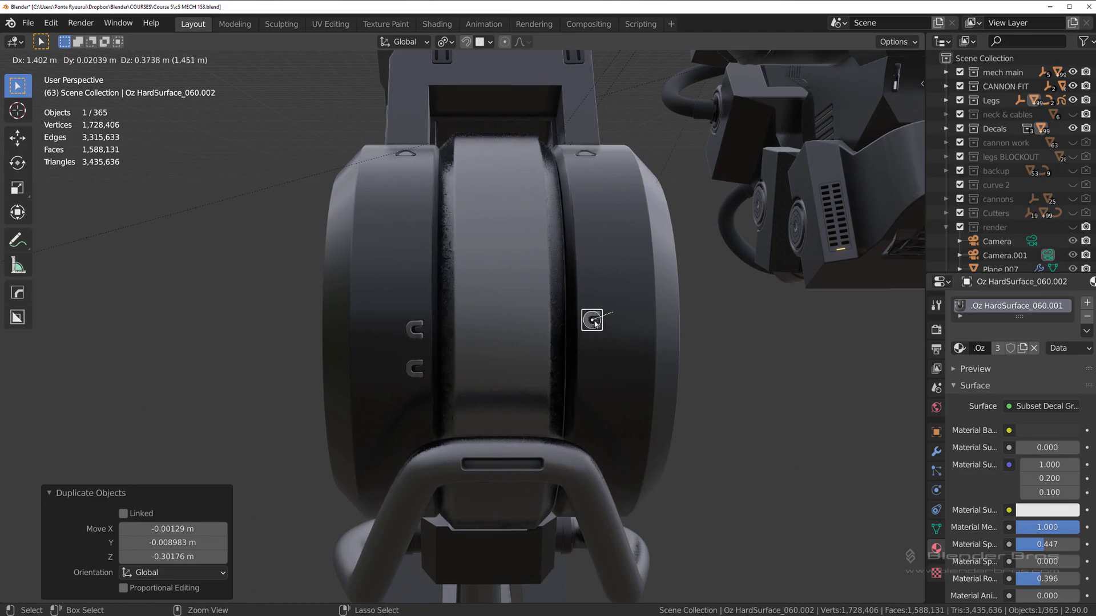
{"action": "key", "text": "d"}
{"action": "key", "text": "Escape"}
{"action": "key", "text": "x"}
{"action": "left_click", "coordinate": [588, 292]}
Duplicate the upper U-shaped decal along X onto the other half of the knee housing and rotate it to face the opposite way
{"action": "left_click", "coordinate": [420, 334]}
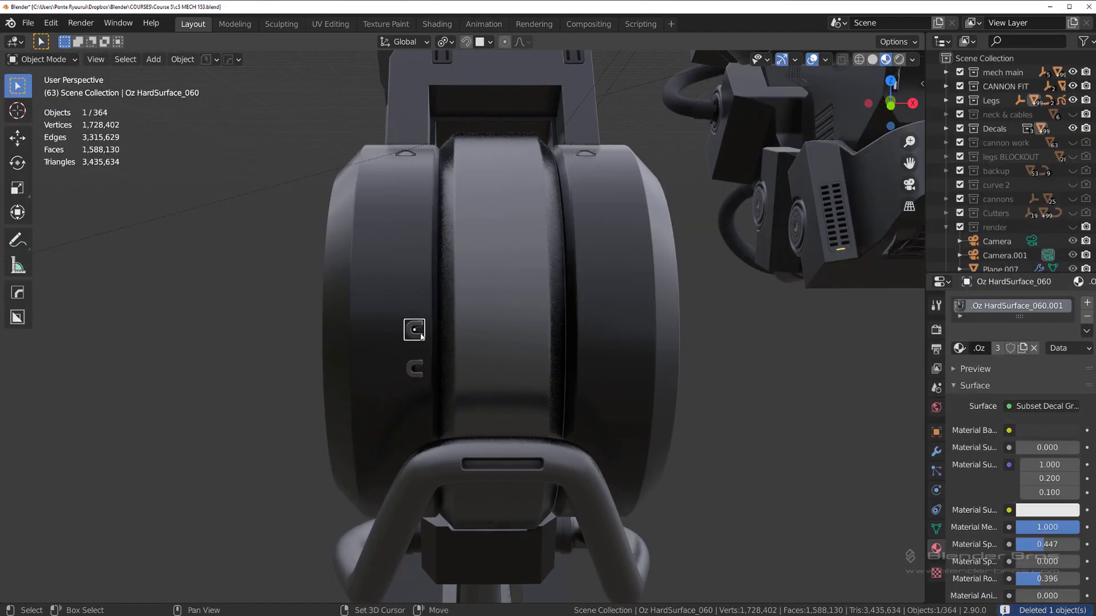
{"action": "key", "text": "shift+d"}
{"action": "key", "text": "x"}
{"action": "left_click", "coordinate": [604, 343]}
{"action": "key", "text": "d"}
{"action": "left_click", "coordinate": [560, 262]}
{"action": "scroll", "coordinate": [560, 262], "scroll_direction": "down", "scroll_amount": 2}
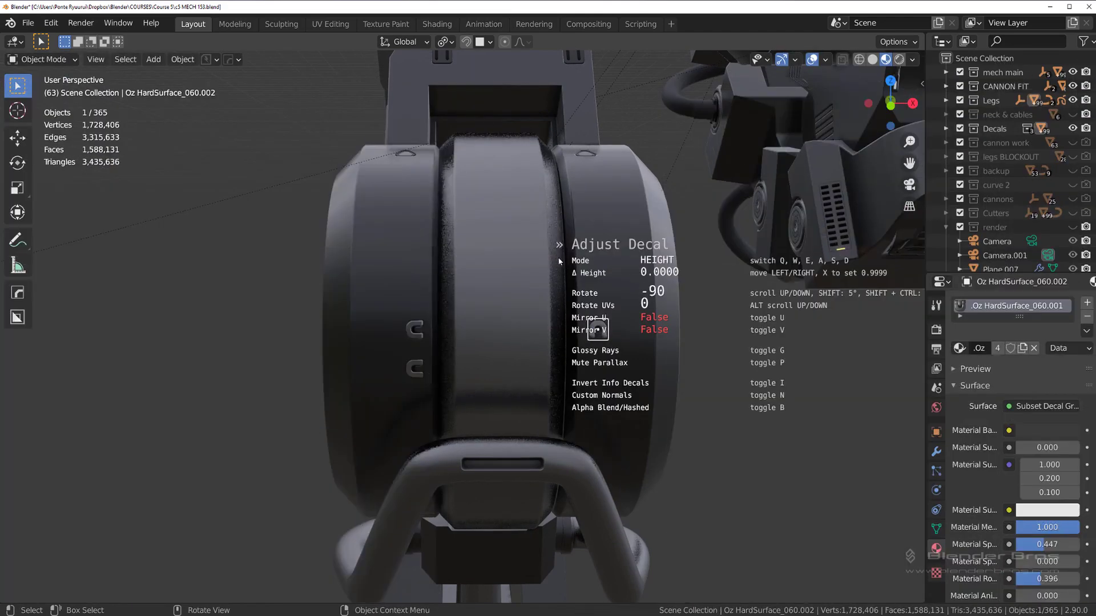
Shift the flipped decal about -0.015 m along X and duplicate it about 0.25 m below
{"action": "scroll", "coordinate": [577, 278], "scroll_direction": "up", "scroll_amount": 4}
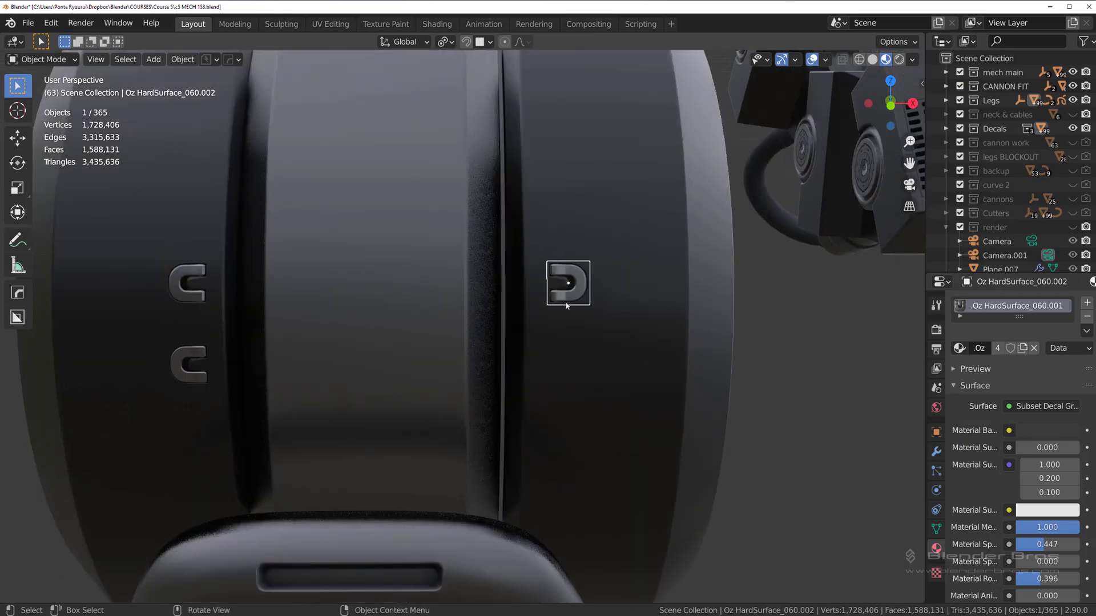
{"action": "key", "text": "shift+d"}
{"action": "key", "text": "x"}
{"action": "left_click", "coordinate": [565, 305]}
{"action": "key", "text": "g"}
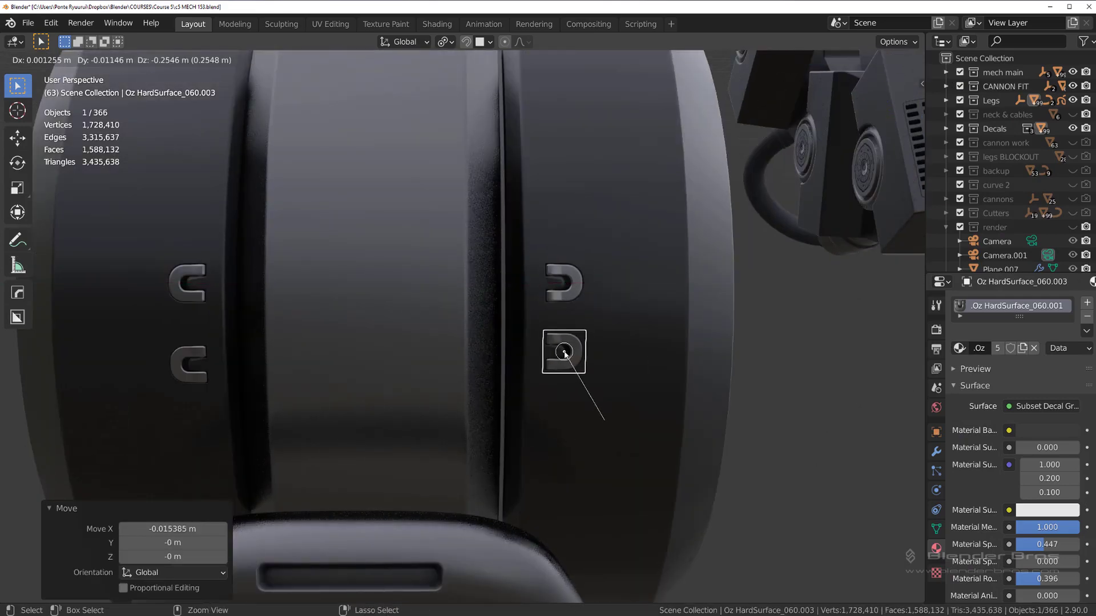
{"action": "left_click", "coordinate": [564, 353]}
Project all four U-shaped decals onto the knee housing and match their material to it
{"action": "left_click", "coordinate": [564, 283], "text": "shift"}
{"action": "key", "text": "d"}
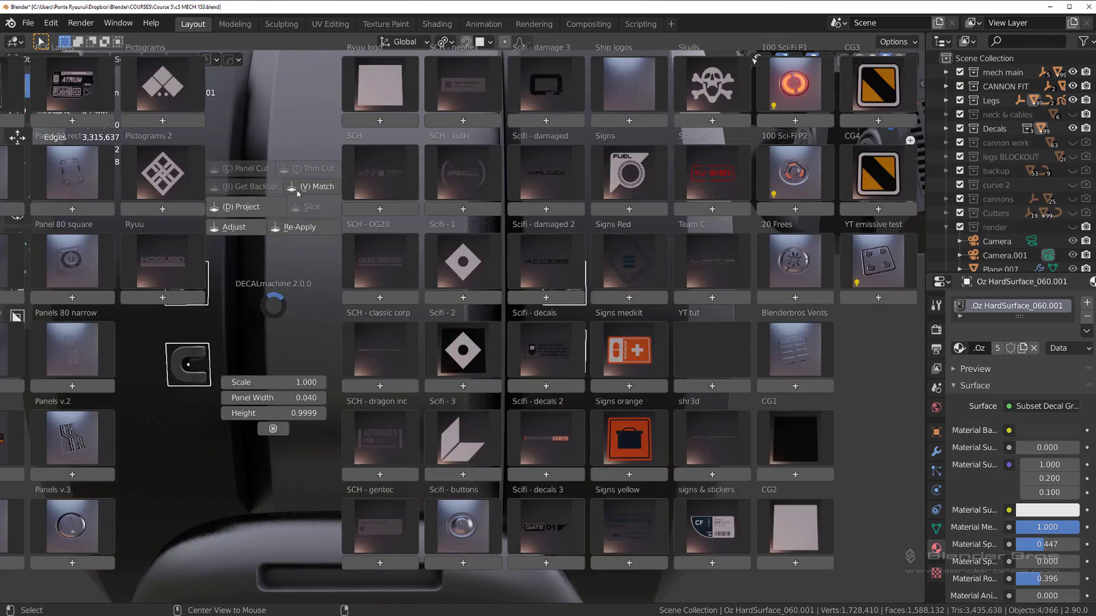
{"action": "left_click", "coordinate": [264, 209]}
{"action": "key", "text": "d"}
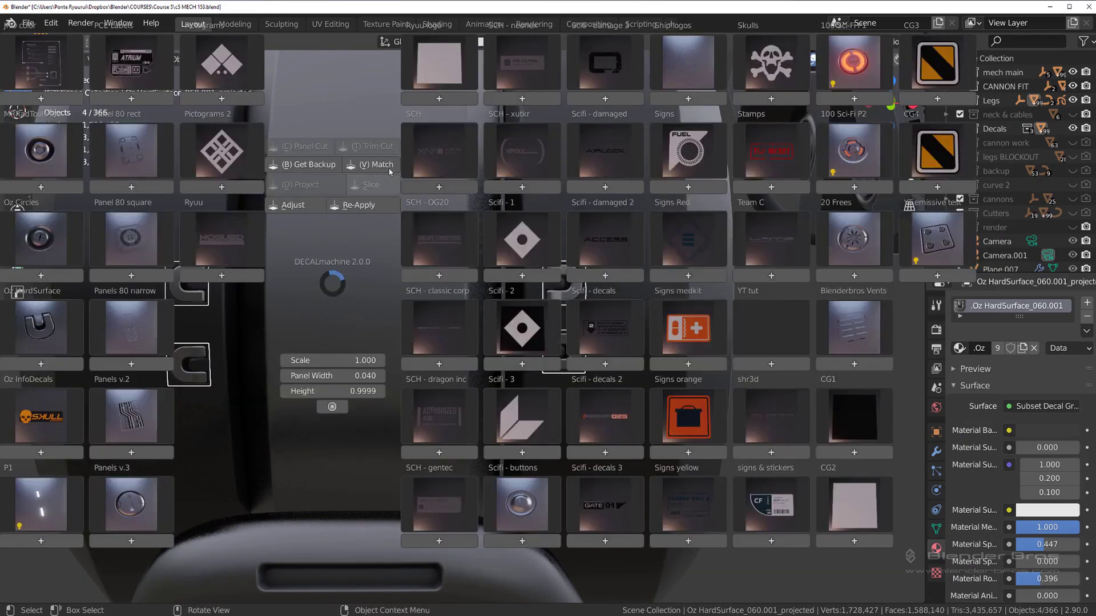
{"action": "left_click", "coordinate": [389, 169]}
Mirror the four projected decals across the torso onto the other leg's knee housing
{"action": "scroll", "coordinate": [391, 210], "scroll_direction": "down", "scroll_amount": 6}
{"action": "scroll", "coordinate": [392, 211], "scroll_direction": "down", "scroll_amount": 3}
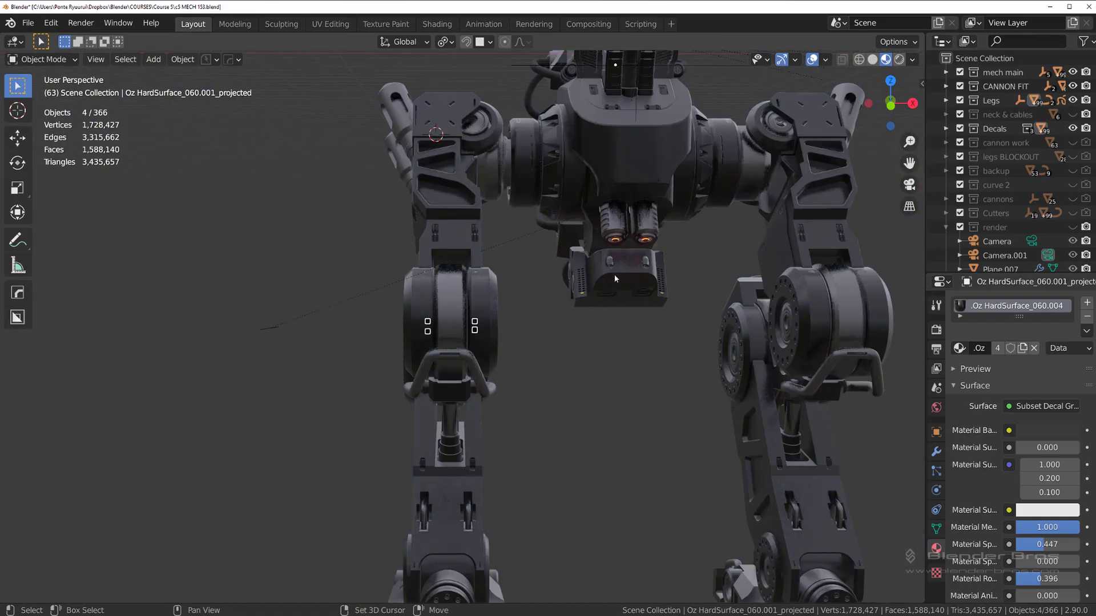
{"action": "left_click", "coordinate": [614, 274], "text": "shift"}
{"action": "key", "text": "ctrl+z"}
{"action": "left_click", "coordinate": [637, 167], "text": "shift"}
{"action": "key", "text": "alt+x"}
{"action": "left_click", "coordinate": [507, 201]}
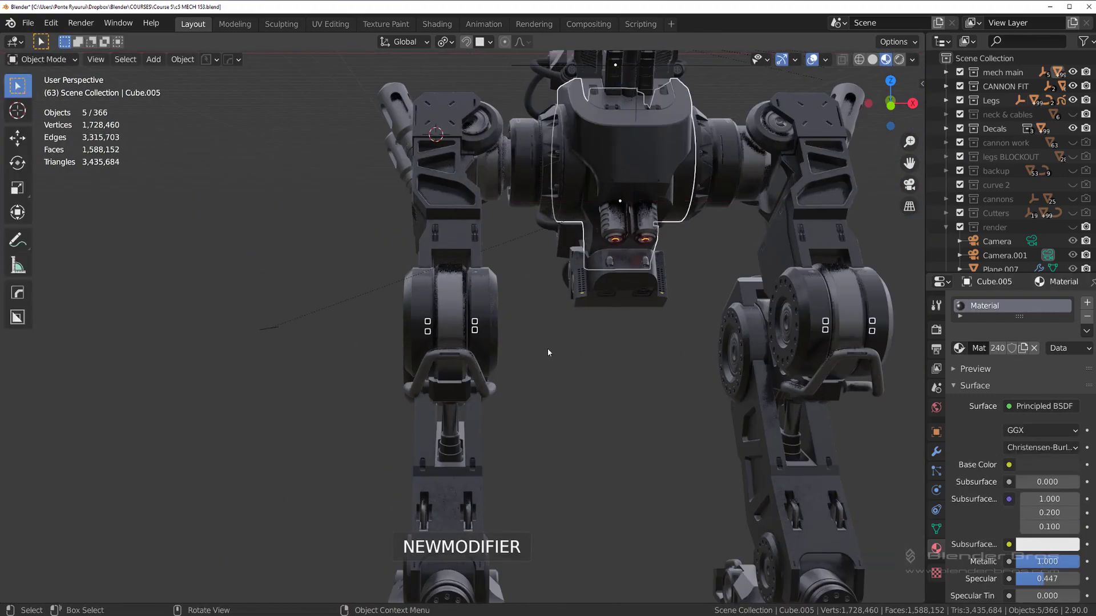
Isolate the torso body in local view and frame the flat face on its lower side
{"action": "left_click", "coordinate": [547, 348]}
{"action": "scroll", "coordinate": [513, 342], "scroll_direction": "down", "scroll_amount": 4}
{"action": "scroll", "coordinate": [475, 337], "scroll_direction": "up", "scroll_amount": 2}
{"action": "middle_click_drag", "start_coordinate": [475, 336], "coordinate": [598, 366]}
{"action": "scroll", "coordinate": [537, 311], "scroll_direction": "up", "scroll_amount": 5}
{"action": "middle_click_drag", "start_coordinate": [536, 310], "coordinate": [513, 278]}
{"action": "scroll", "coordinate": [473, 321], "scroll_direction": "down", "scroll_amount": 4}
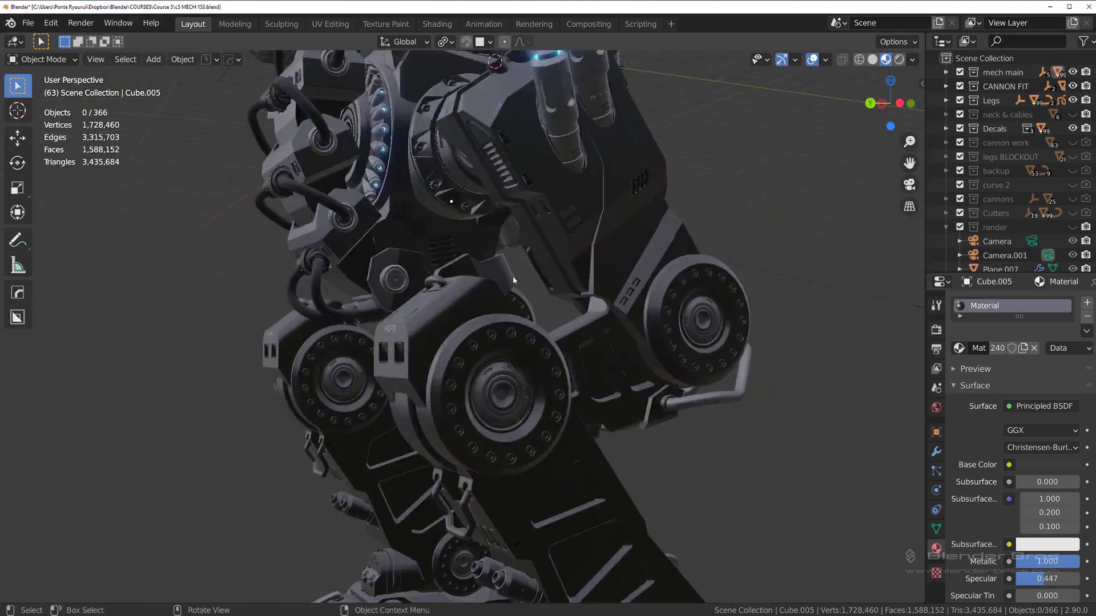
{"action": "scroll", "coordinate": [468, 342], "scroll_direction": "up", "scroll_amount": 6}
{"action": "left_click", "coordinate": [453, 363]}
{"action": "key", "text": "slash"}
{"action": "scroll", "coordinate": [409, 267], "scroll_direction": "up", "scroll_amount": 2}
{"action": "middle_click_drag", "start_coordinate": [398, 342], "coordinate": [318, 344]}
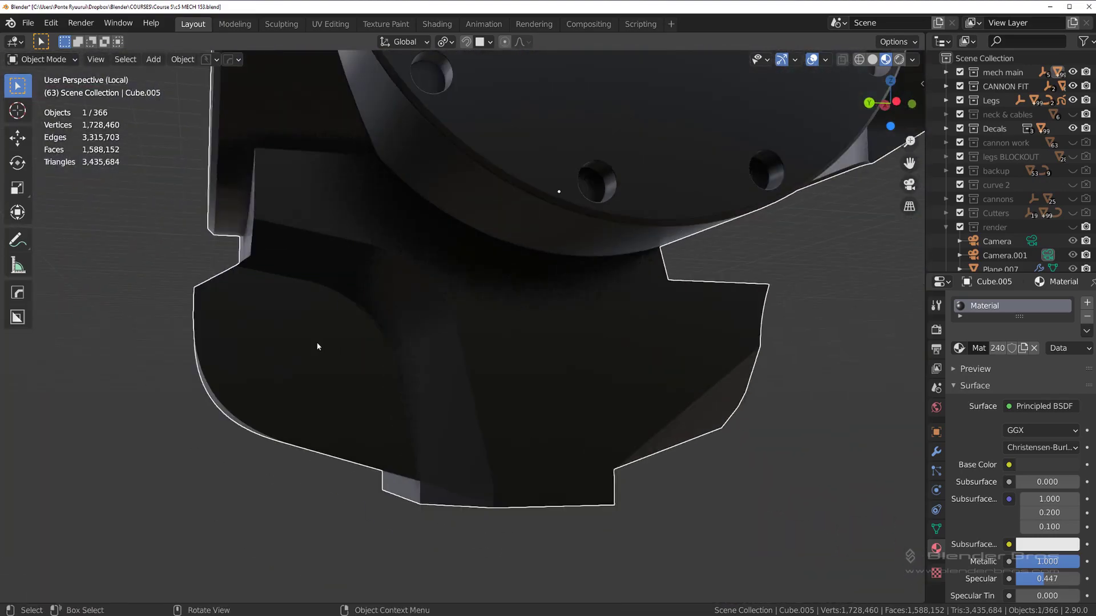
Insert the round P1_016 decal with the glowing arc from the P1 library onto the torso's lower side face
{"action": "key", "text": "d"}
{"action": "left_click", "coordinate": [125, 551]}
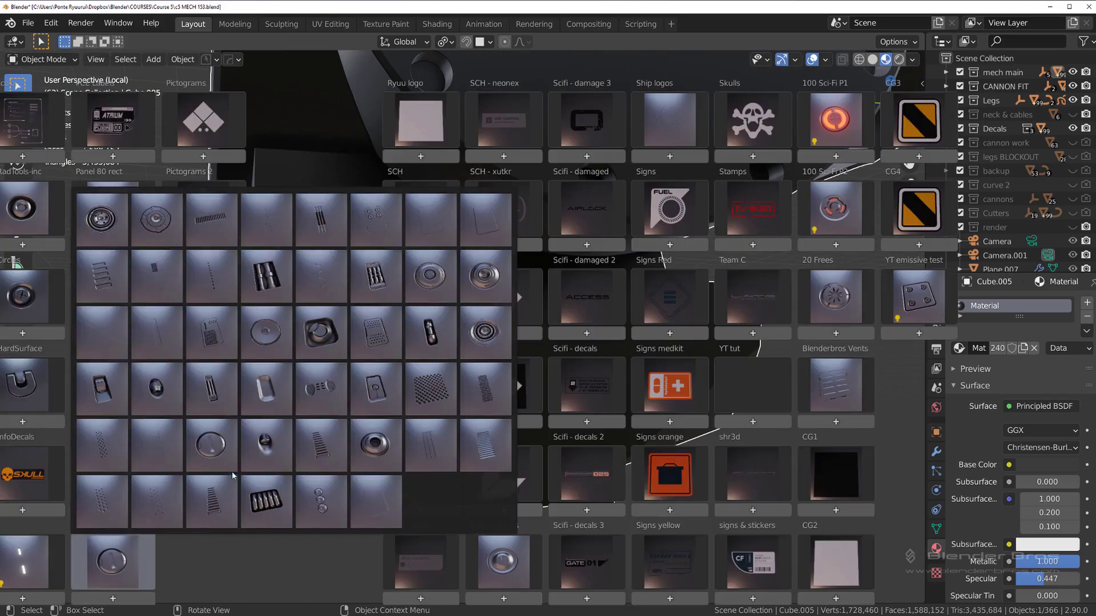
{"action": "key", "text": "Escape"}
{"action": "key", "text": "Escape"}
{"action": "key", "text": "d"}
{"action": "left_click", "coordinate": [240, 567]}
{"action": "left_click", "coordinate": [240, 567]}
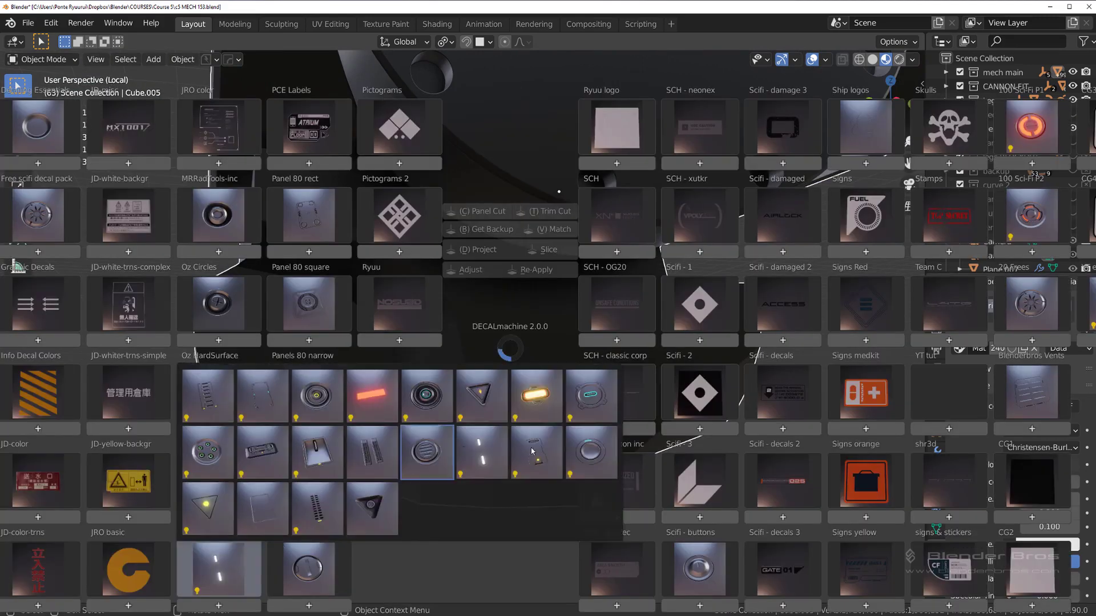
{"action": "left_click", "coordinate": [534, 440]}
{"action": "left_click", "coordinate": [304, 372]}
Turn the round decal 45 degrees, enlarge it and center it on the torso's lower side face
{"action": "key", "text": "d"}
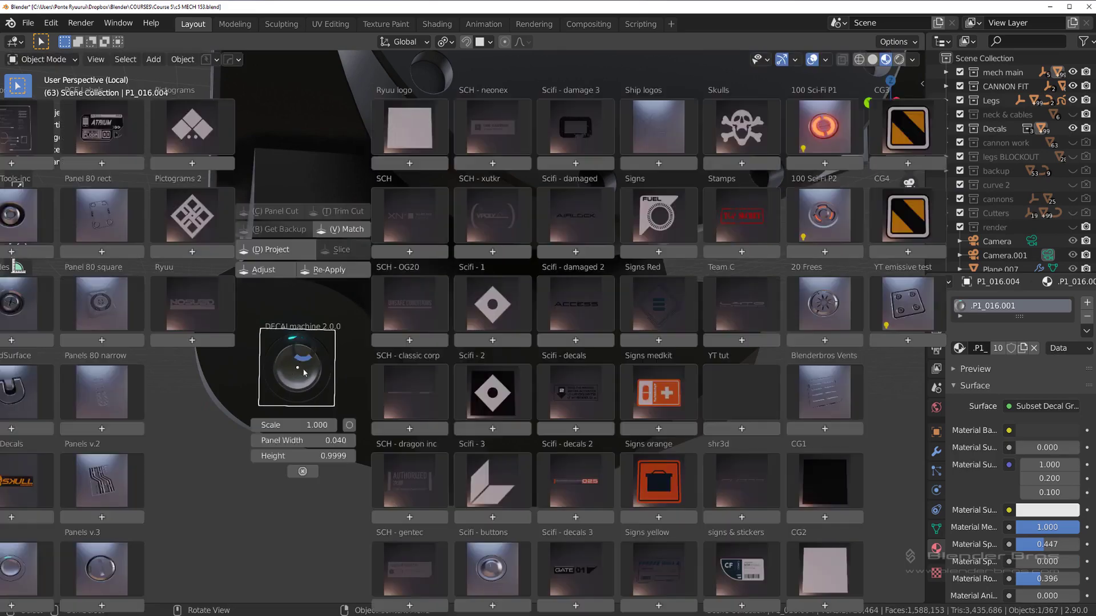
{"action": "left_click", "coordinate": [279, 273]}
{"action": "scroll", "coordinate": [279, 273], "scroll_direction": "up", "scroll_amount": 2}
{"action": "scroll", "coordinate": [279, 273], "scroll_direction": "down", "scroll_amount": 1}
{"action": "left_click", "coordinate": [279, 272]}
{"action": "key", "text": "s"}
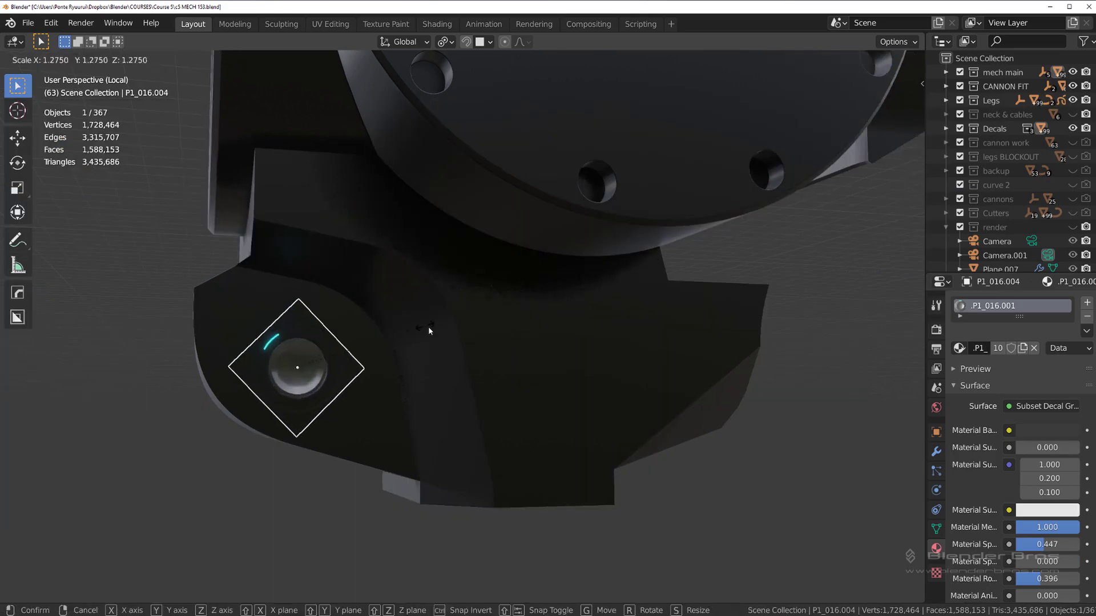
{"action": "left_click", "coordinate": [464, 342]}
{"action": "key", "text": "g"}
{"action": "left_click", "coordinate": [344, 351]}
Project the round decal onto the torso and mirror it across the torso
{"action": "key", "text": "d"}
{"action": "left_click", "coordinate": [318, 252]}
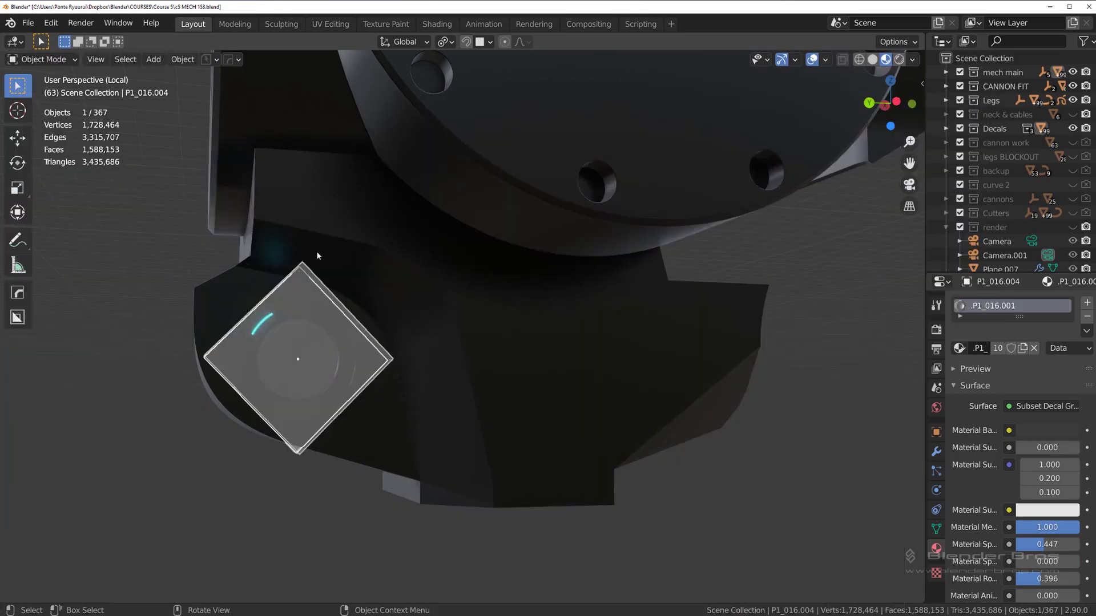
{"action": "middle_click_drag", "start_coordinate": [344, 287], "coordinate": [429, 294]}
{"action": "left_click", "coordinate": [241, 327], "text": "shift"}
{"action": "key", "text": "alt+x"}
{"action": "middle_click_drag", "start_coordinate": [241, 328], "coordinate": [433, 276]}
{"action": "left_click", "coordinate": [448, 221]}
{"action": "middle_click_drag", "start_coordinate": [498, 267], "coordinate": [281, 333]}
Match the projected decal's material to the torso and leave local view
{"action": "key", "text": "d"}
{"action": "left_click", "coordinate": [327, 211]}
{"action": "scroll", "coordinate": [327, 210], "scroll_direction": "up", "scroll_amount": 2}
{"action": "left_click", "coordinate": [327, 210]}
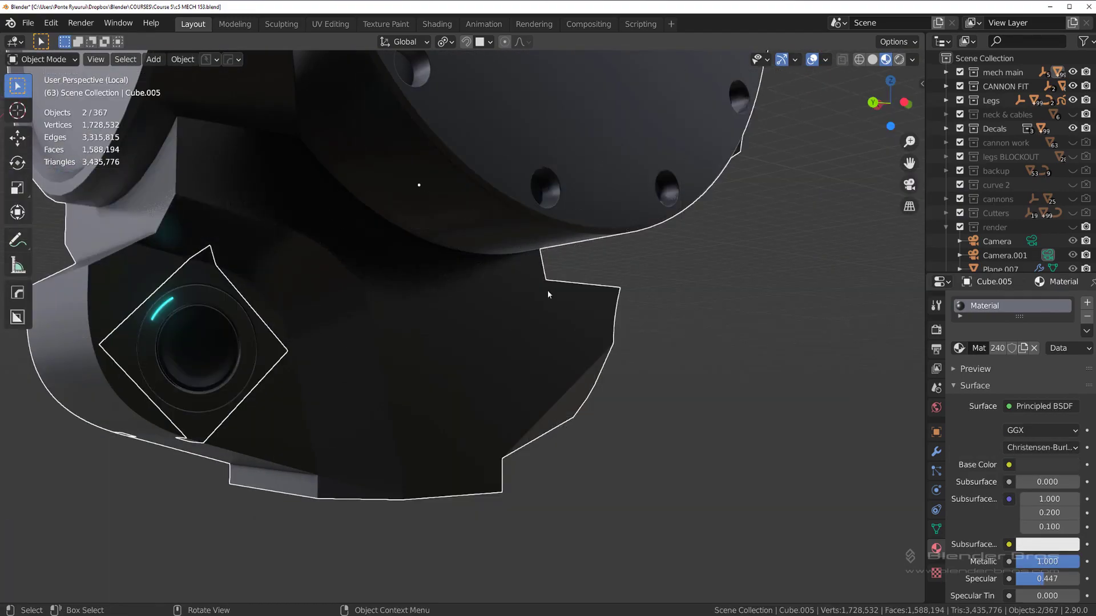
{"action": "left_click", "coordinate": [656, 345]}
{"action": "key", "text": "slash"}
Select the projected round decal and open its material in a Shader Editor below the 3D view
{"action": "middle_click_drag", "start_coordinate": [629, 375], "coordinate": [607, 314]}
{"action": "scroll", "coordinate": [483, 334], "scroll_direction": "up", "scroll_amount": 2}
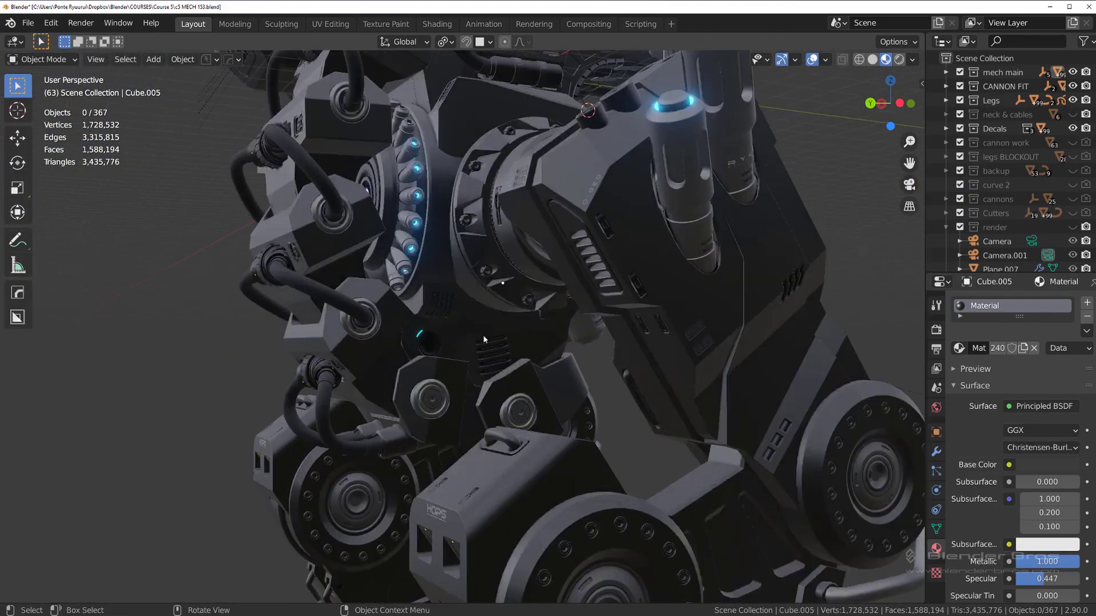
{"action": "middle_click_drag", "start_coordinate": [483, 334], "coordinate": [569, 343]}
{"action": "scroll", "coordinate": [488, 340], "scroll_direction": "down", "scroll_amount": 3}
{"action": "middle_click_drag", "start_coordinate": [497, 343], "coordinate": [546, 365]}
{"action": "scroll", "coordinate": [457, 369], "scroll_direction": "up", "scroll_amount": 9}
{"action": "left_click", "coordinate": [469, 375]}
{"action": "middle_click_drag", "start_coordinate": [469, 376], "coordinate": [457, 376]}
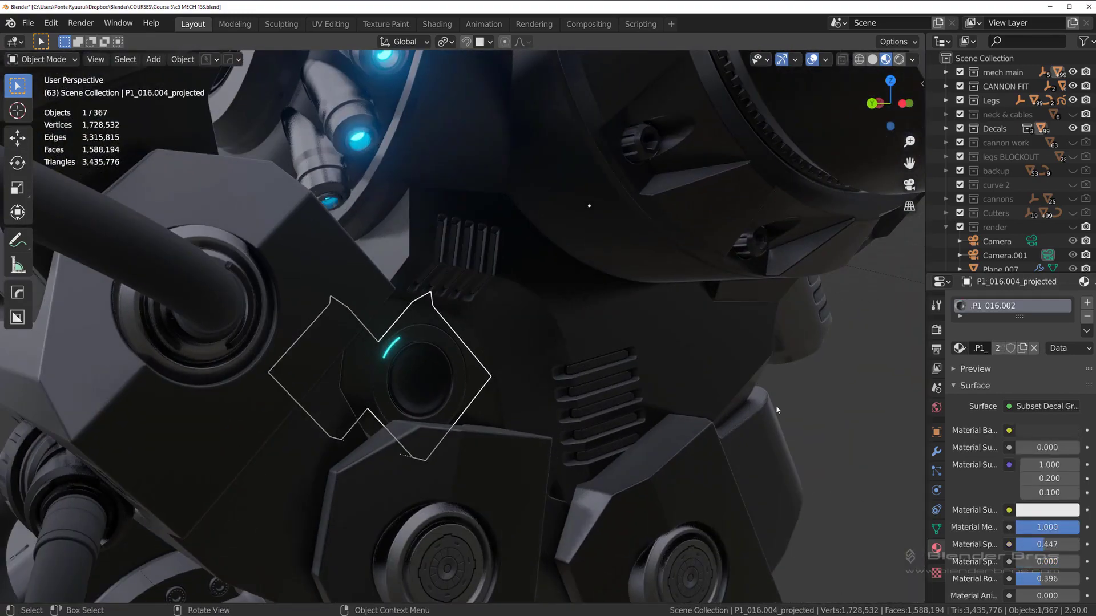
{"action": "left_click_drag", "start_coordinate": [923, 601], "coordinate": [641, 341]}
{"action": "left_click", "coordinate": [14, 348]}
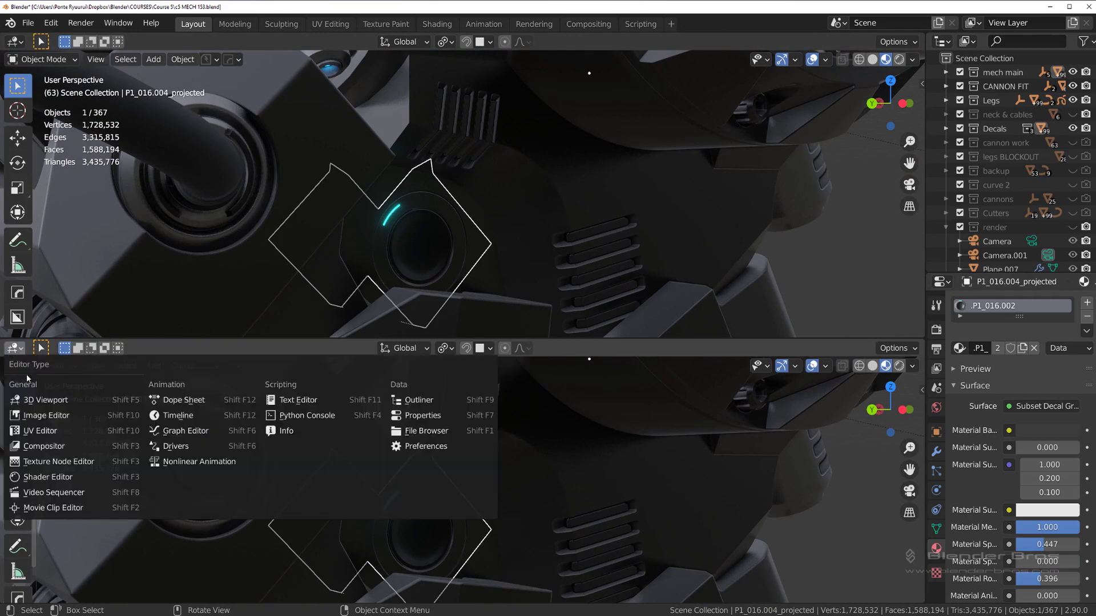
{"action": "left_click", "coordinate": [63, 445]}
Insert a Hue/Saturation node ahead of the decal's Emission Map input, with hue 0.530 and value 0.660
{"action": "middle_click_drag", "start_coordinate": [363, 452], "coordinate": [406, 337]}
{"action": "scroll", "coordinate": [401, 514], "scroll_direction": "up", "scroll_amount": 5}
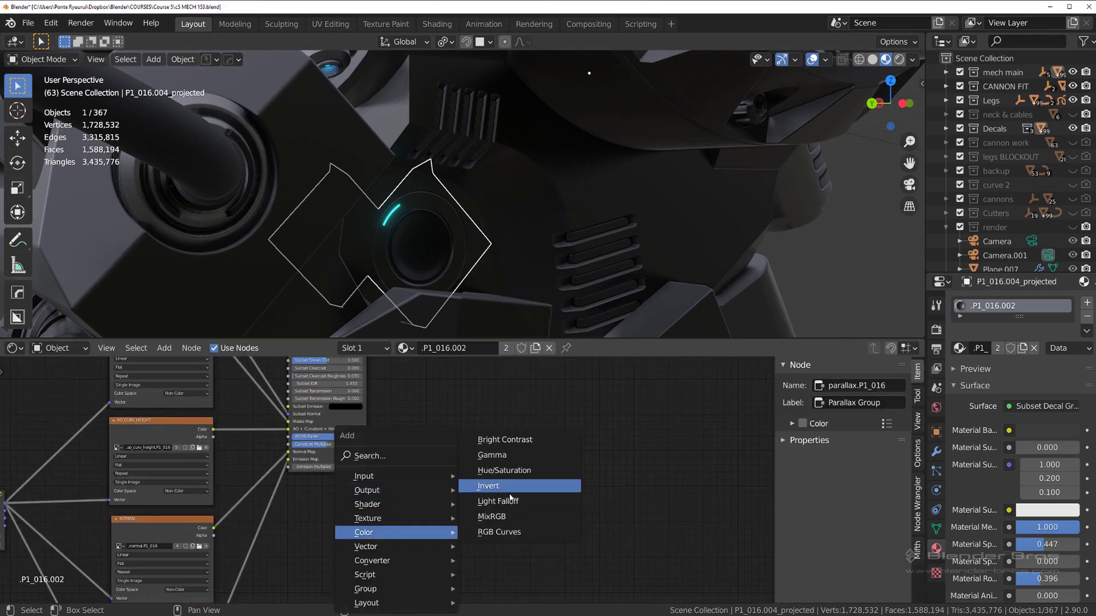
{"action": "left_click", "coordinate": [504, 470]}
{"action": "left_click", "coordinate": [306, 514]}
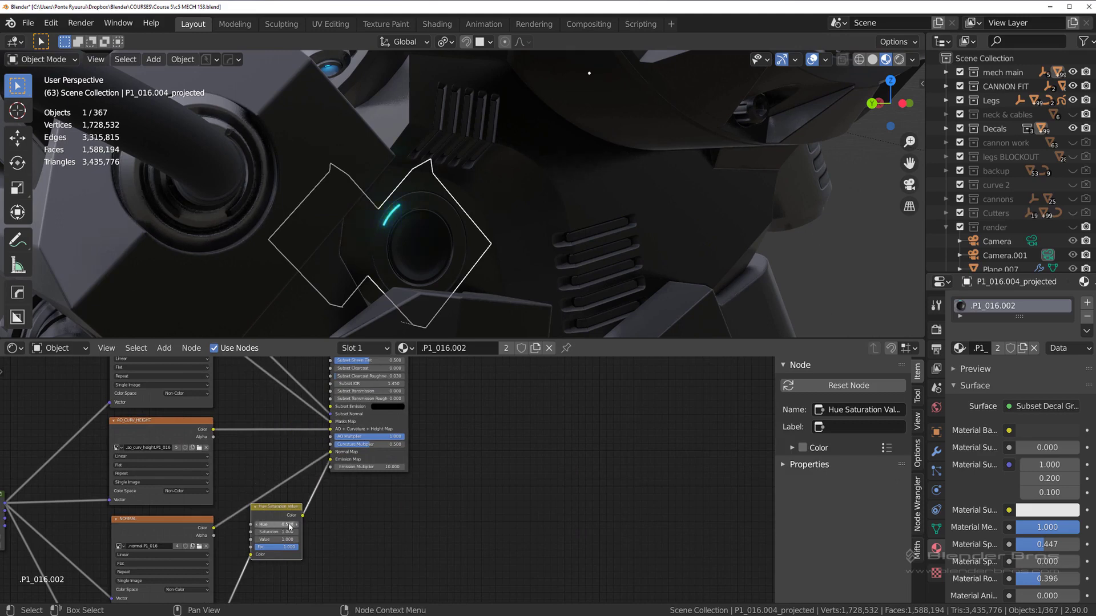
{"action": "scroll", "coordinate": [273, 542], "scroll_direction": "up", "scroll_amount": 2}
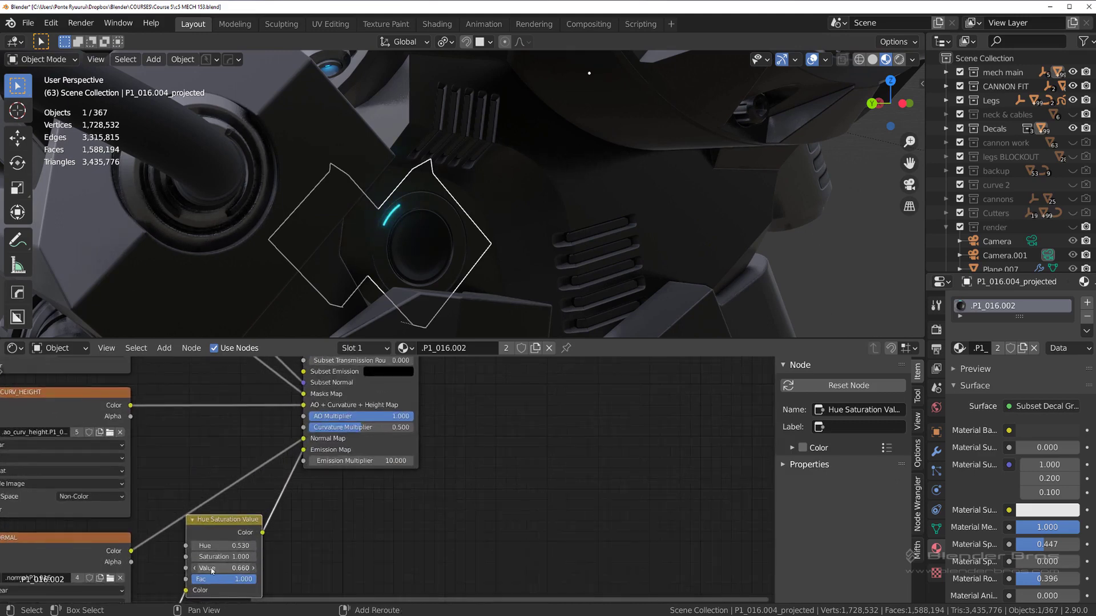
{"action": "scroll", "coordinate": [536, 482], "scroll_direction": "down", "scroll_amount": 3}
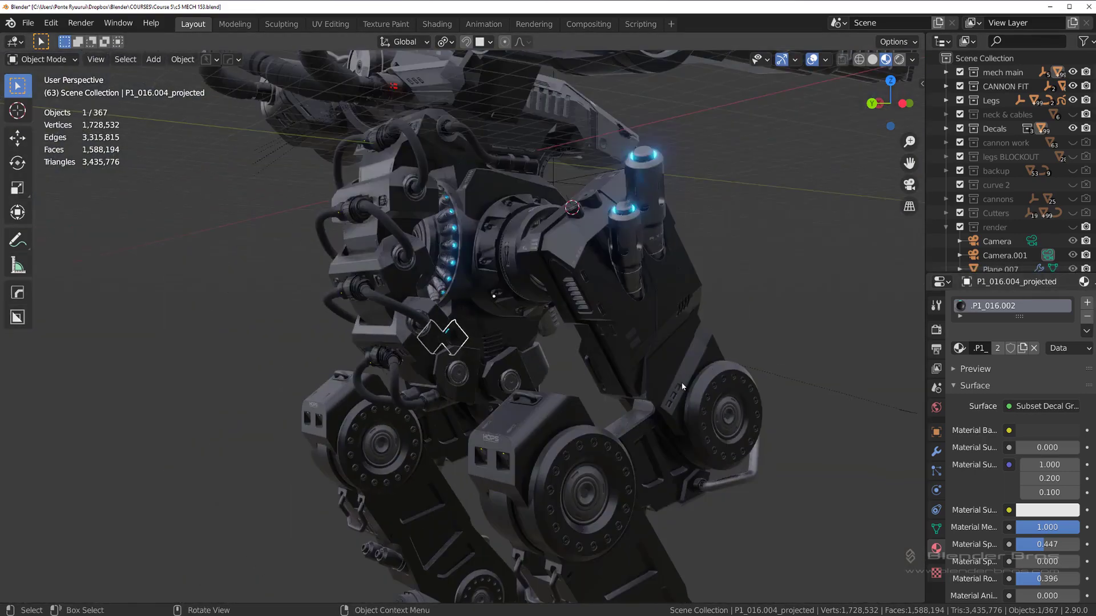
Match the projected round decal's subset to a different material
{"action": "middle_click_drag", "start_coordinate": [656, 320], "coordinate": [587, 348]}
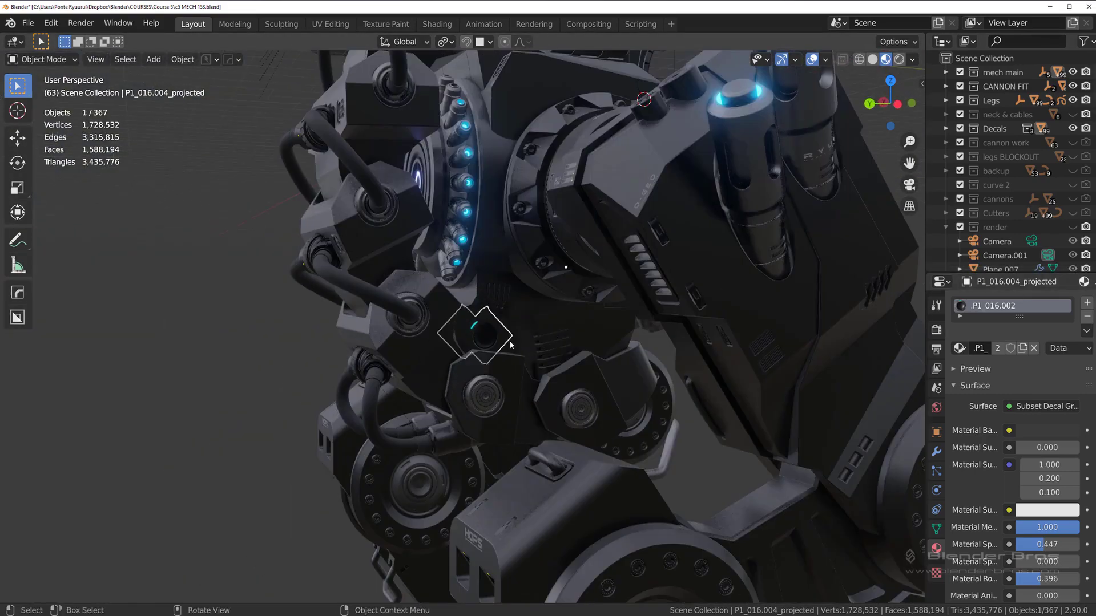
{"action": "key", "text": "d"}
{"action": "left_click", "coordinate": [558, 222]}
{"action": "scroll", "coordinate": [559, 223], "scroll_direction": "up", "scroll_amount": 4}
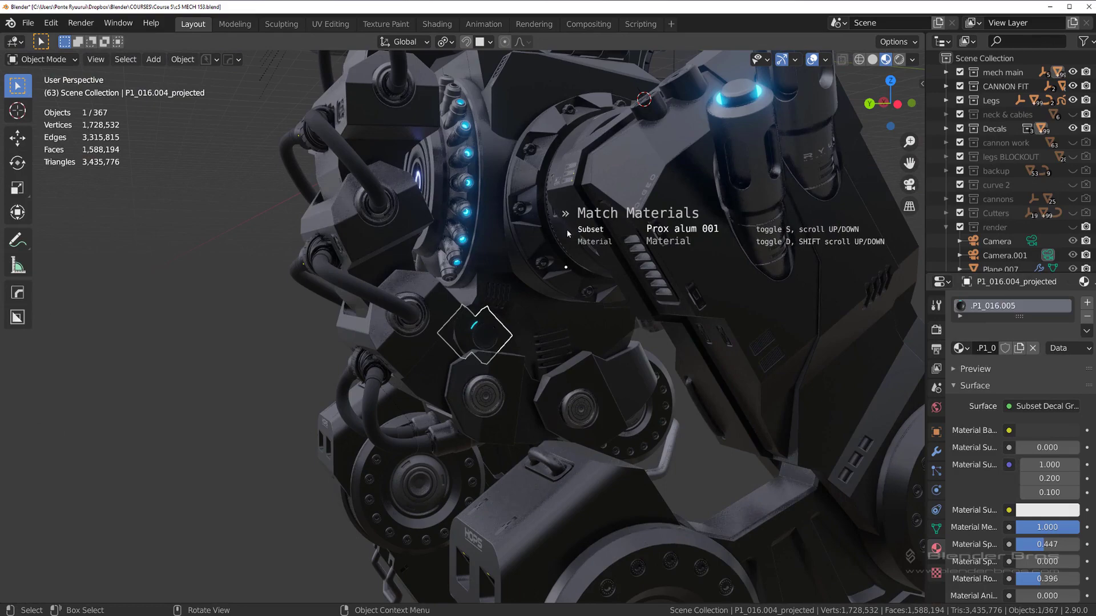
{"action": "scroll", "coordinate": [568, 233], "scroll_direction": "down", "scroll_amount": 1}
{"action": "scroll", "coordinate": [569, 233], "scroll_direction": "down", "scroll_amount": 1}
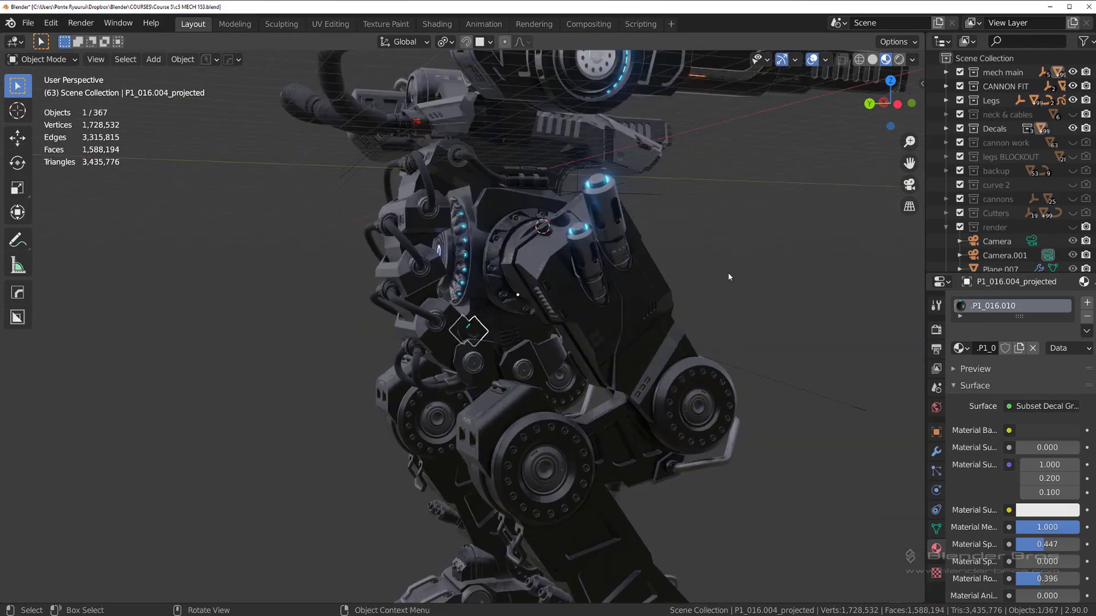
Try the Oz HardSurface 070 decal on the lower leg's side plate and delete it
{"action": "middle_click_drag", "start_coordinate": [728, 272], "coordinate": [369, 318]}
{"action": "scroll", "coordinate": [329, 282], "scroll_direction": "up", "scroll_amount": 3}
{"action": "left_click", "coordinate": [372, 314]}
{"action": "key", "text": "d"}
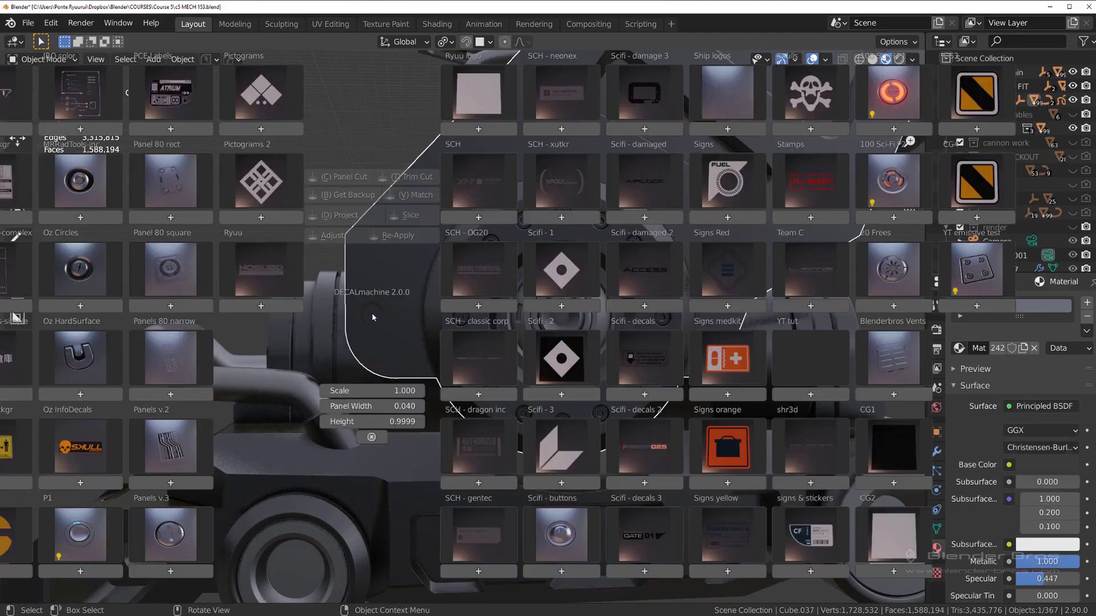
{"action": "left_click", "coordinate": [85, 361]}
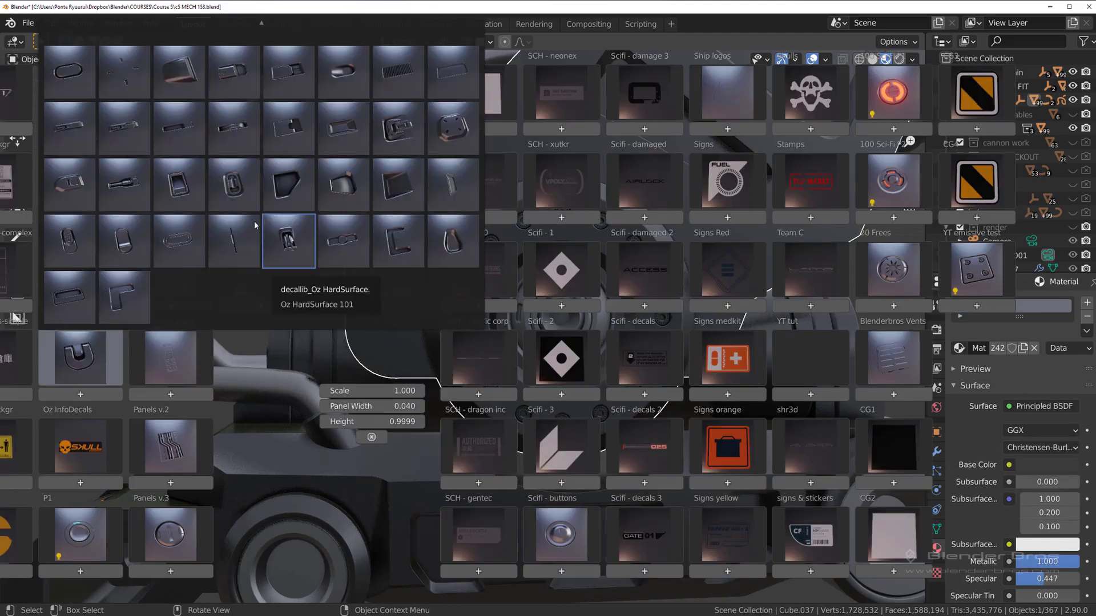
{"action": "scroll", "coordinate": [255, 225], "scroll_direction": "up", "scroll_amount": 10}
{"action": "left_click", "coordinate": [351, 157]}
{"action": "scroll", "coordinate": [417, 316], "scroll_direction": "up", "scroll_amount": 1}
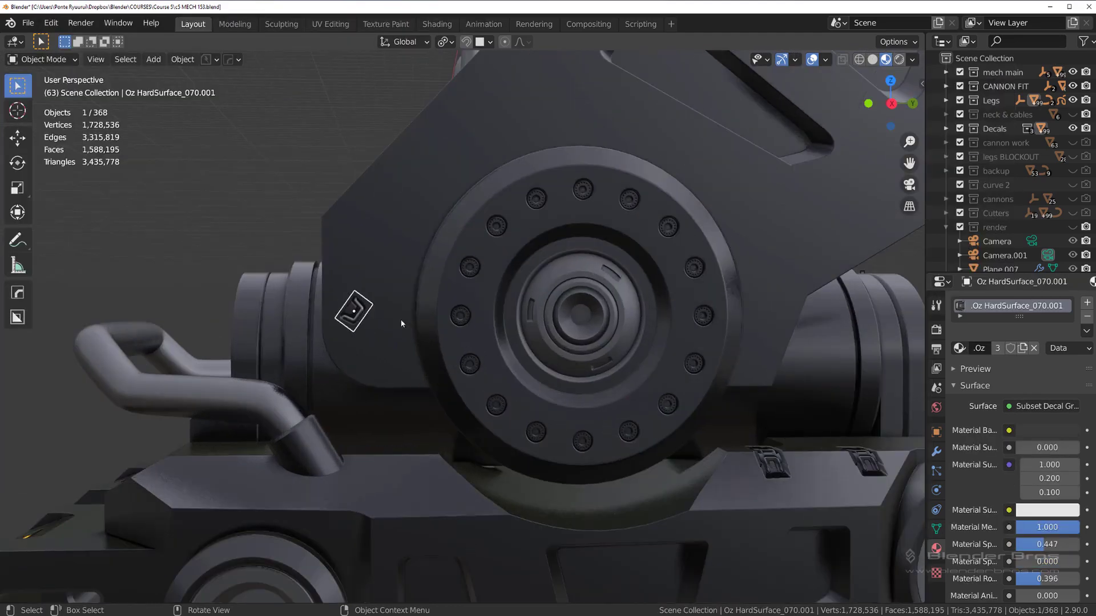
{"action": "key", "text": "Delete"}
Insert the Oz HardSurface 069 decal on the lower leg's side plate and rotate it upright
{"action": "key", "text": "d"}
{"action": "left_click", "coordinate": [114, 369]}
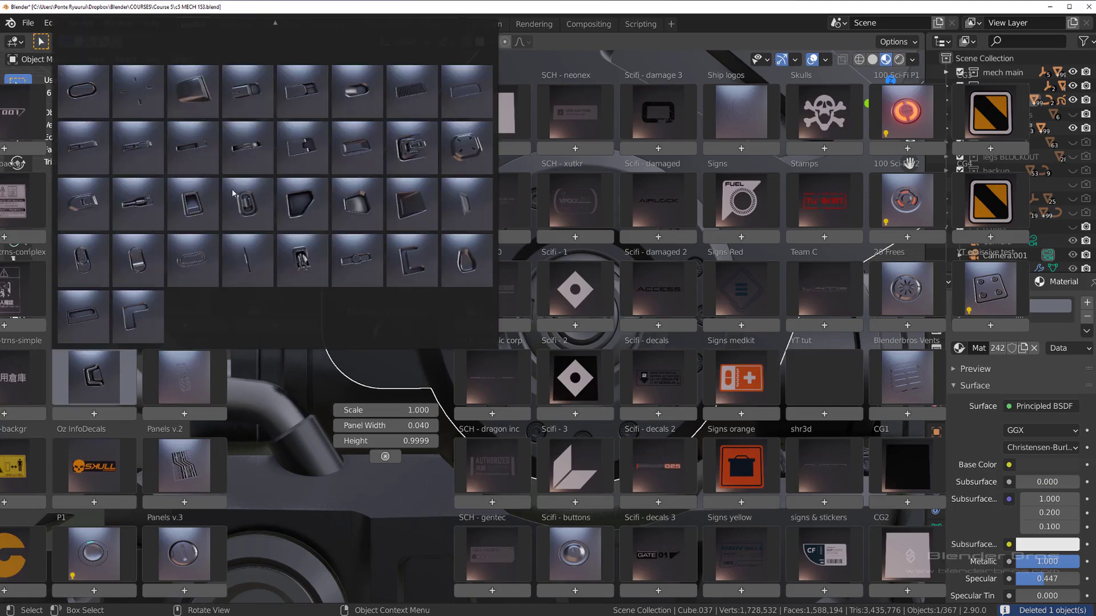
{"action": "left_click", "coordinate": [234, 214]}
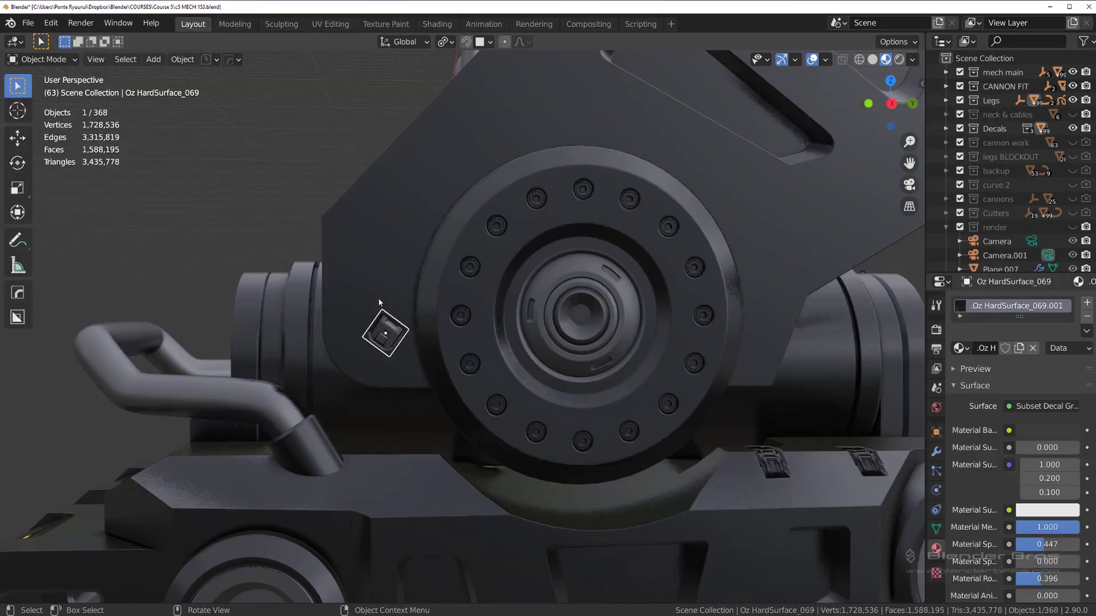
{"action": "key", "text": "d"}
{"action": "left_click", "coordinate": [375, 259]}
{"action": "scroll", "coordinate": [484, 254], "scroll_direction": "up", "scroll_amount": 7, "text": "shift"}
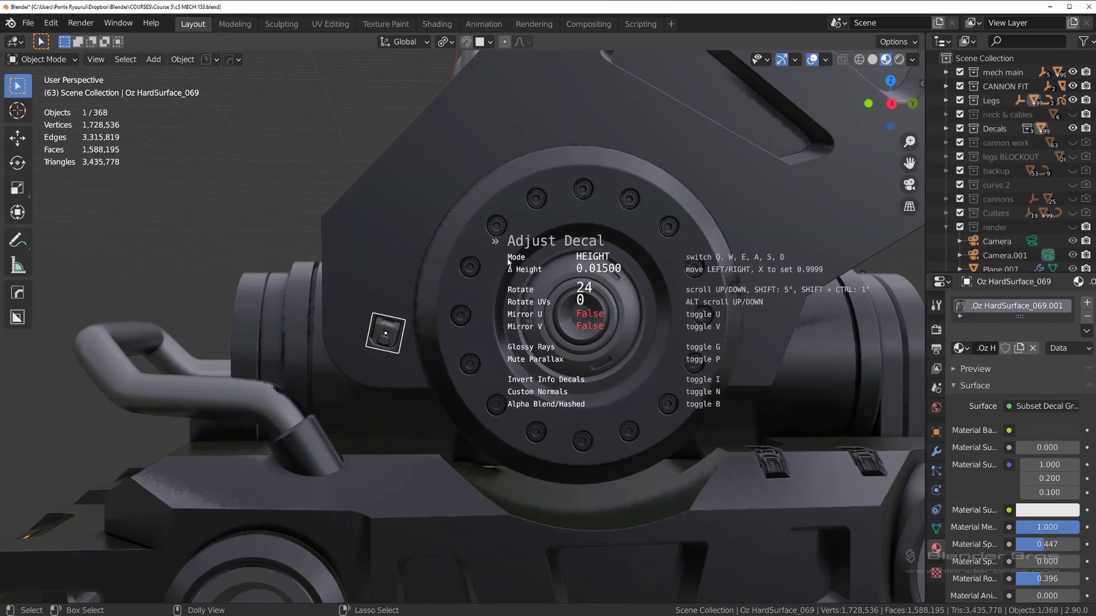
{"action": "scroll", "coordinate": [498, 255], "scroll_direction": "up", "scroll_amount": 1, "text": "ctrl+shift"}
{"action": "left_click", "coordinate": [499, 255]}
Lower the decal about 0.24 m, duplicate it near the plate's upper corner and rotate the copy to face the opposite way
{"action": "key", "text": "g"}
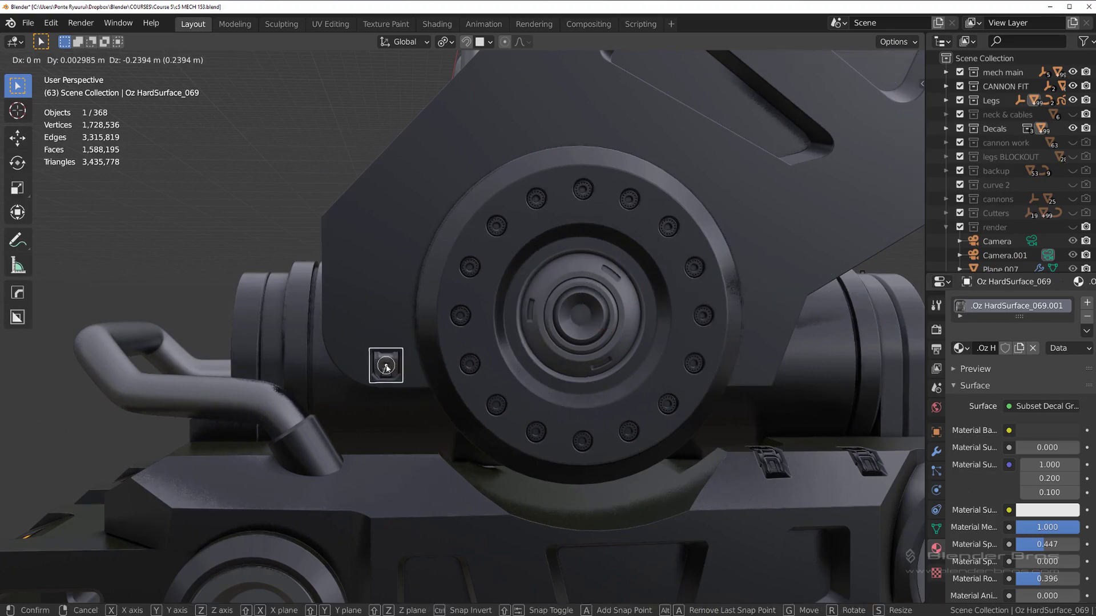
{"action": "left_click_drag", "start_coordinate": [386, 368], "coordinate": [349, 242]}
{"action": "key", "text": "d"}
{"action": "left_click", "coordinate": [326, 203]}
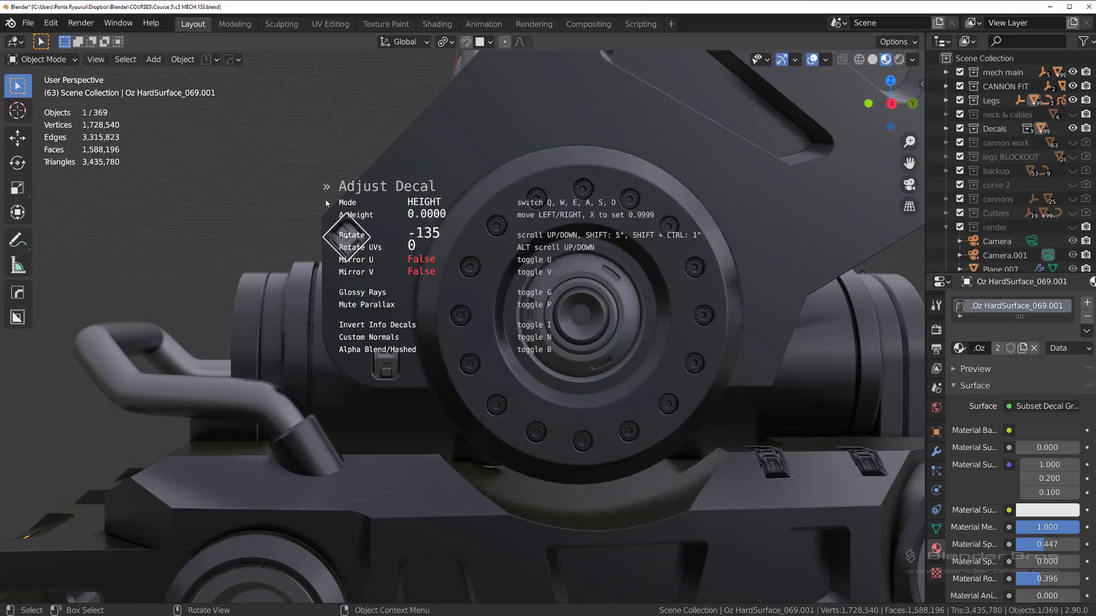
Project both hard-surface decals onto the lower leg's side plate
{"action": "left_click", "coordinate": [383, 365], "text": "shift"}
{"action": "key", "text": "d"}
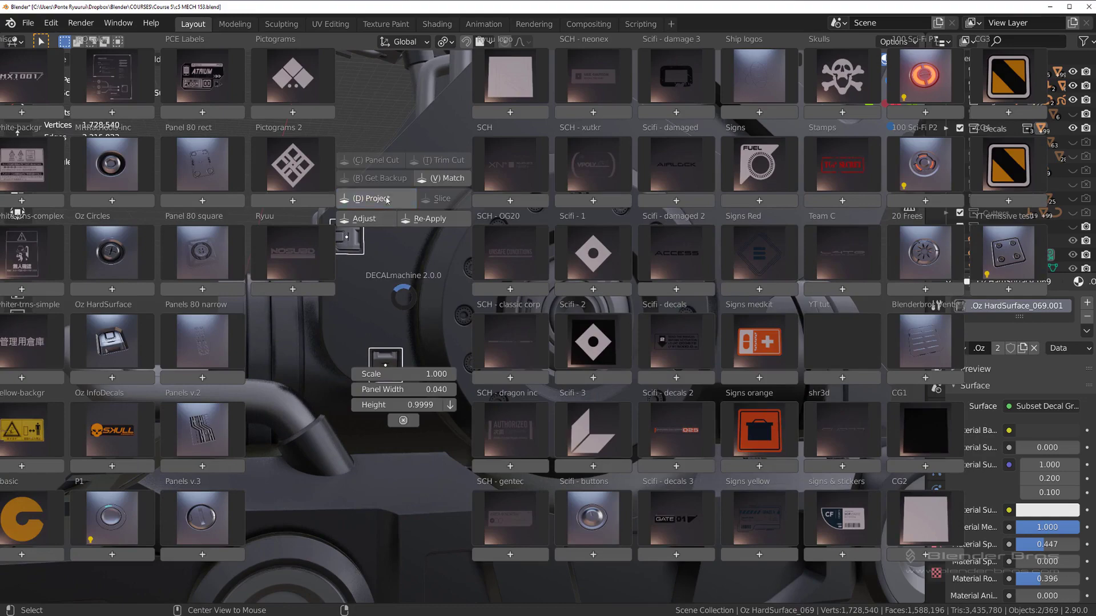
{"action": "left_click", "coordinate": [387, 200]}
{"action": "middle_click_drag", "start_coordinate": [392, 200], "coordinate": [474, 268]}
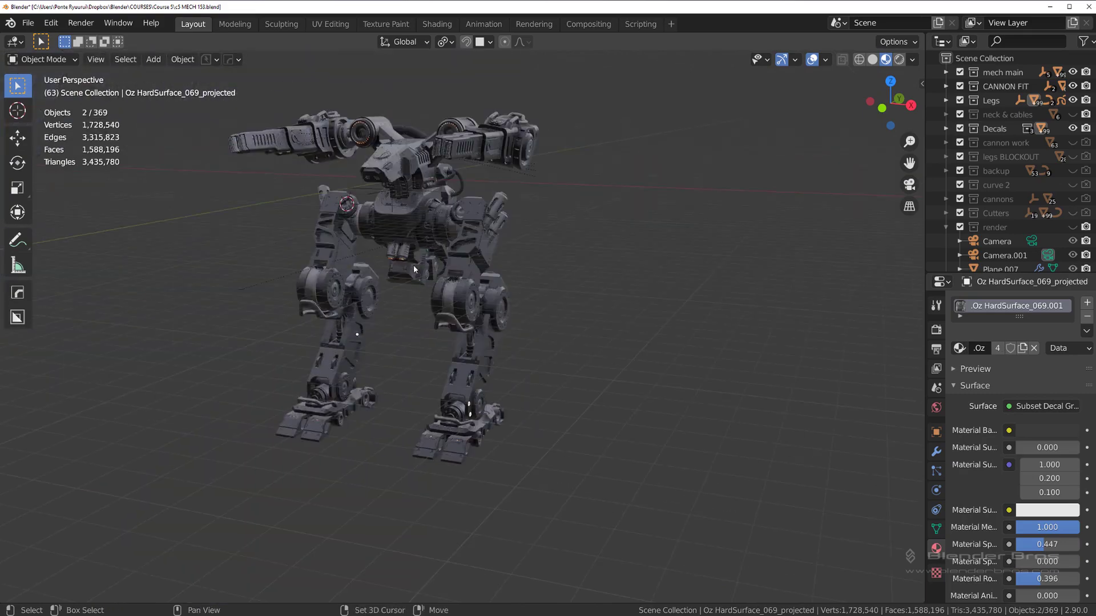
Mirror the two projected decals across the torso onto the other lower leg
{"action": "left_click", "coordinate": [399, 231]}
{"action": "key", "text": "alt+x"}
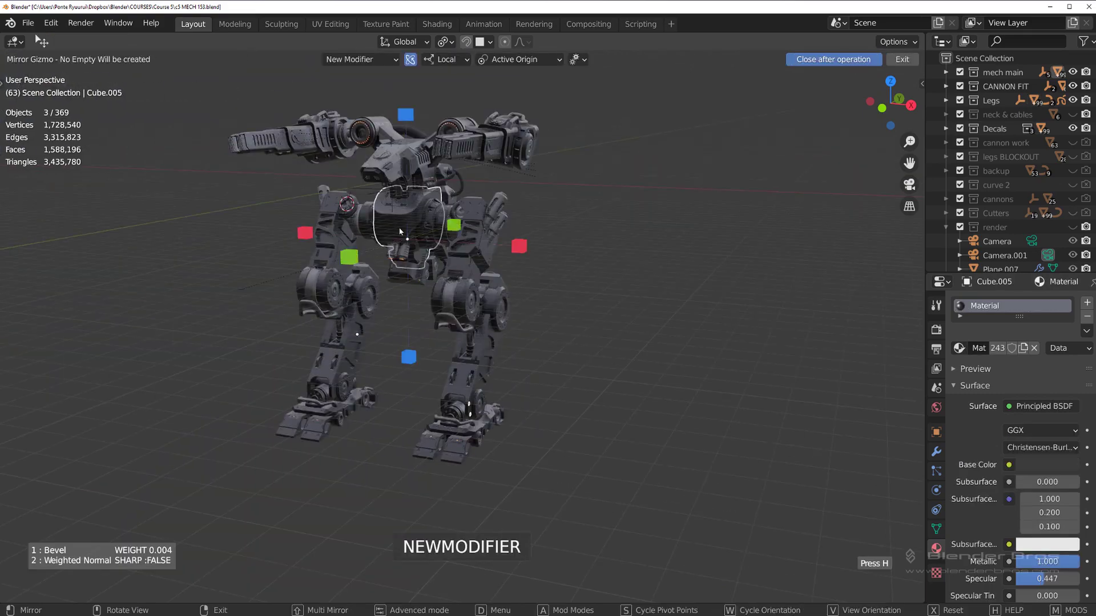
{"action": "key", "text": "Escape"}
Match the subset material of both projected lower-leg decals
{"action": "scroll", "coordinate": [453, 234], "scroll_direction": "up", "scroll_amount": 8}
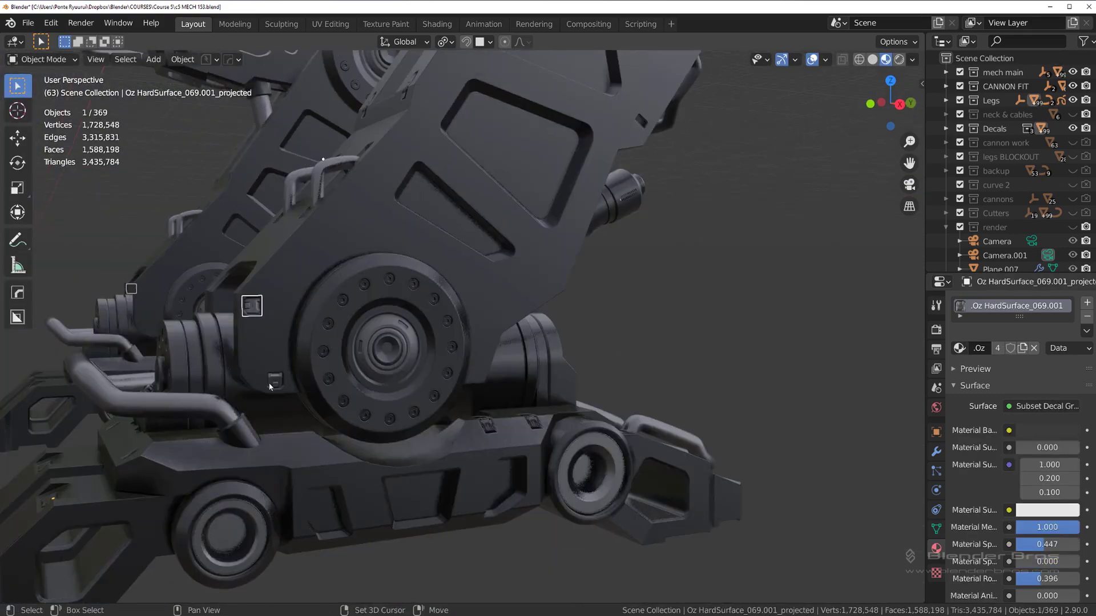
{"action": "left_click", "coordinate": [270, 386], "text": "shift"}
{"action": "key", "text": "d"}
{"action": "left_click", "coordinate": [371, 200]}
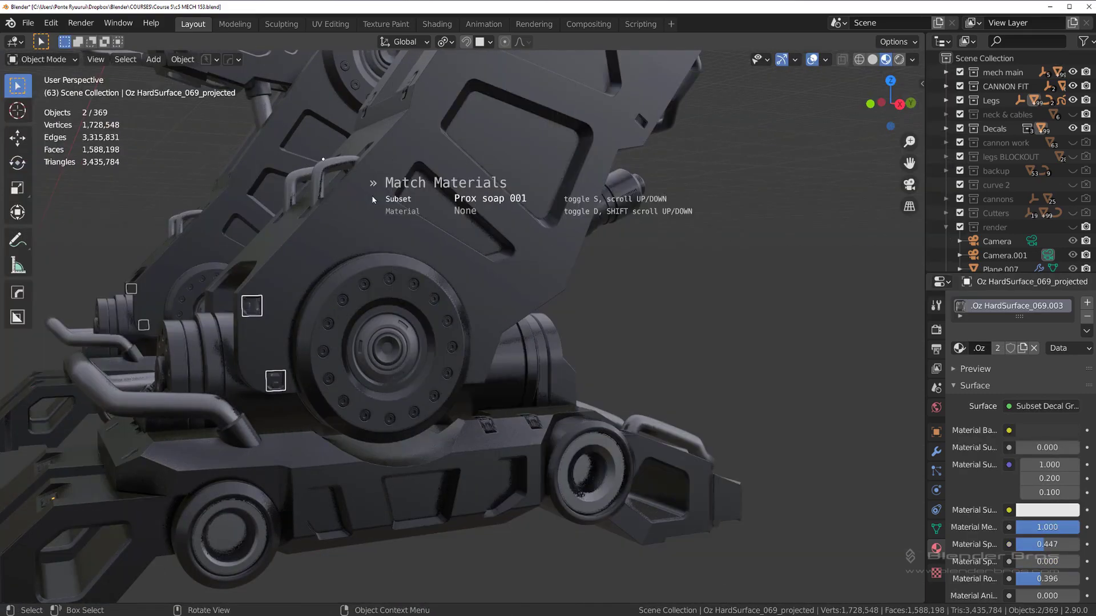
{"action": "scroll", "coordinate": [372, 200], "scroll_direction": "down", "scroll_amount": 1}
{"action": "left_click", "coordinate": [372, 198]}
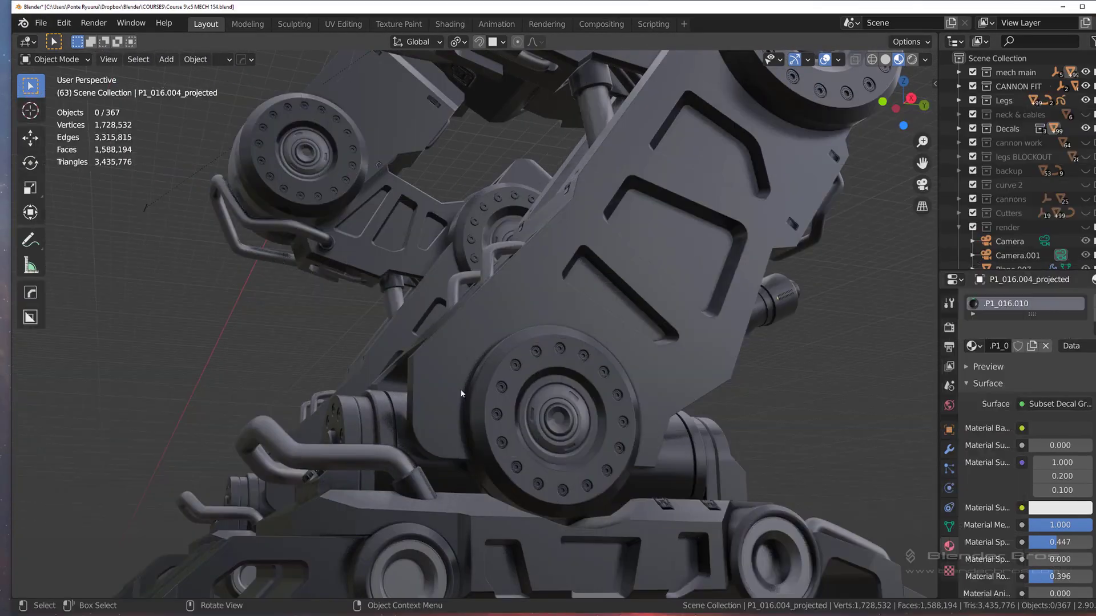
Insert the CAUTION MOVING PARTS decal from the Aircraft decal library onto the lower leg's side plate
{"action": "left_click", "coordinate": [461, 394]}
{"action": "key", "text": "d"}
{"action": "key", "text": "Escape"}
{"action": "key", "text": "d"}
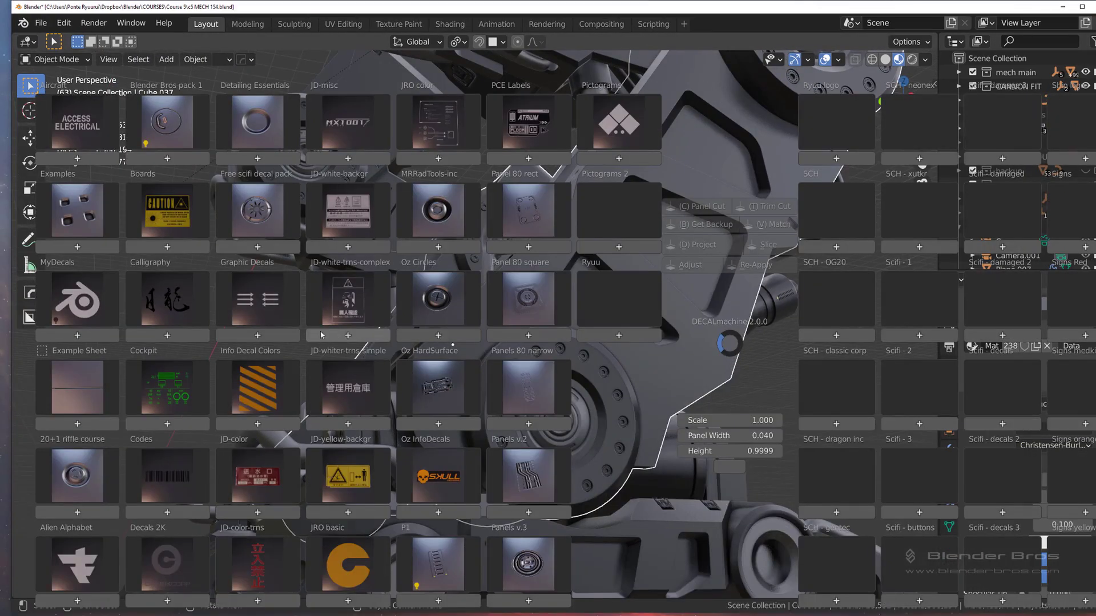
{"action": "left_click", "coordinate": [349, 311]}
{"action": "left_click", "coordinate": [271, 295]}
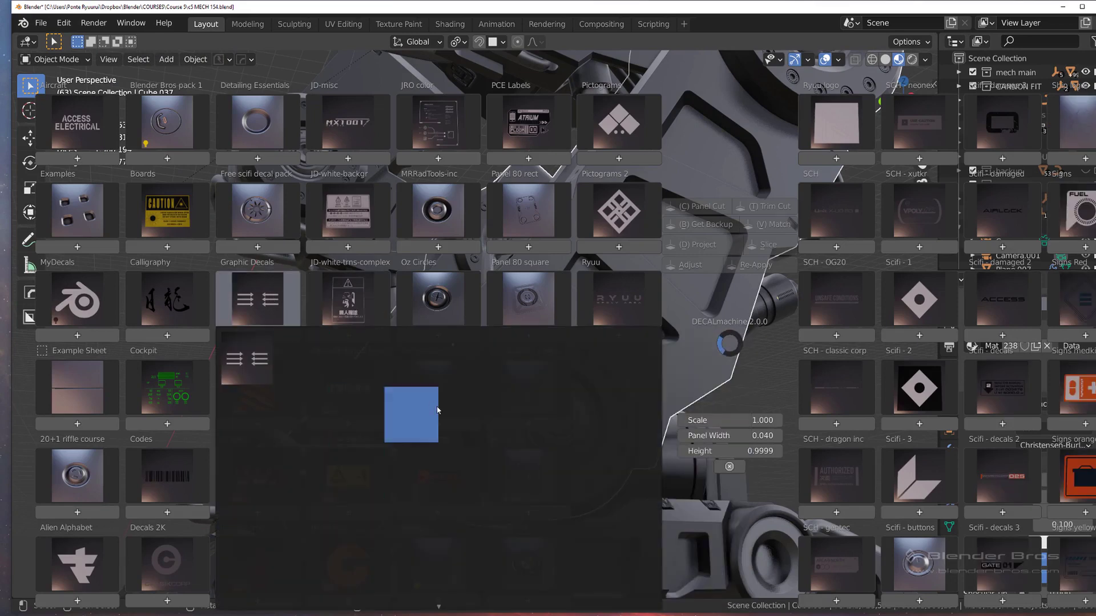
{"action": "left_click", "coordinate": [249, 301]}
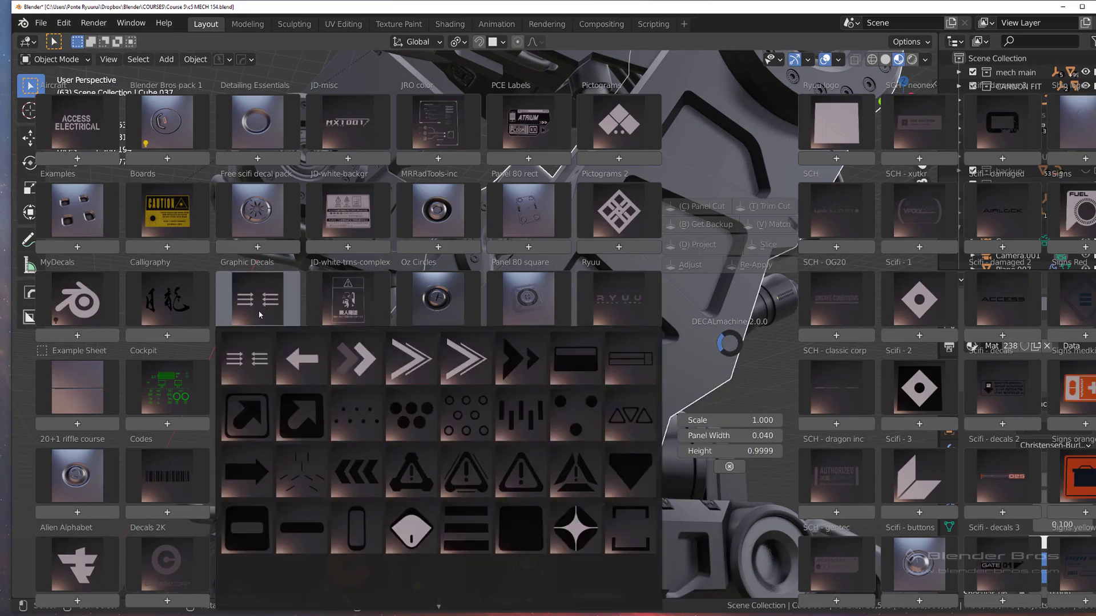
{"action": "mouse_move", "coordinate": [73, 123]}
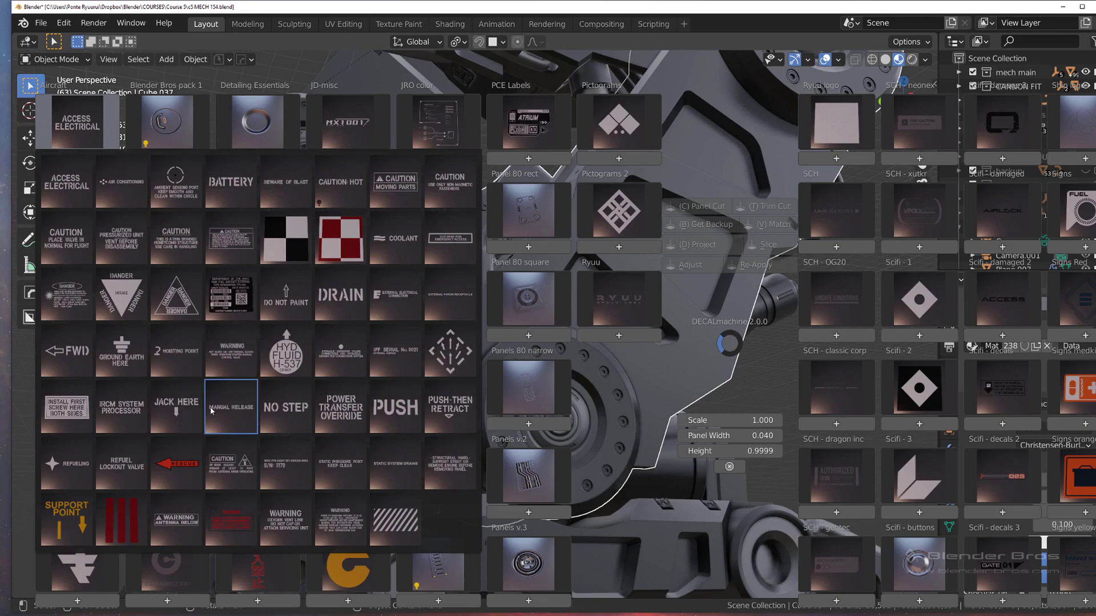
{"action": "left_click", "coordinate": [398, 194]}
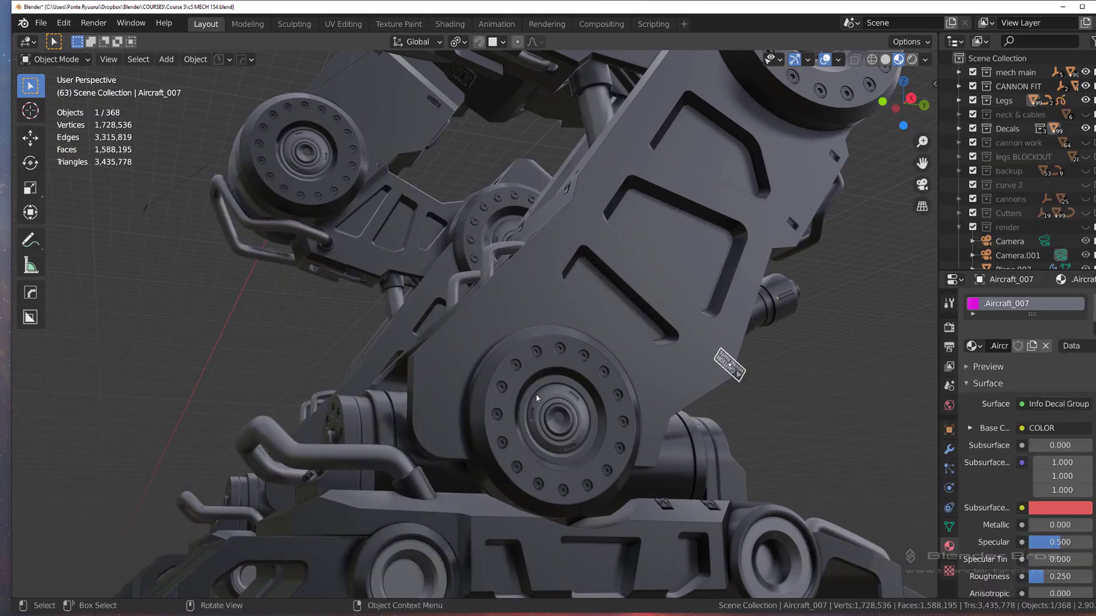
Place the caution decal level in the side plate's lower corner beside the round joint and scale it to 0.490
{"action": "left_click", "coordinate": [430, 424]}
{"action": "scroll", "coordinate": [444, 373], "scroll_direction": "up", "scroll_amount": 2}
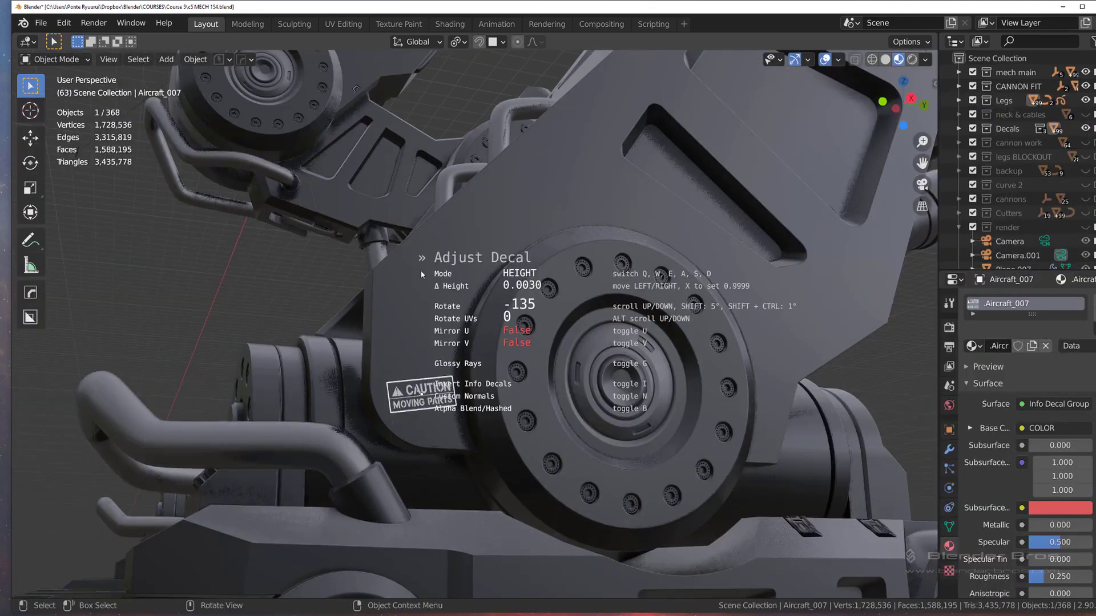
{"action": "scroll", "coordinate": [423, 271], "scroll_direction": "down", "scroll_amount": 8, "text": "ctrl+shift"}
{"action": "left_click", "coordinate": [460, 288]}
{"action": "key", "text": "s"}
{"action": "left_click", "coordinate": [484, 355]}
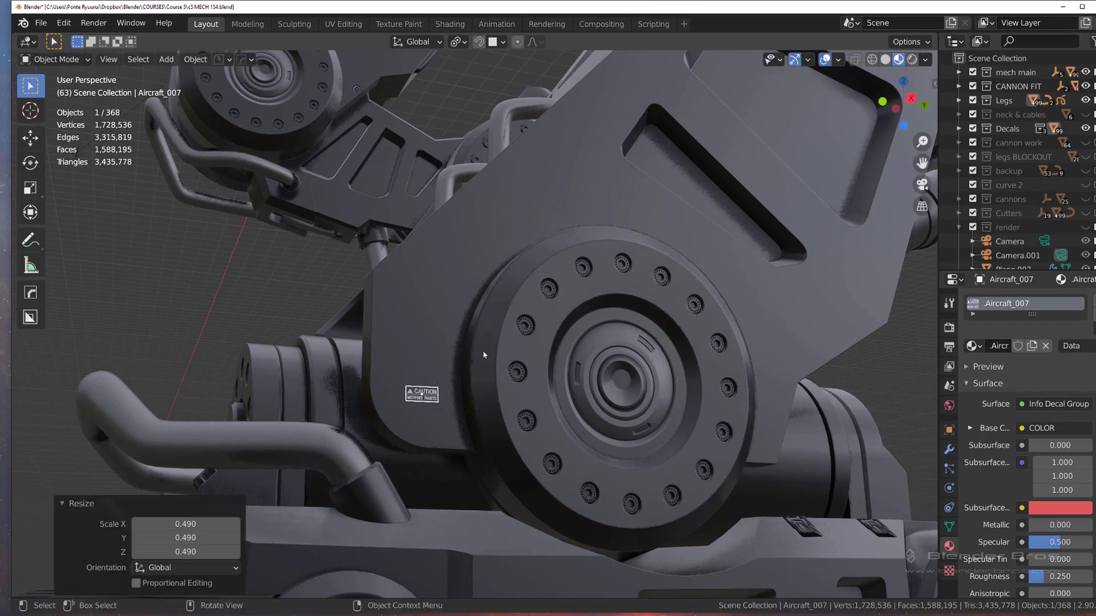
{"action": "key", "text": "g"}
{"action": "key", "text": "shift+x"}
{"action": "left_click", "coordinate": [432, 423]}
Project the caution decal onto the lower leg's side plate
{"action": "middle_click_drag", "start_coordinate": [432, 425], "coordinate": [488, 424]}
{"action": "key", "text": "d"}
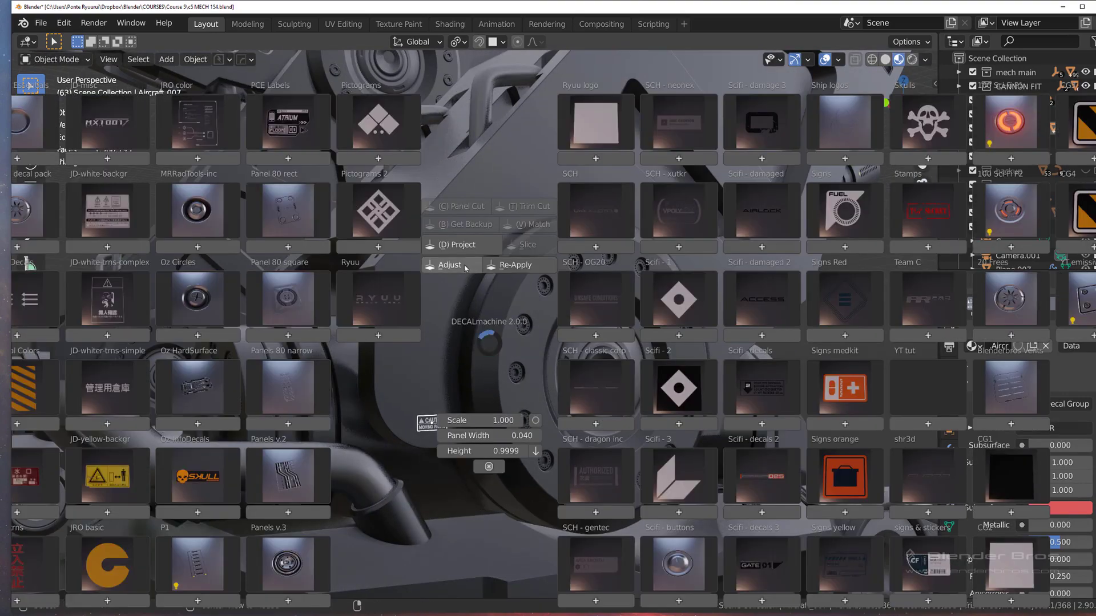
{"action": "left_click", "coordinate": [464, 246]}
Mirror the projected caution decal across the torso onto the other leg
{"action": "scroll", "coordinate": [473, 320], "scroll_direction": "down", "scroll_amount": 4}
{"action": "scroll", "coordinate": [474, 319], "scroll_direction": "down", "scroll_amount": 6}
{"action": "middle_click_drag", "start_coordinate": [473, 319], "coordinate": [496, 330]}
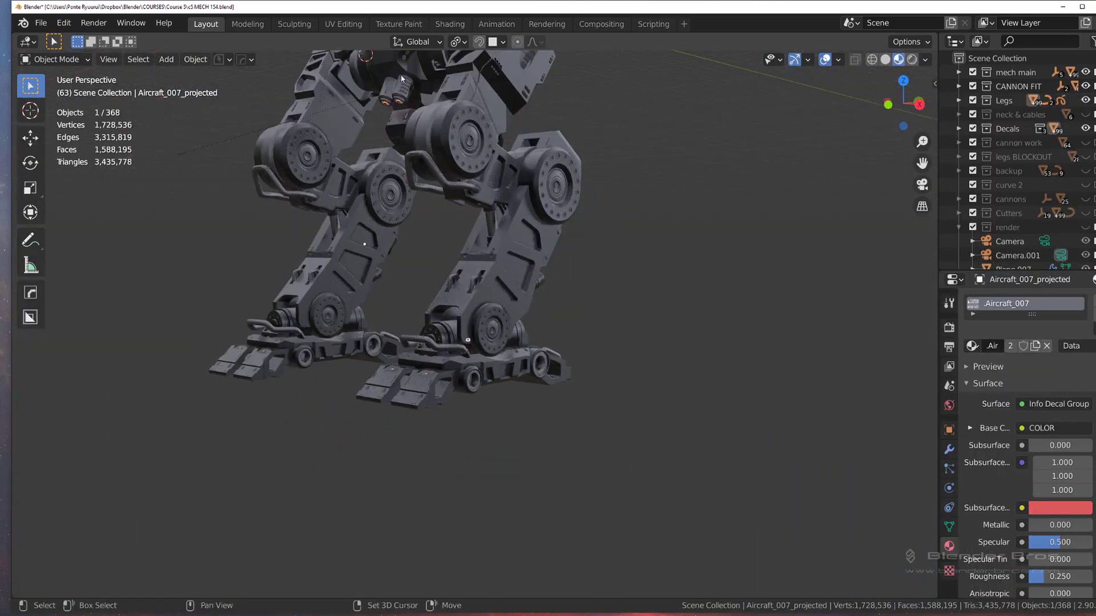
{"action": "left_click", "coordinate": [440, 107], "text": "shift"}
{"action": "key", "text": "alt+x"}
{"action": "left_click", "coordinate": [503, 96]}
Change the caution decal's subsurface colour to a neutral grey and set its subsurface to 1.000
{"action": "scroll", "coordinate": [502, 337], "scroll_direction": "up", "scroll_amount": 8}
{"action": "middle_click_drag", "start_coordinate": [448, 290], "coordinate": [419, 287]}
{"action": "scroll", "coordinate": [385, 278], "scroll_direction": "up", "scroll_amount": 3}
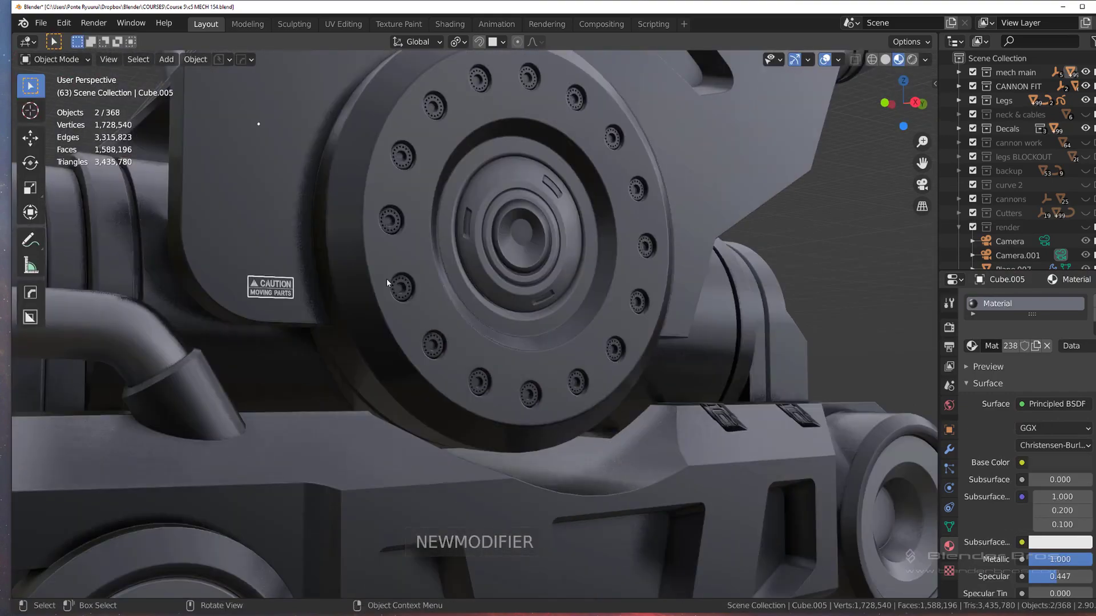
{"action": "key", "text": "d"}
{"action": "left_click", "coordinate": [261, 293]}
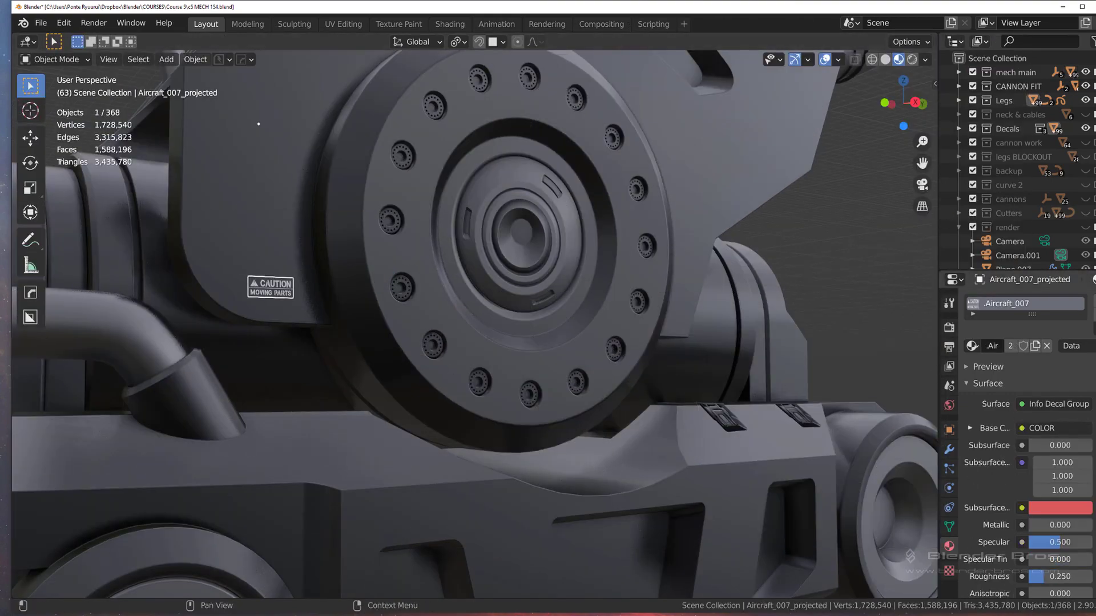
{"action": "left_click", "coordinate": [1060, 512]}
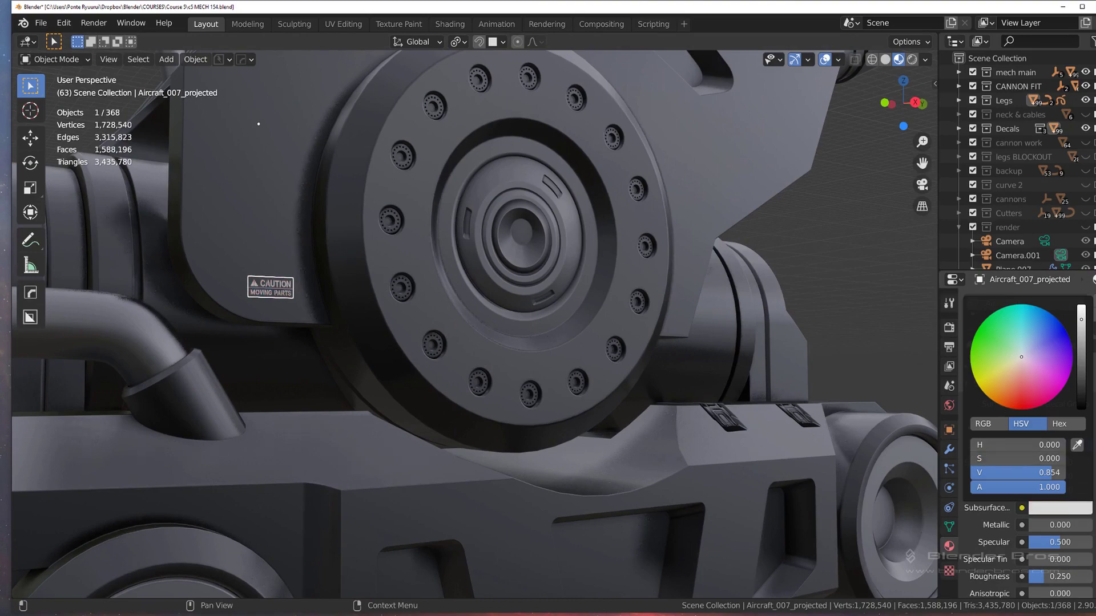
Insert the Oz HardSurface 005 decal on the foot's top face, scale it to 0.316 and move it near the edge
{"action": "scroll", "coordinate": [819, 297], "scroll_direction": "down", "scroll_amount": 7}
{"action": "middle_click_drag", "start_coordinate": [531, 319], "coordinate": [483, 373]}
{"action": "scroll", "coordinate": [478, 350], "scroll_direction": "up", "scroll_amount": 4}
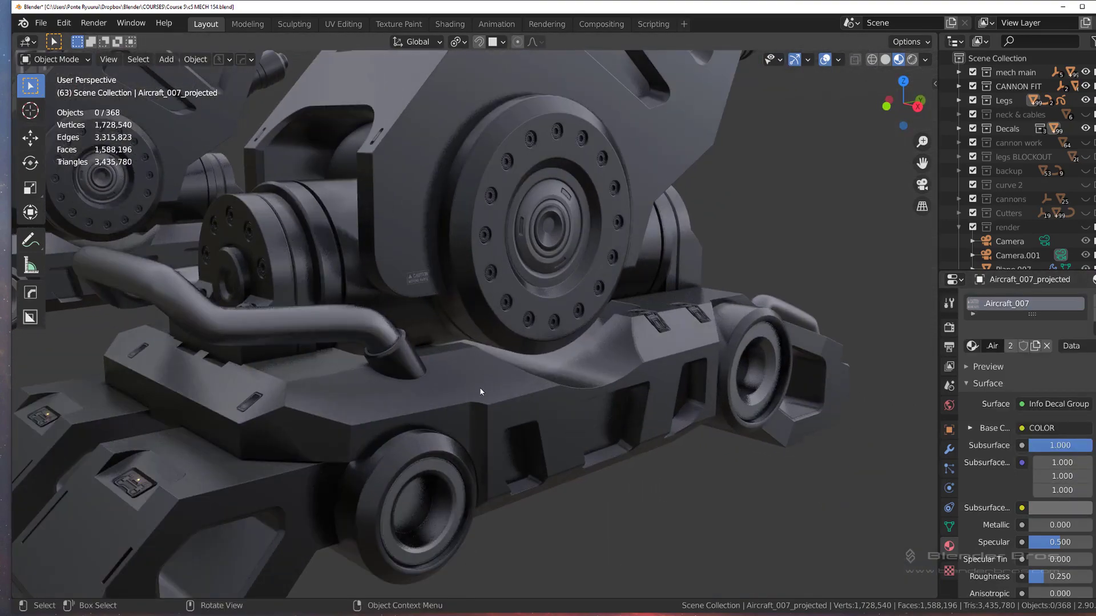
{"action": "key", "text": "d"}
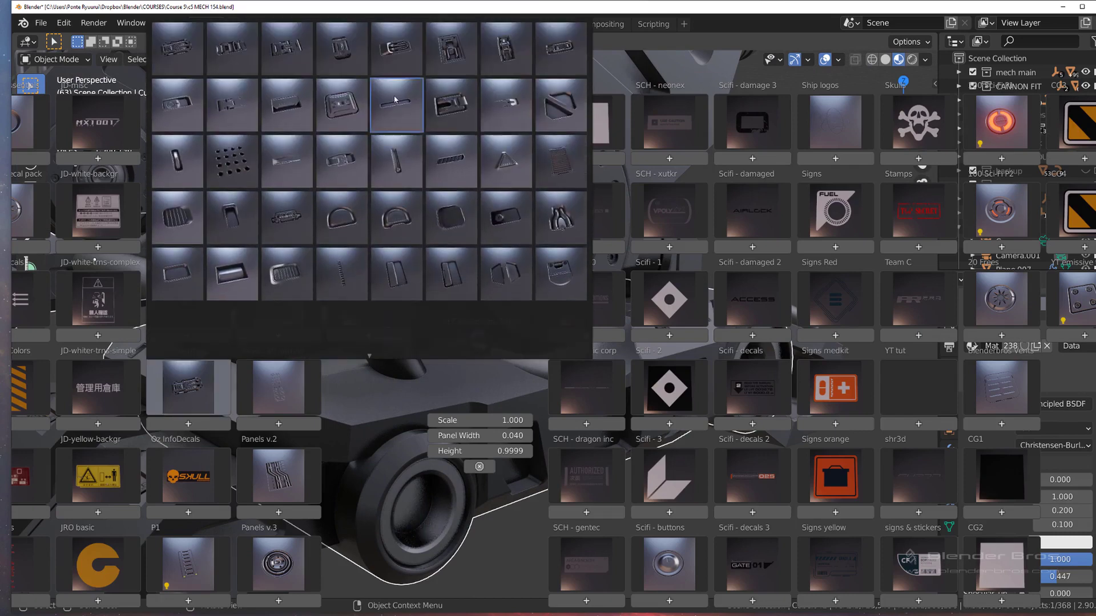
{"action": "left_click", "coordinate": [398, 56]}
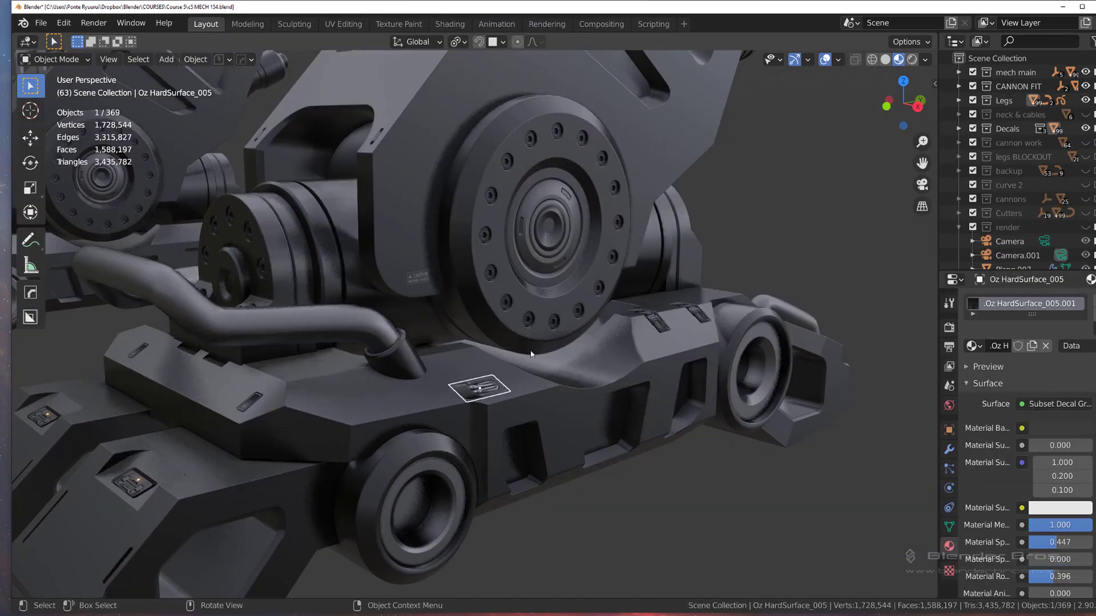
{"action": "scroll", "coordinate": [530, 365], "scroll_direction": "up", "scroll_amount": 5}
{"action": "key", "text": "s"}
{"action": "left_click", "coordinate": [550, 374]}
{"action": "key", "text": "g"}
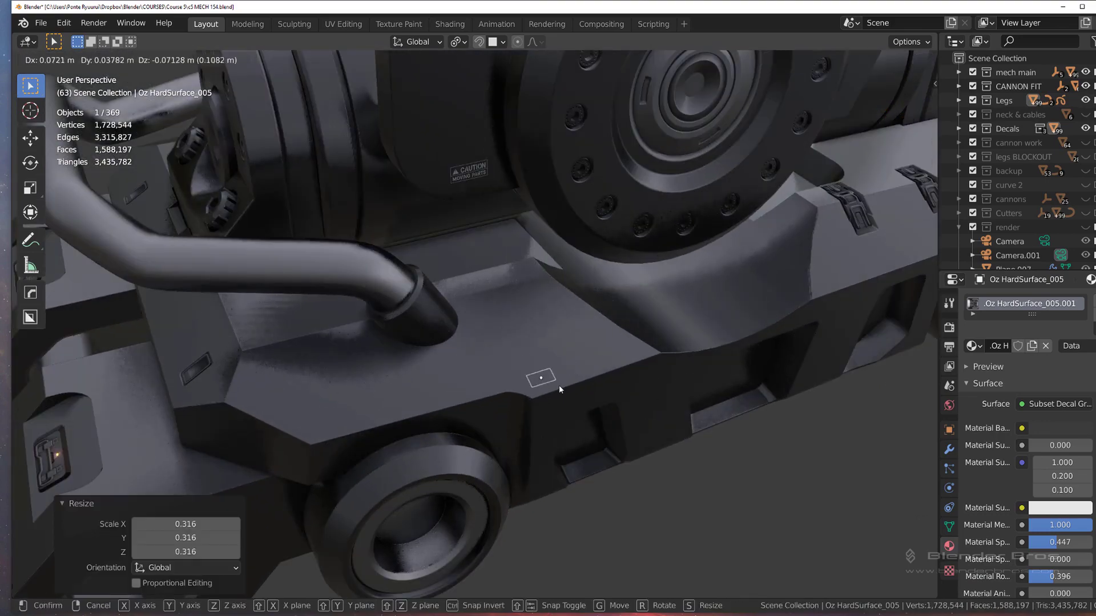
{"action": "left_click", "coordinate": [546, 380]}
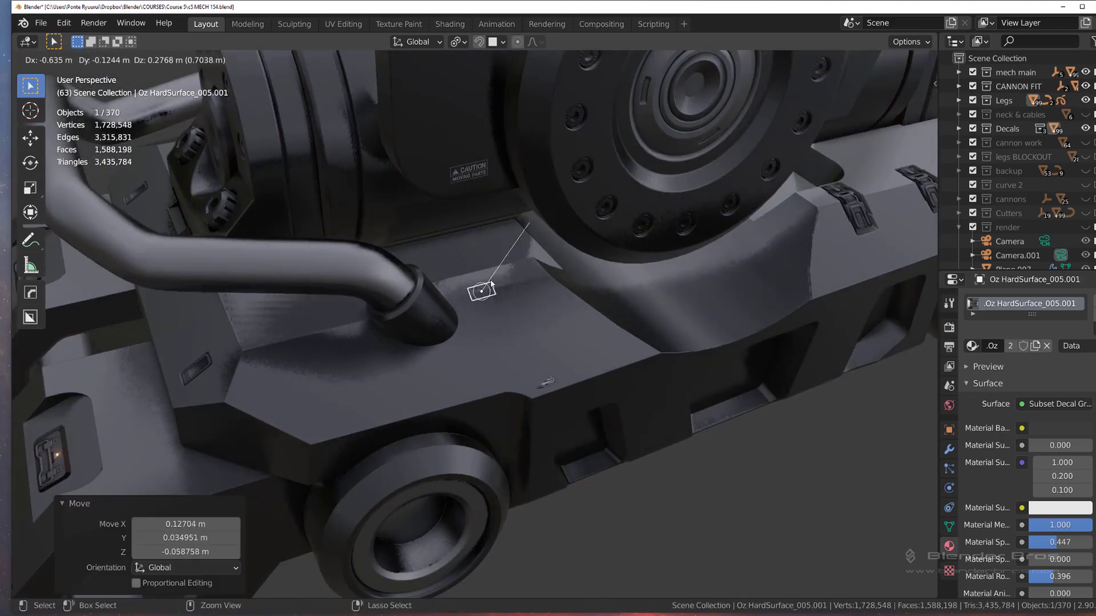
Duplicate the hard-surface decal twice onto the lower leg's side plate, one above the other along the front edge
{"action": "left_click", "coordinate": [465, 150]}
{"action": "key", "text": "s"}
{"action": "left_click", "coordinate": [498, 152]}
{"action": "scroll", "coordinate": [499, 152], "scroll_direction": "down", "scroll_amount": 4}
{"action": "middle_click_drag", "start_coordinate": [498, 152], "coordinate": [460, 219]}
{"action": "scroll", "coordinate": [493, 229], "scroll_direction": "up", "scroll_amount": 4}
{"action": "key", "text": "g"}
{"action": "left_click", "coordinate": [427, 93]}
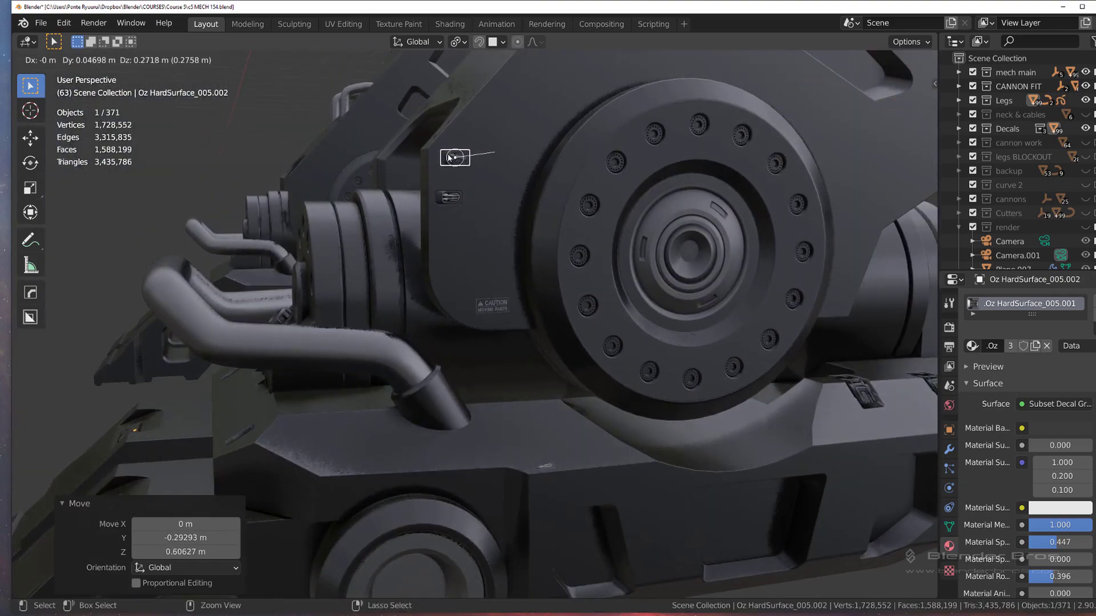
{"action": "left_click", "coordinate": [458, 195], "text": "shift"}
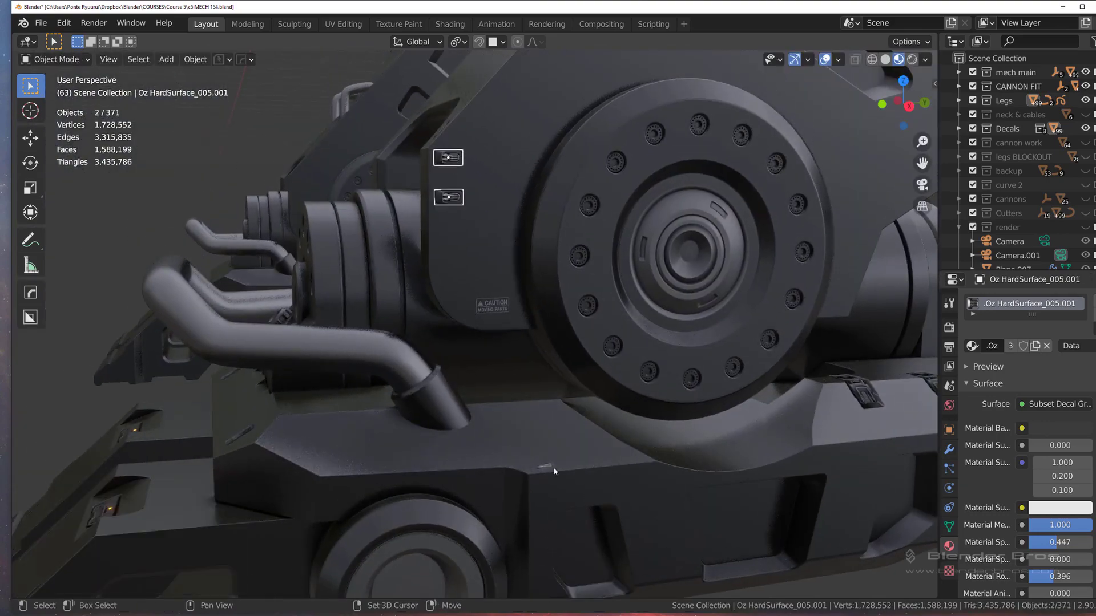
Rescale the hard-surface decal on the foot, try projecting it onto the surface, and delete it
{"action": "left_click", "coordinate": [549, 467]}
{"action": "middle_click_drag", "start_coordinate": [551, 466], "coordinate": [573, 478]}
{"action": "key", "text": "s"}
{"action": "left_click", "coordinate": [589, 466]}
{"action": "key", "text": "d"}
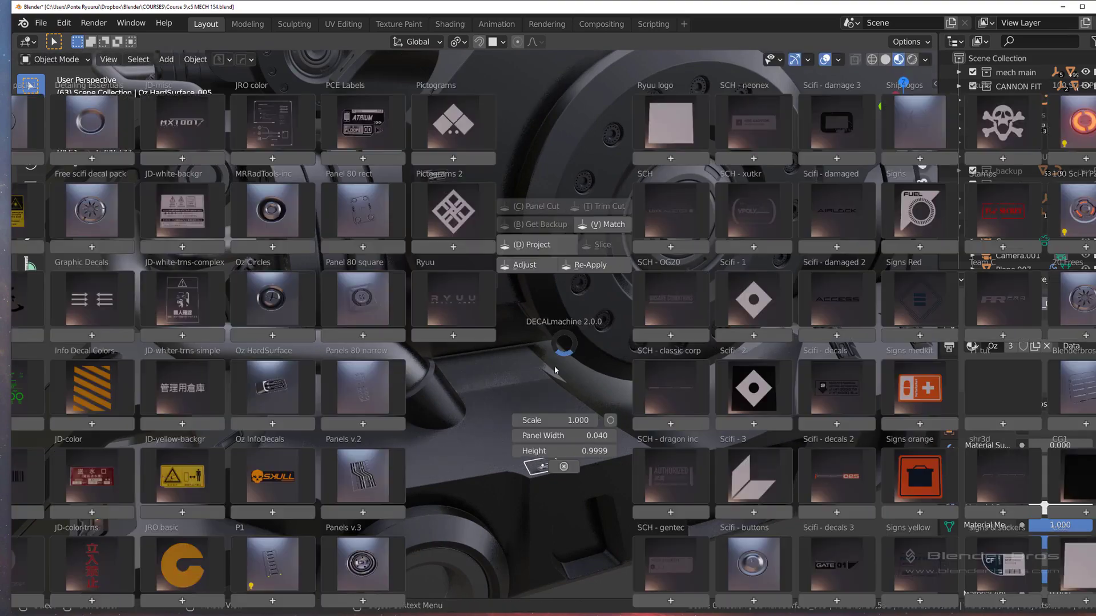
{"action": "left_click", "coordinate": [546, 248]}
{"action": "key", "text": "x"}
{"action": "left_click", "coordinate": [561, 361]}
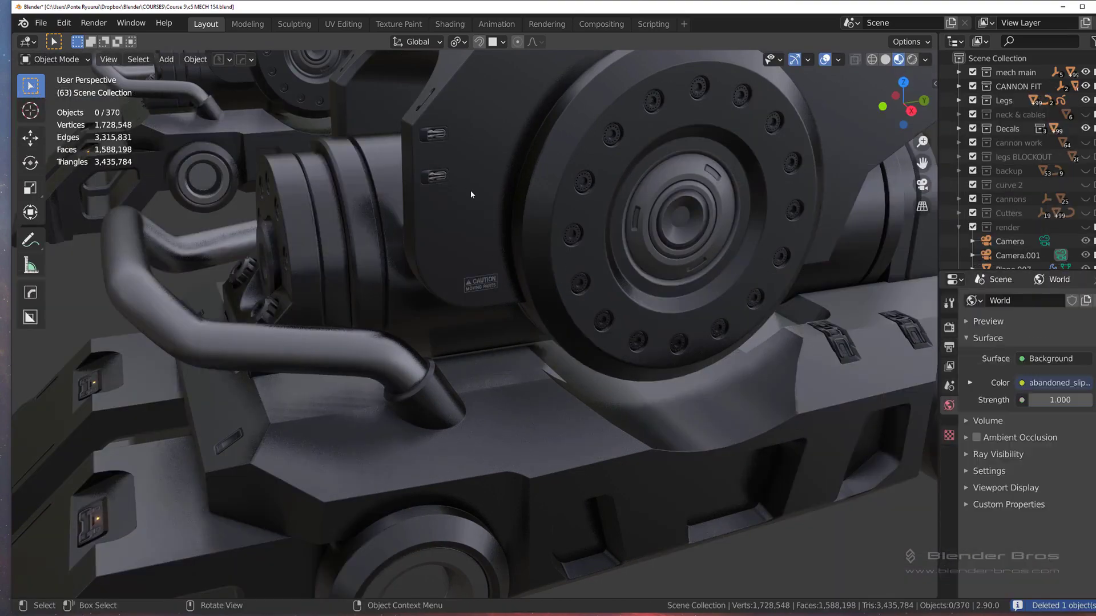
Project both hard-surface decals along the front edge onto the lower leg's side plate
{"action": "left_click", "coordinate": [439, 177]}
{"action": "left_click", "coordinate": [441, 137], "text": "shift"}
{"action": "key", "text": "ctrl+z"}
{"action": "left_click", "coordinate": [438, 136], "text": "shift"}
{"action": "middle_click_drag", "start_coordinate": [458, 179], "coordinate": [472, 141]}
{"action": "key", "text": "d"}
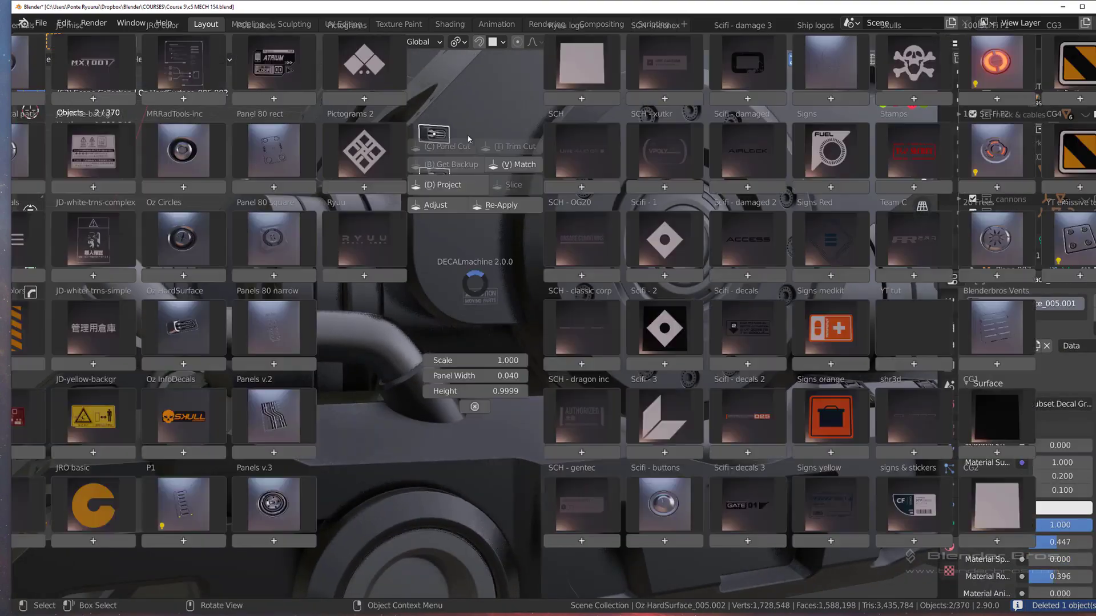
{"action": "left_click", "coordinate": [454, 184]}
Mirror the two projected hard-surface decals across the torso onto the other leg
{"action": "scroll", "coordinate": [461, 223], "scroll_direction": "down", "scroll_amount": 8}
{"action": "left_click", "coordinate": [416, 120]}
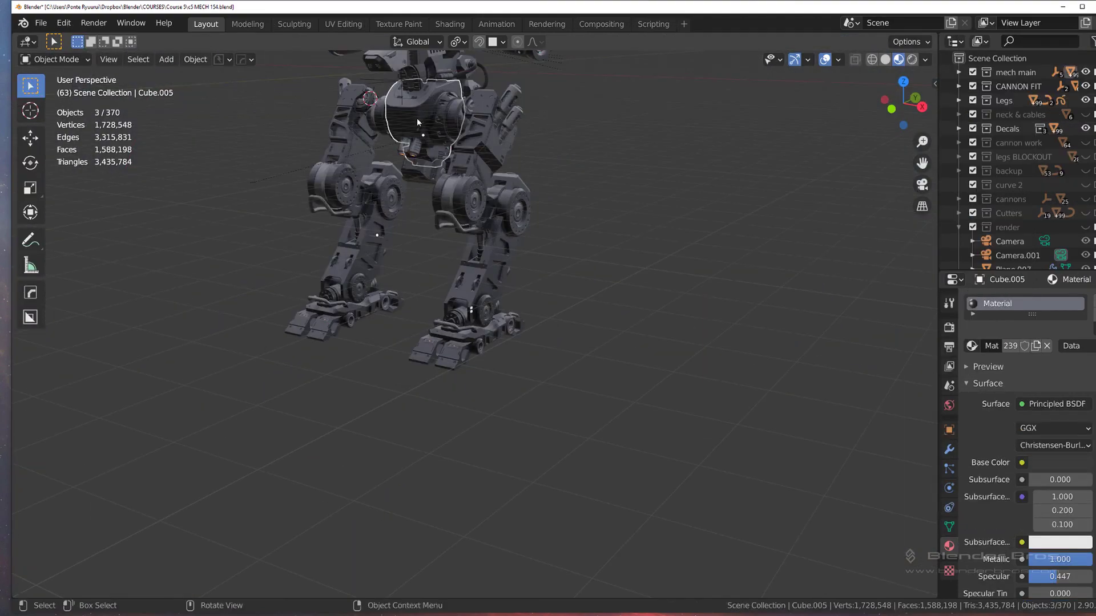
{"action": "key", "text": "alt+x"}
{"action": "left_click", "coordinate": [525, 143]}
Match the material of both hard-surface decals on the side plate's front edge to the plate
{"action": "scroll", "coordinate": [456, 331], "scroll_direction": "up", "scroll_amount": 12}
{"action": "middle_click_drag", "start_coordinate": [457, 344], "coordinate": [297, 353]}
{"action": "scroll", "coordinate": [214, 303], "scroll_direction": "down", "scroll_amount": 3}
{"action": "scroll", "coordinate": [297, 352], "scroll_direction": "up", "scroll_amount": 3}
{"action": "left_click", "coordinate": [297, 351]}
{"action": "left_click", "coordinate": [296, 299], "text": "shift"}
{"action": "key", "text": "d"}
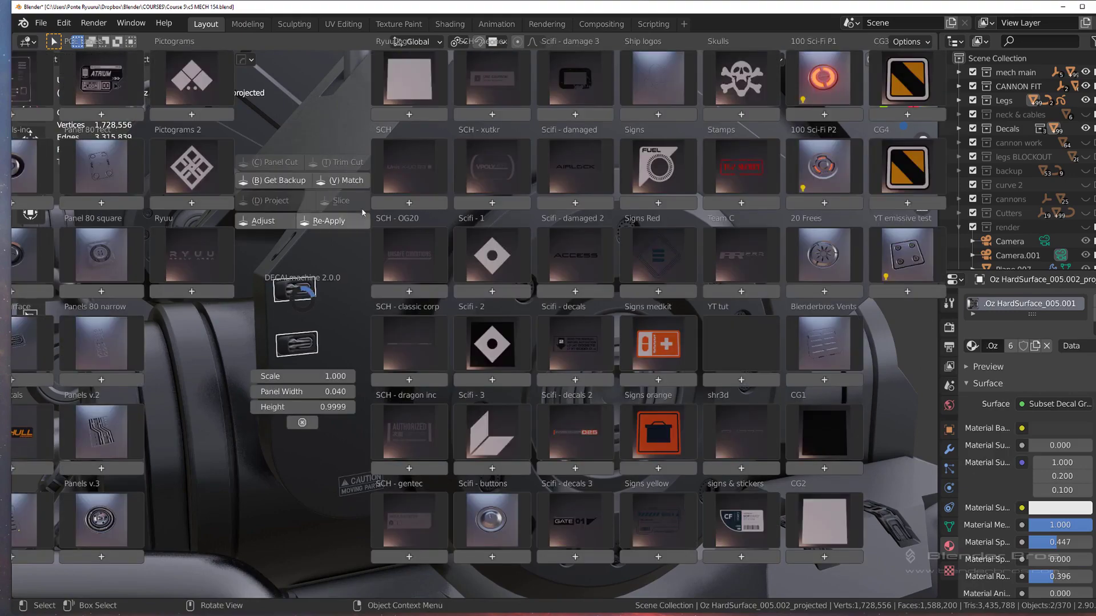
{"action": "left_click", "coordinate": [352, 182]}
{"action": "left_click", "coordinate": [351, 184]}
{"action": "scroll", "coordinate": [571, 234], "scroll_direction": "down", "scroll_amount": 6}
{"action": "left_click", "coordinate": [817, 290]}
Insert the Oz HardSurface 062 slot decal on the foot's top edge and duplicate it about 0.48 m along Y
{"action": "scroll", "coordinate": [628, 308], "scroll_direction": "down", "scroll_amount": 2}
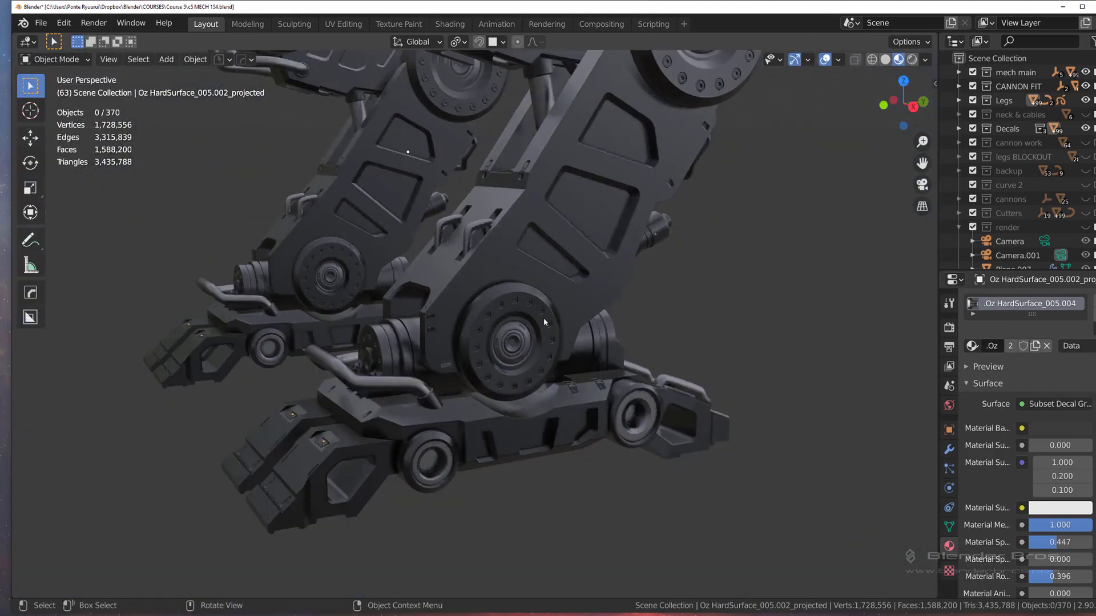
{"action": "middle_click_drag", "start_coordinate": [544, 317], "coordinate": [498, 314]}
{"action": "scroll", "coordinate": [485, 259], "scroll_direction": "up", "scroll_amount": 5}
{"action": "key", "text": "d"}
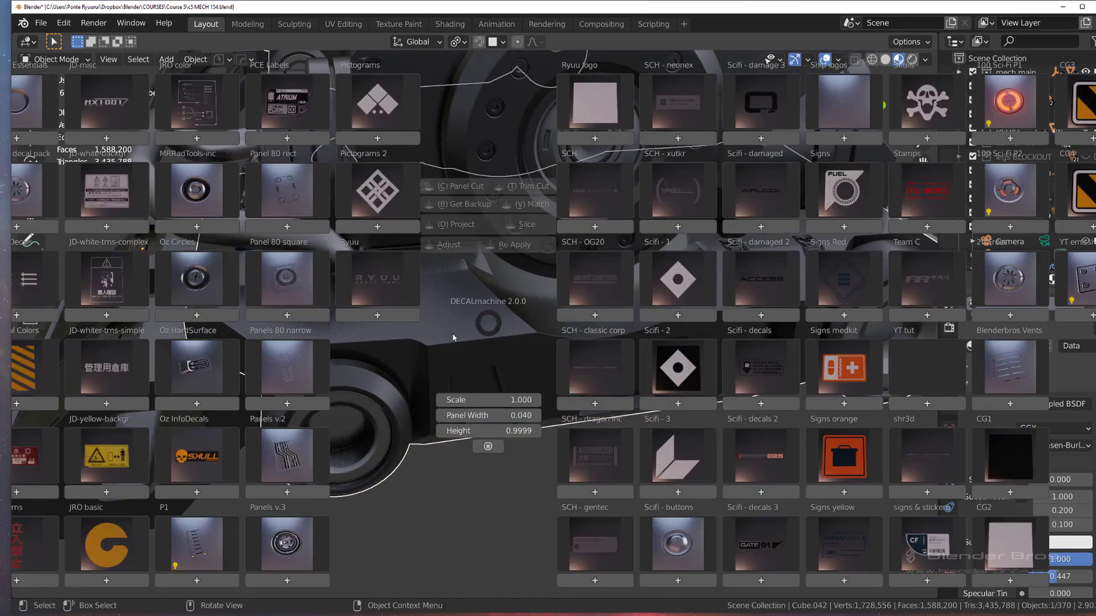
{"action": "left_click", "coordinate": [197, 368]}
{"action": "scroll", "coordinate": [384, 37], "scroll_direction": "up", "scroll_amount": 3}
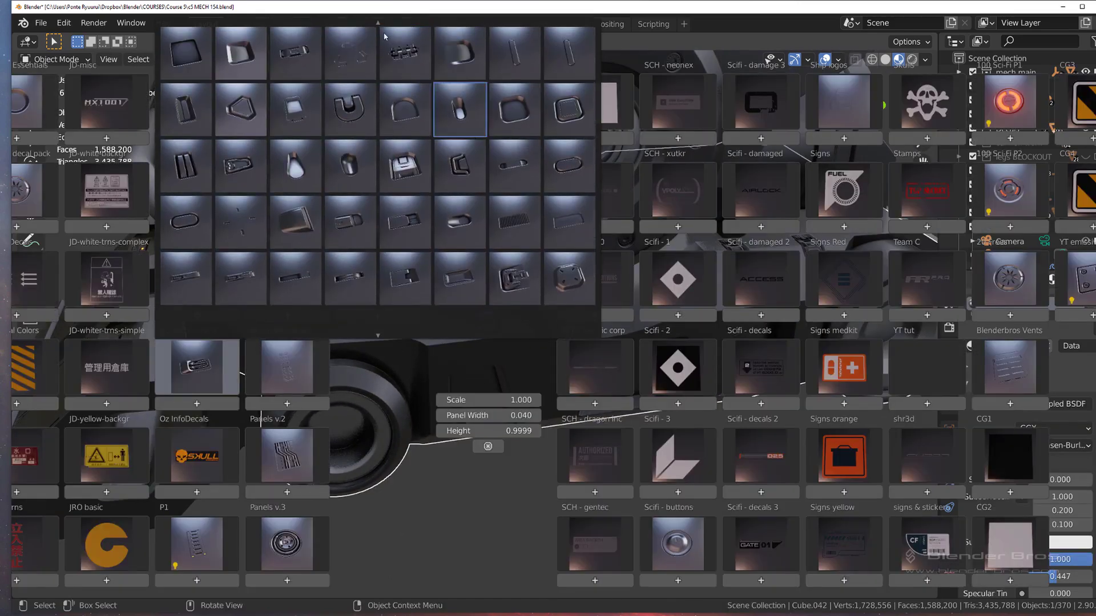
{"action": "left_click", "coordinate": [459, 109]}
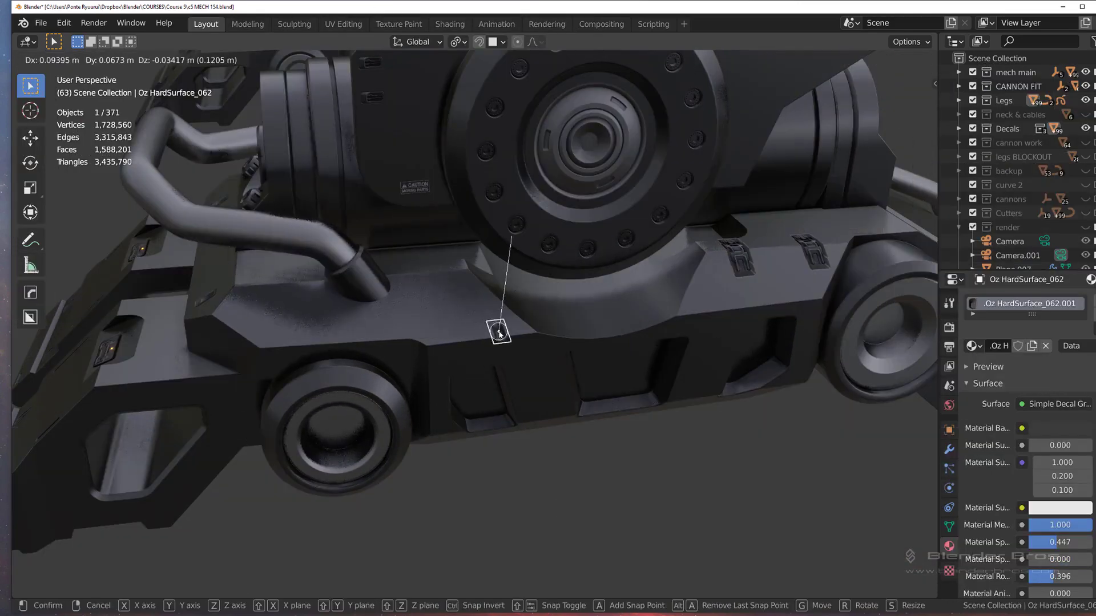
{"action": "left_click", "coordinate": [500, 328]}
{"action": "scroll", "coordinate": [455, 335], "scroll_direction": "up", "scroll_amount": 4}
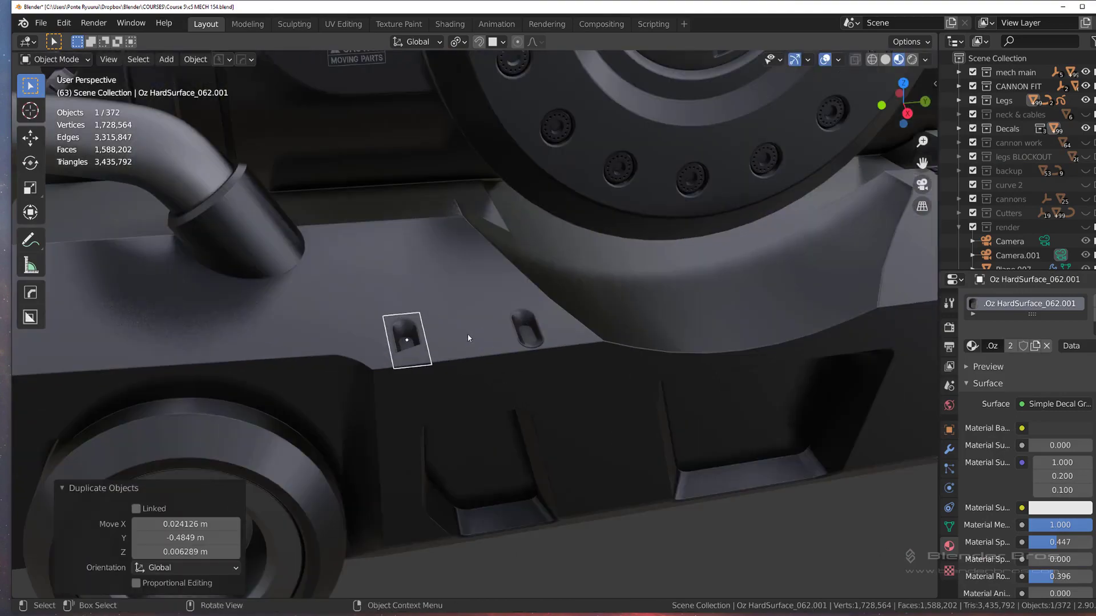
Project both slot decals onto the foot's top face
{"action": "left_click", "coordinate": [524, 328], "text": "shift"}
{"action": "middle_click_drag", "start_coordinate": [464, 294], "coordinate": [475, 285]}
{"action": "key", "text": "d"}
{"action": "left_click", "coordinate": [453, 190]}
{"action": "left_click", "coordinate": [431, 277]}
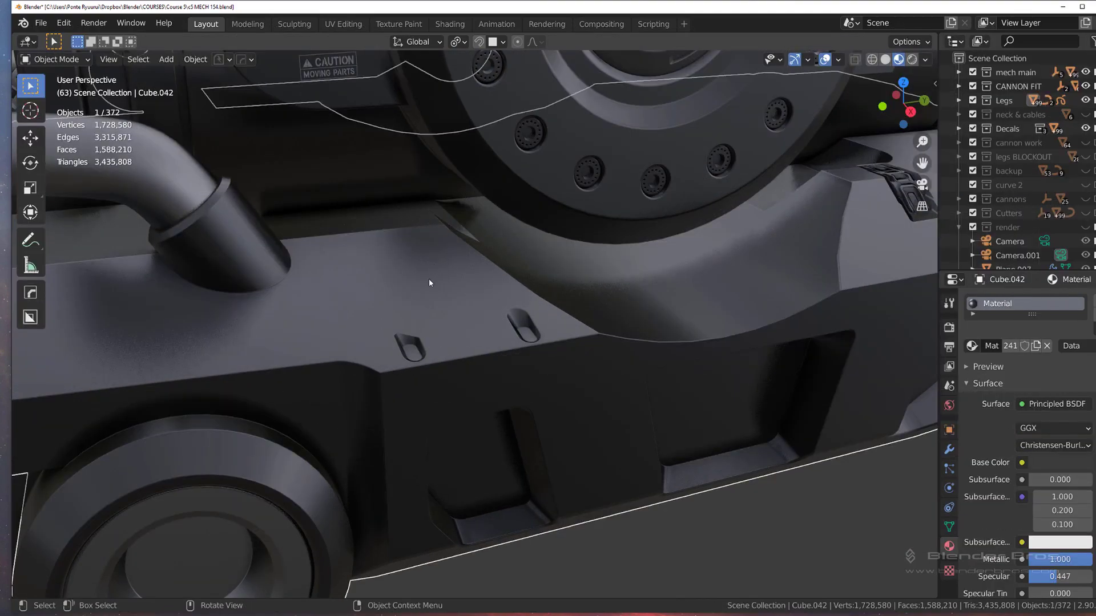
Adjust the height of the projected front slot decal on the foot
{"action": "left_click", "coordinate": [415, 337]}
{"action": "key", "text": "d"}
{"action": "left_click", "coordinate": [389, 234], "text": "shift"}
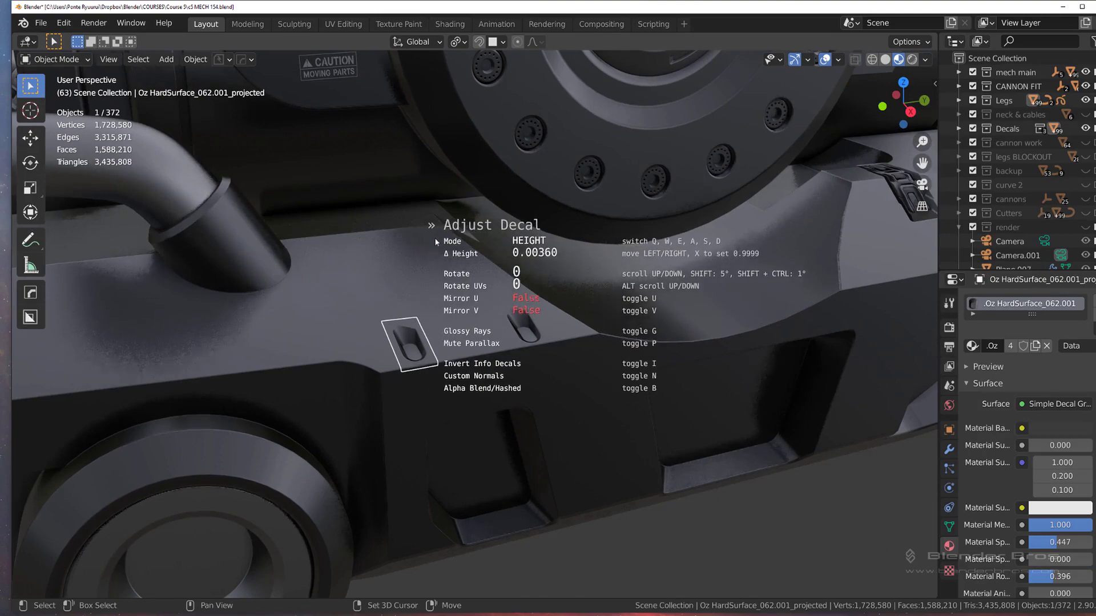
{"action": "left_click", "coordinate": [463, 242]}
{"action": "key", "text": "alt+a"}
Mirror the two projected slot decals across the torso onto the other foot
{"action": "scroll", "coordinate": [483, 365], "scroll_direction": "down", "scroll_amount": 5}
{"action": "scroll", "coordinate": [481, 334], "scroll_direction": "down", "scroll_amount": 8}
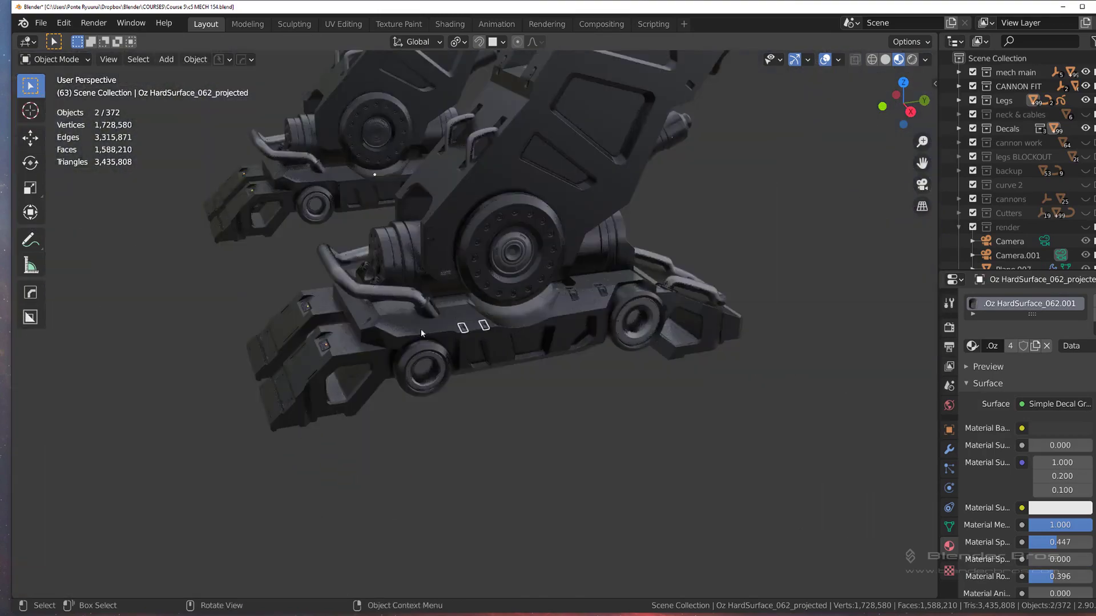
{"action": "middle_click_drag", "start_coordinate": [420, 328], "coordinate": [454, 281]}
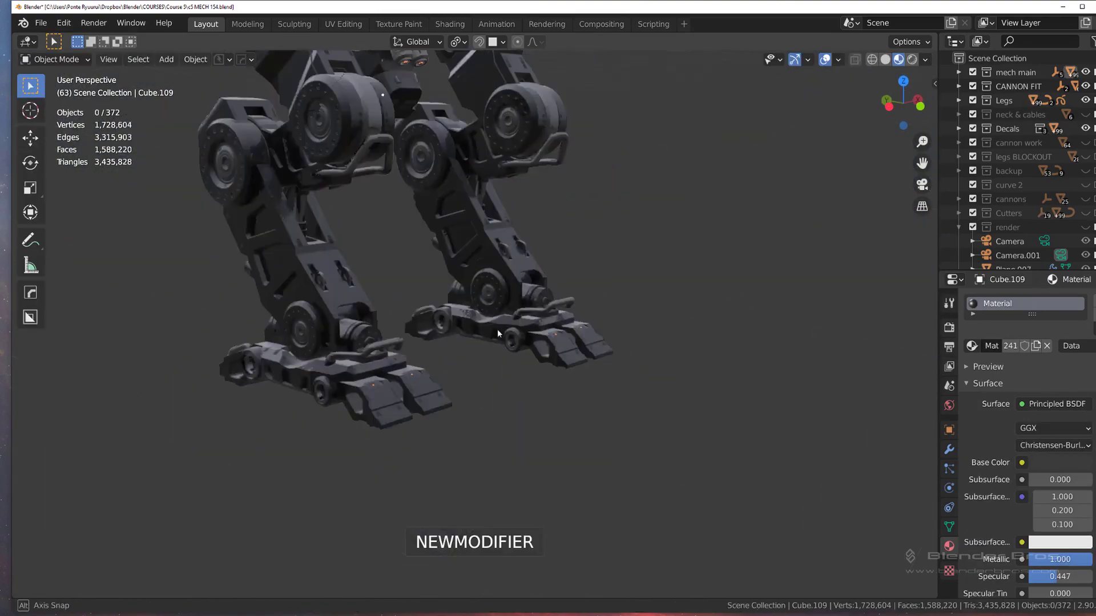
Insert the Oz HardSurface 084 slot decal on the sloping upper face of the link between the two knee joints
{"action": "middle_click_drag", "start_coordinate": [498, 329], "coordinate": [441, 379]}
{"action": "scroll", "coordinate": [402, 396], "scroll_direction": "up", "scroll_amount": 3}
{"action": "left_click", "coordinate": [440, 379]}
{"action": "key", "text": "d"}
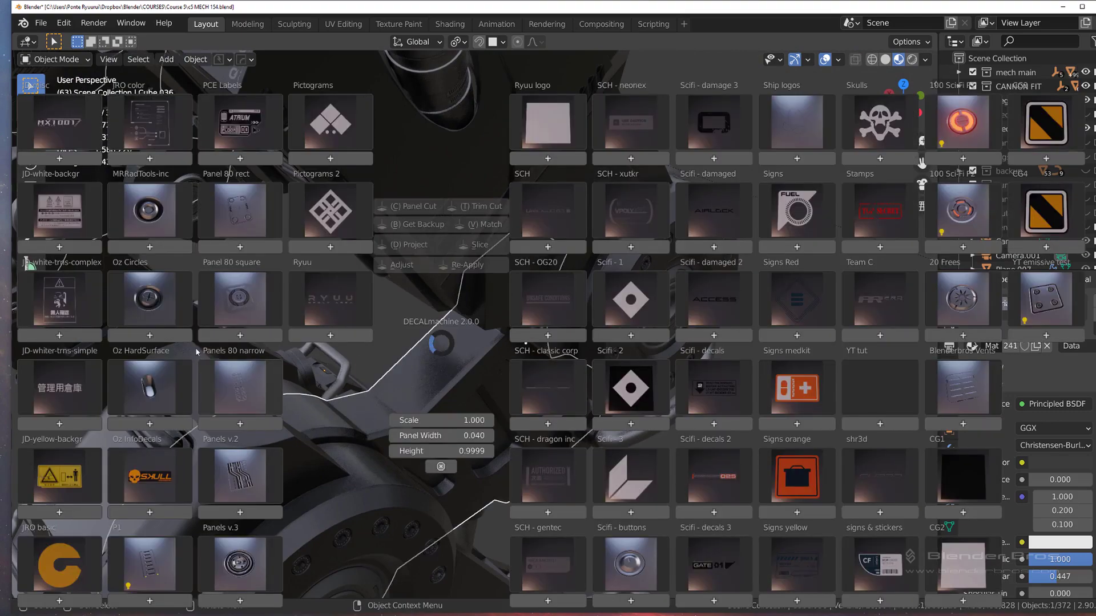
{"action": "left_click", "coordinate": [165, 311]}
{"action": "left_click", "coordinate": [306, 148]}
{"action": "key", "text": "d"}
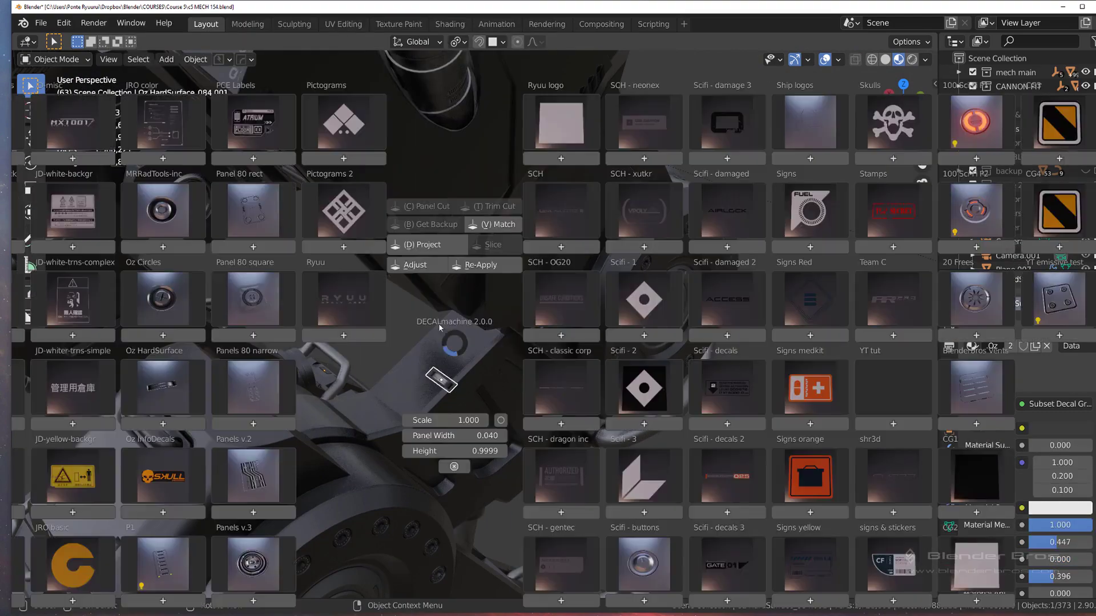
{"action": "left_click", "coordinate": [432, 265]}
{"action": "scroll", "coordinate": [435, 258], "scroll_direction": "up", "scroll_amount": 2}
{"action": "left_click", "coordinate": [449, 283]}
{"action": "right_click", "coordinate": [467, 304]}
{"action": "key", "text": "s"}
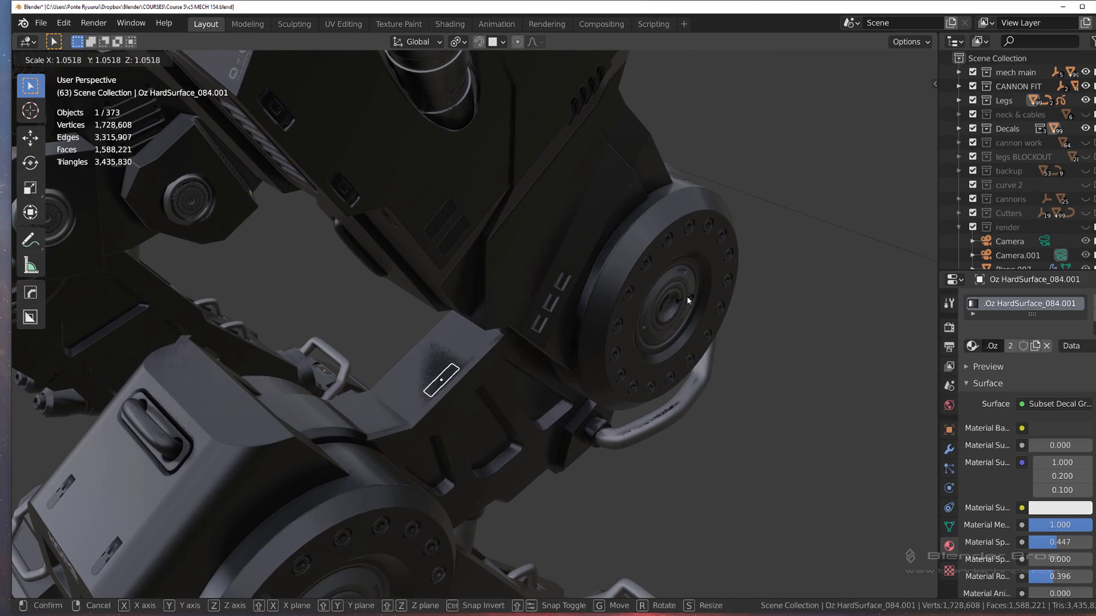
{"action": "right_click", "coordinate": [736, 285]}
{"action": "key", "text": "ctrl+z"}
Rotate the inserted slot decal so that it runs lengthwise along the link's sloping face
{"action": "scroll", "coordinate": [512, 400], "scroll_direction": "up", "scroll_amount": 1}
{"action": "scroll", "coordinate": [511, 400], "scroll_direction": "up", "scroll_amount": 2}
{"action": "key", "text": "d"}
{"action": "left_click", "coordinate": [483, 265]}
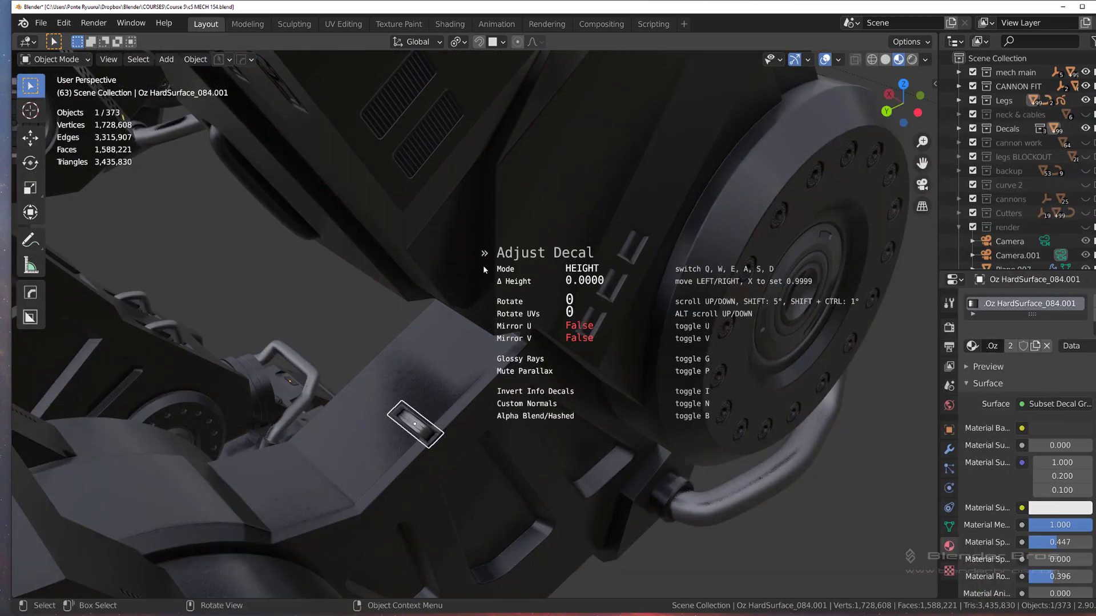
{"action": "scroll", "coordinate": [483, 265], "scroll_direction": "up", "scroll_amount": 2}
{"action": "left_click", "coordinate": [483, 265]}
Scale the slot decal up by about 2.07 and move it about 0.25 m toward the link's outer edge
{"action": "key", "text": "s"}
{"action": "left_click", "coordinate": [774, 263]}
{"action": "key", "text": "g"}
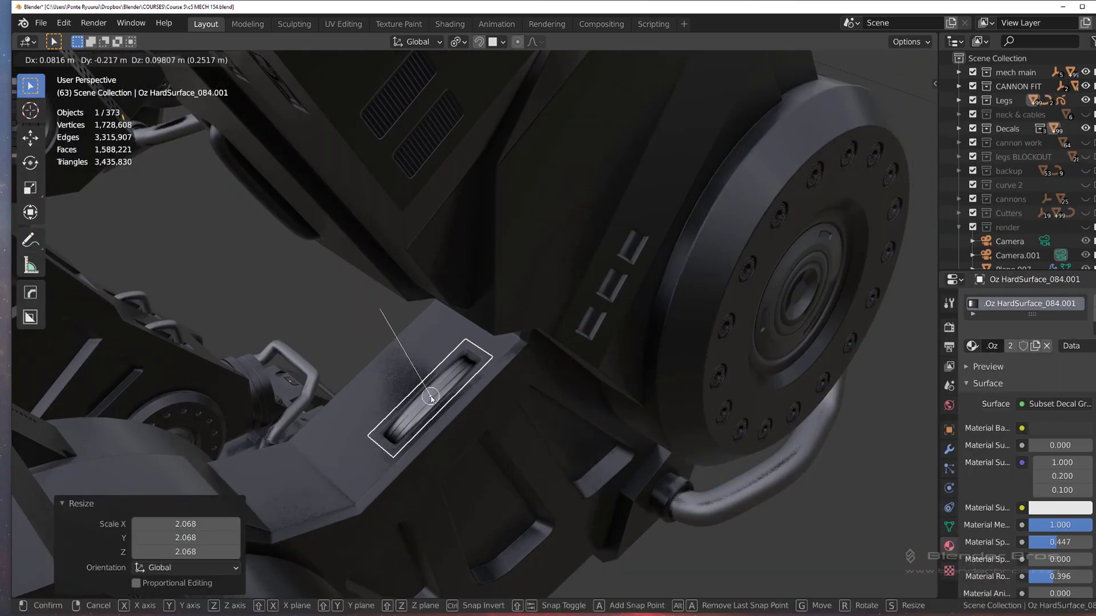
{"action": "left_click", "coordinate": [429, 400]}
Duplicate the slot decal about 0.46 m along X and project both decals onto the link's sloping face
{"action": "key", "text": "shift+d"}
{"action": "left_click", "coordinate": [389, 377]}
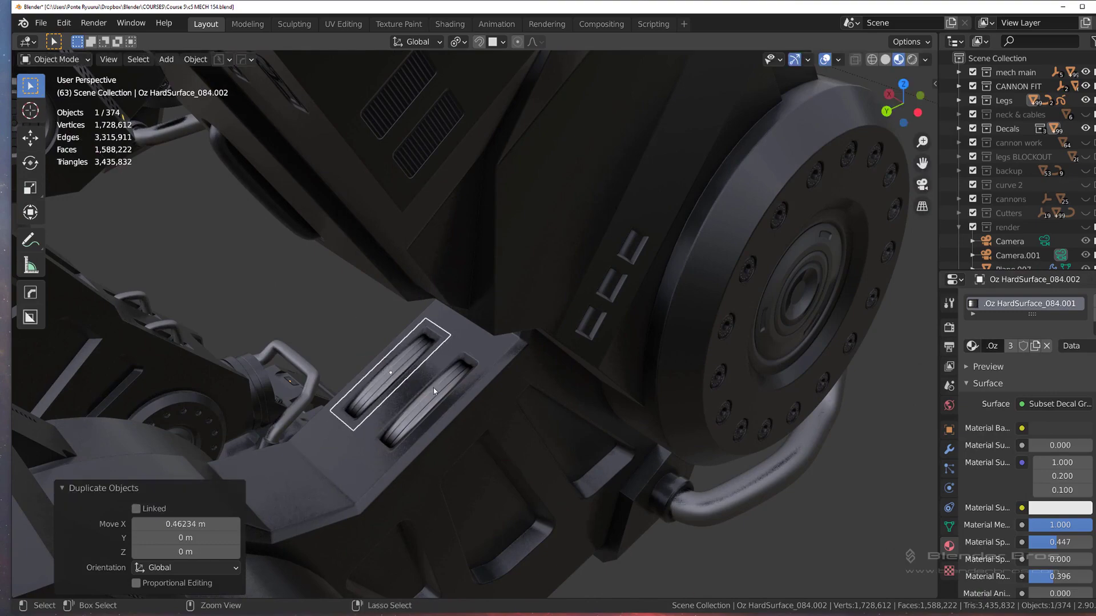
{"action": "left_click", "coordinate": [434, 389], "text": "shift"}
{"action": "middle_click_drag", "start_coordinate": [433, 389], "coordinate": [444, 342]}
{"action": "key", "text": "d"}
{"action": "left_click", "coordinate": [427, 245]}
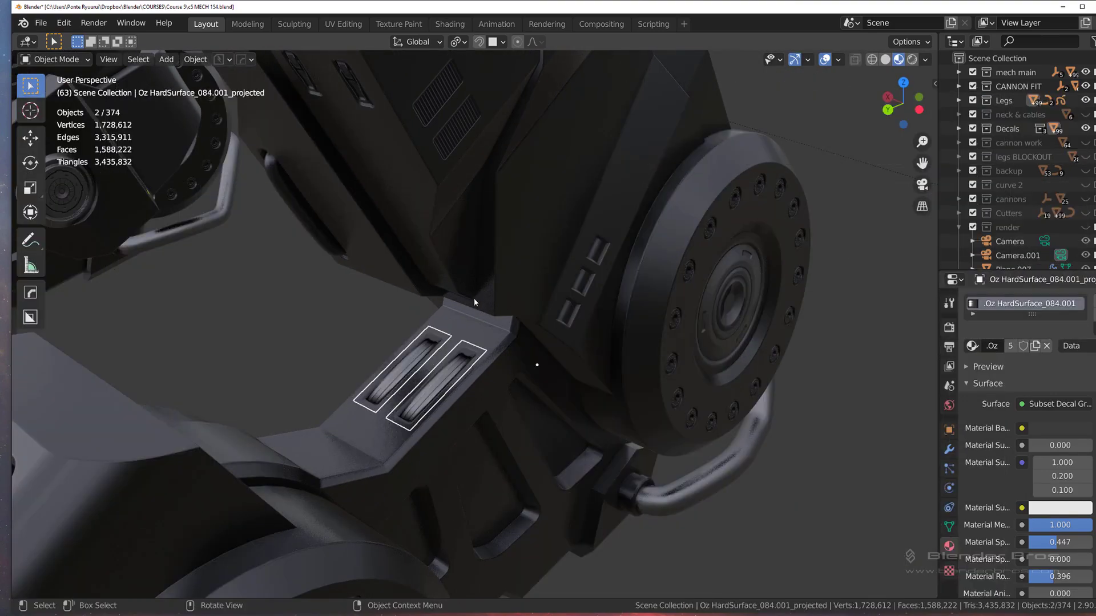
Match the two projected slot decals' material and mirror them across the torso onto the other leg
{"action": "key", "text": "d"}
{"action": "left_click", "coordinate": [515, 186]}
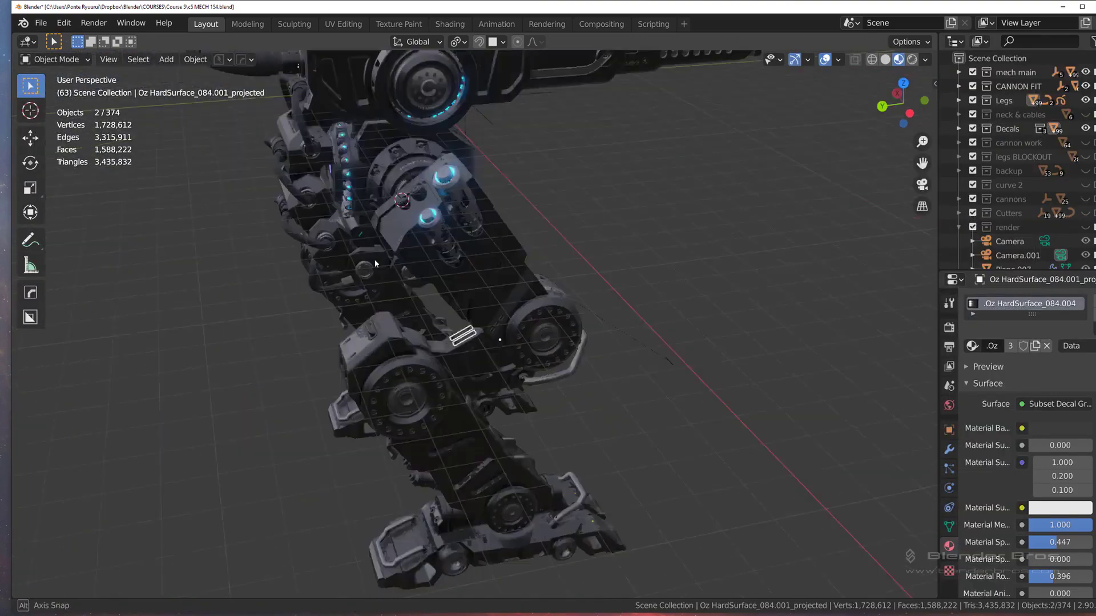
{"action": "middle_click_drag", "start_coordinate": [374, 259], "coordinate": [457, 285]}
{"action": "left_click", "coordinate": [605, 188]}
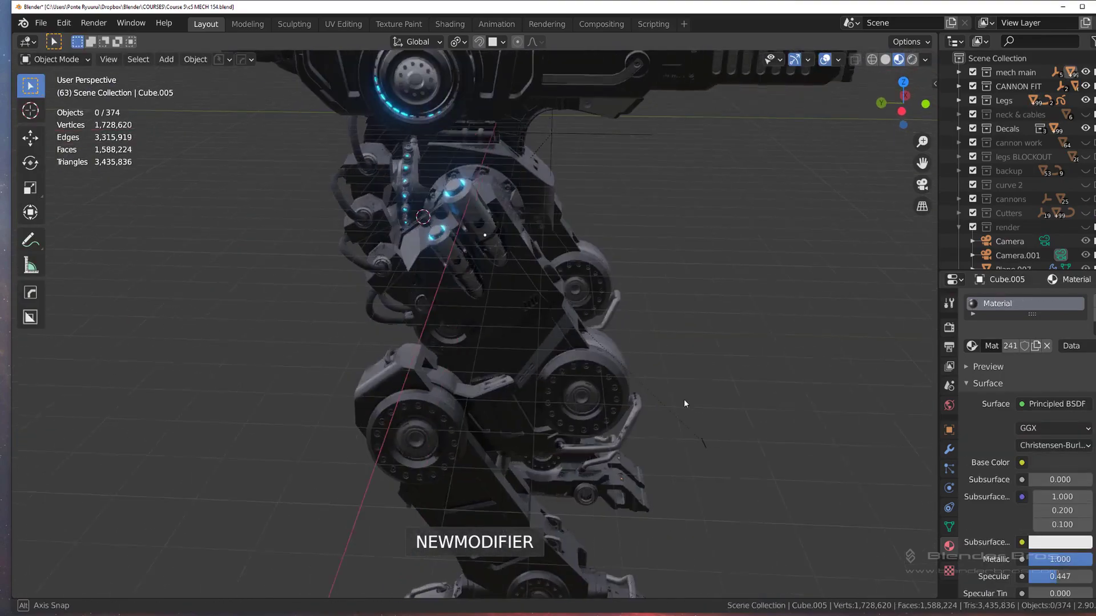
Insert the Oz HardSurface 083 slot decal on the long face of the lower leg's outer beam
{"action": "middle_click_drag", "start_coordinate": [684, 399], "coordinate": [497, 342]}
{"action": "scroll", "coordinate": [523, 194], "scroll_direction": "up", "scroll_amount": 3}
{"action": "scroll", "coordinate": [478, 346], "scroll_direction": "down", "scroll_amount": 4}
{"action": "scroll", "coordinate": [485, 351], "scroll_direction": "down", "scroll_amount": 4}
{"action": "scroll", "coordinate": [497, 343], "scroll_direction": "up", "scroll_amount": 5}
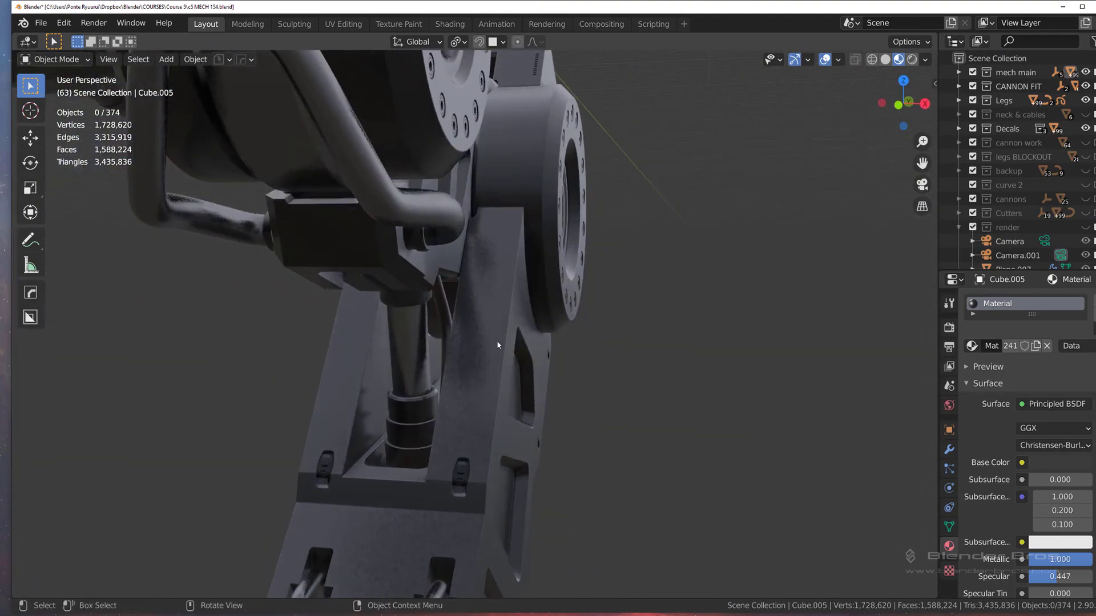
{"action": "left_click", "coordinate": [496, 342]}
{"action": "key", "text": "d"}
{"action": "left_click", "coordinate": [231, 377]}
{"action": "left_click", "coordinate": [300, 163]}
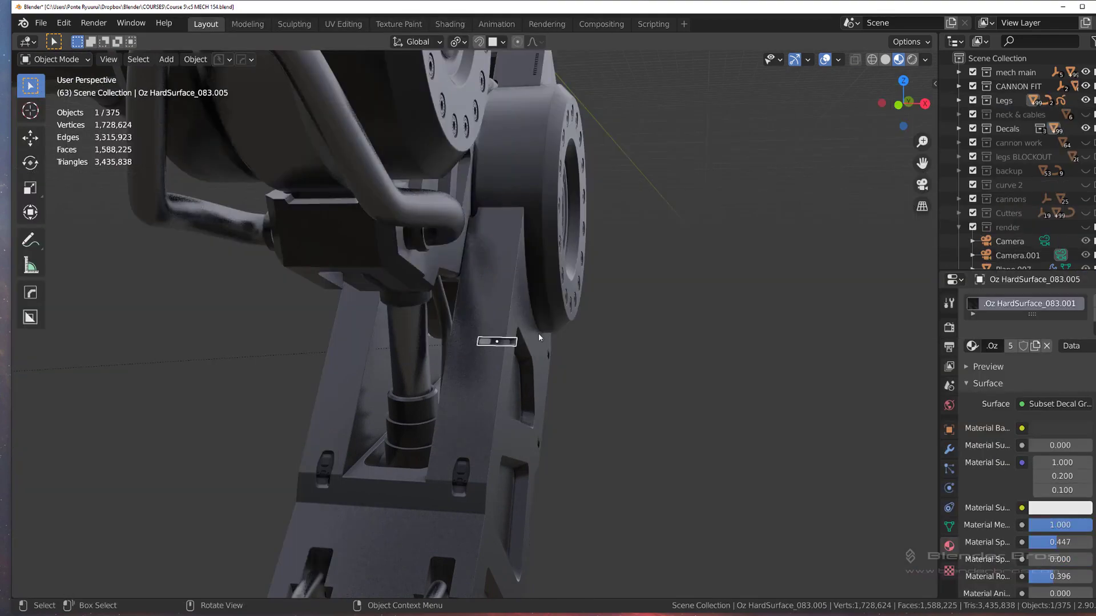
Rotate the slot decal to run along the beam and place it near the beam's upper end beside the outer edge
{"action": "left_click", "coordinate": [511, 212]}
{"action": "key", "text": "d"}
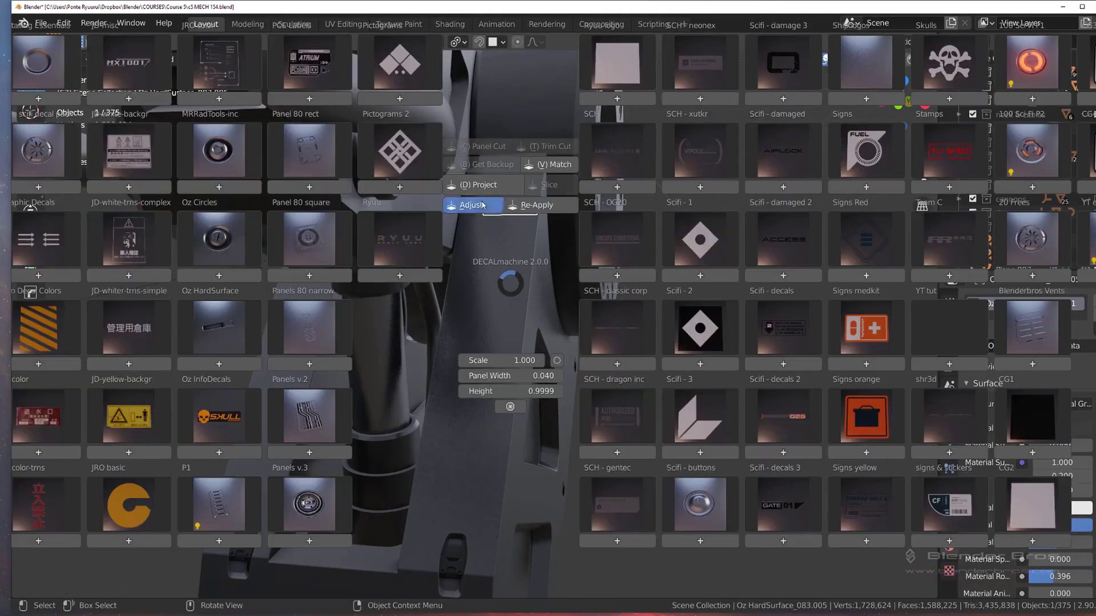
{"action": "left_click", "coordinate": [491, 207]}
{"action": "scroll", "coordinate": [495, 207], "scroll_direction": "up", "scroll_amount": 2}
{"action": "left_click", "coordinate": [496, 207]}
{"action": "key", "text": "g"}
{"action": "left_click", "coordinate": [527, 216]}
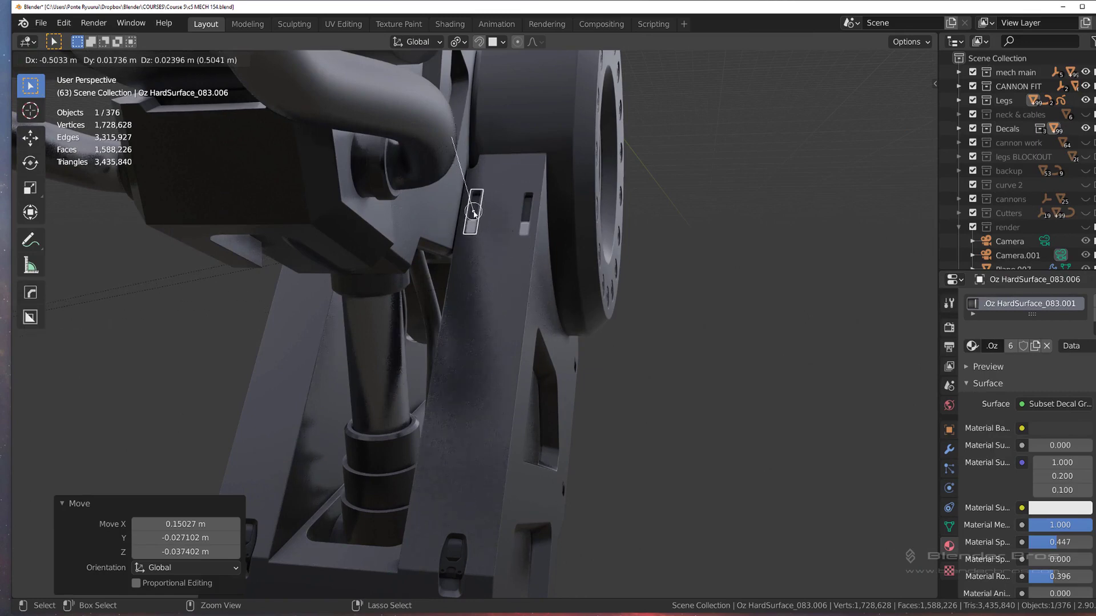
{"action": "left_click", "coordinate": [508, 216]}
{"action": "key", "text": "x"}
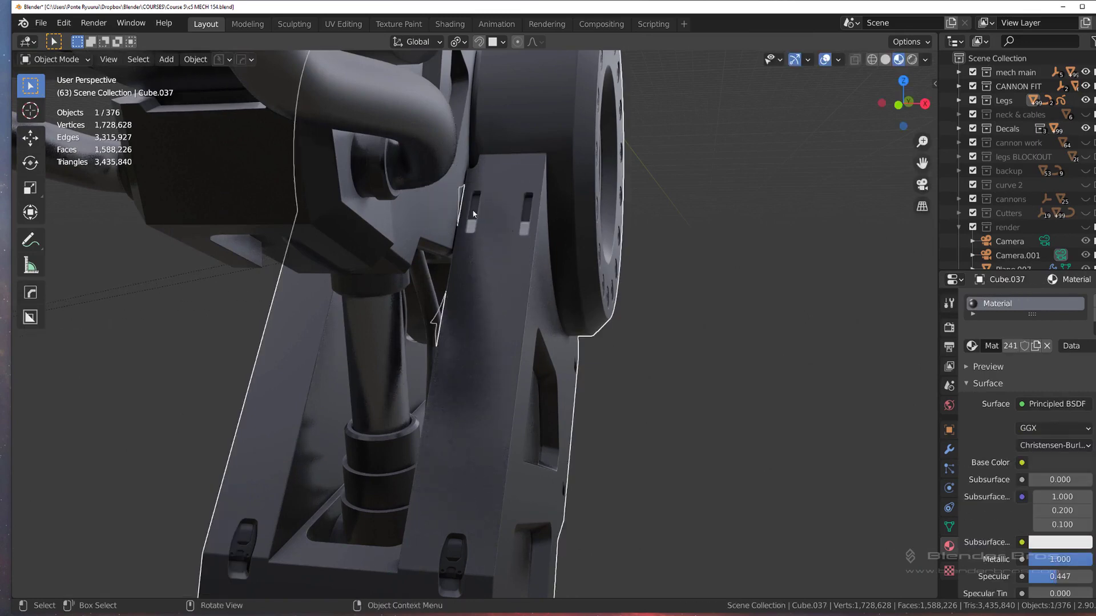
{"action": "left_click", "coordinate": [473, 214]}
{"action": "key", "text": "x"}
{"action": "left_click", "coordinate": [475, 214]}
Duplicate the slot decal about 2.08 m along negative X onto the lower leg's opposite beam
{"action": "left_click", "coordinate": [523, 223]}
{"action": "scroll", "coordinate": [520, 225], "scroll_direction": "down", "scroll_amount": 3}
{"action": "middle_click_drag", "start_coordinate": [495, 227], "coordinate": [545, 241]}
{"action": "key", "text": "shift+d"}
{"action": "key", "text": "x"}
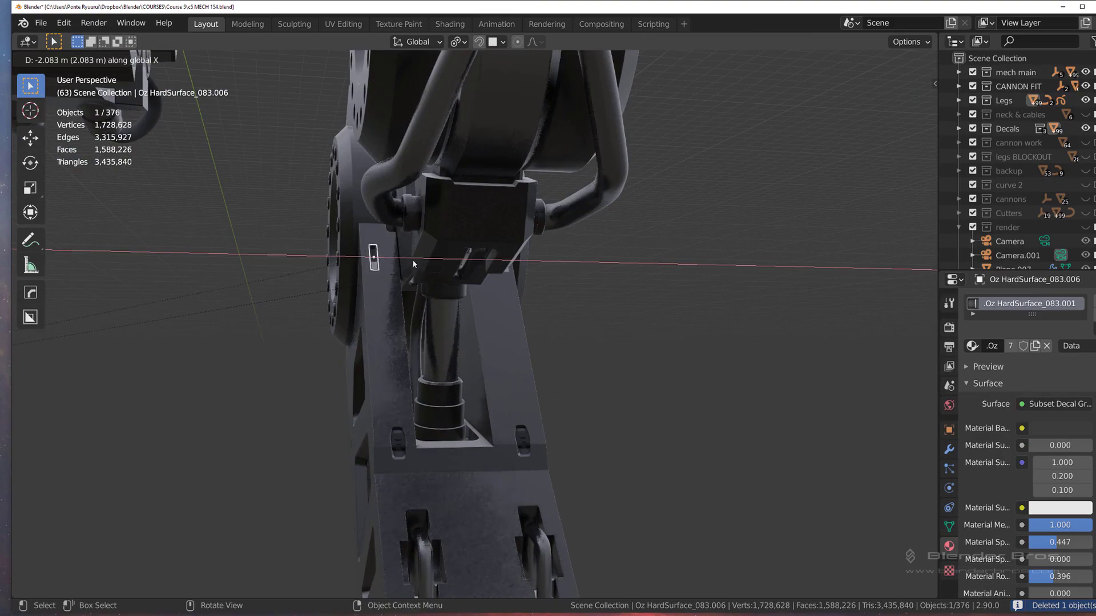
{"action": "left_click", "coordinate": [413, 264]}
Project both slot decals onto the lower leg's beams
{"action": "middle_click_drag", "start_coordinate": [437, 267], "coordinate": [385, 265]}
{"action": "left_click", "coordinate": [507, 255], "text": "shift"}
{"action": "key", "text": "d"}
{"action": "left_click", "coordinate": [510, 184]}
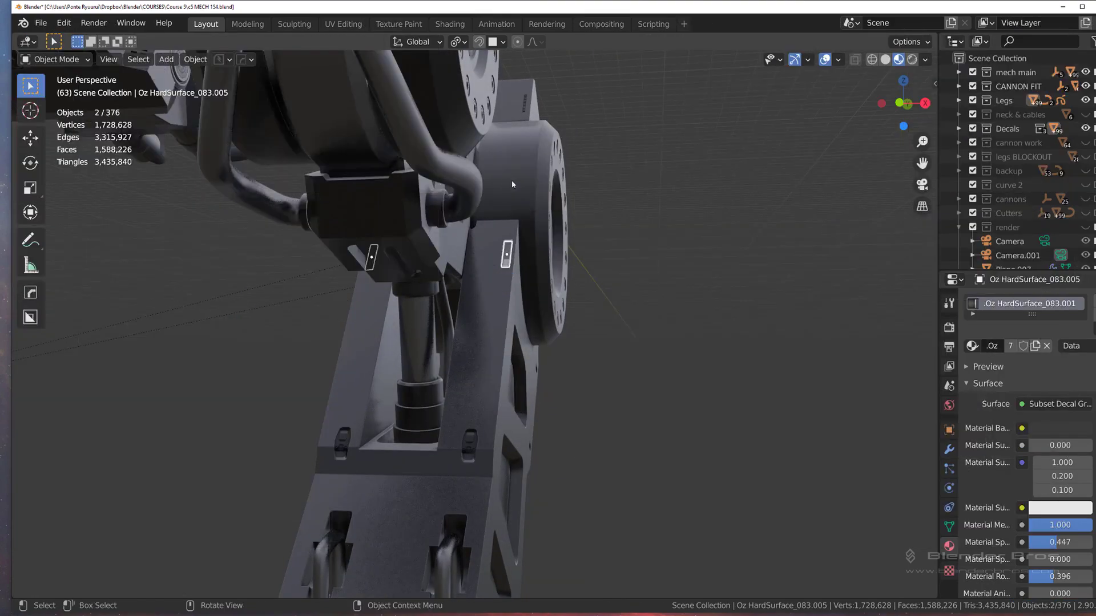
Try to match the projected lower-leg decals' material and mirror them across the torso
{"action": "middle_click_drag", "start_coordinate": [636, 258], "coordinate": [619, 277]}
{"action": "scroll", "coordinate": [485, 297], "scroll_direction": "down", "scroll_amount": 4}
{"action": "left_click", "coordinate": [485, 296]}
{"action": "scroll", "coordinate": [486, 297], "scroll_direction": "up", "scroll_amount": 4}
{"action": "key", "text": "d"}
{"action": "left_click", "coordinate": [486, 290]}
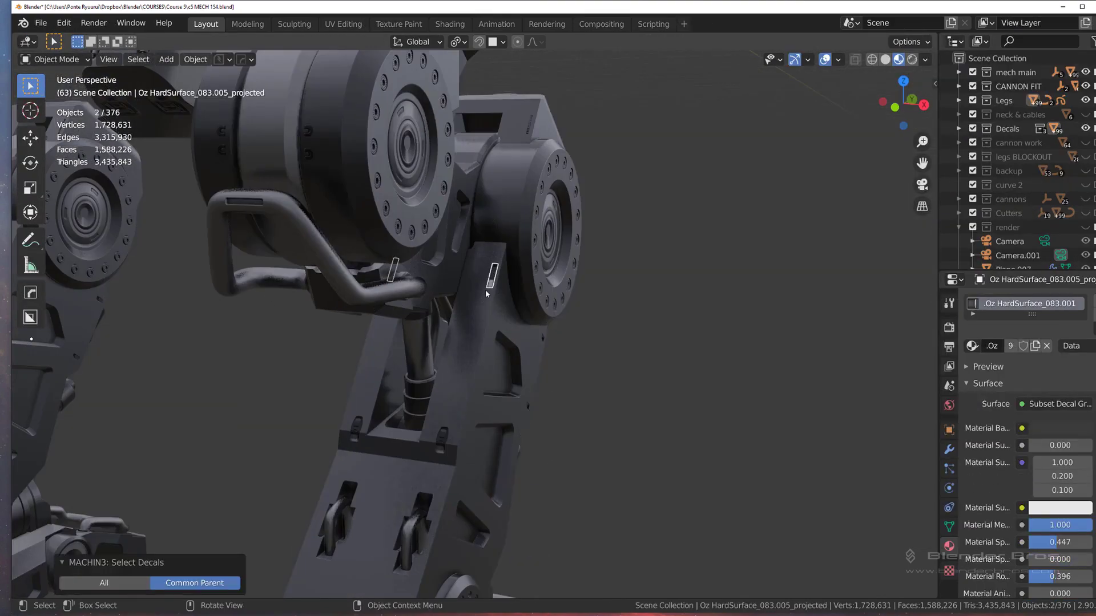
{"action": "key", "text": "d"}
{"action": "left_click", "coordinate": [532, 176]}
{"action": "scroll", "coordinate": [532, 176], "scroll_direction": "down", "scroll_amount": 1}
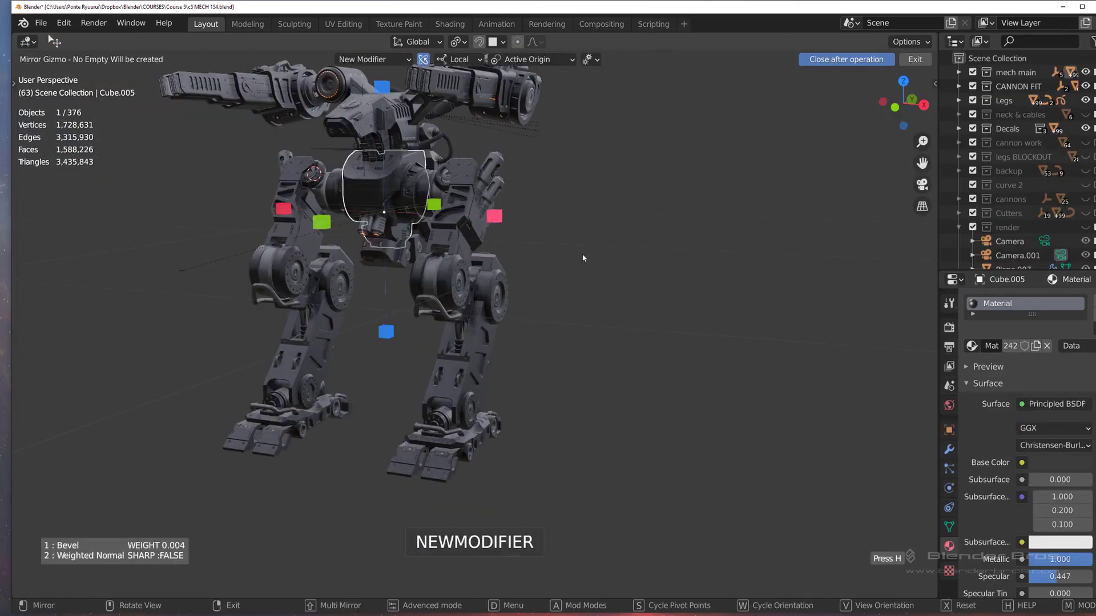
{"action": "scroll", "coordinate": [583, 255], "scroll_direction": "up", "scroll_amount": 8}
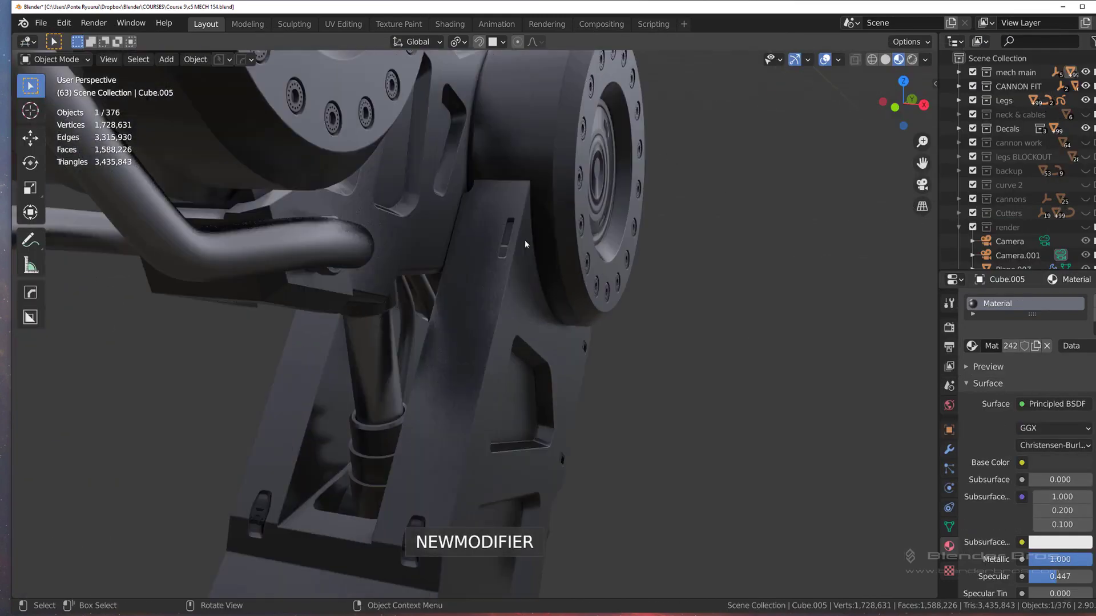
Select the lower leg's two projected slot decals and choose a different matched subset material for them
{"action": "key", "text": "shift+alt+d"}
{"action": "key", "text": "d"}
{"action": "left_click", "coordinate": [557, 167]}
{"action": "scroll", "coordinate": [557, 167], "scroll_direction": "down", "scroll_amount": 10}
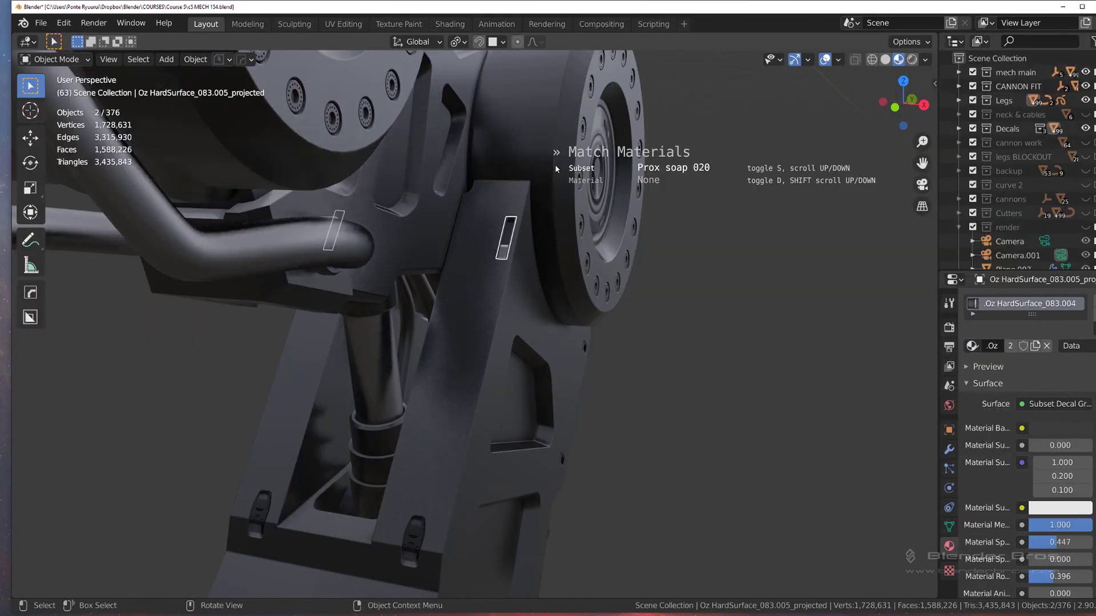
{"action": "left_click", "coordinate": [557, 167]}
{"action": "key", "text": "alt+a"}
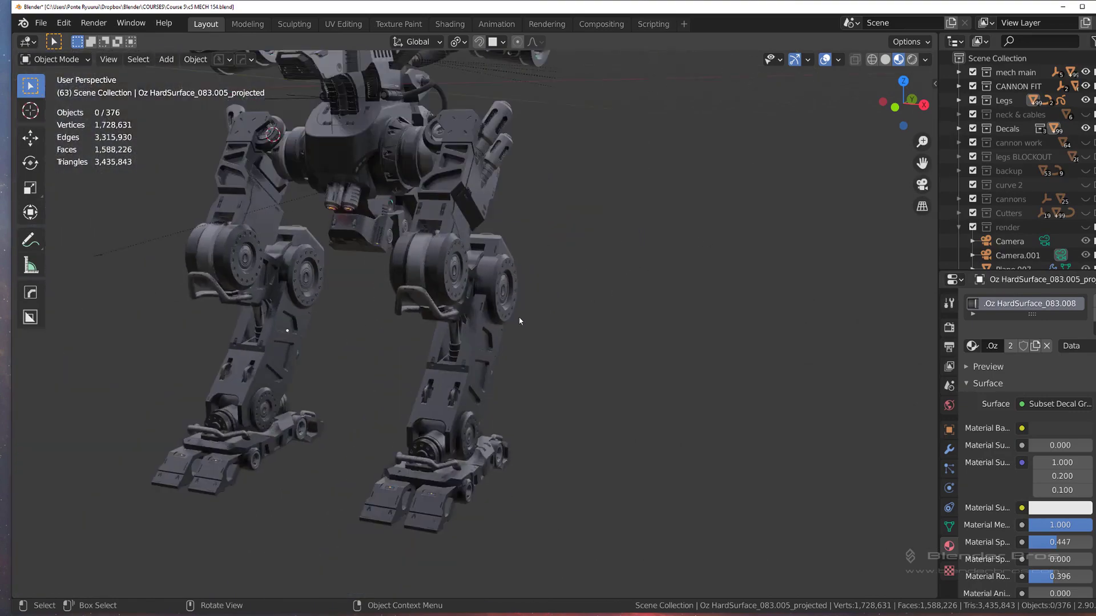
Mirror the two projected lower-leg slot decals across the torso onto the other leg
{"action": "scroll", "coordinate": [521, 318], "scroll_direction": "up", "scroll_amount": 3}
{"action": "middle_click_drag", "start_coordinate": [521, 318], "coordinate": [407, 291]}
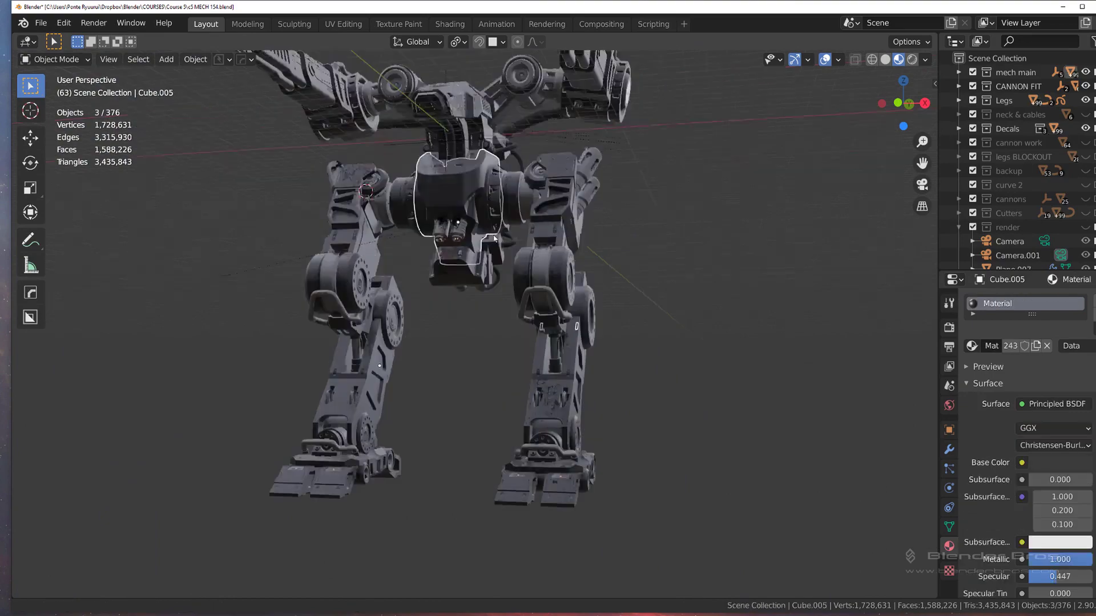
{"action": "key", "text": "alt+x"}
{"action": "left_click", "coordinate": [590, 260]}
{"action": "key", "text": "alt+a"}
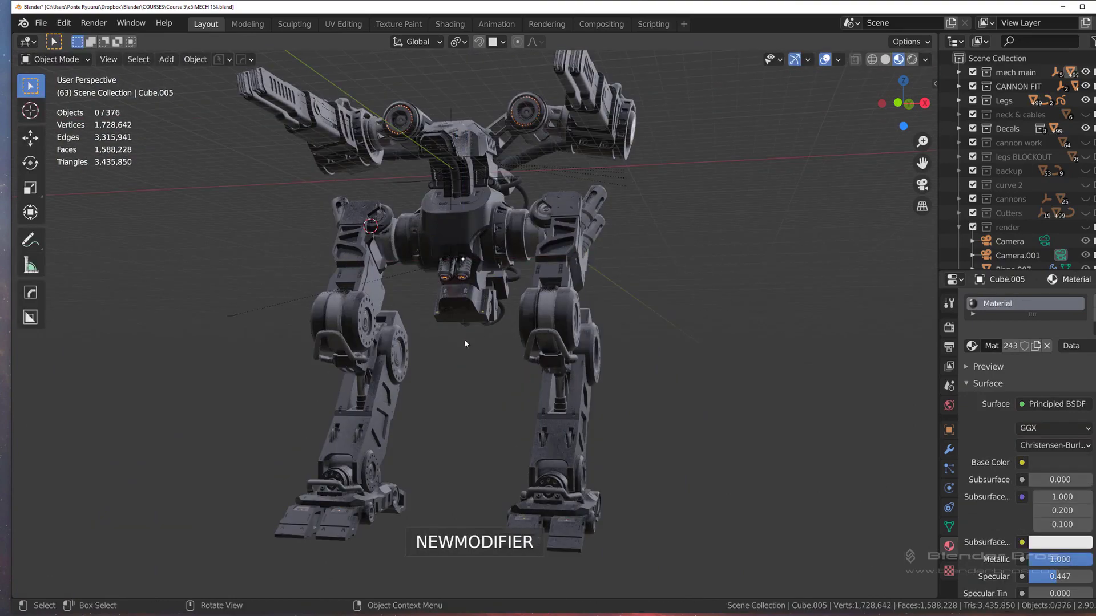
Examine the legs, the module under the torso and the torso's side for surfaces that still need detail
{"action": "scroll", "coordinate": [427, 361], "scroll_direction": "up", "scroll_amount": 4}
{"action": "middle_click_drag", "start_coordinate": [464, 339], "coordinate": [415, 320]}
{"action": "scroll", "coordinate": [359, 305], "scroll_direction": "down", "scroll_amount": 1}
{"action": "scroll", "coordinate": [360, 306], "scroll_direction": "up", "scroll_amount": 4}
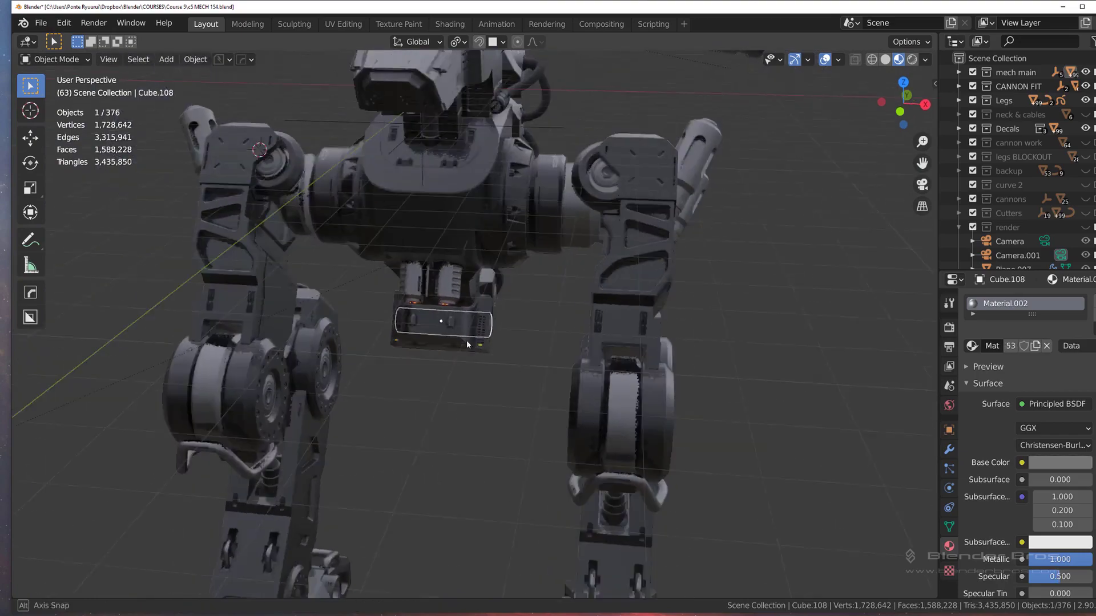
{"action": "scroll", "coordinate": [467, 340], "scroll_direction": "up", "scroll_amount": 6}
{"action": "mouse_move", "coordinate": [467, 341]}
{"action": "middle_mouse_down"}
{"action": "mouse_move", "coordinate": [541, 333]}
{"action": "mouse_move", "coordinate": [372, 326]}
{"action": "mouse_move", "coordinate": [597, 314]}
{"action": "mouse_move", "coordinate": [544, 262]}
{"action": "mouse_move", "coordinate": [488, 341]}
{"action": "middle_mouse_up"}
{"action": "scroll", "coordinate": [602, 273], "scroll_direction": "down", "scroll_amount": 8}
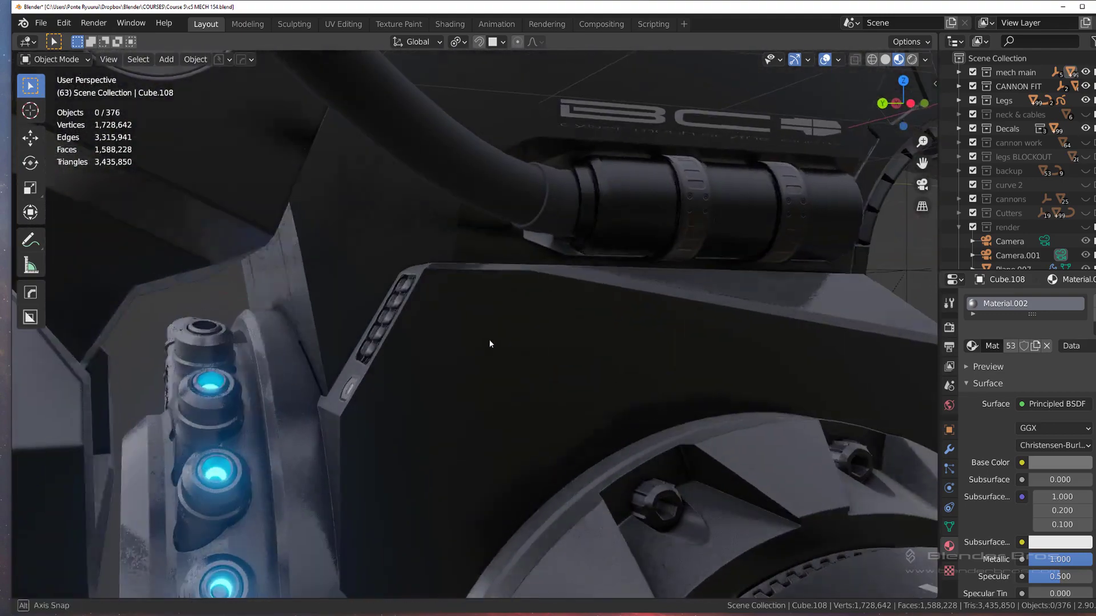
Insert the Team C 014 LAZORCUT decal scaled to about 0.134 along the upper edge of the torso's side plate
{"action": "key", "text": "d"}
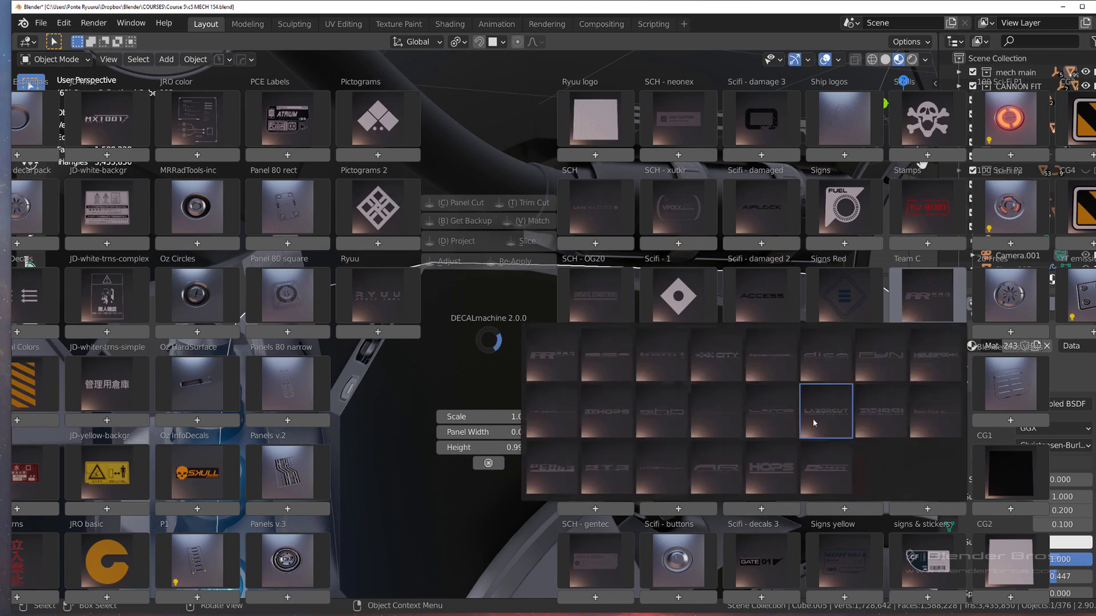
{"action": "left_click", "coordinate": [813, 423]}
{"action": "key", "text": "s"}
{"action": "left_click", "coordinate": [477, 285]}
{"action": "key", "text": "g"}
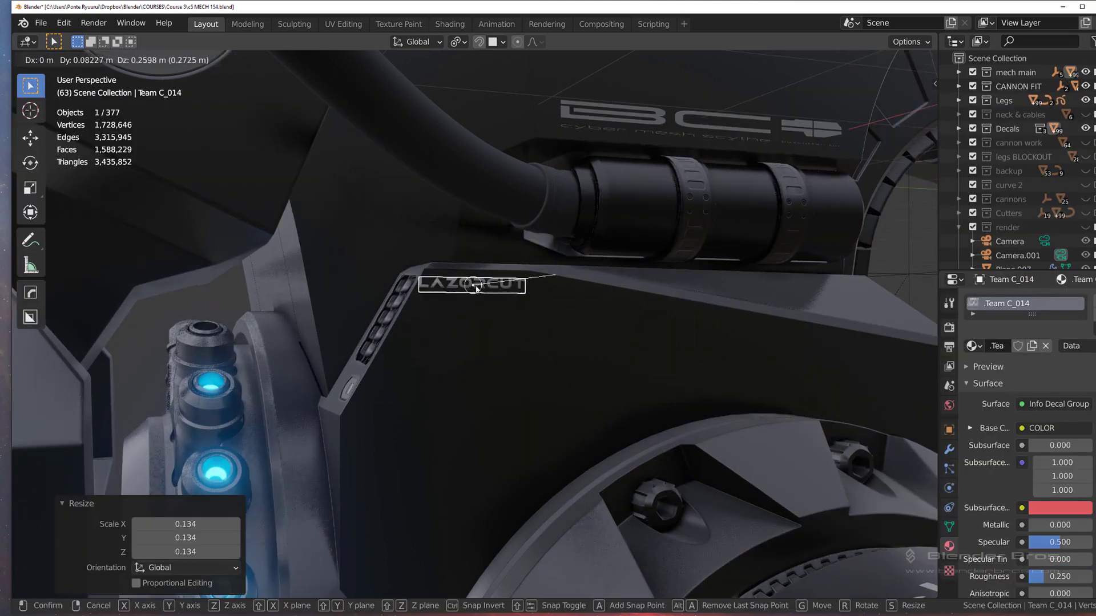
{"action": "left_click", "coordinate": [477, 290]}
Scale the LAZORCUT decal to about 0.87 and reposition it just below the side plate's upper corner
{"action": "key", "text": "s"}
{"action": "left_click", "coordinate": [587, 279]}
{"action": "scroll", "coordinate": [584, 279], "scroll_direction": "up", "scroll_amount": 4}
{"action": "key", "text": "g"}
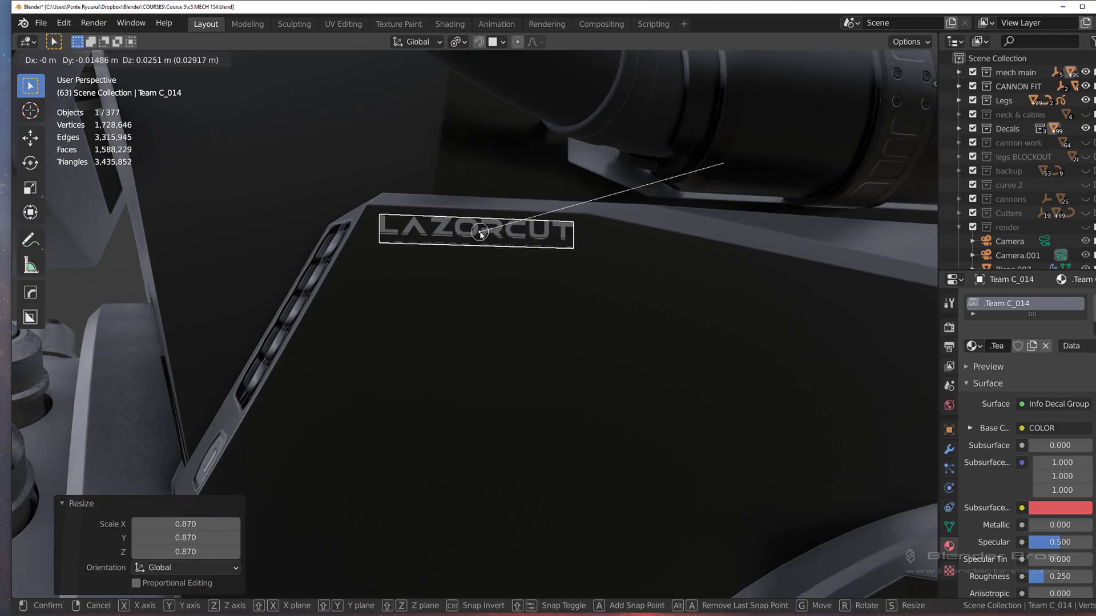
{"action": "left_click", "coordinate": [483, 234]}
Project the LAZORCUT decal onto the torso's side plate and mirror it across the torso
{"action": "scroll", "coordinate": [514, 260], "scroll_direction": "down", "scroll_amount": 2}
{"action": "key", "text": "d"}
{"action": "left_click", "coordinate": [508, 178]}
{"action": "scroll", "coordinate": [531, 291], "scroll_direction": "down", "scroll_amount": 6}
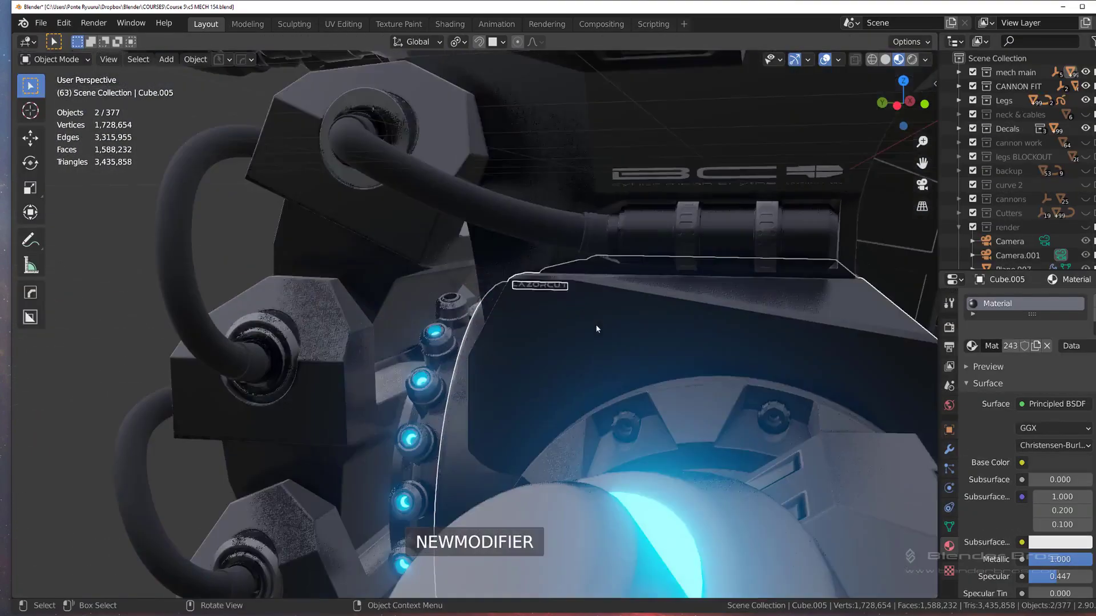
{"action": "middle_click_drag", "start_coordinate": [597, 329], "coordinate": [671, 320]}
{"action": "scroll", "coordinate": [508, 231], "scroll_direction": "up", "scroll_amount": 6}
Set the projected LAZORCUT decal's Subsurface to 1.000 and its subsurface color to grey
{"action": "left_click", "coordinate": [506, 229]}
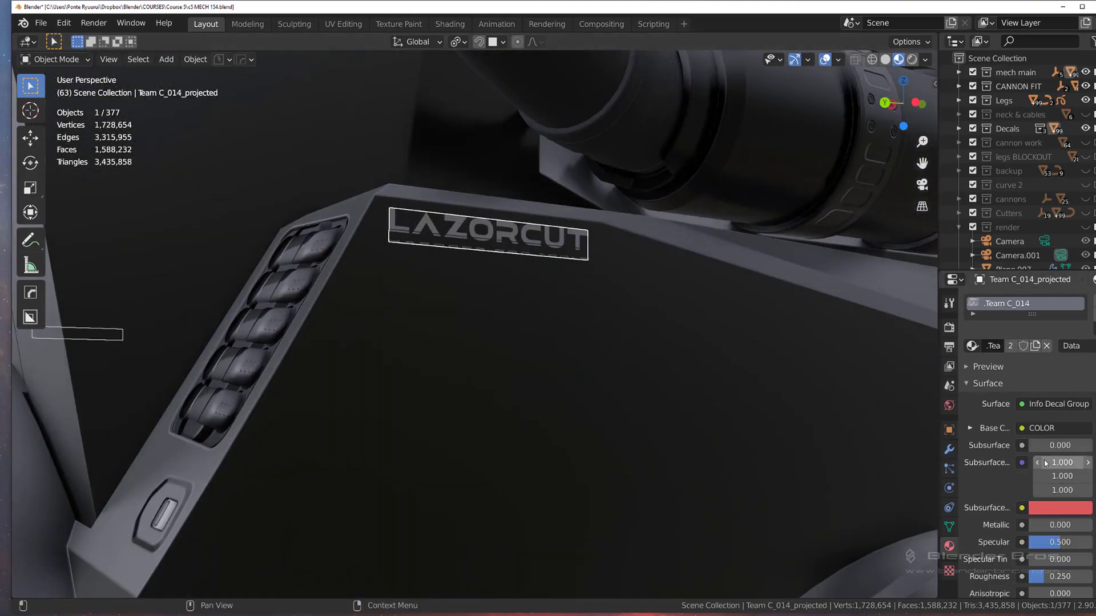
{"action": "left_click", "coordinate": [1057, 508]}
{"action": "mouse_move", "coordinate": [1072, 362]}
{"action": "left_mouse_down"}
{"action": "mouse_move", "coordinate": [1090, 379]}
{"action": "mouse_move", "coordinate": [1081, 359]}
{"action": "left_mouse_up"}
{"action": "scroll", "coordinate": [756, 358], "scroll_direction": "down", "scroll_amount": 7}
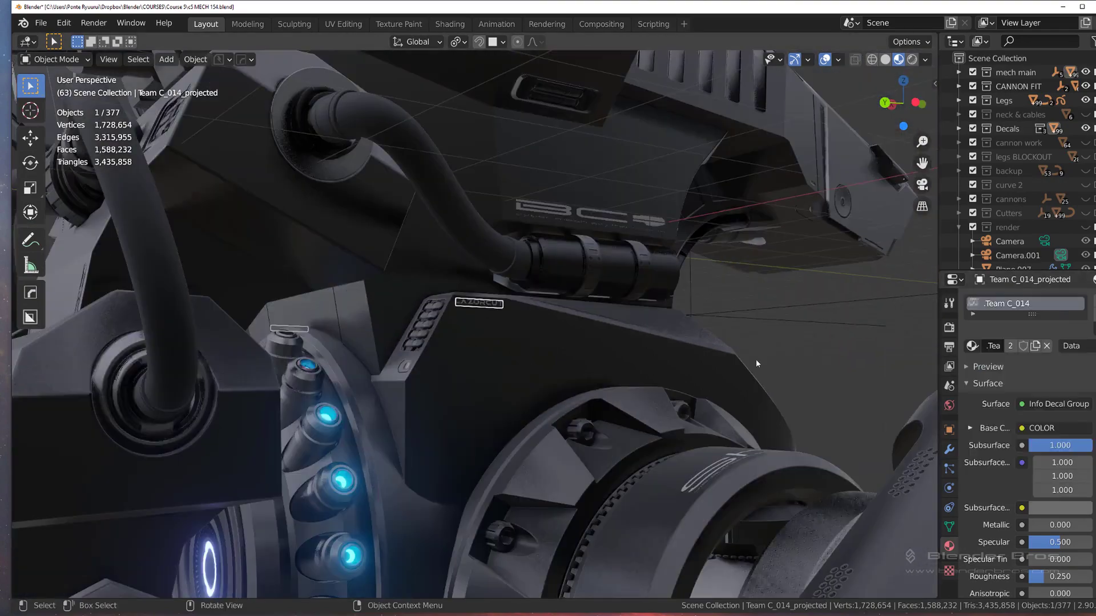
Delete the LAZORCUT decal from the torso's side plates
{"action": "left_click", "coordinate": [756, 358]}
{"action": "scroll", "coordinate": [756, 358], "scroll_direction": "down", "scroll_amount": 2}
{"action": "middle_click_drag", "start_coordinate": [756, 359], "coordinate": [652, 280]}
{"action": "left_click", "coordinate": [652, 279]}
{"action": "key", "text": "Delete"}
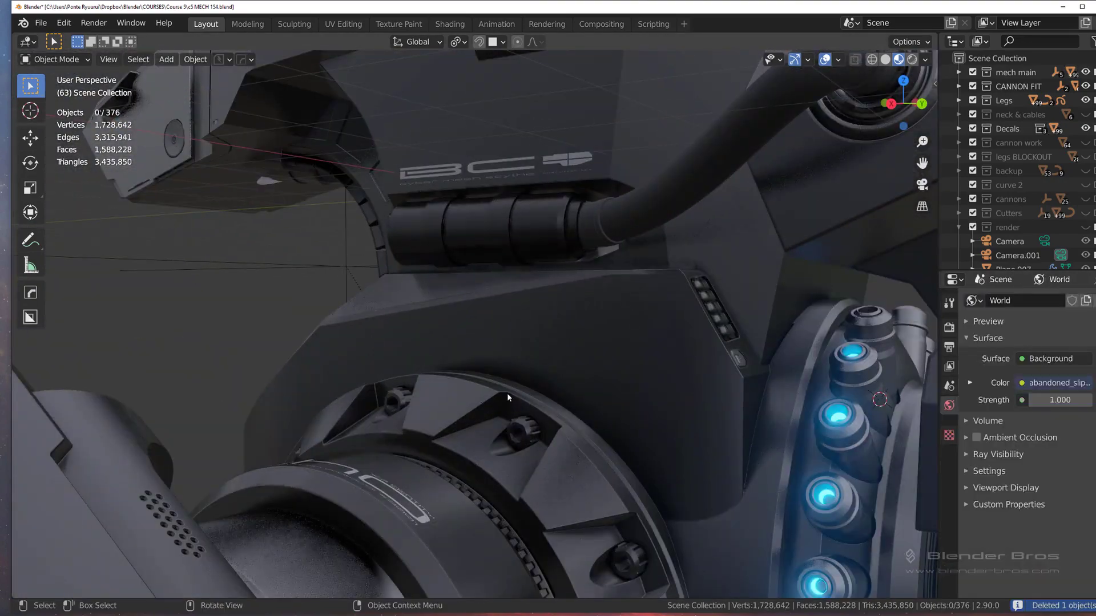
Insert the Panels v.3 011 hole-strip decal on the torso's side plate
{"action": "scroll", "coordinate": [507, 393], "scroll_direction": "up", "scroll_amount": 3}
{"action": "middle_click_drag", "start_coordinate": [507, 393], "coordinate": [478, 362]}
{"action": "key", "text": "d"}
{"action": "left_click", "coordinate": [478, 362]}
{"action": "key", "text": "d"}
{"action": "left_click", "coordinate": [192, 395]}
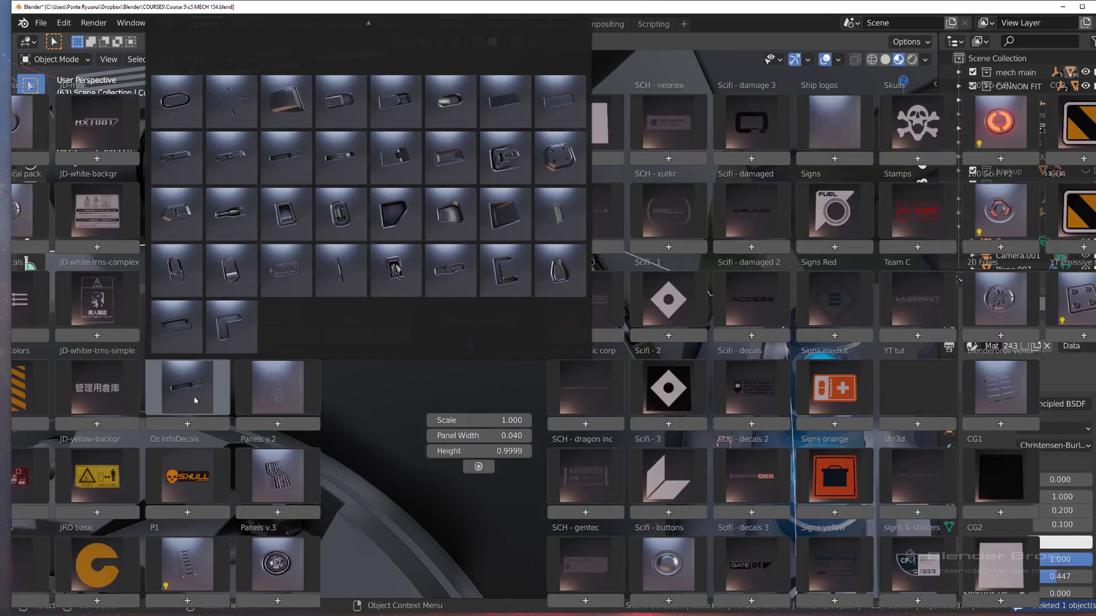
{"action": "left_click", "coordinate": [277, 563]}
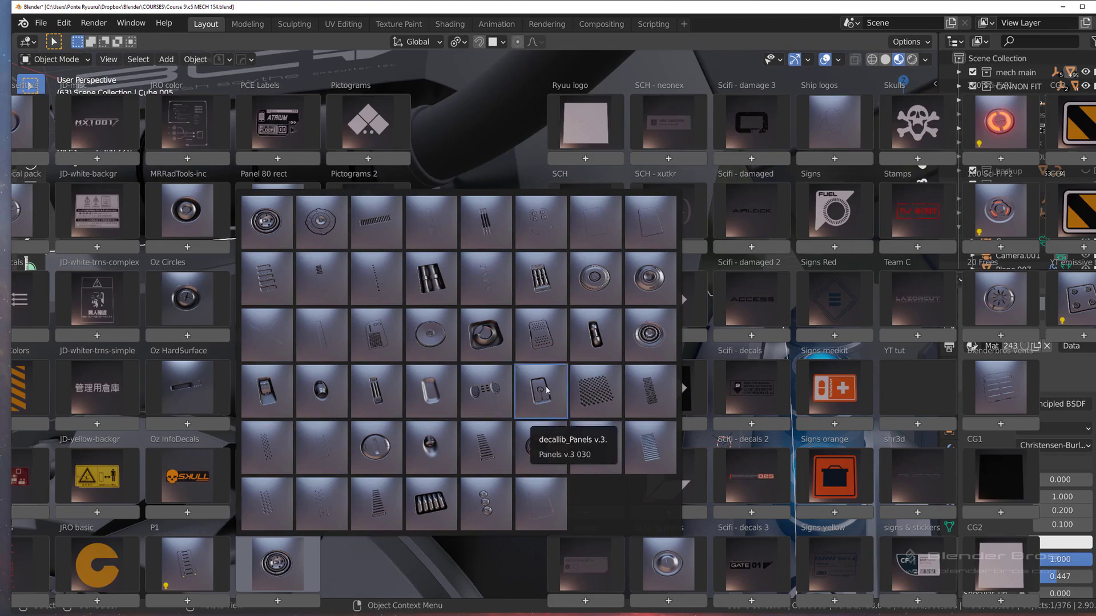
{"action": "left_click", "coordinate": [390, 296]}
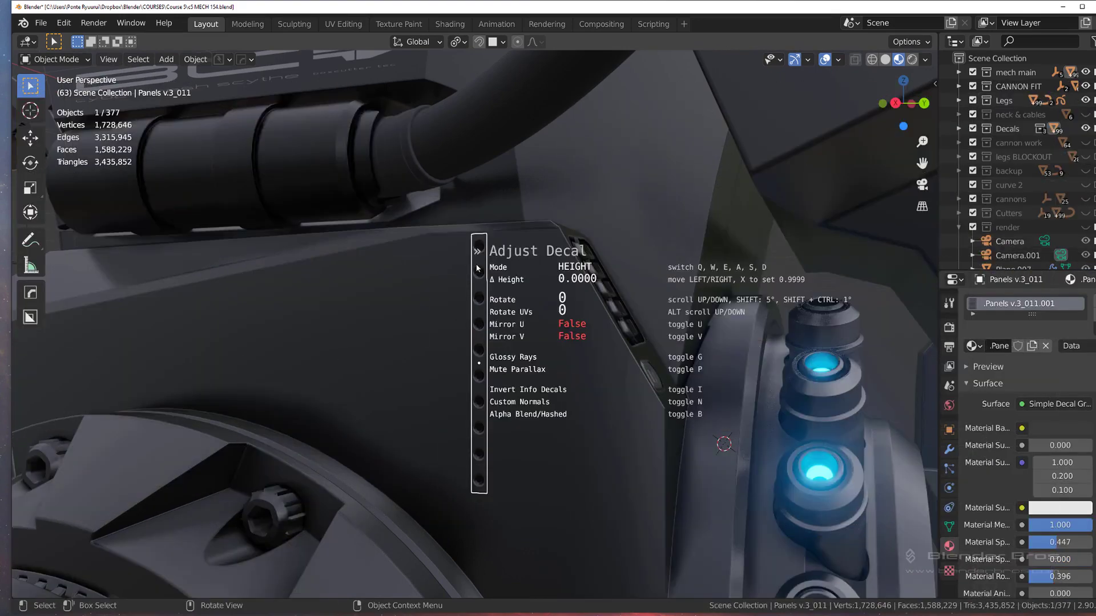
Shrink the hole-strip decal, turn it horizontal and move it near the upper edge of the torso's side plate
{"action": "key", "text": "s"}
{"action": "left_click", "coordinate": [530, 366]}
{"action": "key", "text": "g"}
{"action": "key", "text": "shift+x"}
{"action": "left_click", "coordinate": [516, 258]}
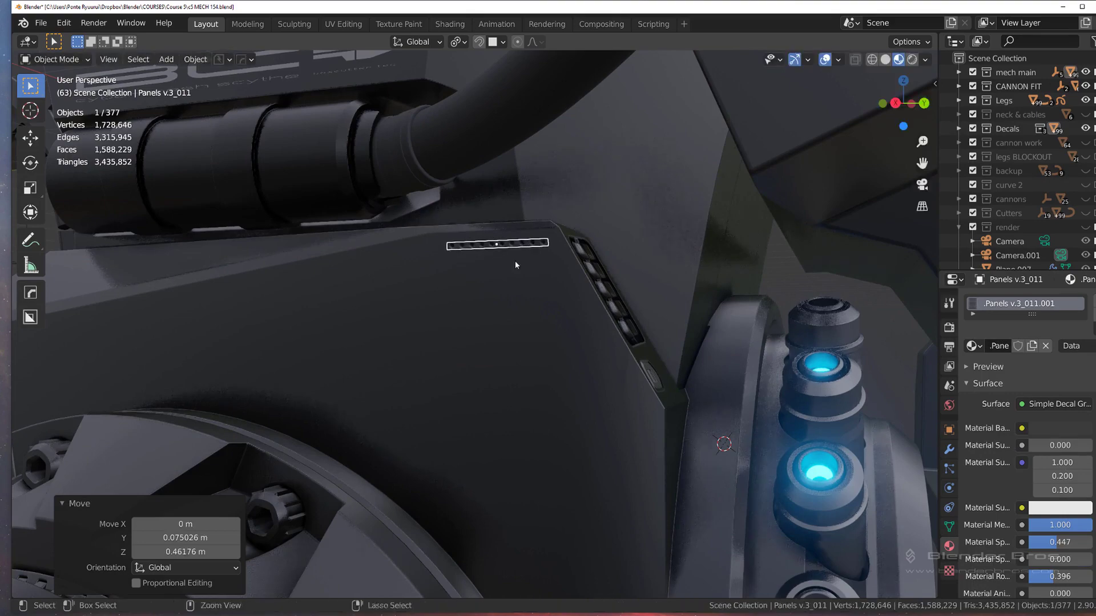
Scale the hole-strip decal by 1.196 and align it just below the side plate's upper edge, near the vented corner
{"action": "key", "text": "s"}
{"action": "left_click", "coordinate": [591, 258]}
{"action": "scroll", "coordinate": [473, 255], "scroll_direction": "up", "scroll_amount": 3}
{"action": "key", "text": "g"}
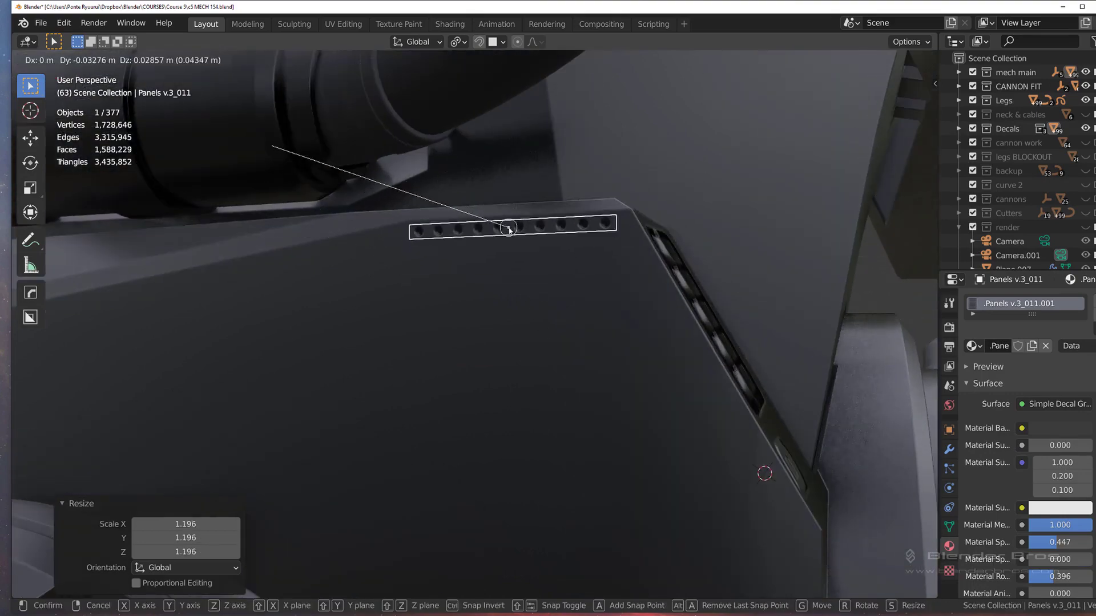
{"action": "left_click", "coordinate": [510, 230]}
{"action": "scroll", "coordinate": [469, 293], "scroll_direction": "down", "scroll_amount": 3}
Project the hole-strip decal onto the torso's side plate
{"action": "key", "text": "d"}
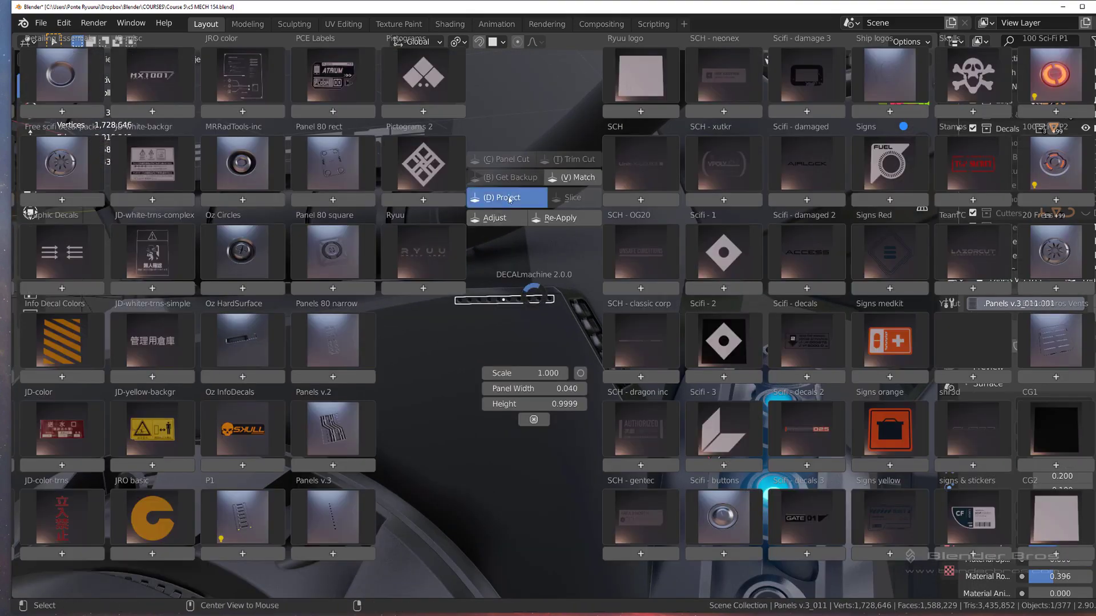
{"action": "left_click", "coordinate": [510, 199]}
{"action": "left_click", "coordinate": [501, 319]}
{"action": "scroll", "coordinate": [491, 322], "scroll_direction": "down", "scroll_amount": 5}
Mirror the projected hole-strip decal across the torso's X axis
{"action": "left_click", "coordinate": [478, 325]}
{"action": "middle_click_drag", "start_coordinate": [479, 327], "coordinate": [547, 385]}
{"action": "left_click", "coordinate": [551, 343]}
{"action": "left_click", "coordinate": [577, 347]}
{"action": "left_click", "coordinate": [499, 386], "text": "shift"}
{"action": "key", "text": "alt+x"}
{"action": "scroll", "coordinate": [529, 431], "scroll_direction": "down", "scroll_amount": 4}
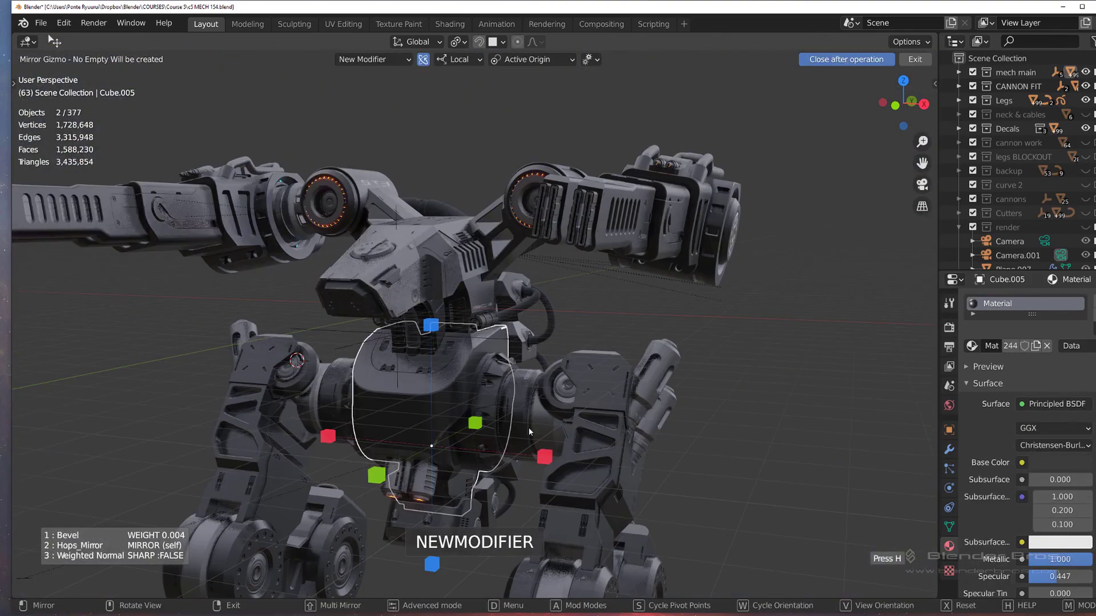
{"action": "left_click", "coordinate": [544, 457]}
{"action": "left_click", "coordinate": [692, 308]}
Save the file as the next incremental version, c5 MECH 155
{"action": "middle_click_drag", "start_coordinate": [456, 357], "coordinate": [555, 200]}
{"action": "scroll", "coordinate": [529, 367], "scroll_direction": "up", "scroll_amount": 2}
{"action": "scroll", "coordinate": [529, 368], "scroll_direction": "down", "scroll_amount": 6}
{"action": "left_click", "coordinate": [222, 59]}
{"action": "left_click", "coordinate": [223, 109]}
{"action": "scroll", "coordinate": [515, 217], "scroll_direction": "up", "scroll_amount": 2}
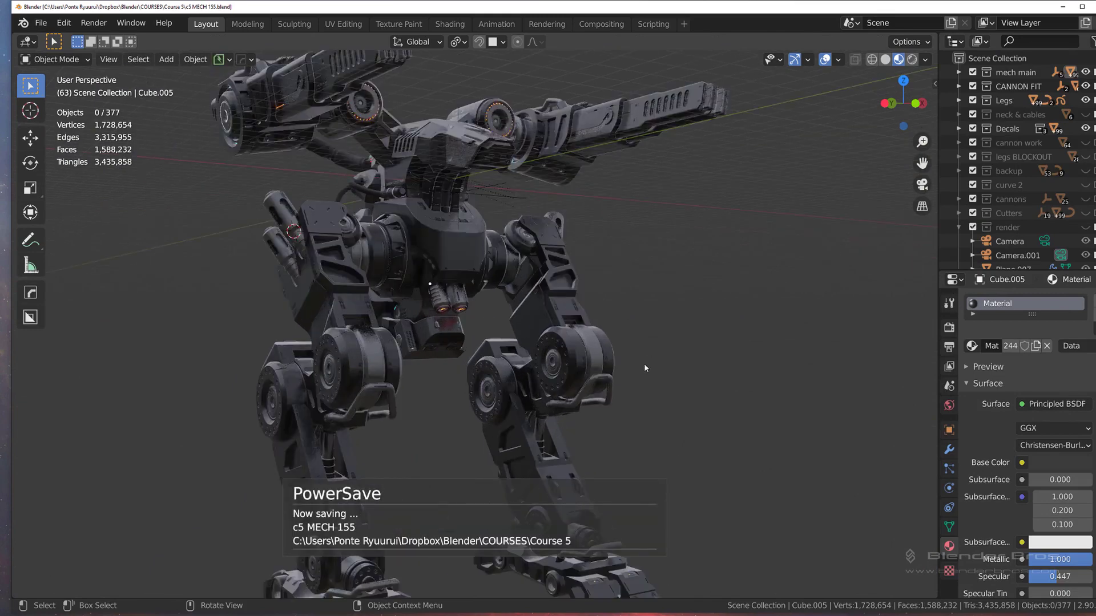
Show the render collection with its floor, backdrop and cameras
{"action": "scroll", "coordinate": [645, 368], "scroll_direction": "down", "scroll_amount": 3}
{"action": "left_click", "coordinate": [1085, 228]}
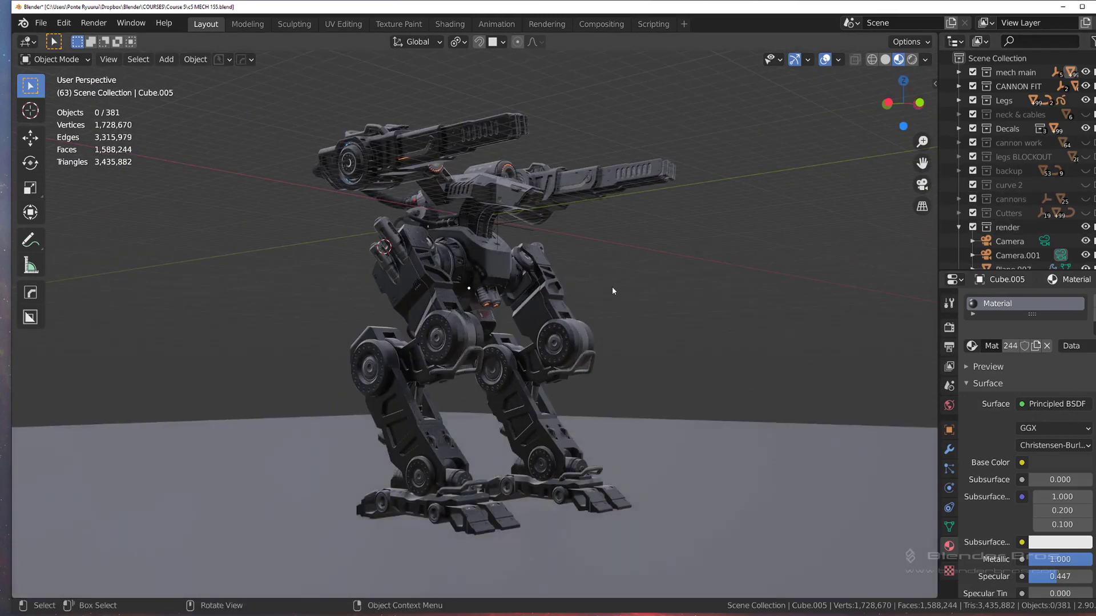
{"action": "scroll", "coordinate": [542, 311], "scroll_direction": "down", "scroll_amount": 4}
{"action": "middle_click_drag", "start_coordinate": [612, 286], "coordinate": [509, 303]}
{"action": "middle_click_drag", "start_coordinate": [571, 304], "coordinate": [590, 349]}
{"action": "scroll", "coordinate": [665, 287], "scroll_direction": "down", "scroll_amount": 4}
Rotate the backdrop plane 131° about the global Z axis, using the 3D cursor as pivot point
{"action": "left_click", "coordinate": [618, 279]}
{"action": "left_click", "coordinate": [455, 42]}
{"action": "left_click", "coordinate": [474, 75]}
{"action": "key", "text": "r"}
{"action": "key", "text": "z"}
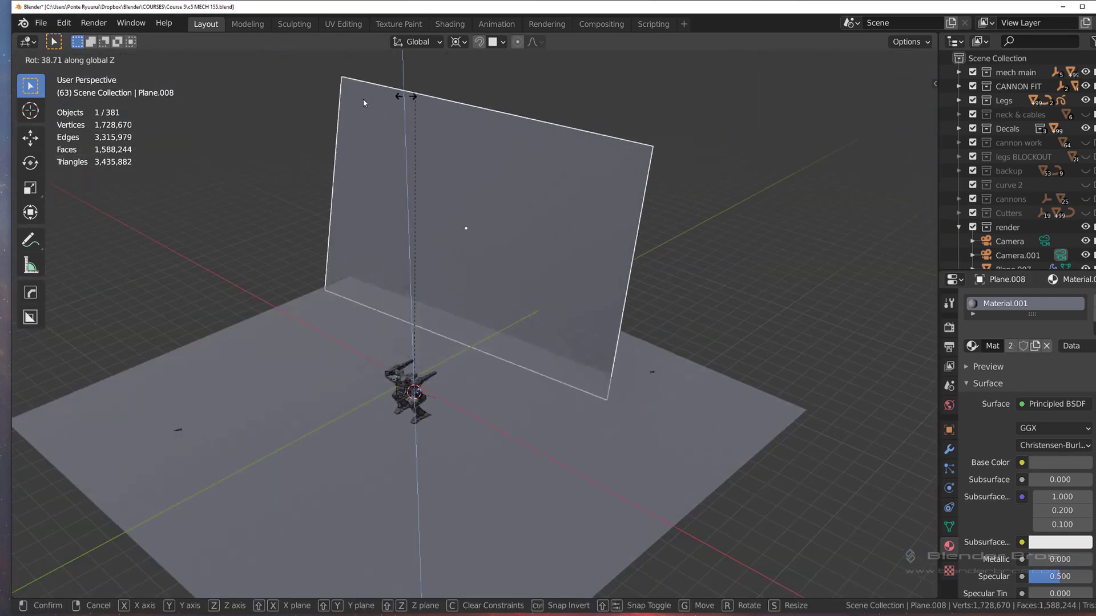
{"action": "left_click", "coordinate": [633, 422]}
Rotate the backdrop plane further about the global Z axis so it stands behind the mech for the other camera
{"action": "middle_click_drag", "start_coordinate": [633, 422], "coordinate": [631, 237]}
{"action": "key", "text": "r"}
{"action": "key", "text": "z"}
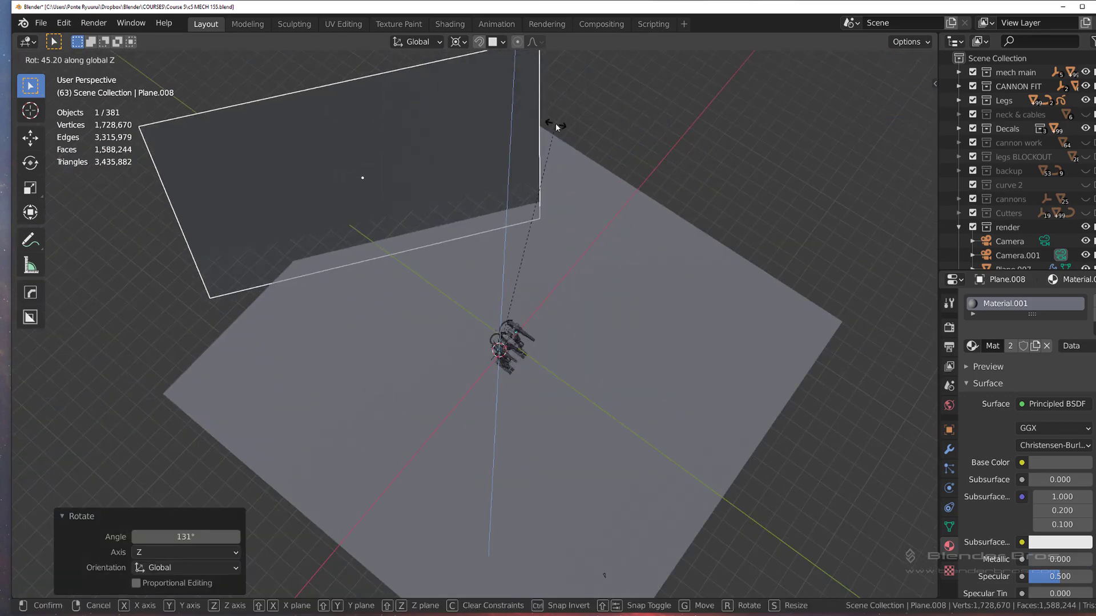
{"action": "left_click", "coordinate": [671, 186]}
Make the 92 mm Camera the active scene camera and look through it
{"action": "middle_click_drag", "start_coordinate": [553, 471], "coordinate": [541, 234], "text": "shift"}
{"action": "left_click", "coordinate": [592, 319]}
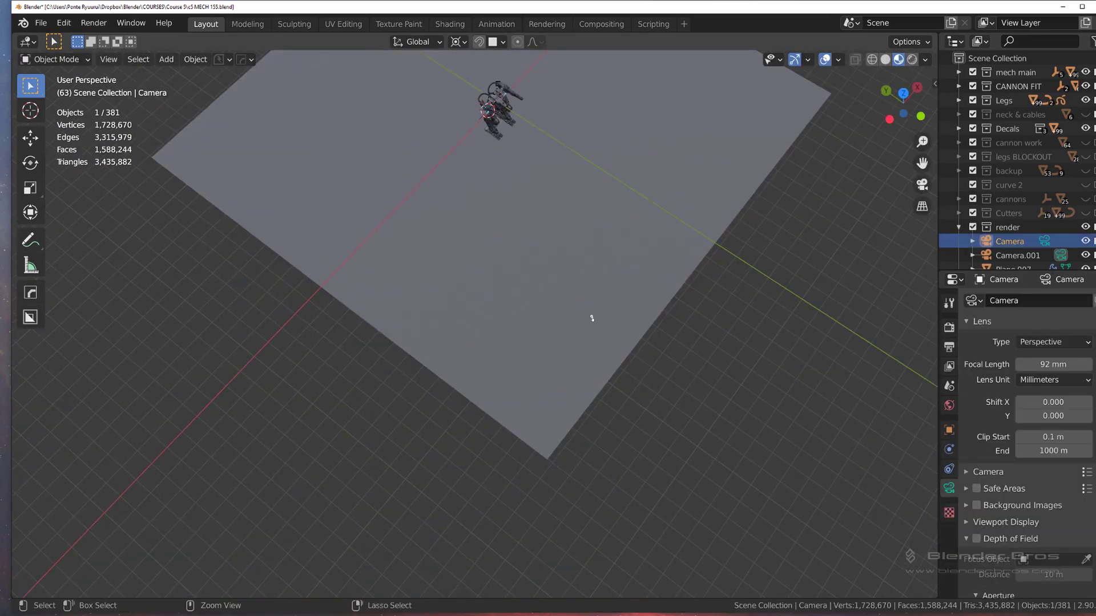
{"action": "key", "text": "KP_0"}
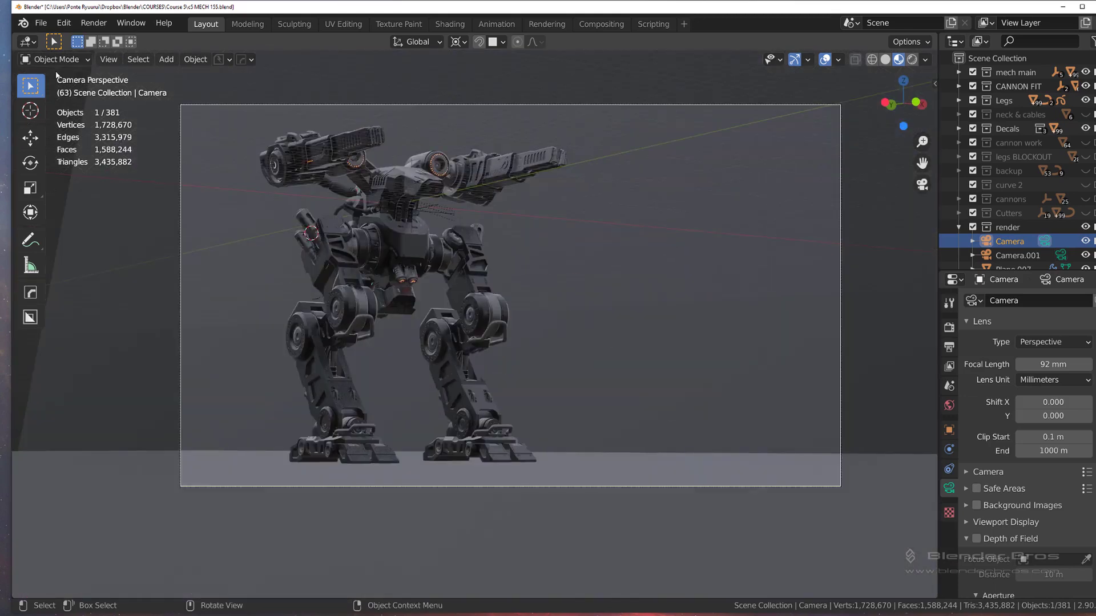
Save the file incrementally as c5 MECH 156 and render an image from the active camera
{"action": "left_click", "coordinate": [219, 60]}
{"action": "left_click", "coordinate": [221, 111]}
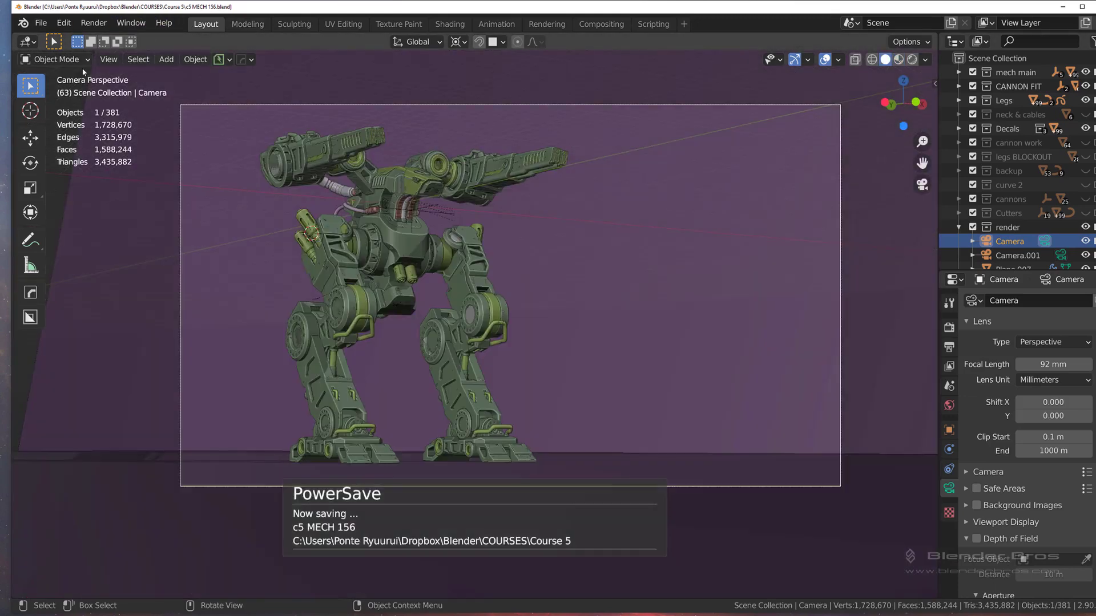
{"action": "left_click", "coordinate": [93, 22]}
{"action": "left_click", "coordinate": [117, 35]}
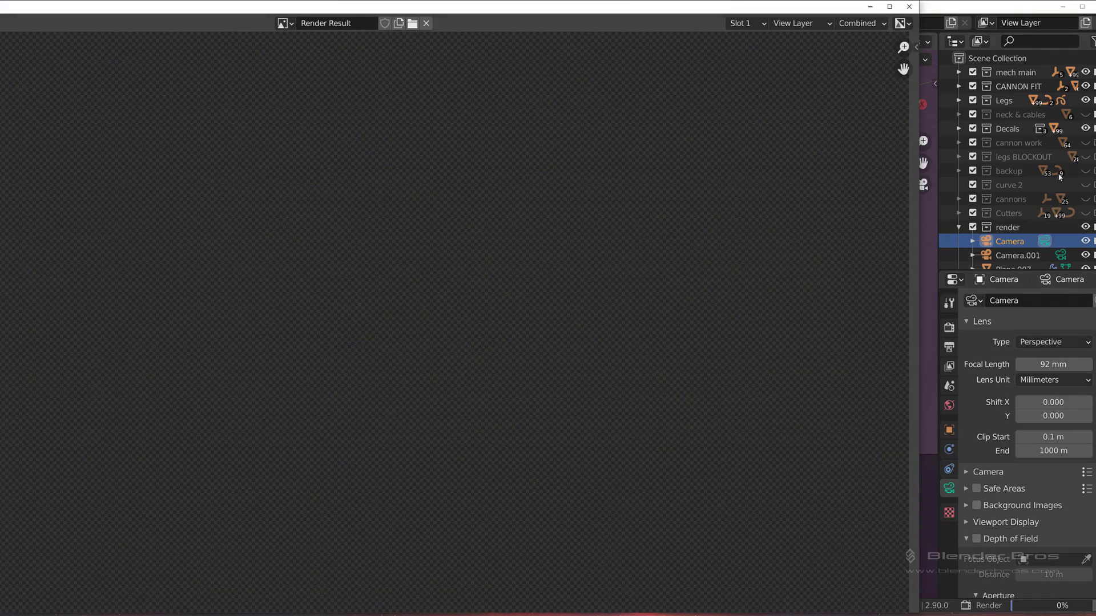